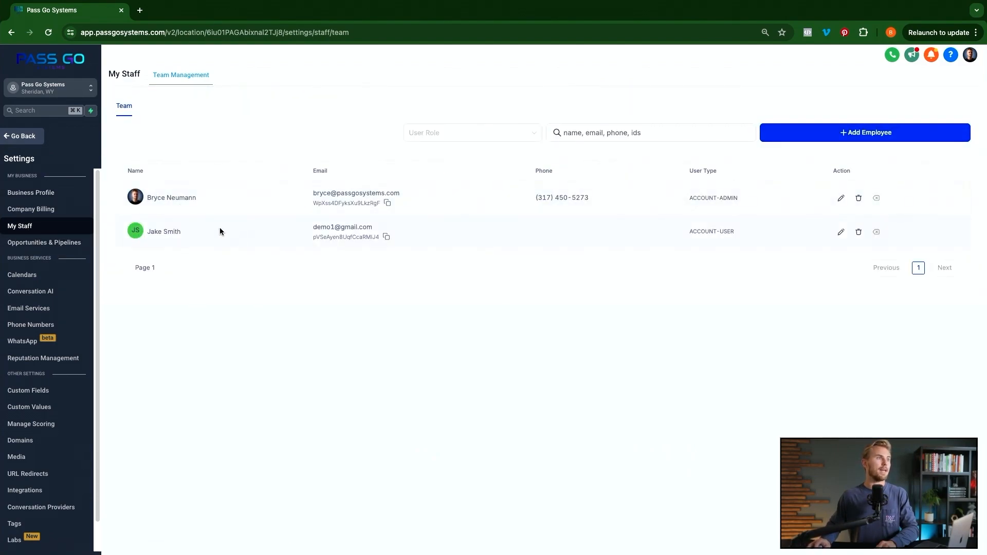
- Add a new employee, entering the staff member's first name, last name and e-mail address
{"action": "left_click", "coordinate": [852, 135]}
{"action": "left_click", "coordinate": [446, 292]}
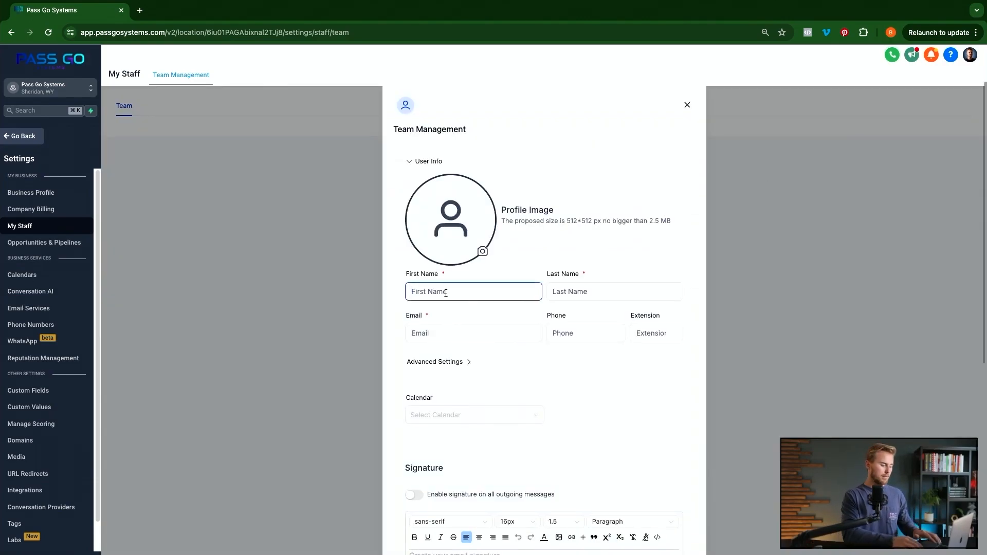
{"action": "key", "text": "Tab"}
{"action": "left_click", "coordinate": [434, 337]}
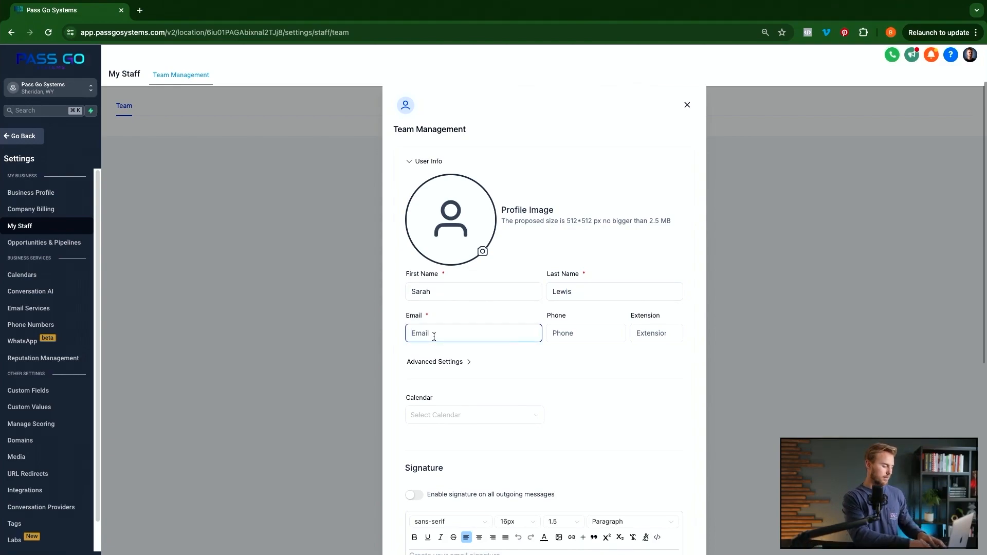
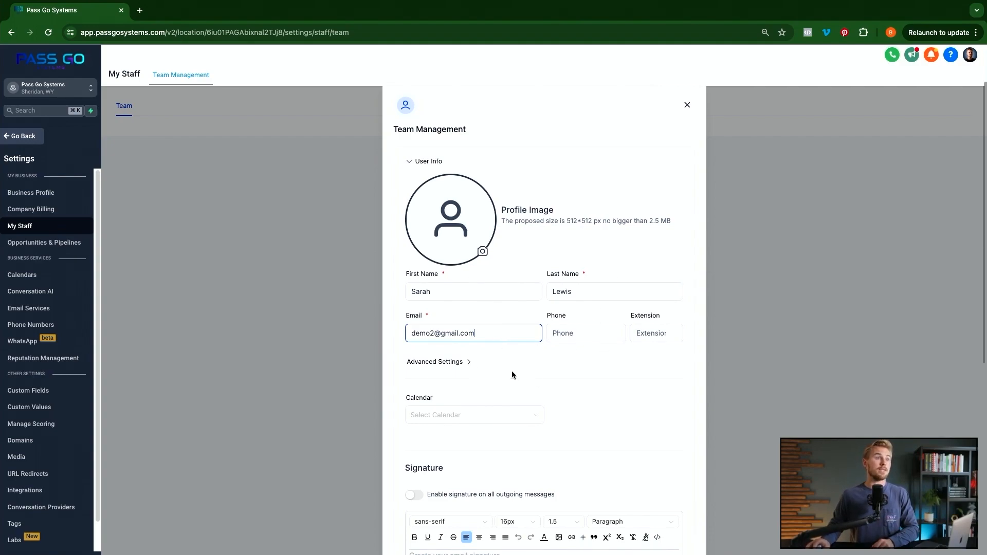
{"action": "left_click", "coordinate": [434, 362]}
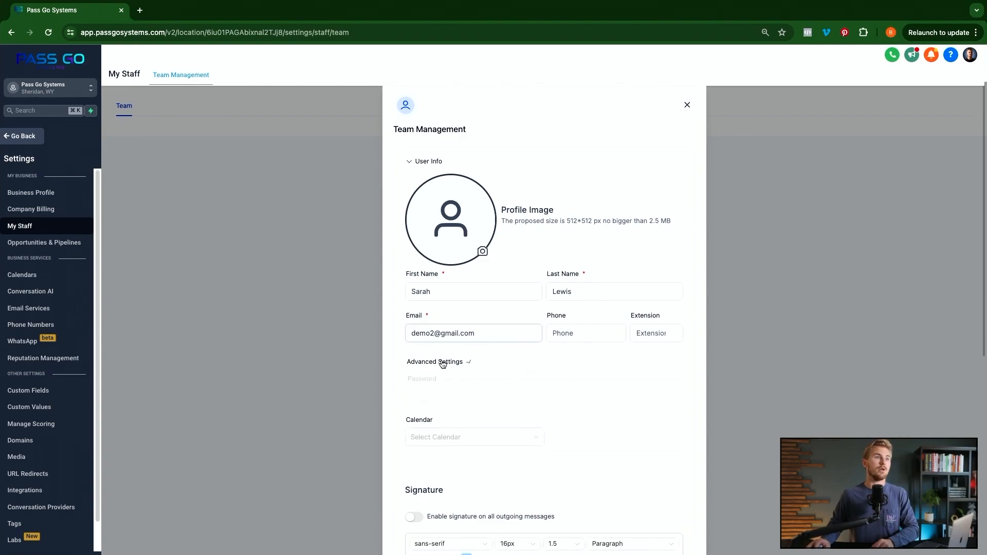
- Expand Advanced Settings and assign Demo Calendar as the new staff member's calendar
{"action": "left_click", "coordinate": [497, 399]}
{"action": "scroll", "coordinate": [533, 399], "scroll_direction": "down", "scroll_amount": 3}
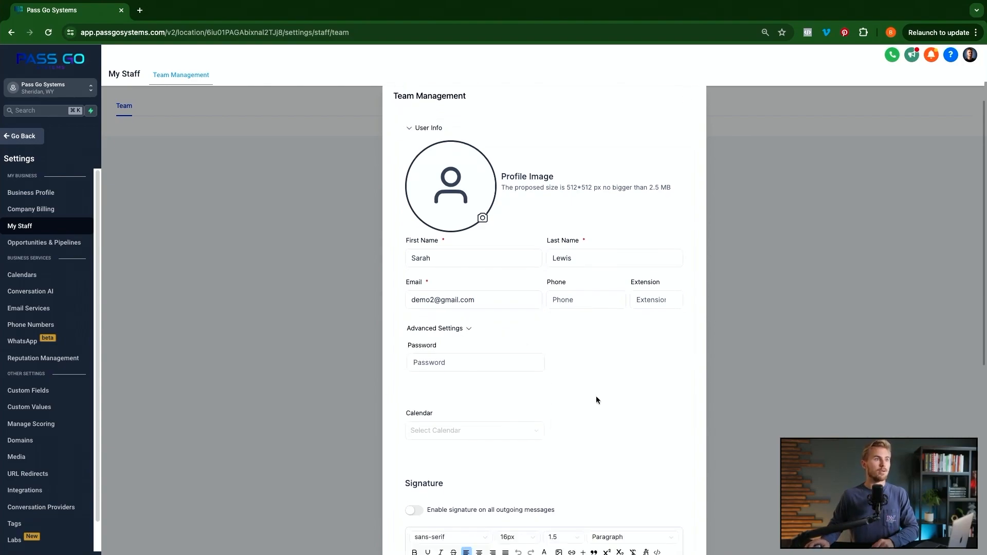
{"action": "left_click", "coordinate": [444, 385]}
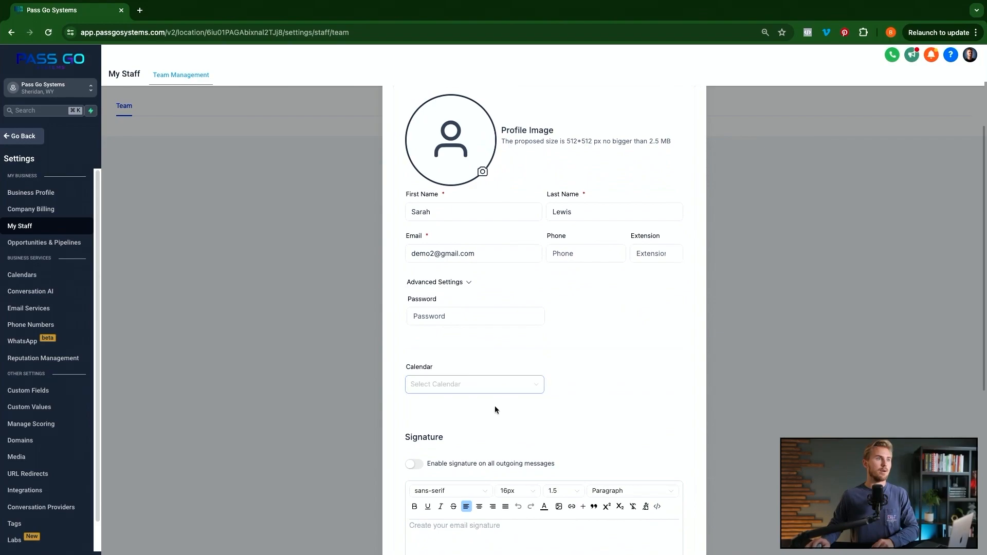
{"action": "left_click", "coordinate": [512, 388]}
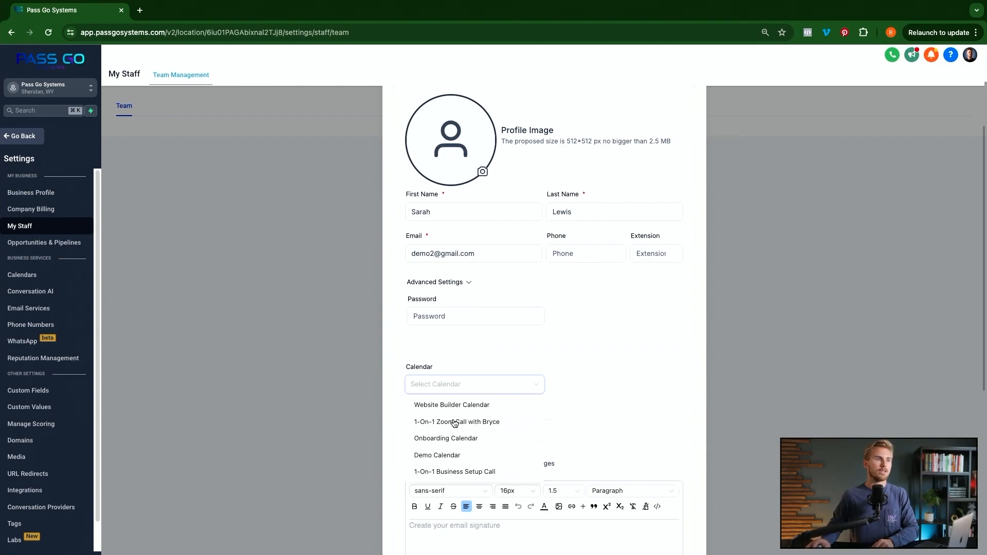
{"action": "left_click", "coordinate": [444, 456]}
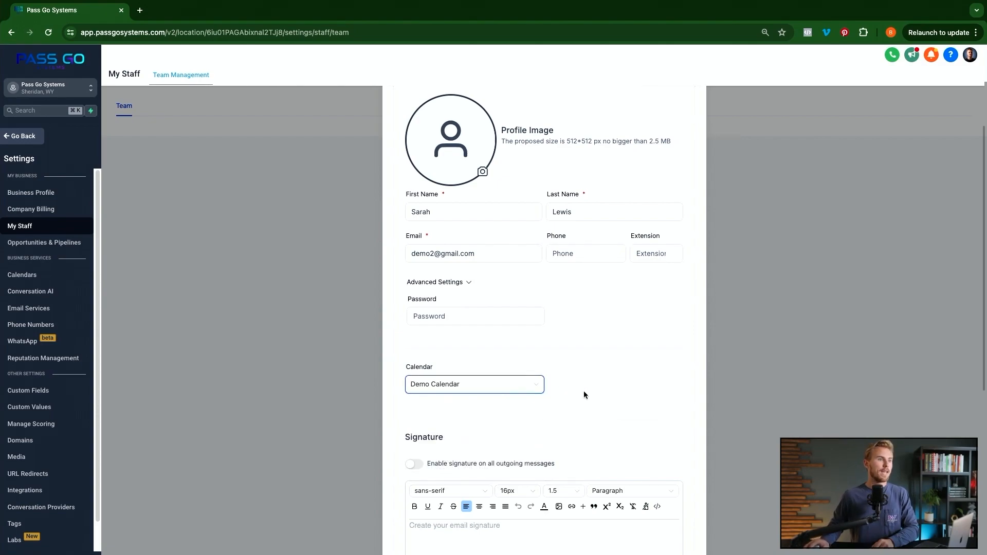
{"action": "scroll", "coordinate": [584, 391], "scroll_direction": "down", "scroll_amount": 2}
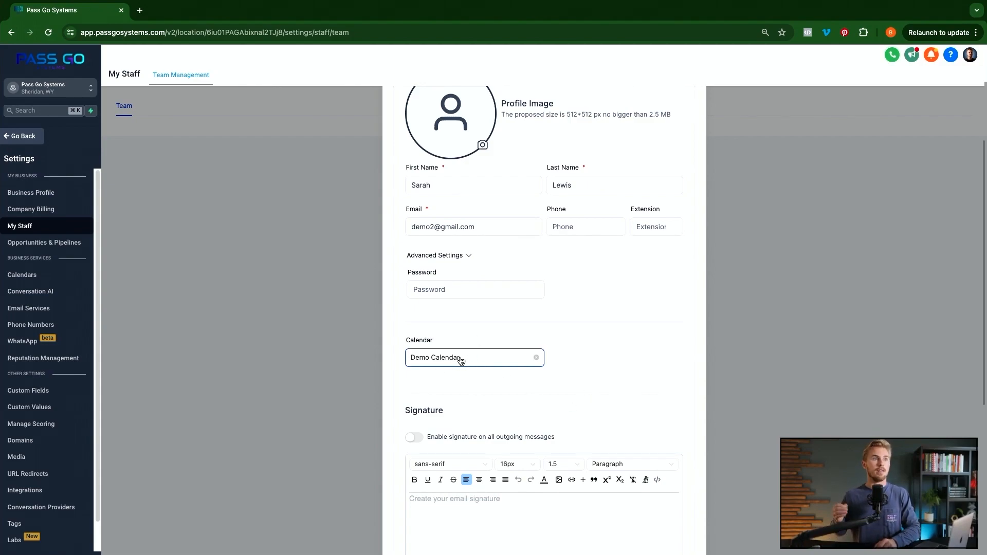
- Look through the User Permissions section, then collapse it again
{"action": "scroll", "coordinate": [503, 399], "scroll_direction": "down", "scroll_amount": 1}
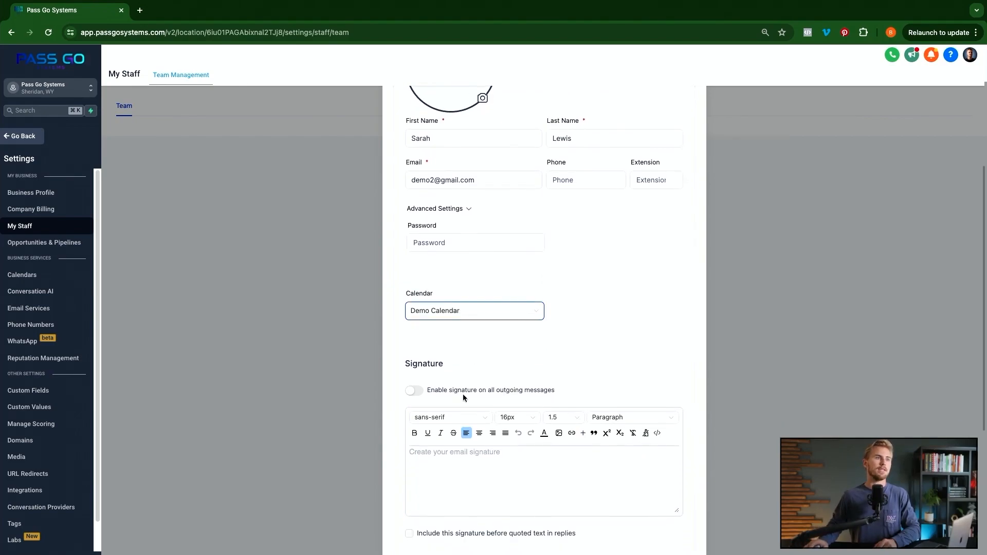
{"action": "scroll", "coordinate": [550, 437], "scroll_direction": "down", "scroll_amount": 2}
{"action": "scroll", "coordinate": [552, 441], "scroll_direction": "down", "scroll_amount": 3}
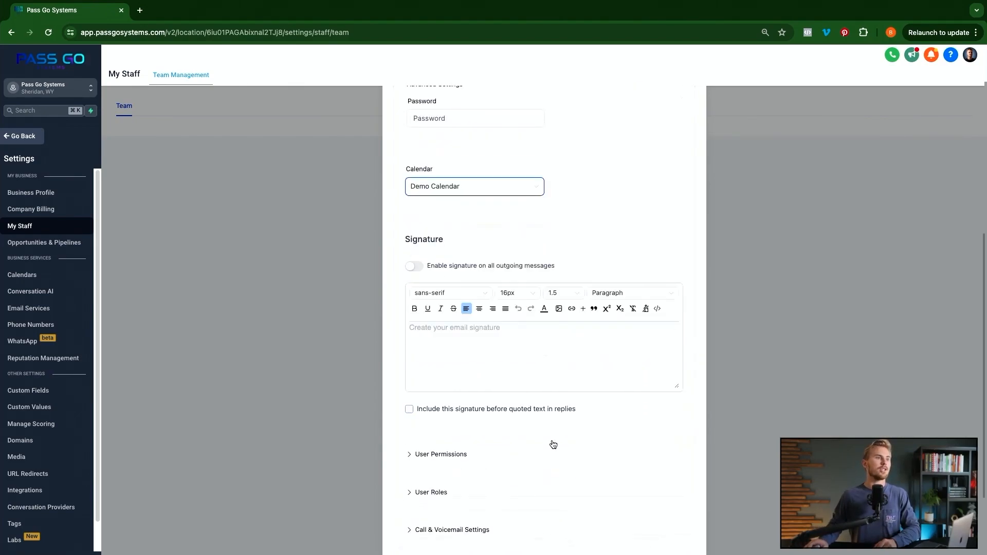
{"action": "left_click", "coordinate": [441, 417]}
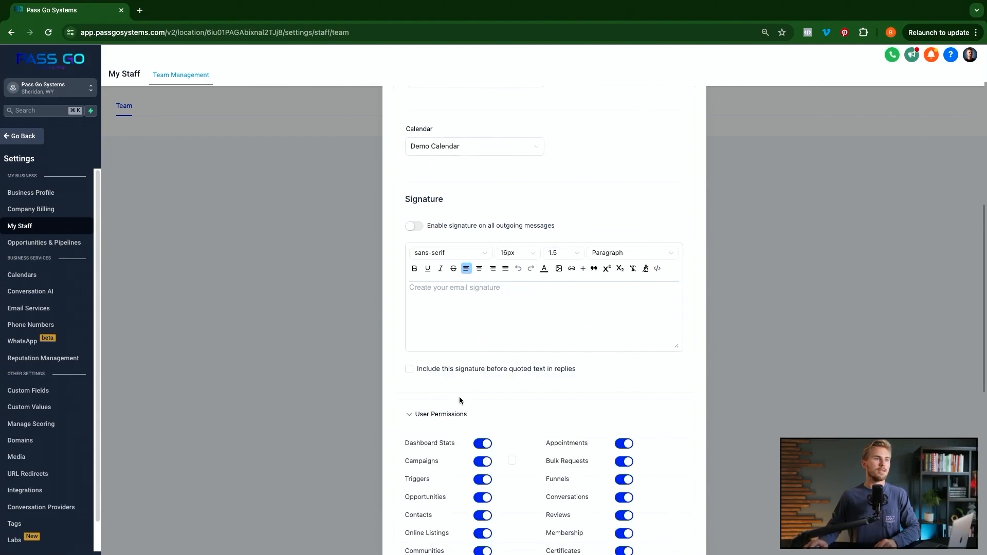
{"action": "scroll", "coordinate": [458, 398], "scroll_direction": "down", "scroll_amount": 3}
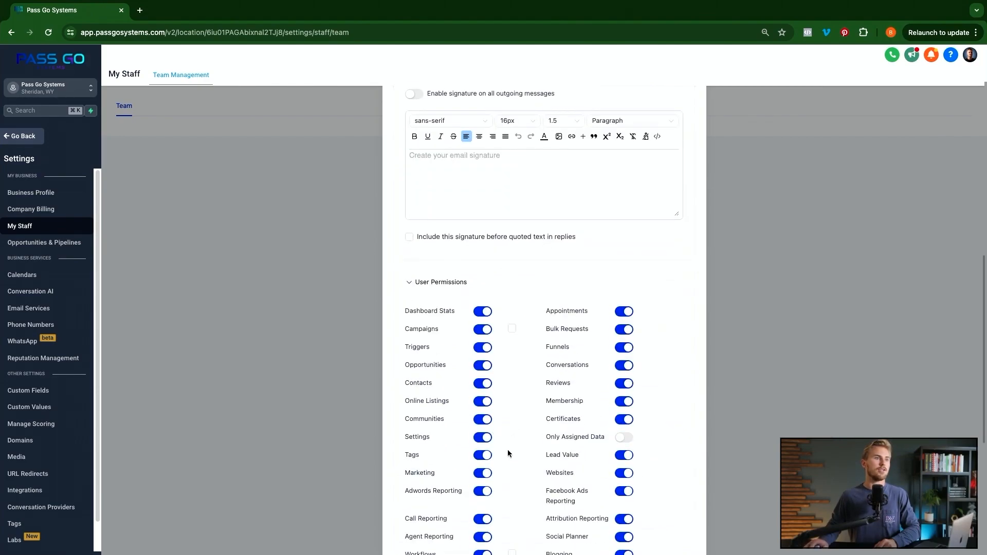
{"action": "scroll", "coordinate": [498, 378], "scroll_direction": "down", "scroll_amount": 2}
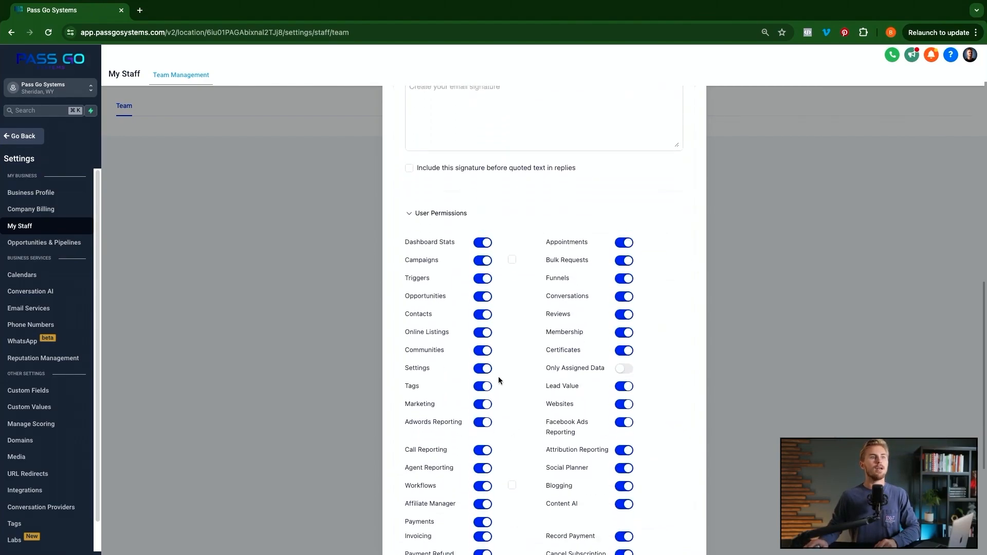
{"action": "scroll", "coordinate": [507, 382], "scroll_direction": "up", "scroll_amount": 4}
{"action": "scroll", "coordinate": [509, 382], "scroll_direction": "down", "scroll_amount": 1}
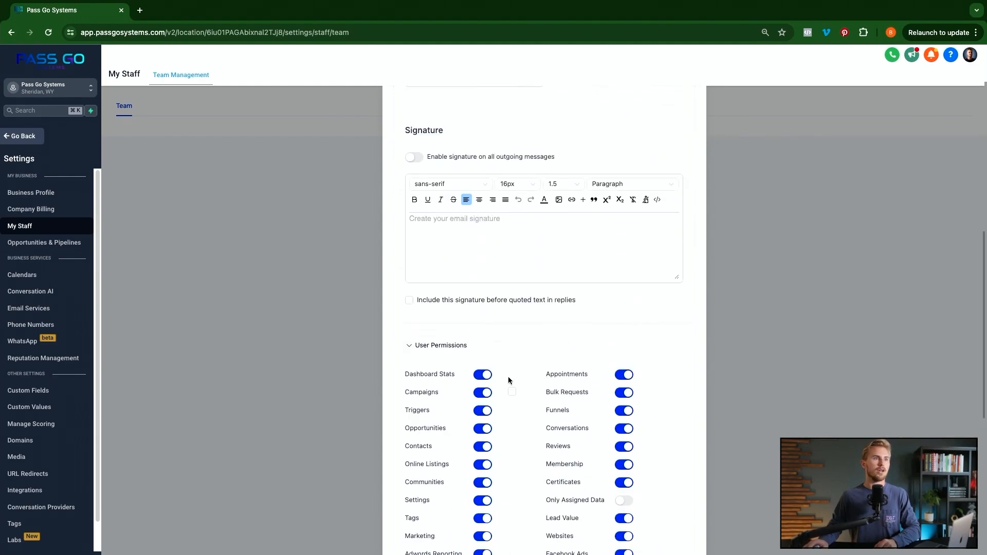
{"action": "left_click", "coordinate": [442, 352]}
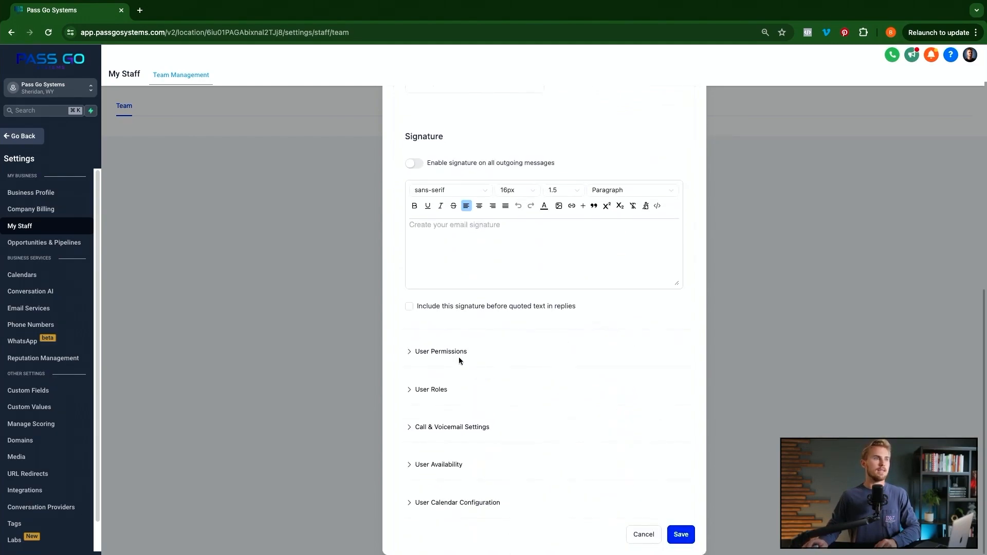
- Change the User Type from Admin to User and expand User Availability
{"action": "left_click", "coordinate": [429, 390]}
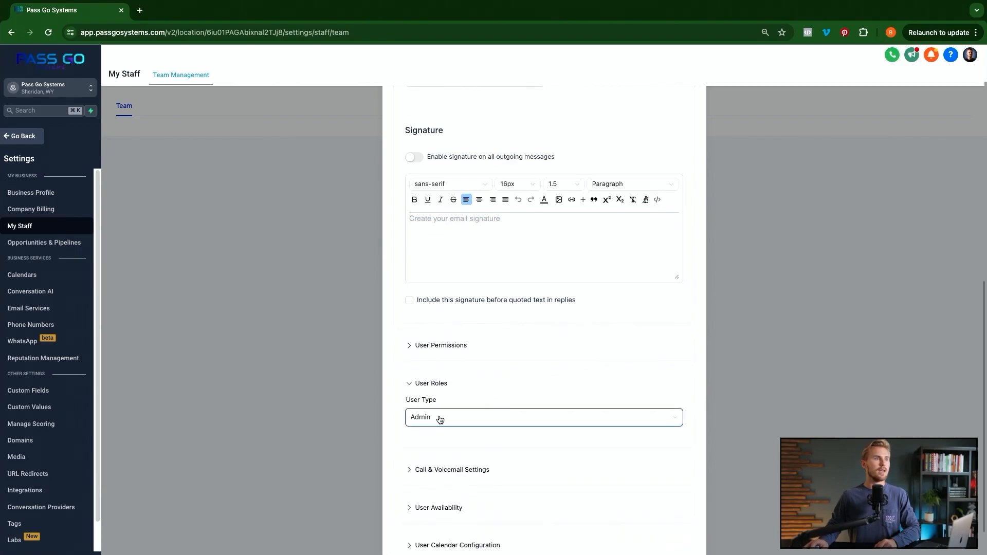
{"action": "left_click", "coordinate": [501, 418]}
{"action": "left_click", "coordinate": [433, 441]}
{"action": "scroll", "coordinate": [510, 461], "scroll_direction": "down", "scroll_amount": 3}
{"action": "left_click", "coordinate": [436, 428]}
{"action": "left_click", "coordinate": [437, 429]}
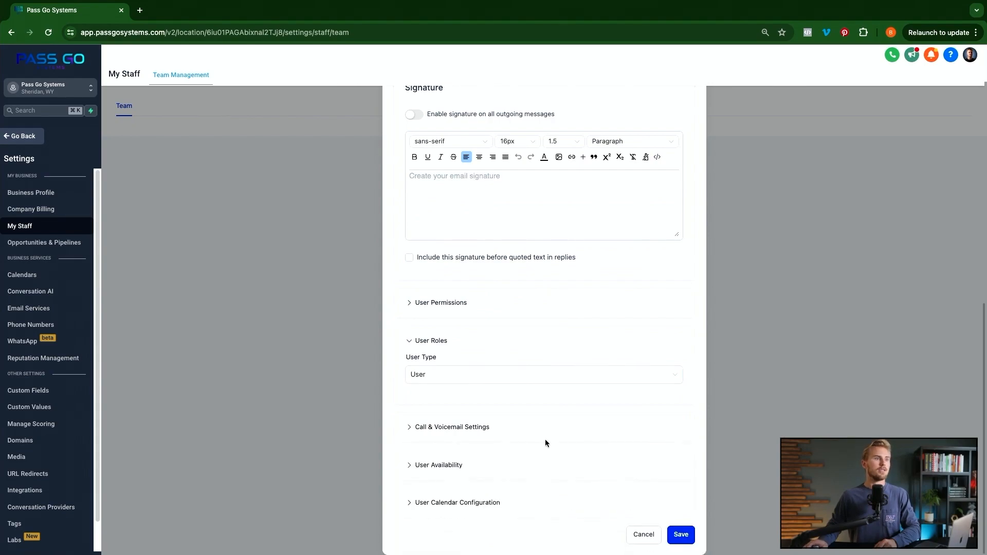
{"action": "left_click", "coordinate": [478, 465]}
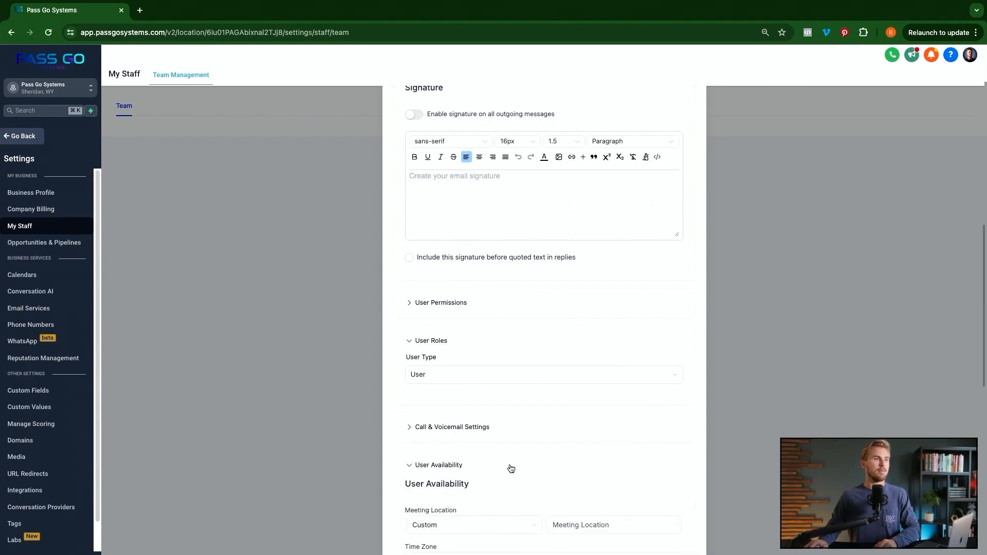
- Set Monday's available start time to 08:00 AM
{"action": "scroll", "coordinate": [510, 466], "scroll_direction": "down", "scroll_amount": 3}
{"action": "scroll", "coordinate": [511, 467], "scroll_direction": "down", "scroll_amount": 5}
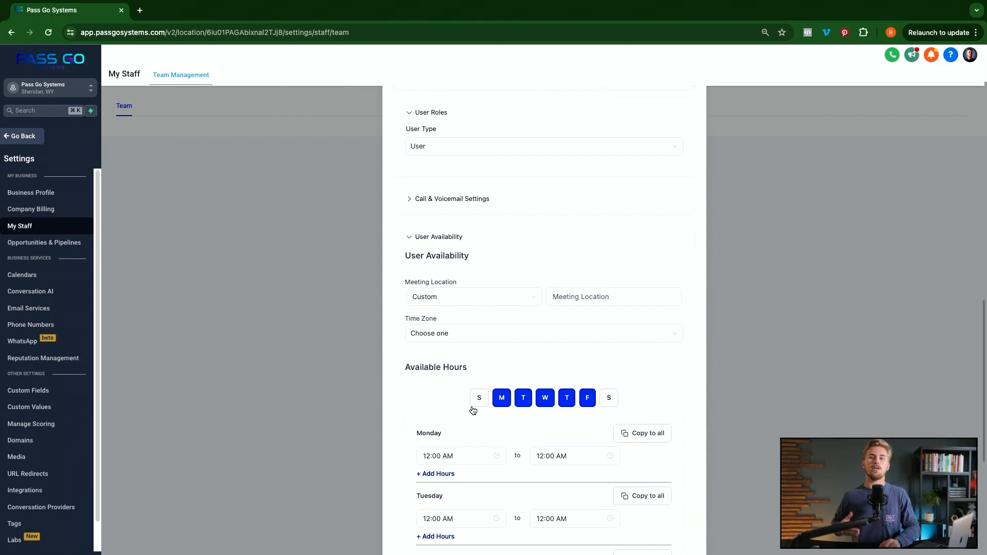
{"action": "scroll", "coordinate": [472, 409], "scroll_direction": "down", "scroll_amount": 3}
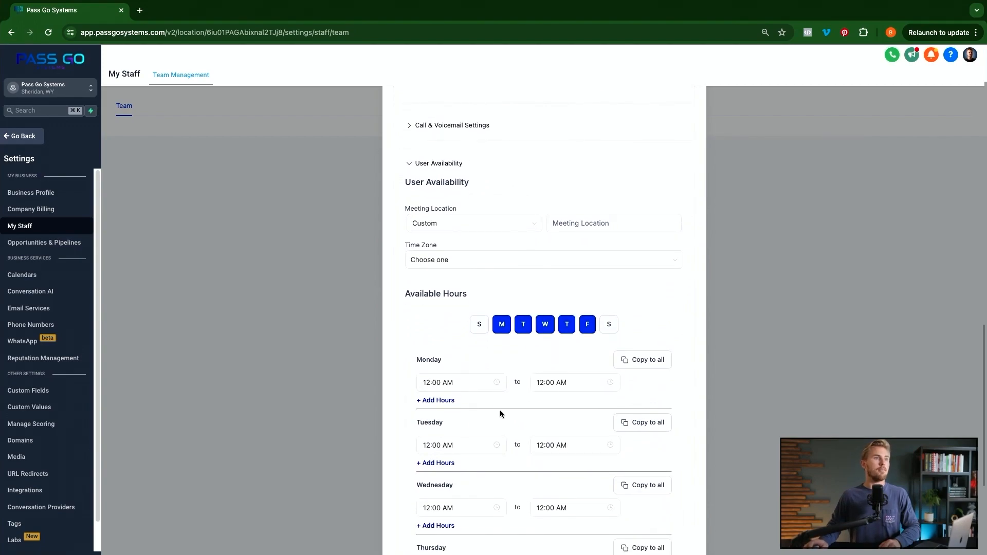
{"action": "left_click", "coordinate": [474, 387]}
{"action": "scroll", "coordinate": [454, 416], "scroll_direction": "down", "scroll_amount": 3}
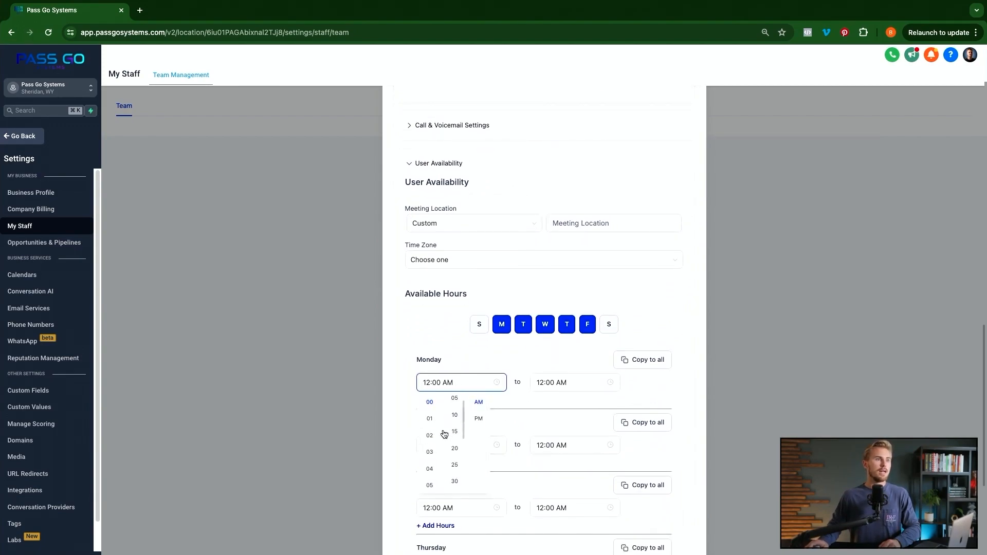
{"action": "scroll", "coordinate": [435, 460], "scroll_direction": "down", "scroll_amount": 2}
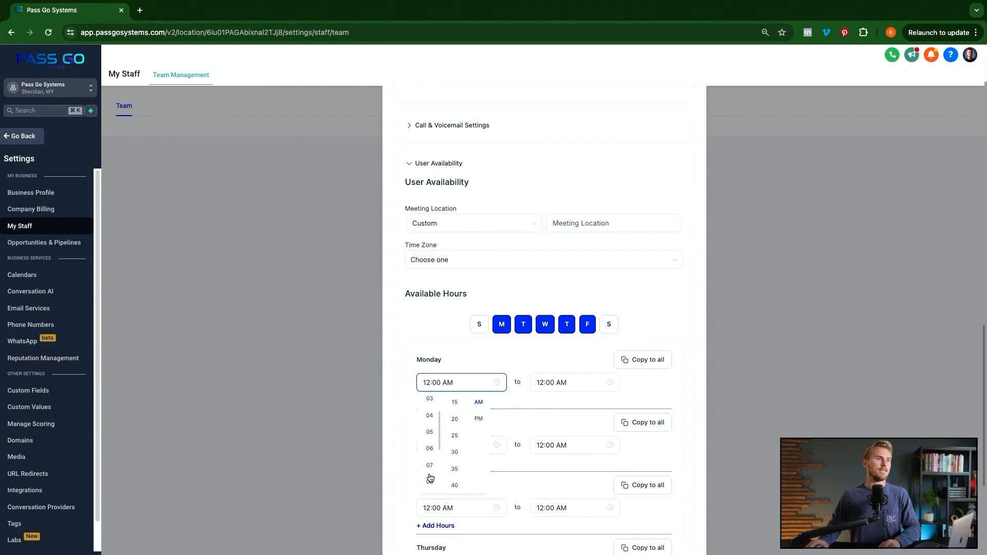
{"action": "left_click", "coordinate": [430, 480]}
- Set Monday's available end time to 08:00 PM
{"action": "left_click", "coordinate": [546, 383]}
{"action": "scroll", "coordinate": [568, 469], "scroll_direction": "down", "scroll_amount": 3}
{"action": "scroll", "coordinate": [546, 482], "scroll_direction": "down", "scroll_amount": 3}
{"action": "scroll", "coordinate": [546, 481], "scroll_direction": "down", "scroll_amount": 1}
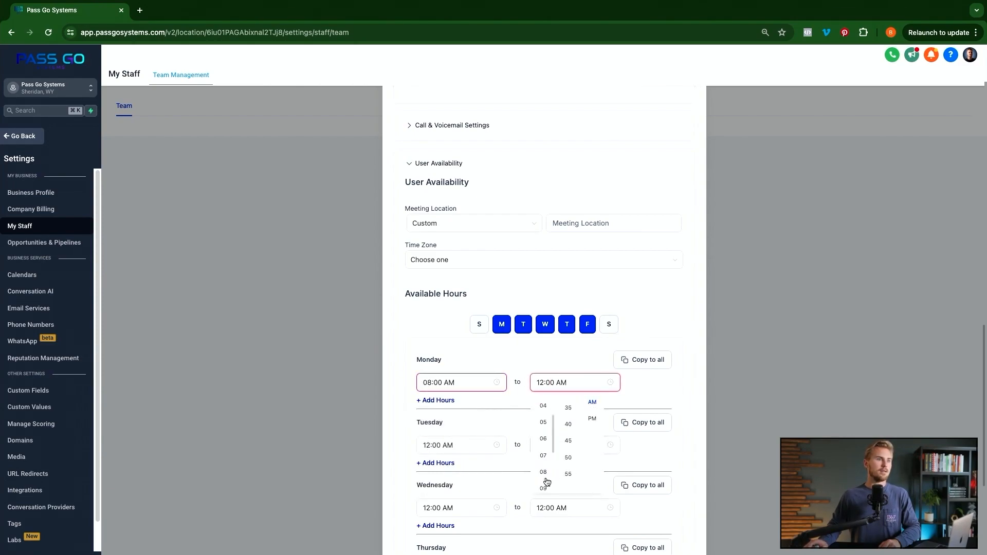
{"action": "left_click", "coordinate": [544, 476]}
{"action": "left_click", "coordinate": [591, 419]}
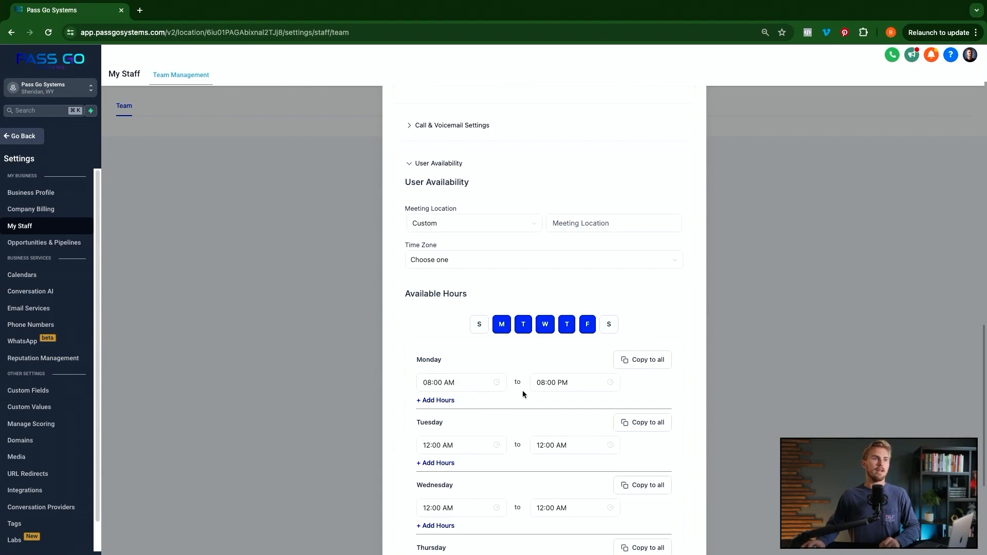
- Change Monday's first time range to end at 10:00 AM
{"action": "left_click", "coordinate": [561, 382]}
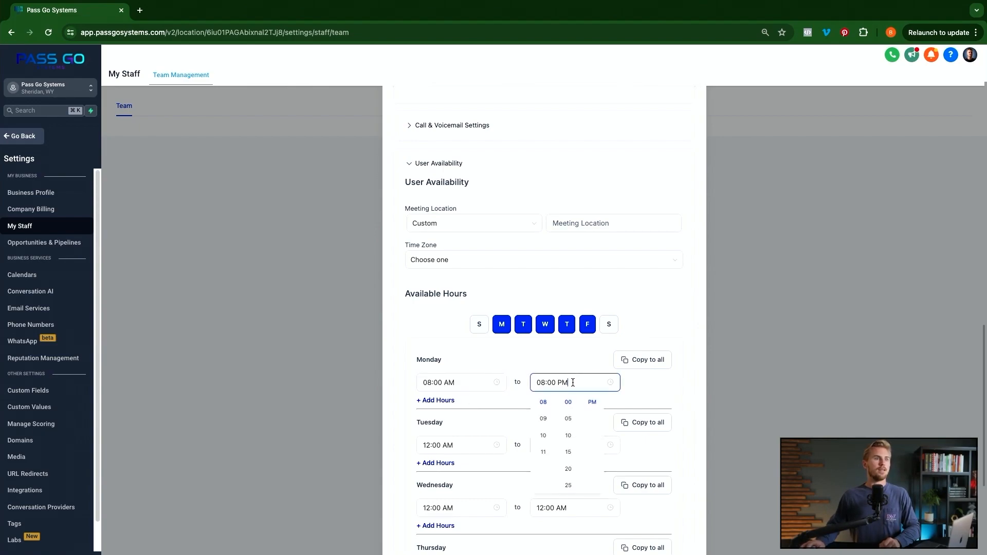
{"action": "scroll", "coordinate": [541, 433], "scroll_direction": "up", "scroll_amount": 3}
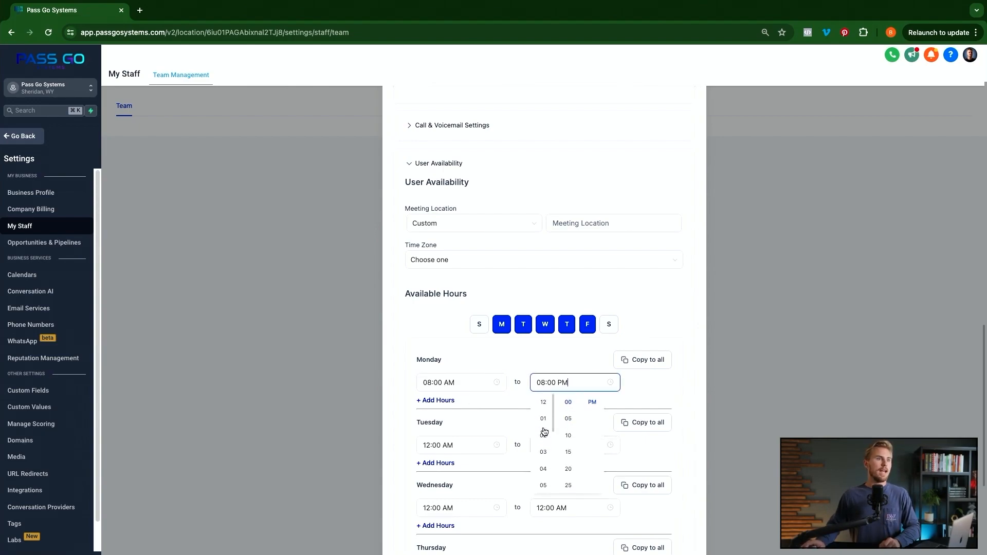
{"action": "scroll", "coordinate": [542, 437], "scroll_direction": "down", "scroll_amount": 3}
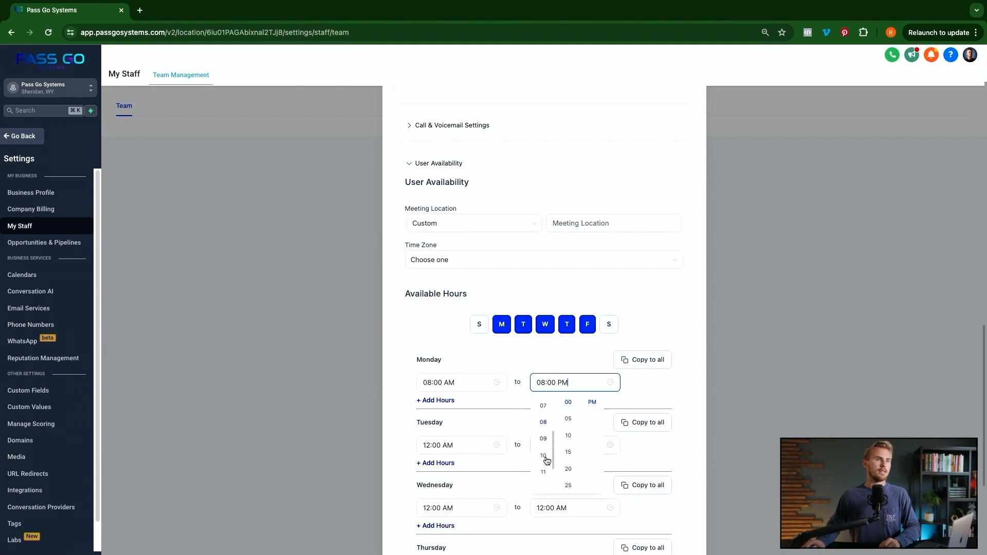
{"action": "left_click", "coordinate": [542, 455]}
{"action": "scroll", "coordinate": [591, 406], "scroll_direction": "up", "scroll_amount": 1}
{"action": "left_click", "coordinate": [591, 404]}
{"action": "left_click", "coordinate": [504, 400]}
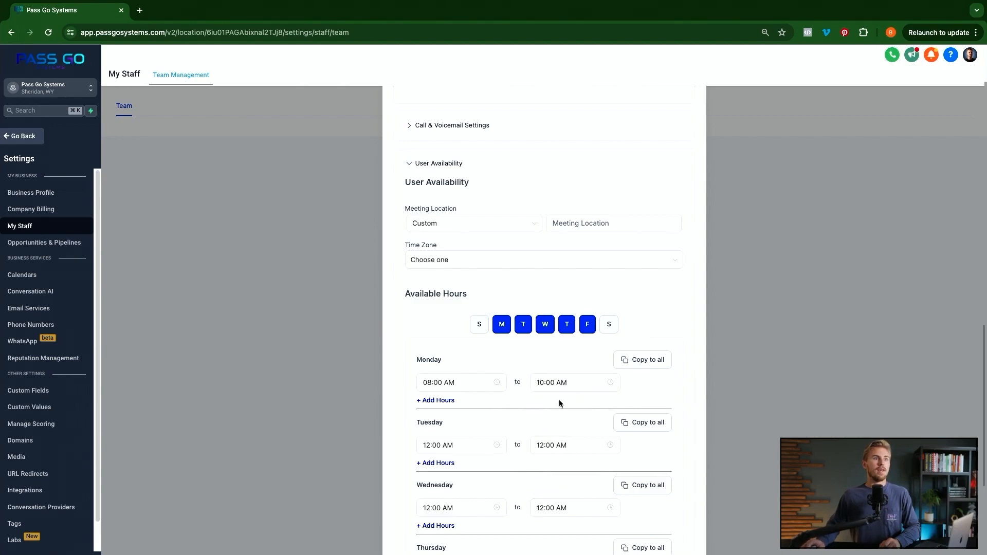
- Add a second Monday time range running from 11:00 AM to 02:00 PM
{"action": "left_click", "coordinate": [435, 401]}
{"action": "left_click", "coordinate": [452, 410]}
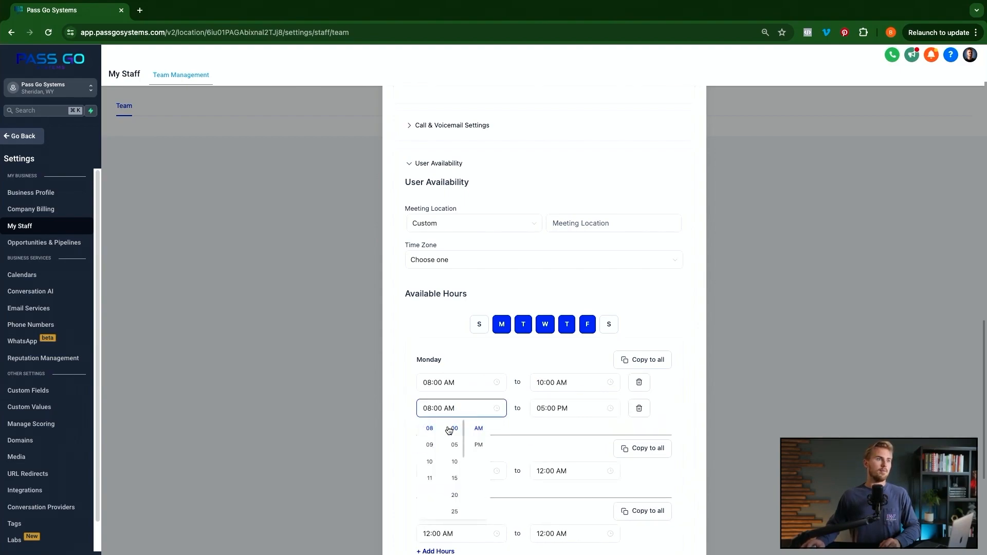
{"action": "left_click", "coordinate": [430, 478]}
{"action": "left_click", "coordinate": [548, 409]}
{"action": "scroll", "coordinate": [564, 474], "scroll_direction": "down", "scroll_amount": 1}
{"action": "scroll", "coordinate": [548, 493], "scroll_direction": "up", "scroll_amount": 5}
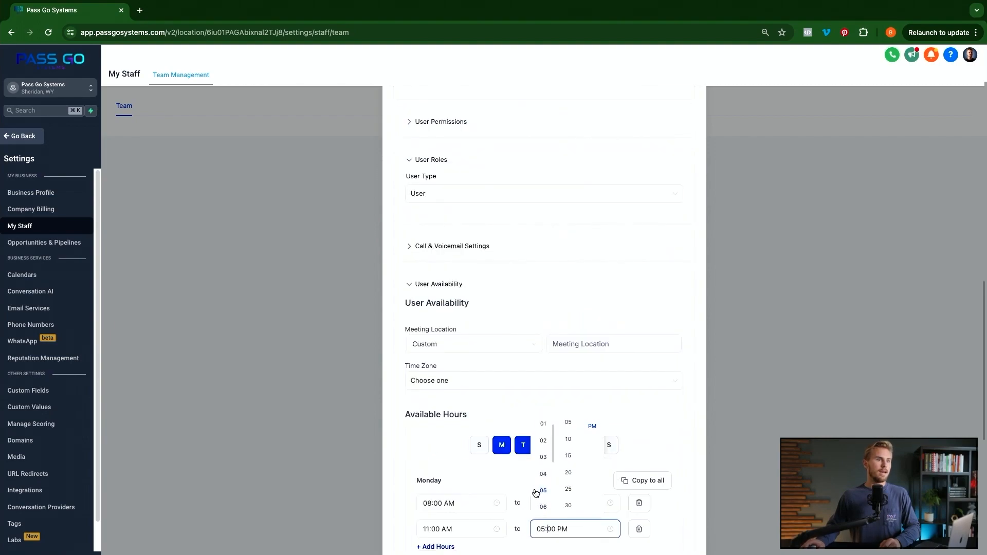
{"action": "left_click", "coordinate": [543, 442]}
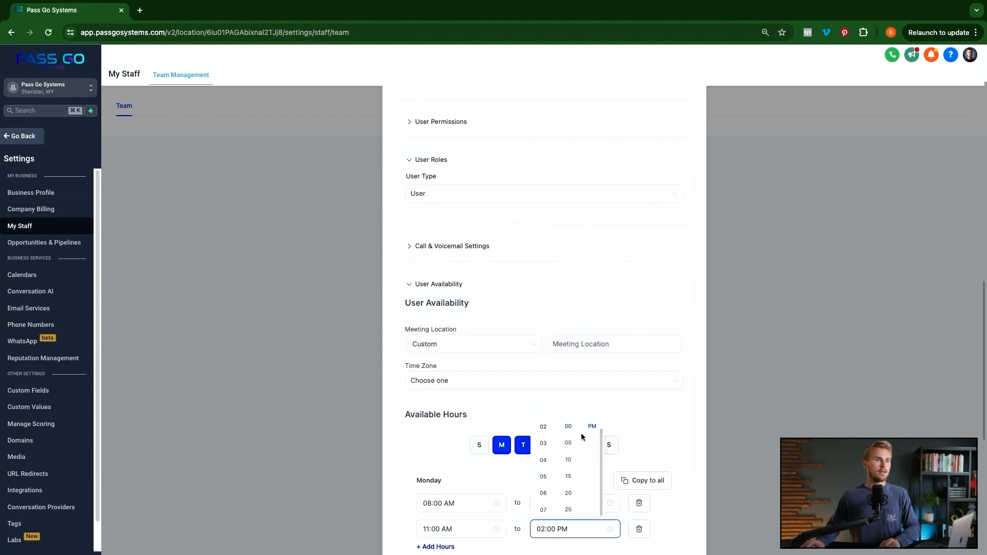
{"action": "left_click", "coordinate": [630, 425]}
{"action": "scroll", "coordinate": [585, 381], "scroll_direction": "down", "scroll_amount": 1}
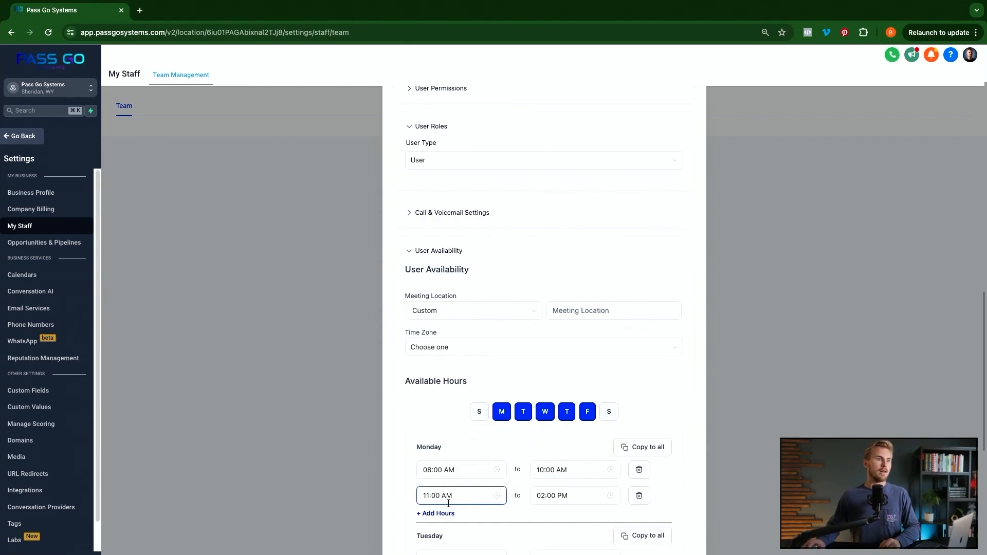
{"action": "scroll", "coordinate": [531, 405], "scroll_direction": "down", "scroll_amount": 1}
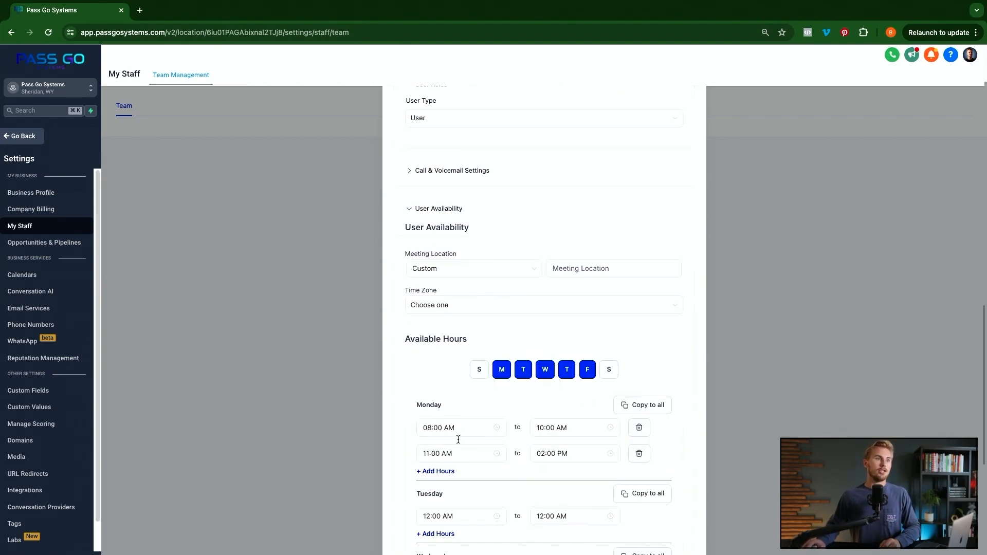
{"action": "scroll", "coordinate": [560, 406], "scroll_direction": "down", "scroll_amount": 2}
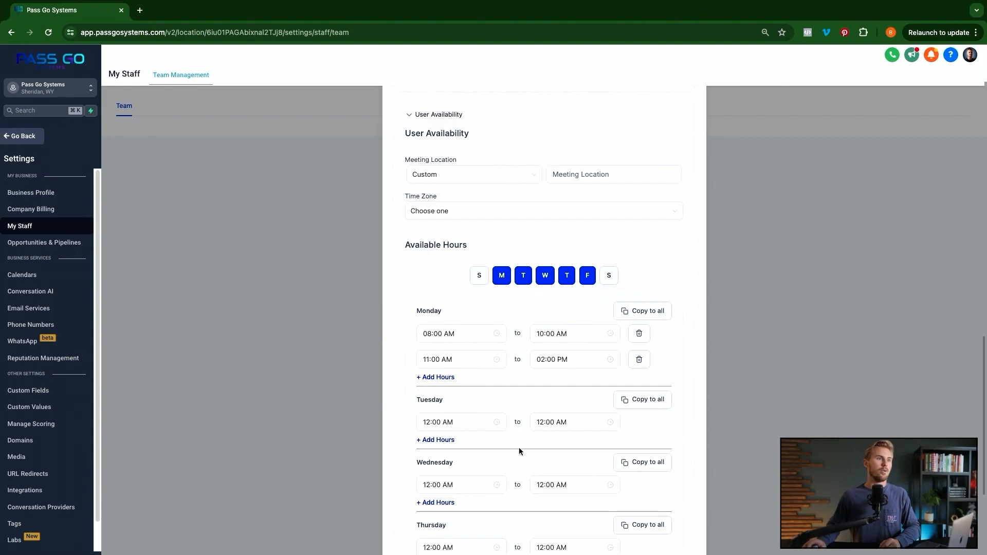
- Copy Monday's two time ranges to all days and make Sunday and Saturday available
{"action": "left_click", "coordinate": [636, 316]}
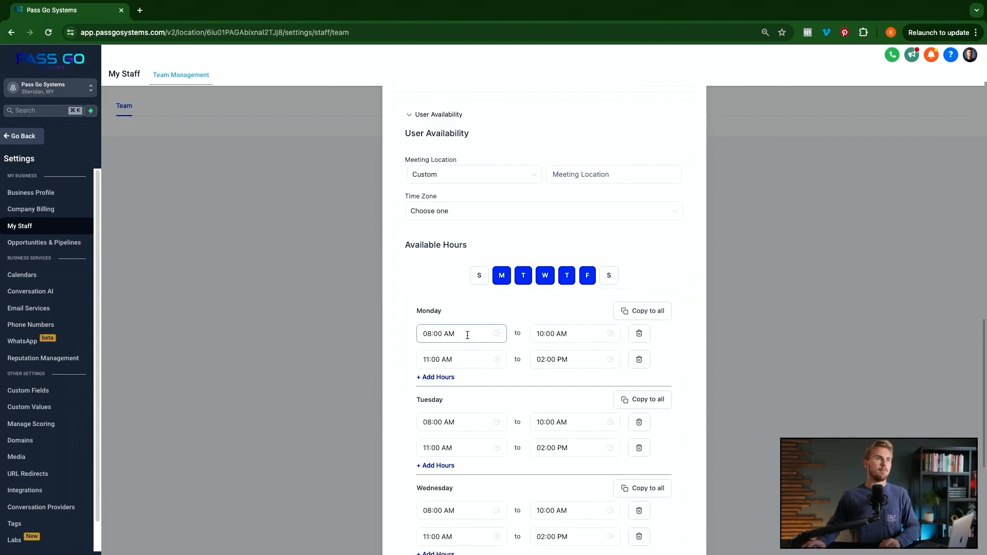
{"action": "left_click", "coordinate": [479, 275]}
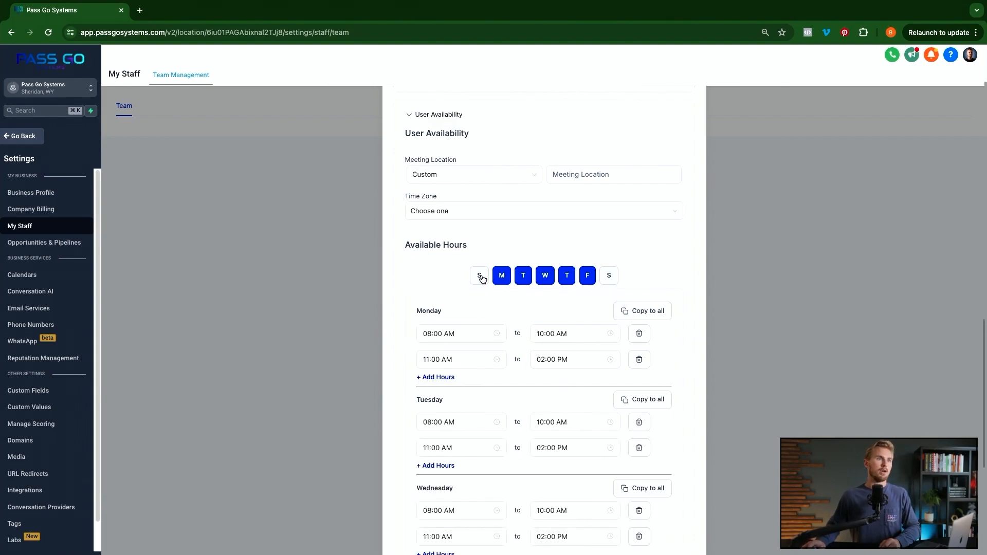
{"action": "left_click", "coordinate": [609, 277]}
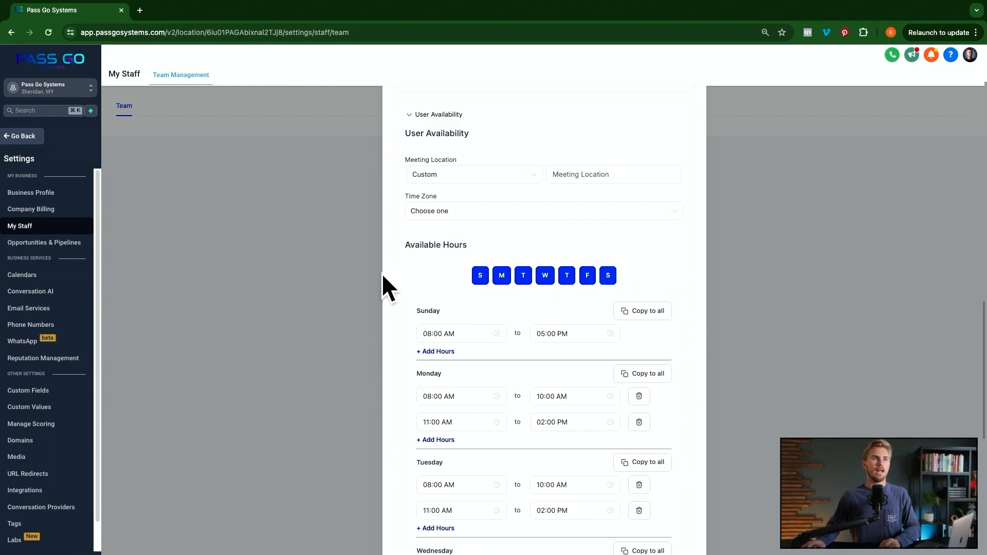
{"action": "scroll", "coordinate": [625, 336], "scroll_direction": "down", "scroll_amount": 6}
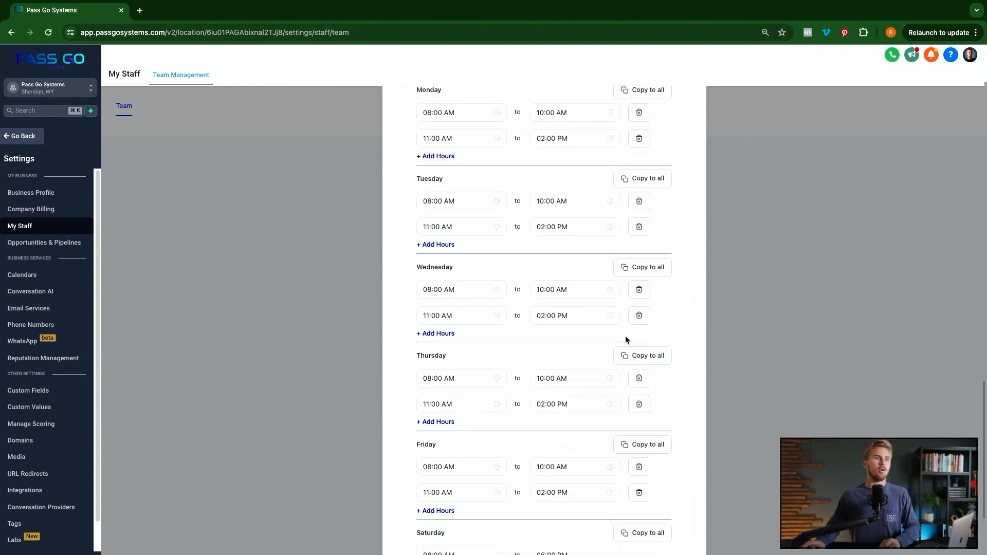
{"action": "scroll", "coordinate": [625, 335], "scroll_direction": "down", "scroll_amount": 2}
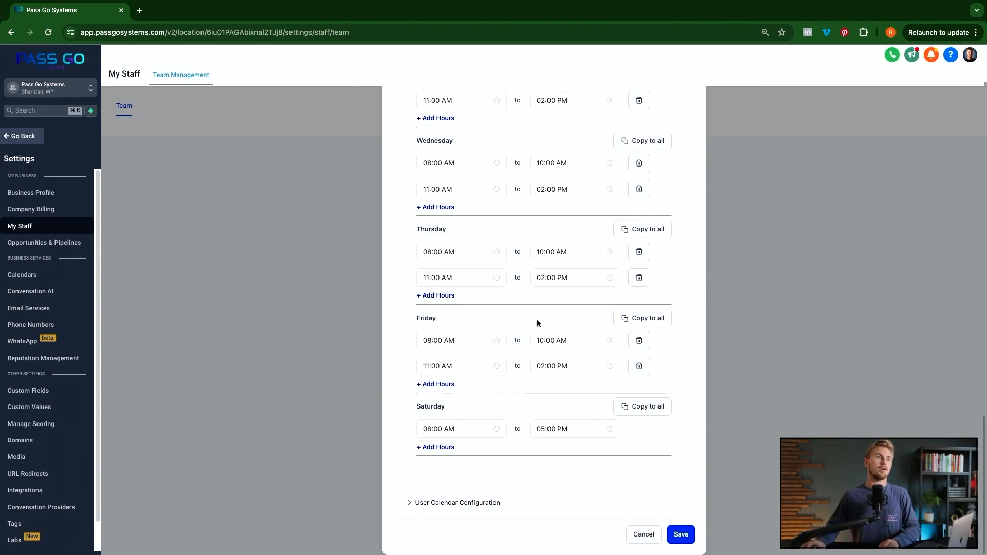
- Expand User Calendar Configuration and save the new staff member
{"action": "left_click", "coordinate": [449, 503]}
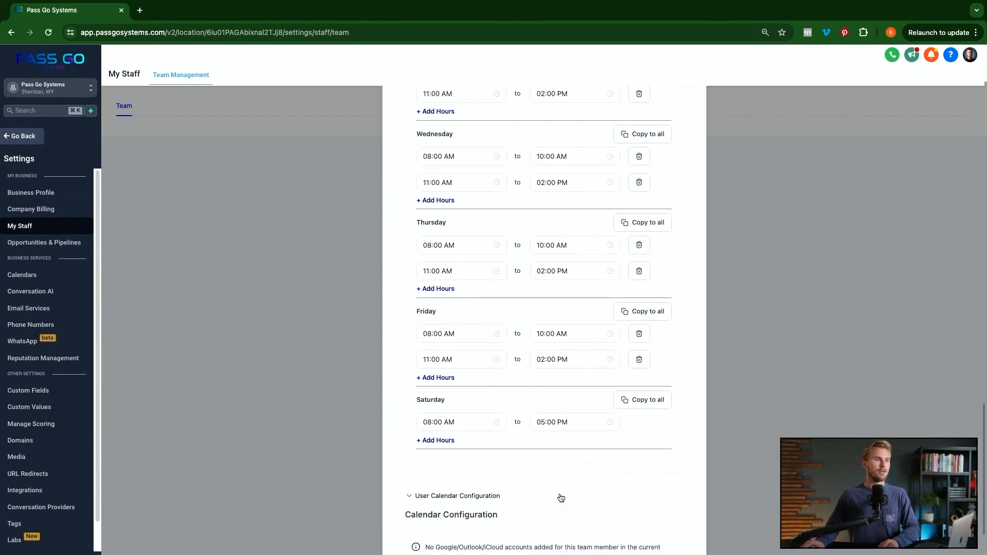
{"action": "scroll", "coordinate": [550, 494], "scroll_direction": "down", "scroll_amount": 2}
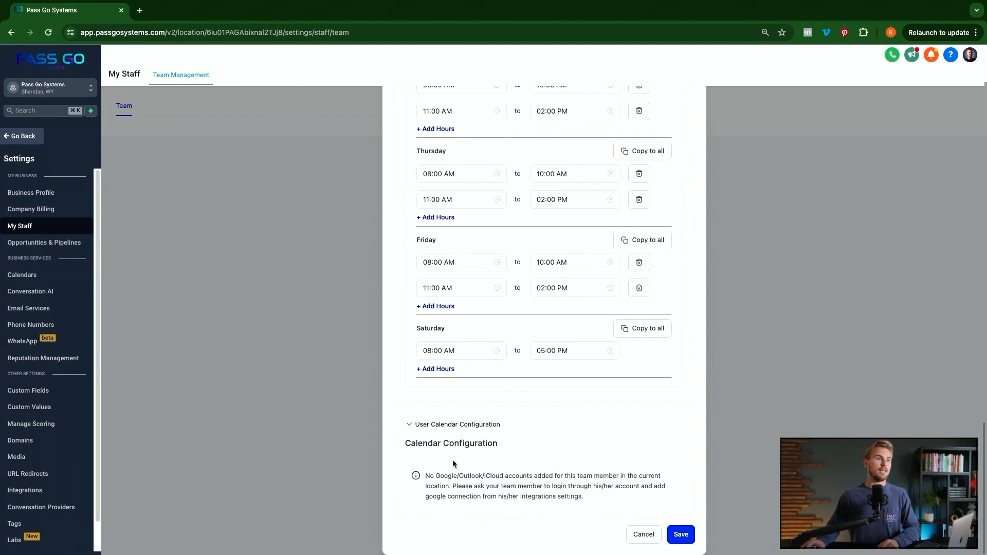
{"action": "left_click", "coordinate": [681, 534]}
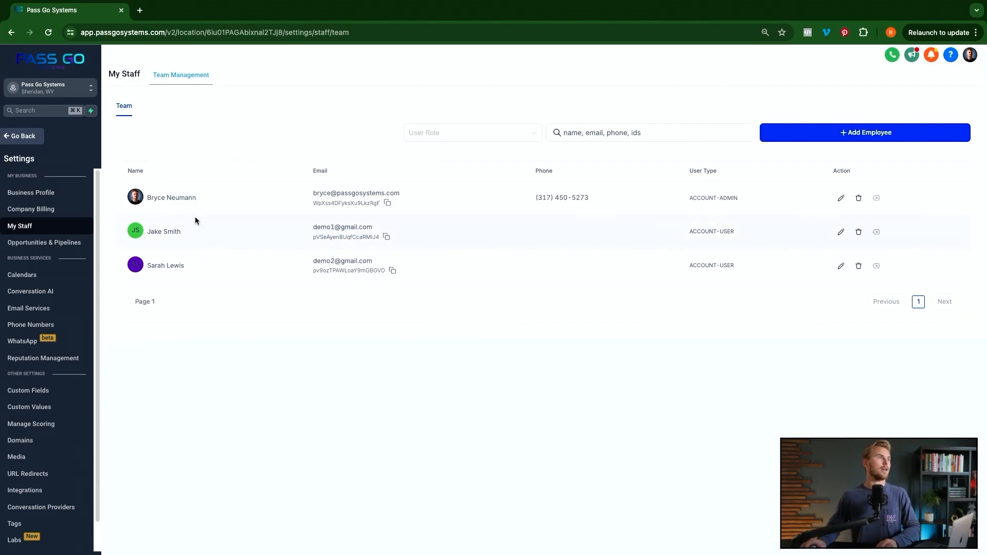
- Go back from Settings to Calendars and open the Calendar Settings tab
{"action": "left_click", "coordinate": [24, 136]}
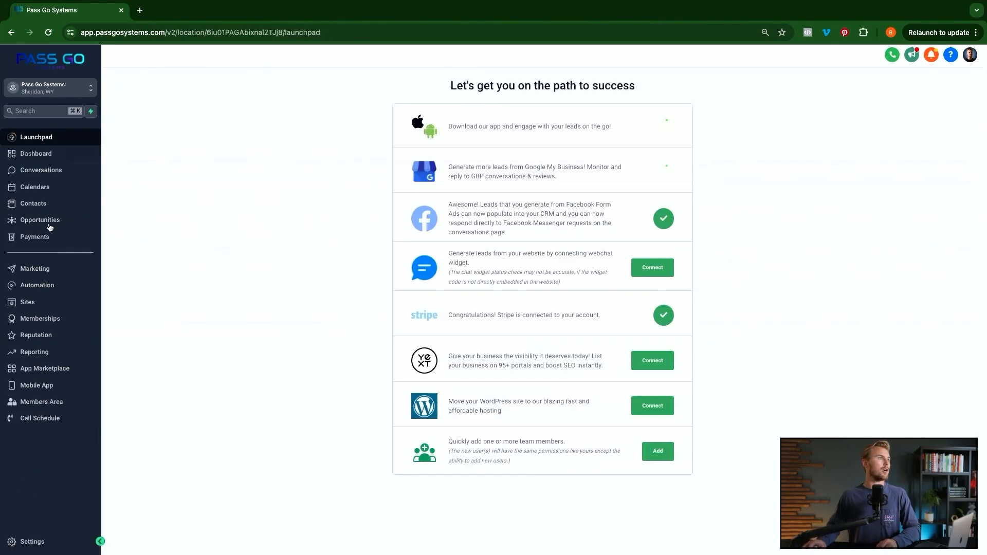
{"action": "left_click", "coordinate": [40, 188]}
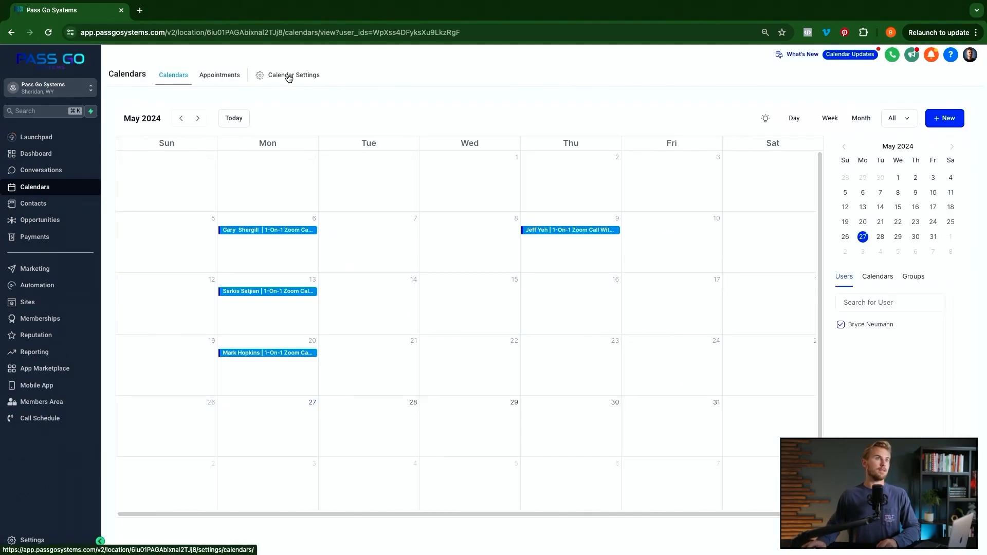
{"action": "left_click", "coordinate": [289, 77]}
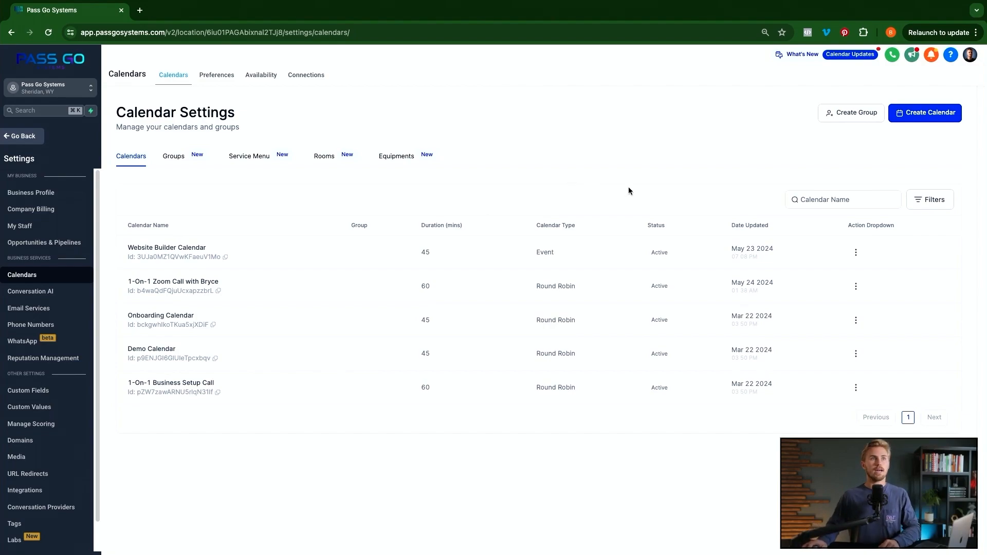
- Start creating a new calendar from Calendar Settings
{"action": "left_click", "coordinate": [932, 114]}
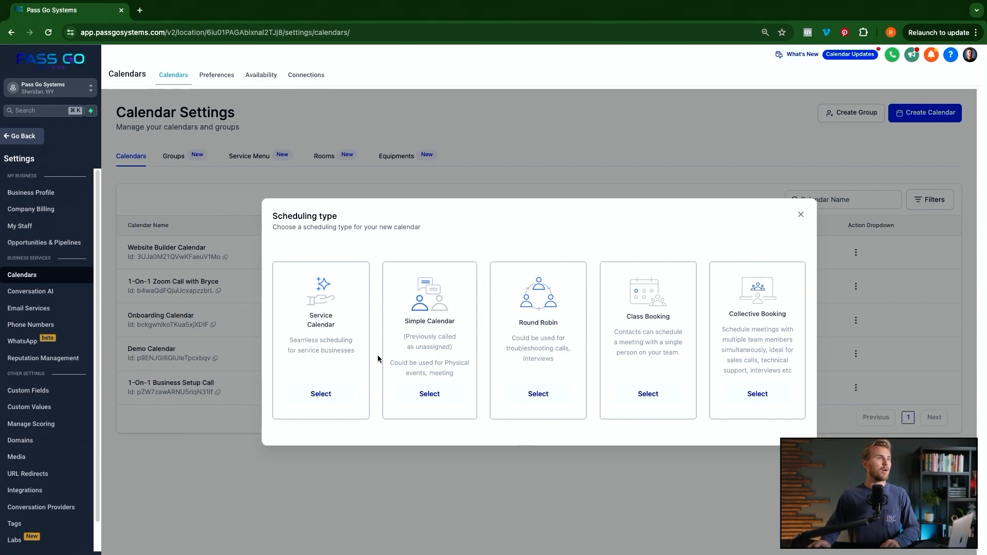
- Choose Service Calendar and name the service 'Men's Haircut'
{"action": "left_click", "coordinate": [325, 395]}
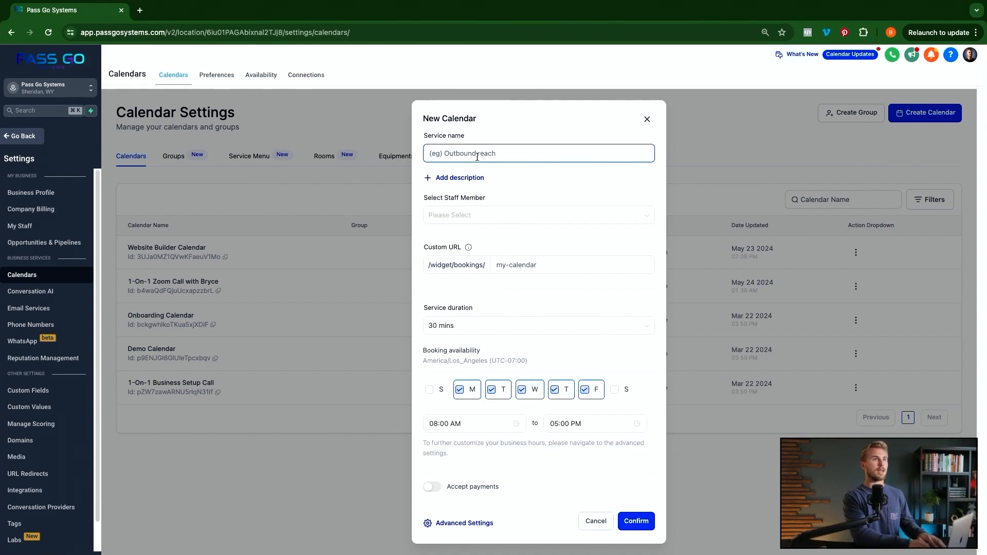
{"action": "type", "text": "Men's"}
{"action": "key", "text": "BackSpace"}
{"action": "type", "text": "'s Haircut"}
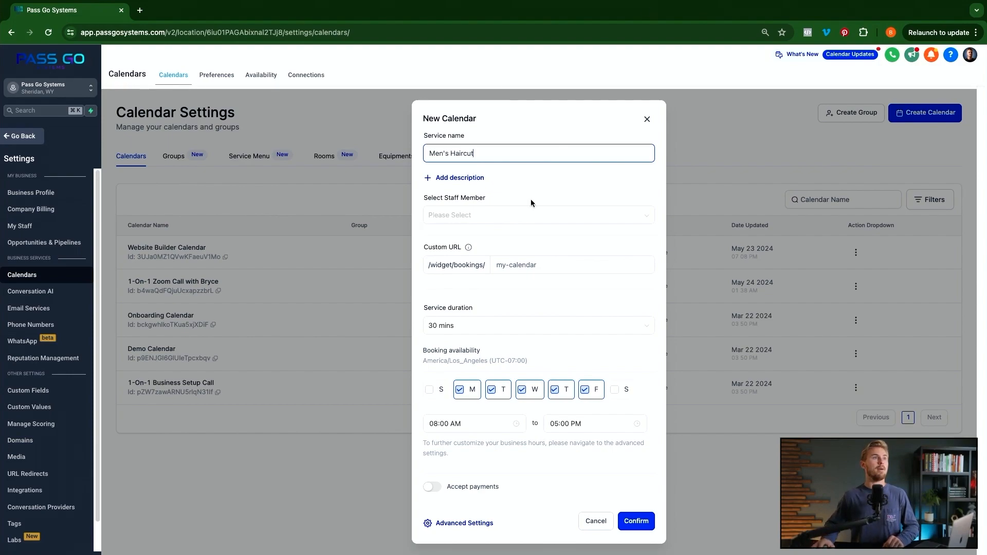
- Assign all three staff members to the Men's Haircut service
{"action": "left_click", "coordinate": [482, 222]}
{"action": "left_click", "coordinate": [448, 240]}
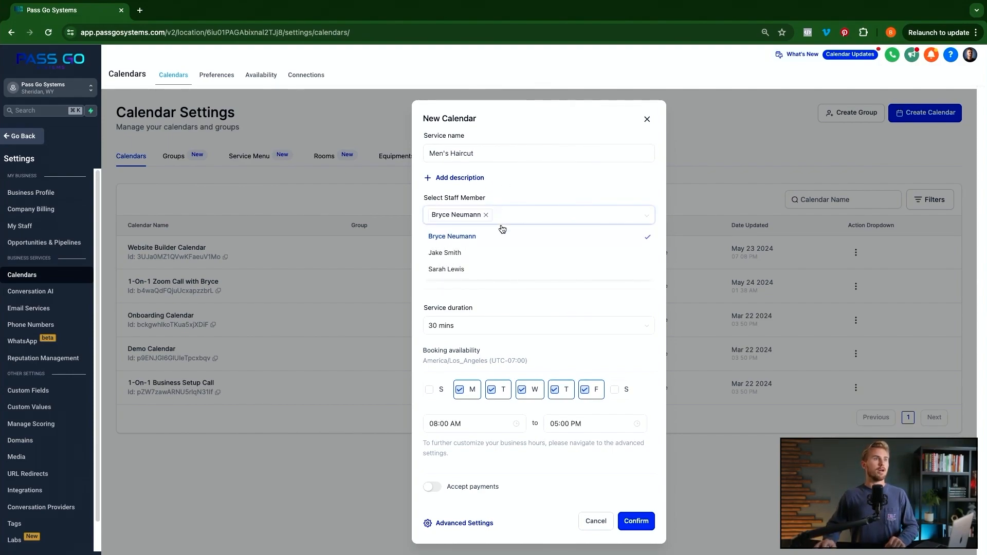
{"action": "left_click", "coordinate": [452, 254]}
{"action": "left_click", "coordinate": [451, 272]}
{"action": "left_click", "coordinate": [545, 189]}
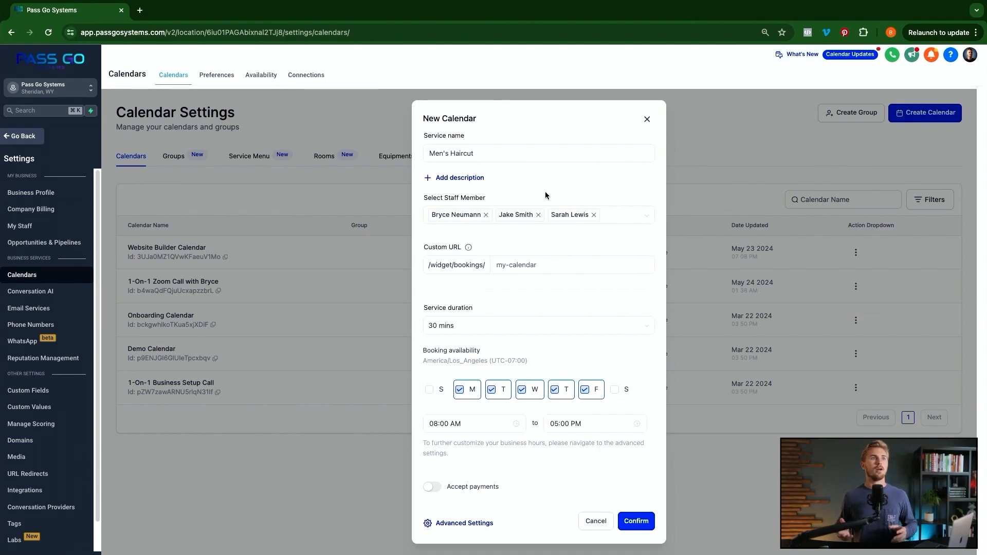
- Change the custom booking URL to pass-go-mens-haircut
{"action": "left_click", "coordinate": [520, 265]}
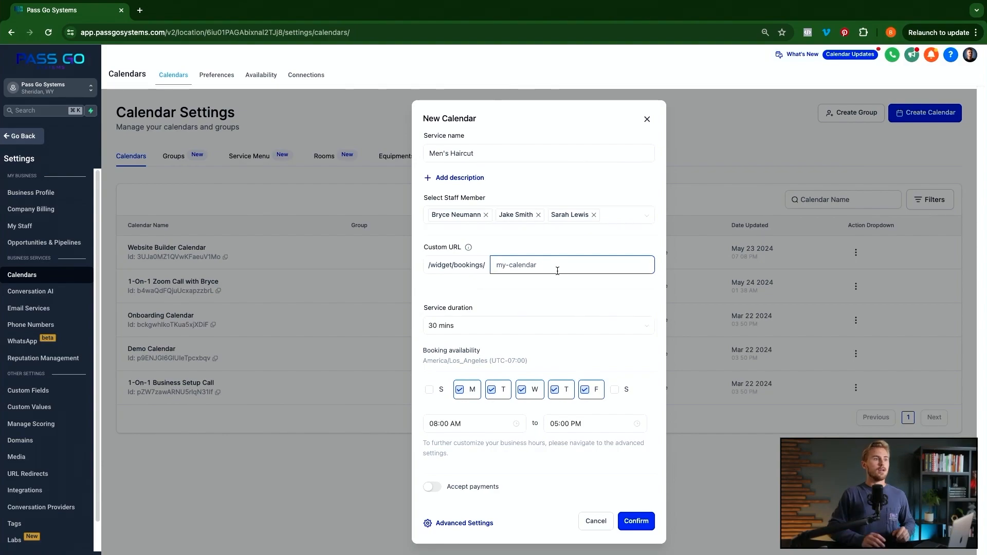
{"action": "type", "text": "mens"}
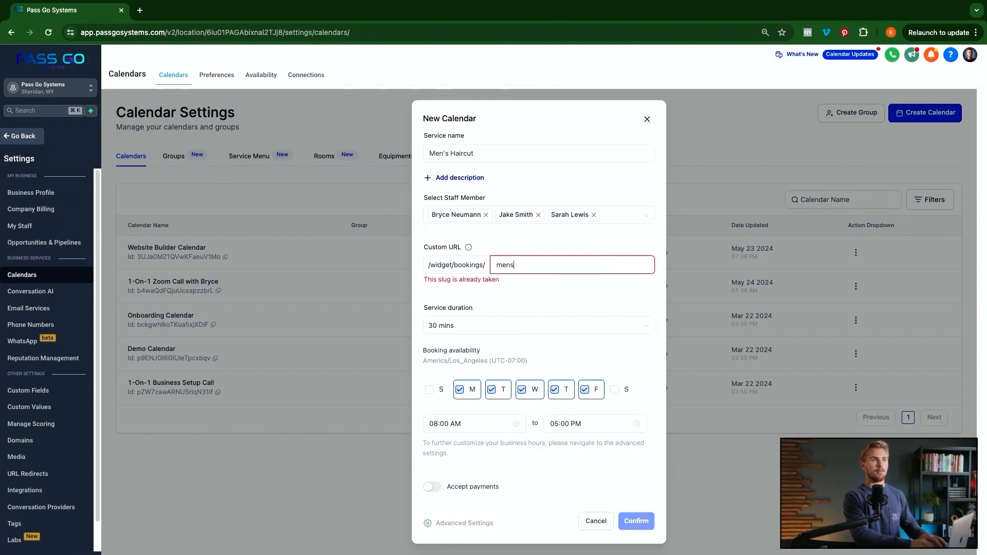
{"action": "type", "text": "-haircut"}
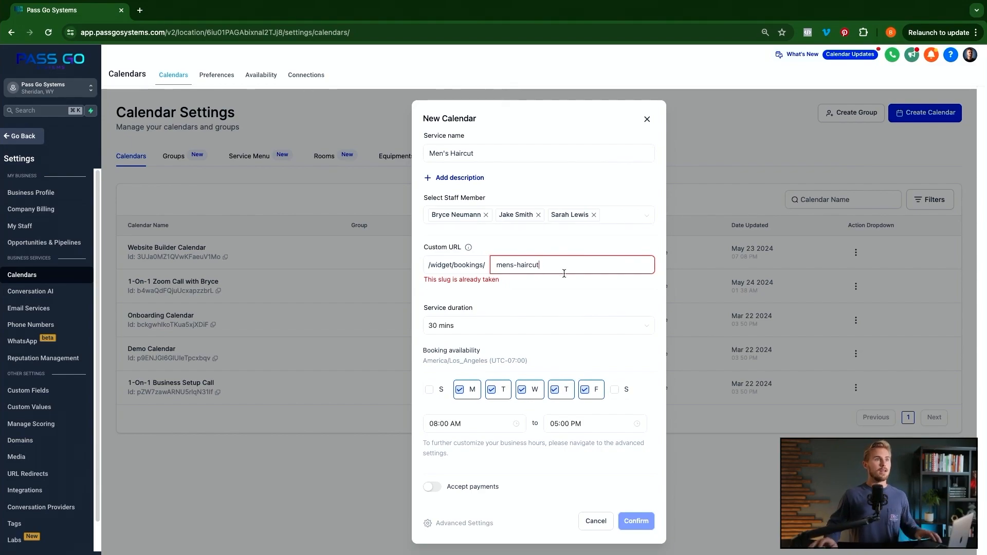
{"action": "type", "text": "pass-go-"}
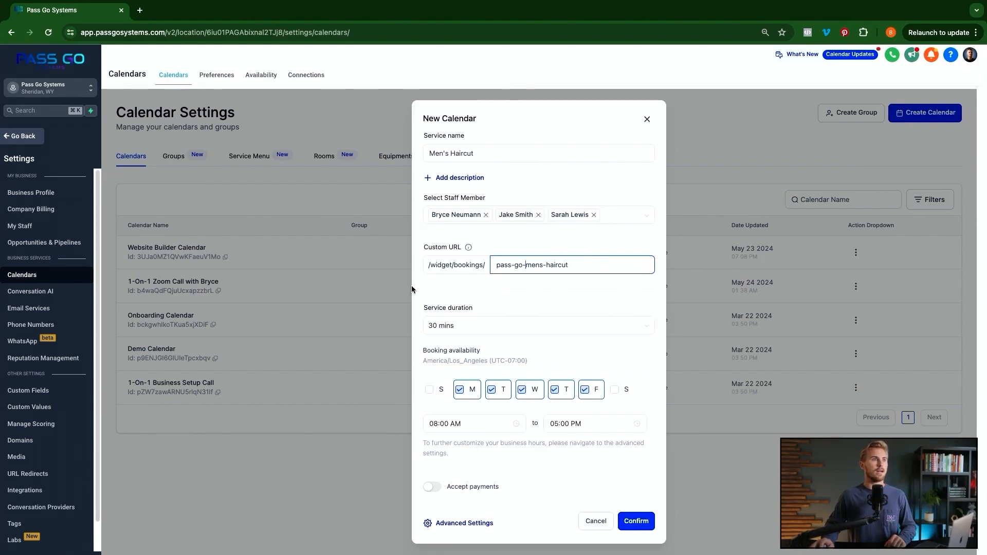
{"action": "left_click", "coordinate": [481, 329]}
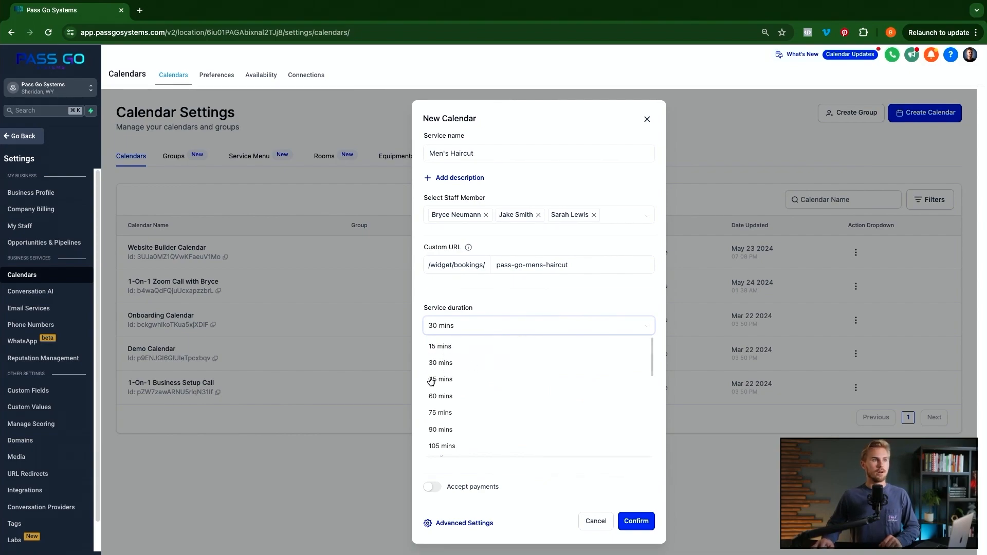
{"action": "scroll", "coordinate": [467, 411], "scroll_direction": "down", "scroll_amount": 5}
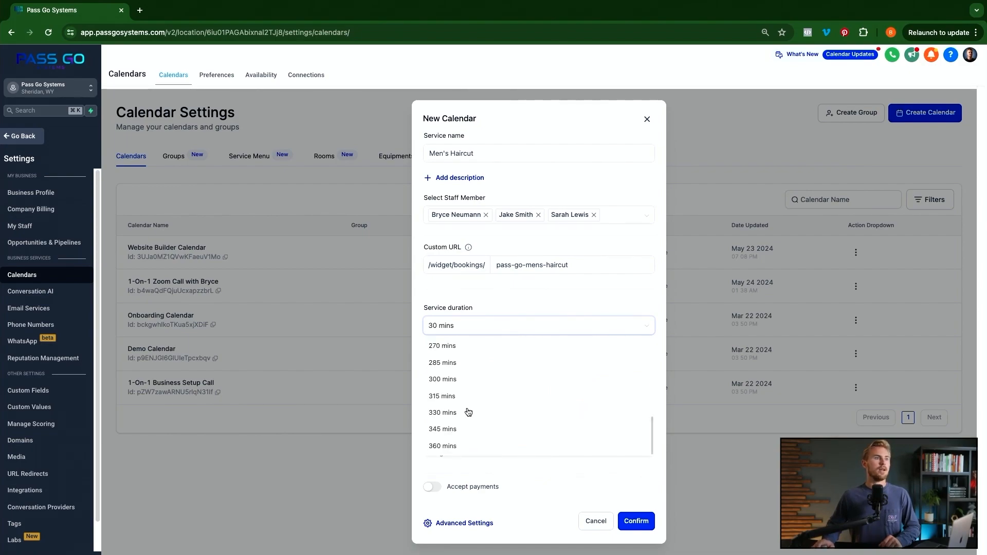
{"action": "scroll", "coordinate": [493, 419], "scroll_direction": "up", "scroll_amount": 5}
{"action": "scroll", "coordinate": [494, 417], "scroll_direction": "up", "scroll_amount": 1}
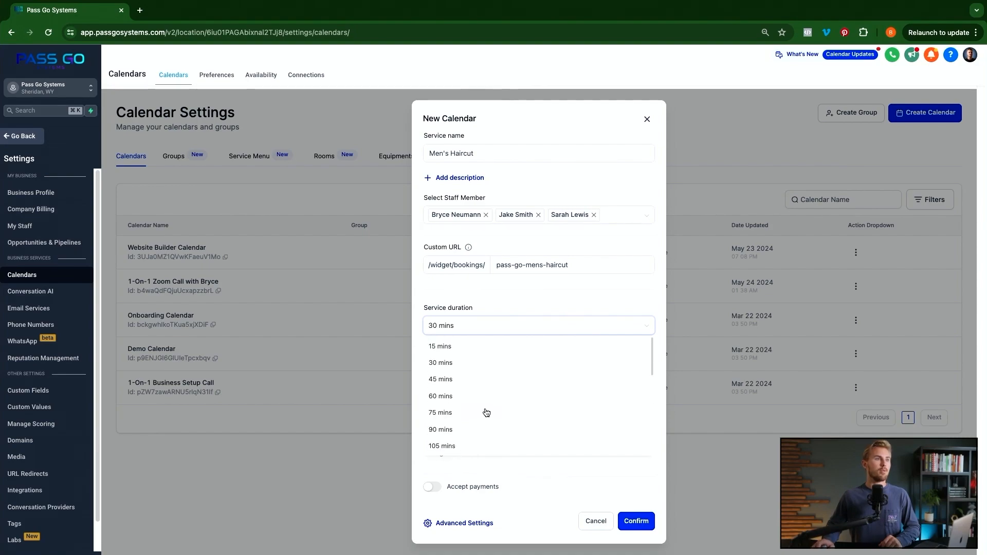
{"action": "left_click", "coordinate": [450, 362]}
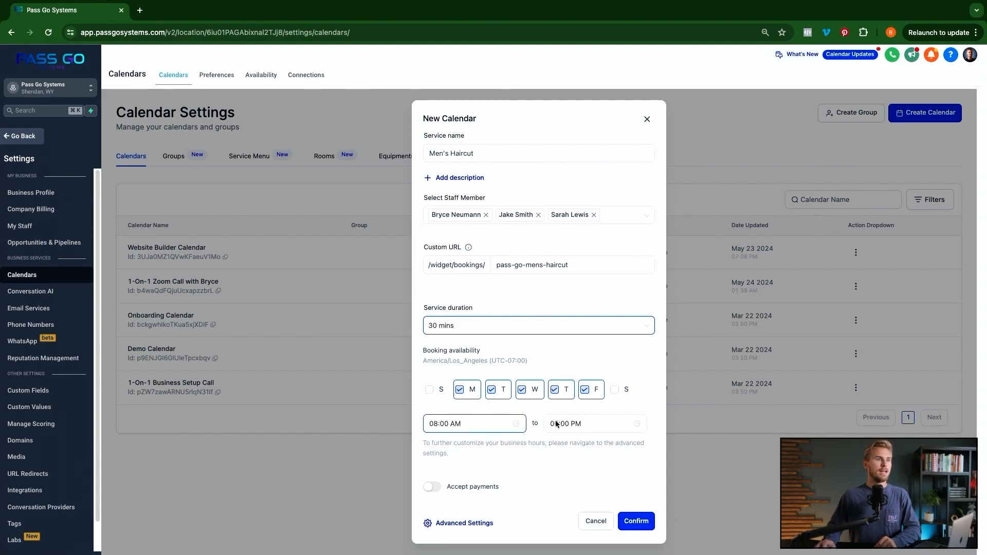
- Require payment for booking, with the amount set to 25 USD
{"action": "left_click", "coordinate": [457, 486]}
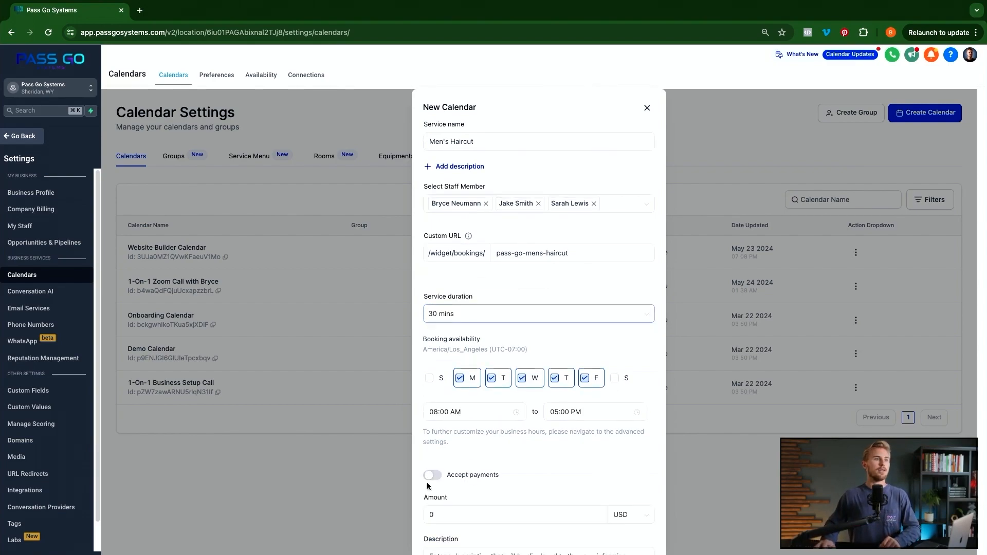
{"action": "scroll", "coordinate": [502, 473], "scroll_direction": "down", "scroll_amount": 3}
{"action": "left_click", "coordinate": [468, 441]}
{"action": "key", "text": "BackSpace"}
{"action": "type", "text": "25"}
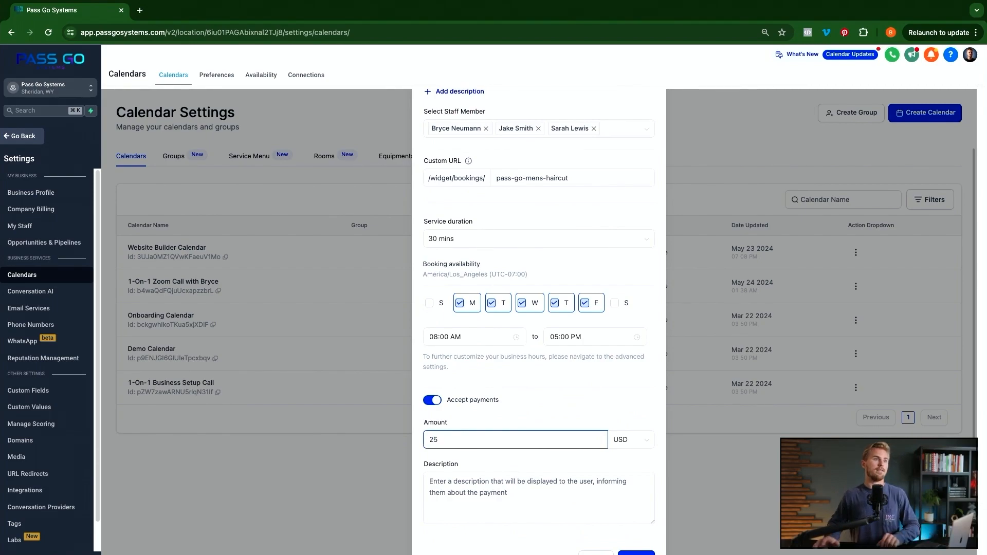
- Add the payment description 'Men's haircut.' and create the calendar
{"action": "scroll", "coordinate": [540, 441], "scroll_direction": "down", "scroll_amount": 1}
{"action": "left_click", "coordinate": [530, 459]}
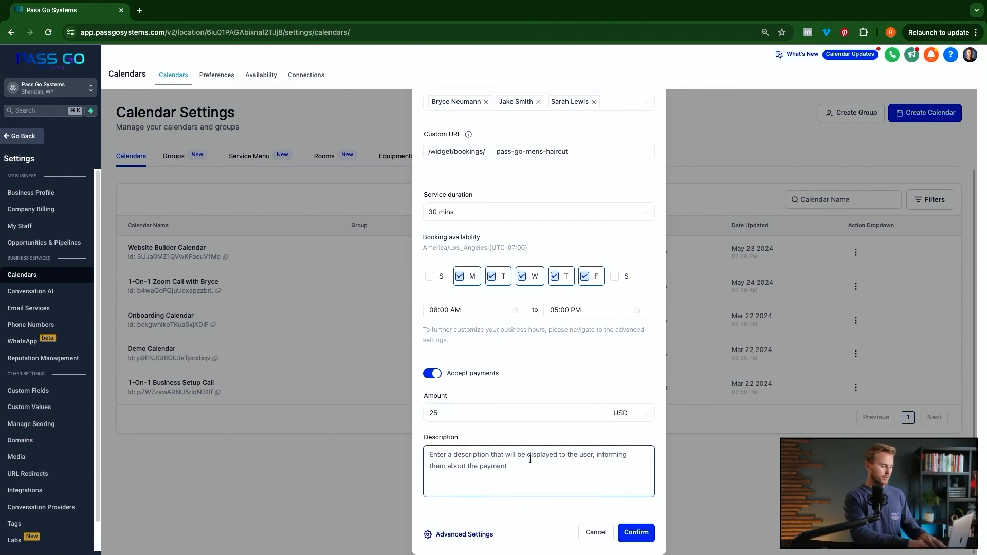
{"action": "type", "text": "Men's haircut"}
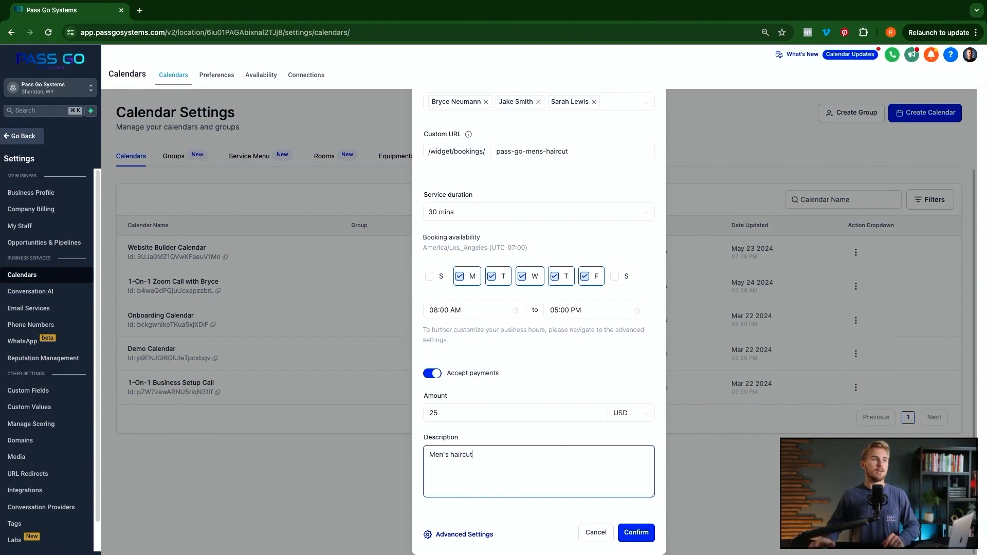
{"action": "type", "text": "."}
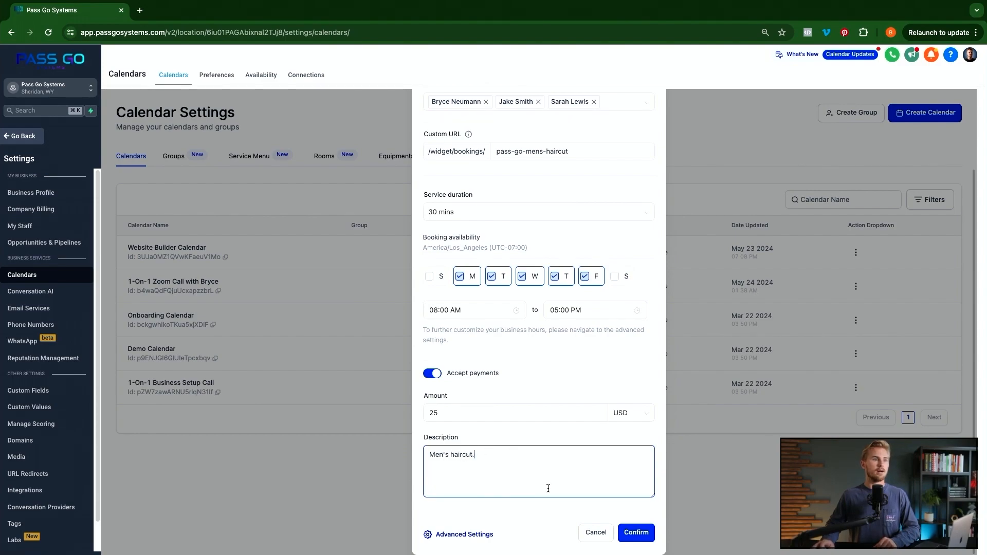
{"action": "left_click", "coordinate": [637, 533]}
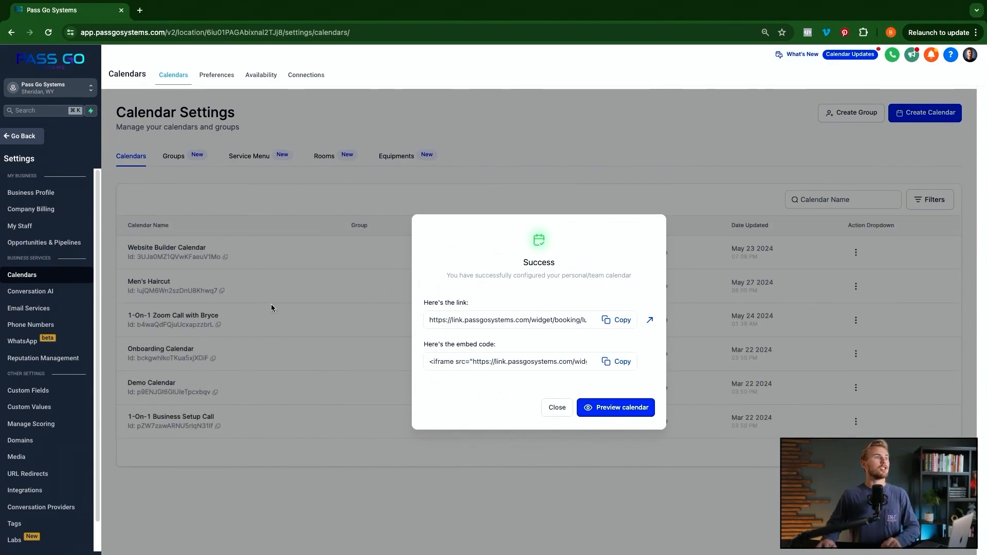
- Dismiss the success dialog and choose Edit from the Men's Haircut row actions
{"action": "left_click", "coordinate": [556, 412]}
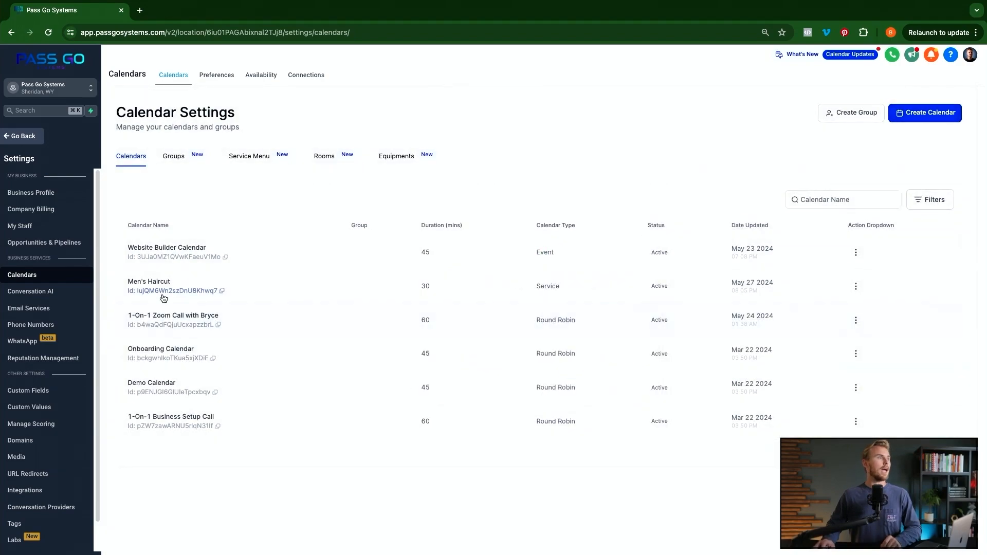
{"action": "left_click", "coordinate": [856, 286]}
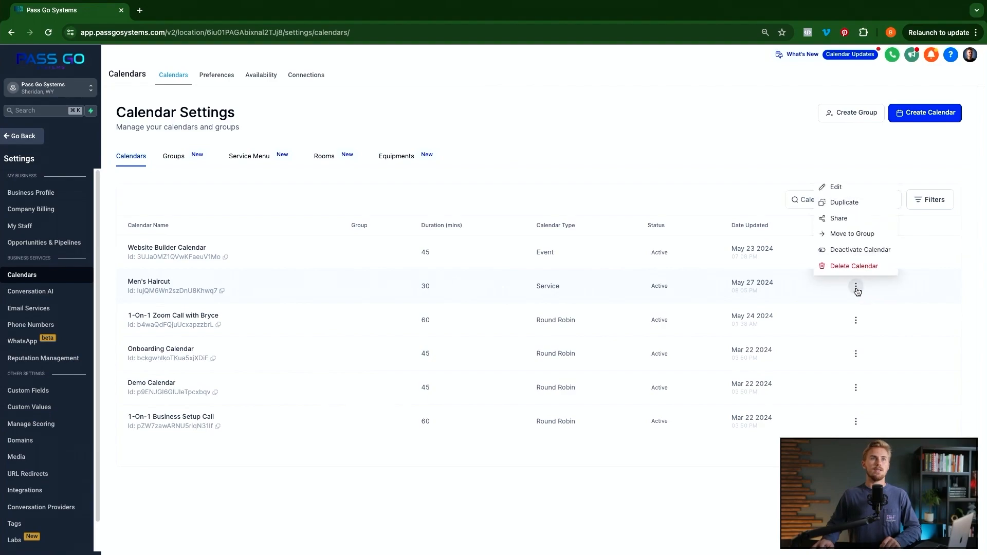
{"action": "left_click", "coordinate": [836, 189]}
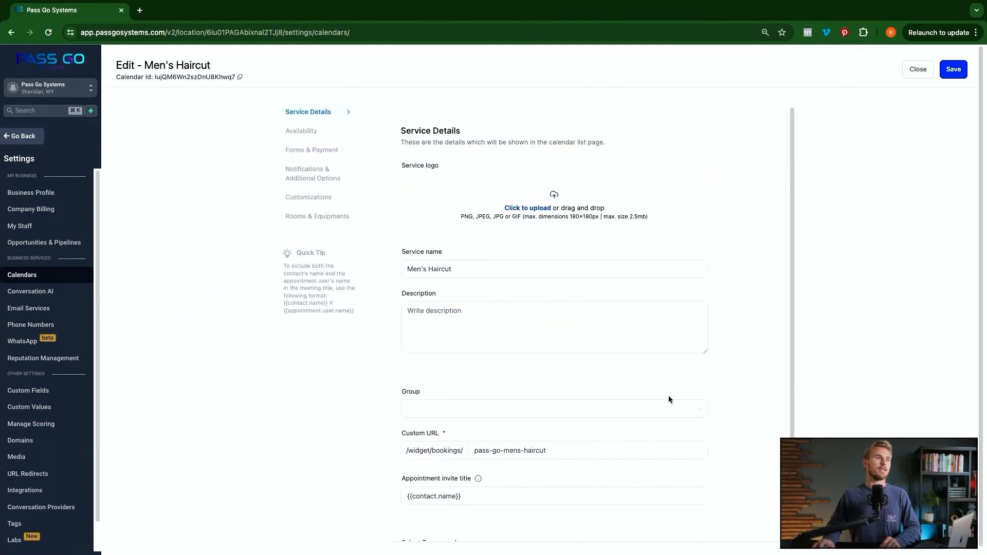
- Enter the service description 'Men's Haircut - short cut.'
{"action": "left_click", "coordinate": [437, 341]}
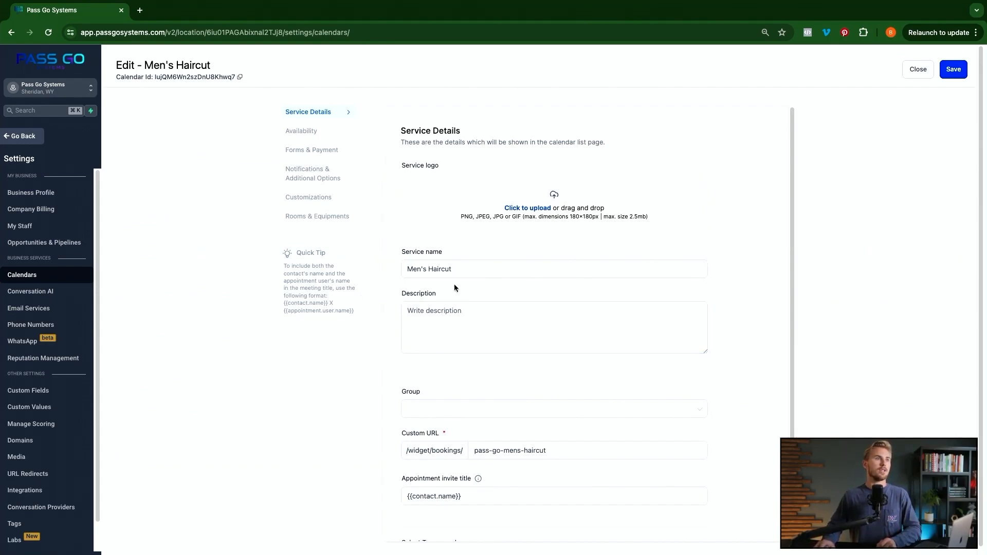
{"action": "left_click", "coordinate": [453, 318]}
{"action": "type", "text": "Men's Haircut - sh"}
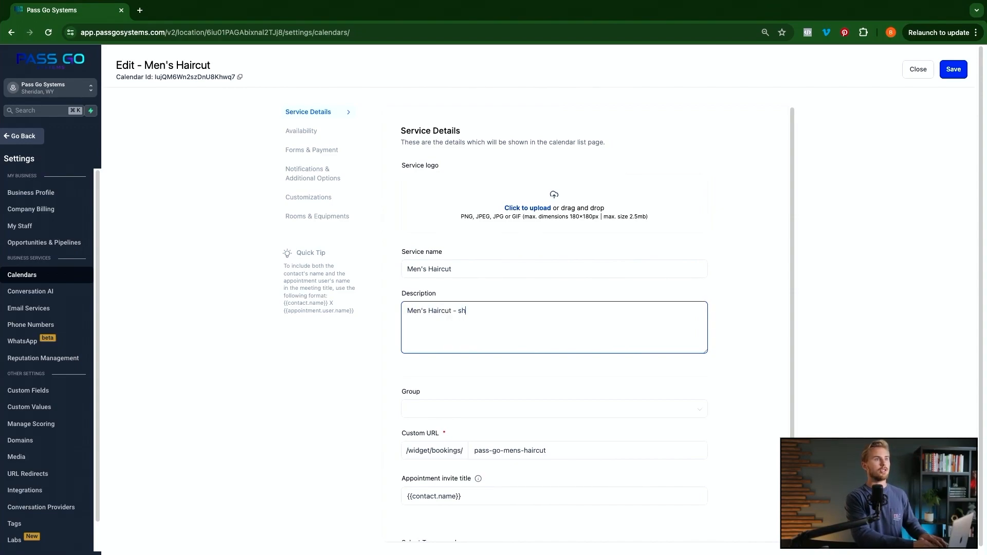
{"action": "left_click", "coordinate": [438, 385]}
- Append '- Men's Haircut' to the invite title and set the event color to orange-red
{"action": "scroll", "coordinate": [438, 385], "scroll_direction": "down", "scroll_amount": 2}
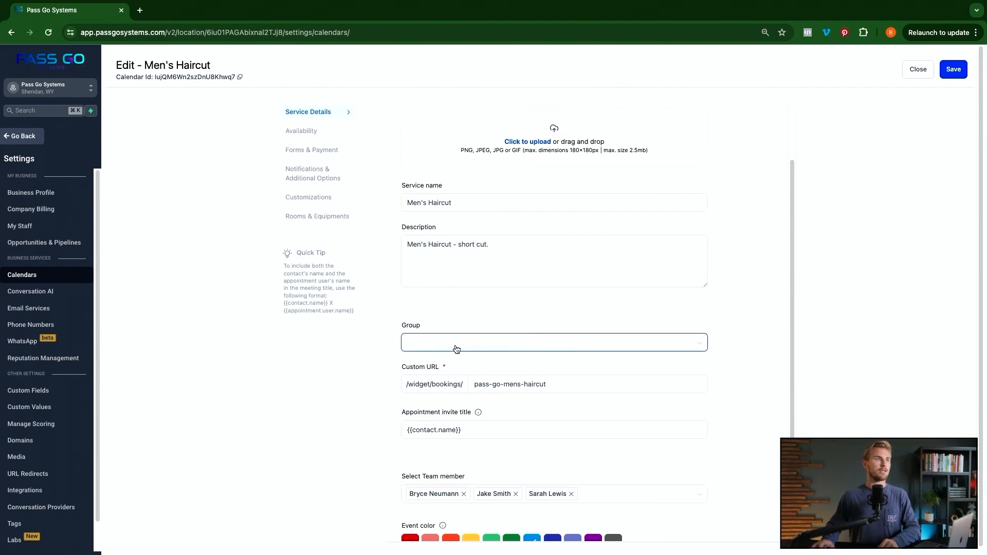
{"action": "scroll", "coordinate": [614, 422], "scroll_direction": "down", "scroll_amount": 1}
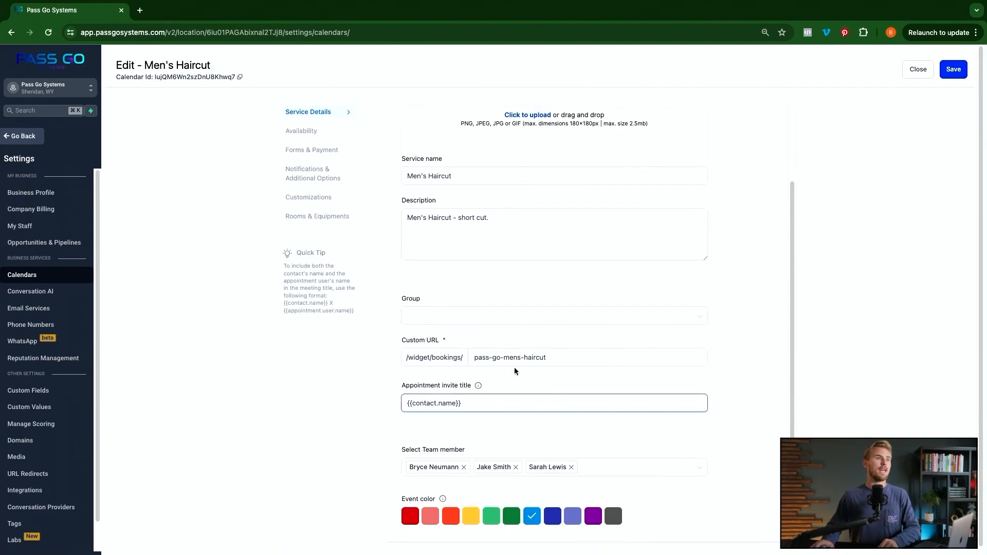
{"action": "scroll", "coordinate": [434, 389], "scroll_direction": "down", "scroll_amount": 1}
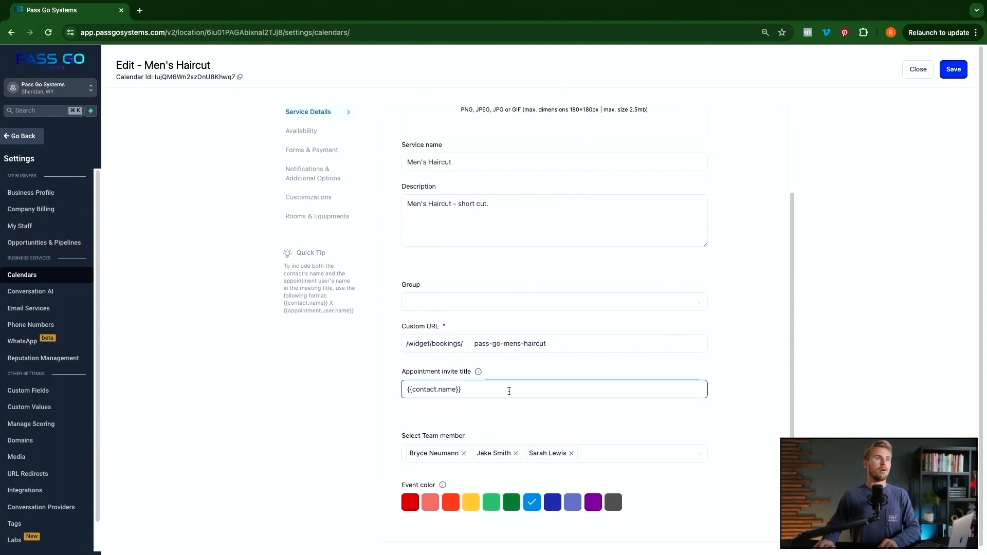
{"action": "left_click", "coordinate": [485, 389]}
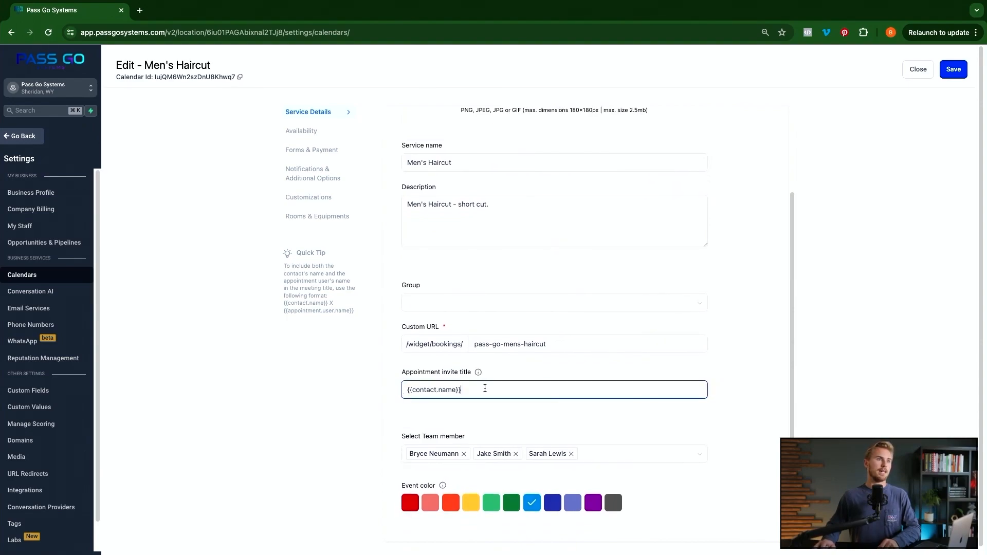
{"action": "type", "text": "- Men's Hair"}
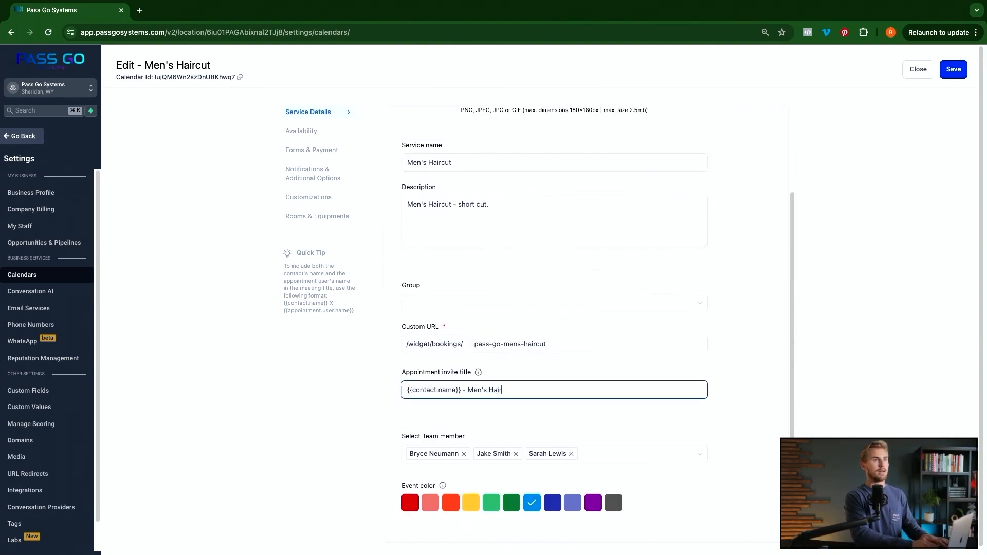
{"action": "type", "text": "cut"}
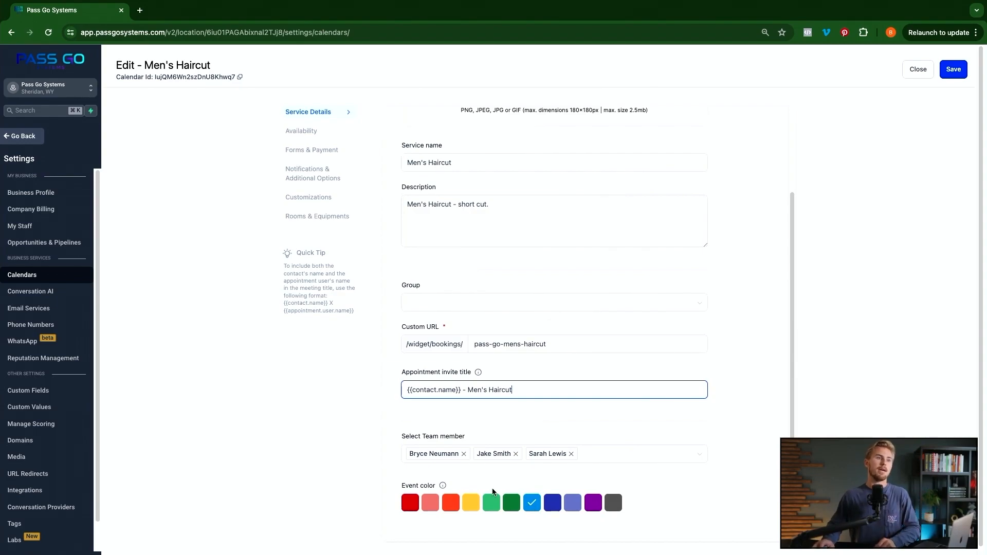
{"action": "left_click", "coordinate": [455, 509]}
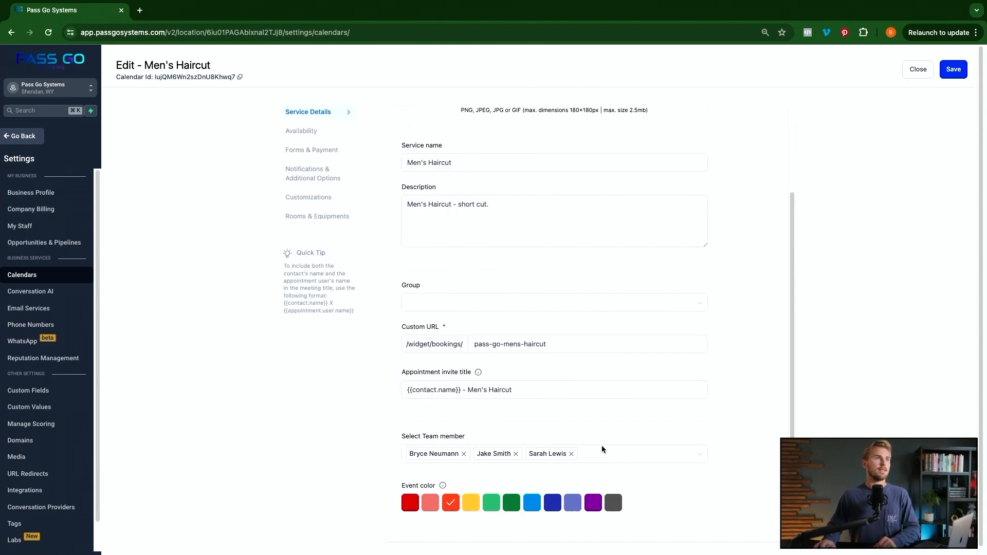
- In Availability, try a 15 mins buffer time, then reset it to 0 mins
{"action": "left_click", "coordinate": [303, 131]}
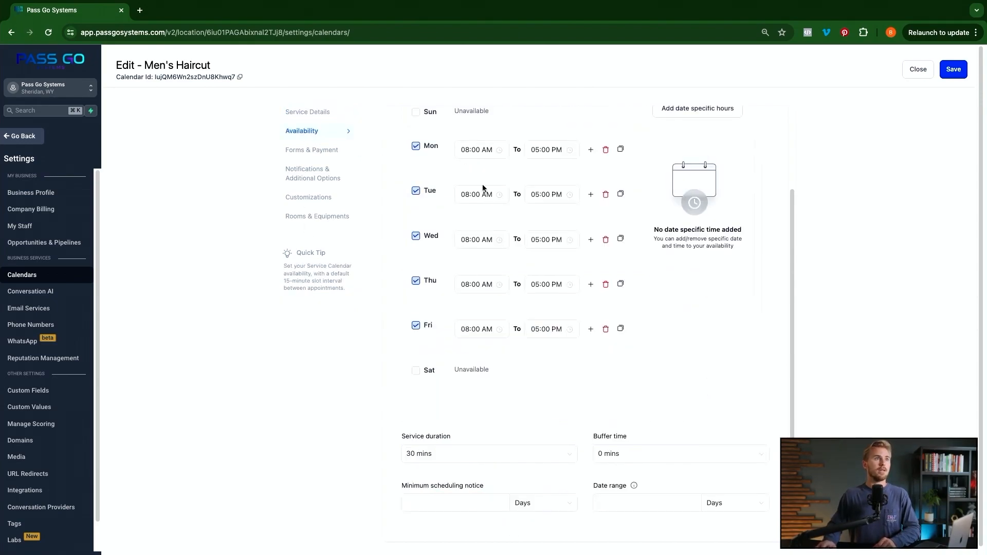
{"action": "scroll", "coordinate": [557, 231], "scroll_direction": "up", "scroll_amount": 2}
{"action": "scroll", "coordinate": [557, 231], "scroll_direction": "down", "scroll_amount": 2}
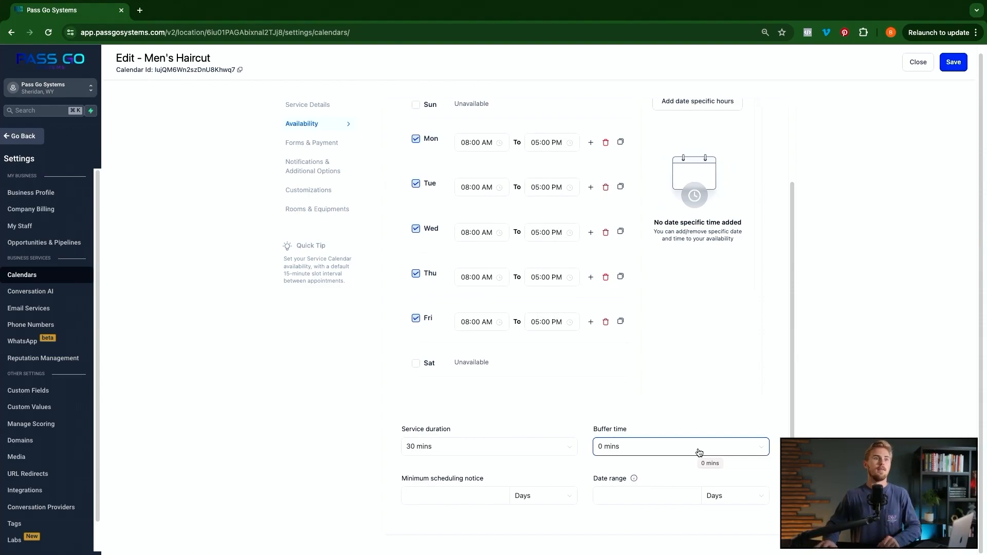
{"action": "left_click", "coordinate": [683, 453]}
{"action": "left_click", "coordinate": [632, 343]}
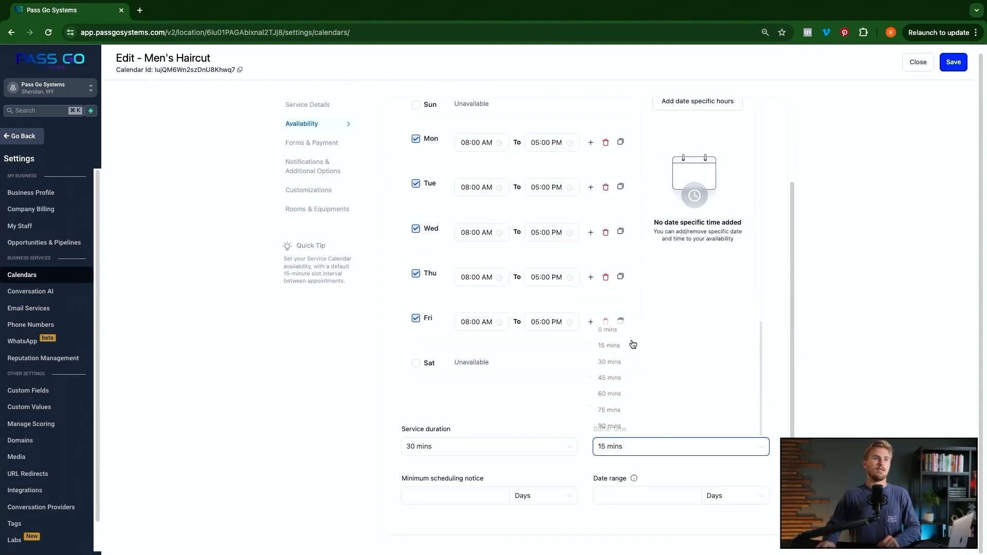
{"action": "left_click", "coordinate": [666, 449]}
{"action": "left_click", "coordinate": [620, 326]}
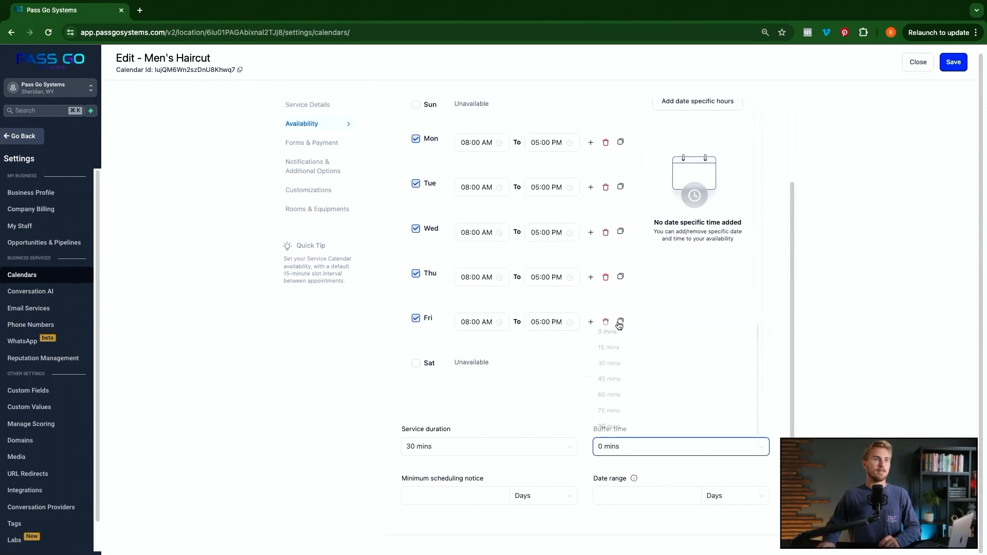
- Set the minimum scheduling notice unit to Hours, entering 24 and then 0
{"action": "left_click", "coordinate": [462, 497]}
{"action": "left_click", "coordinate": [566, 496]}
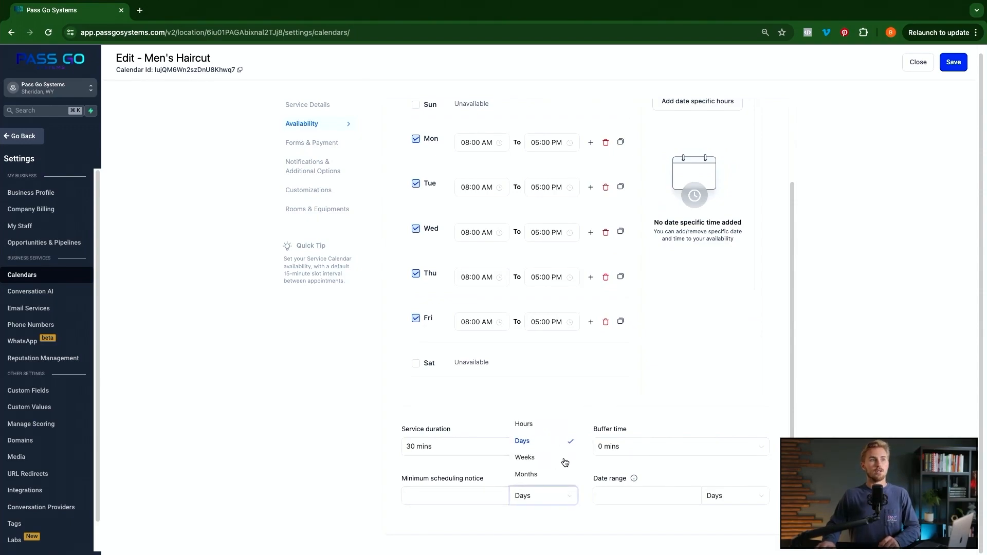
{"action": "left_click", "coordinate": [485, 397]}
{"action": "left_click", "coordinate": [453, 495]}
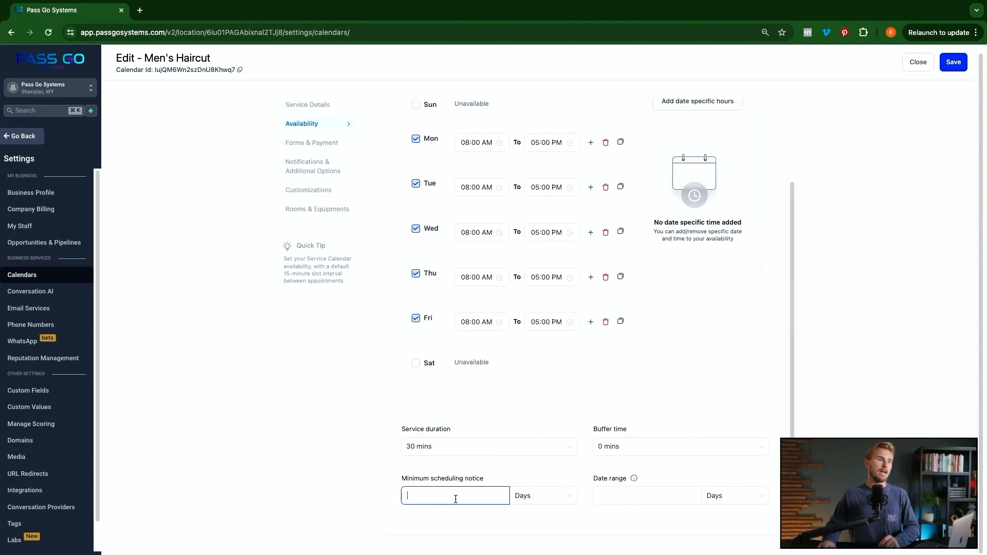
{"action": "type", "text": "24"}
{"action": "left_click", "coordinate": [561, 495]}
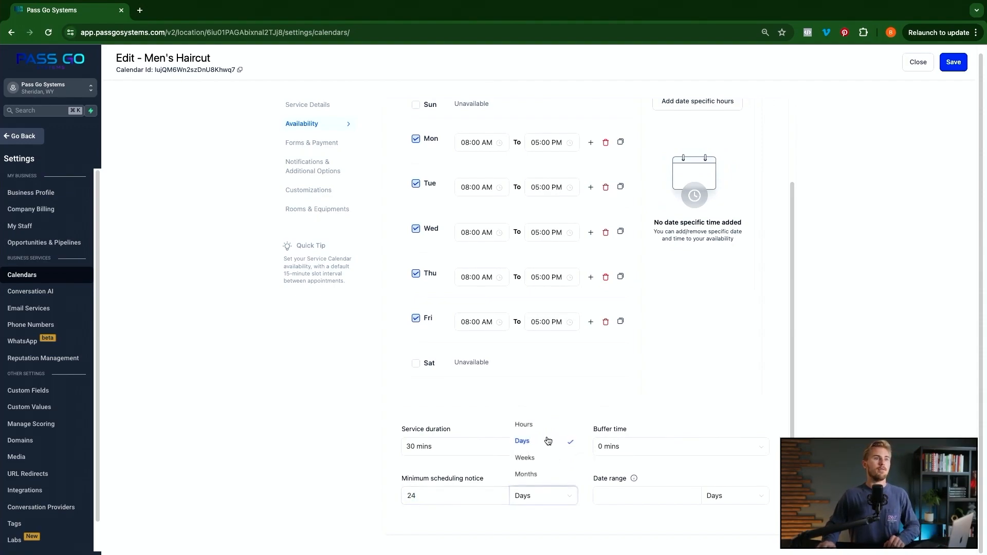
{"action": "left_click", "coordinate": [541, 427]}
{"action": "left_click", "coordinate": [491, 490]}
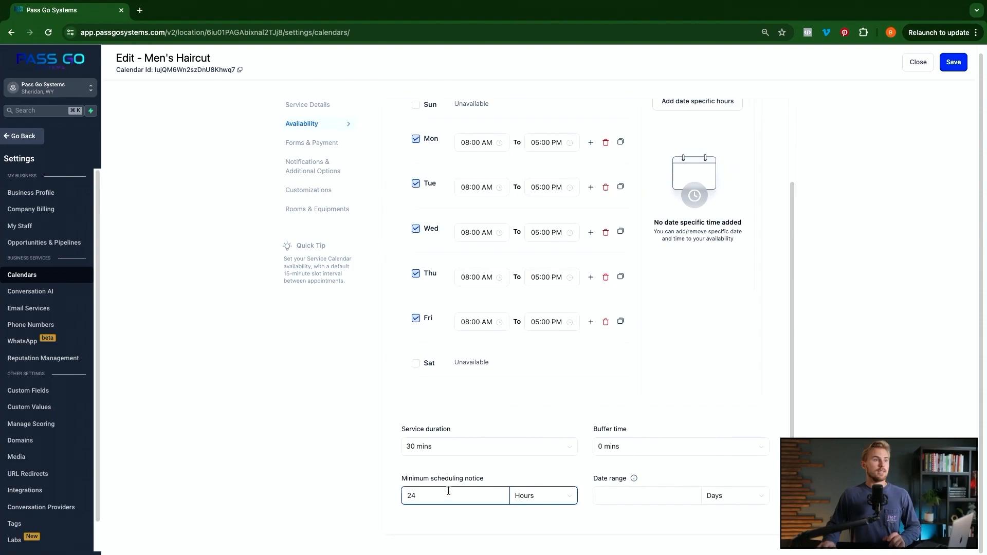
{"action": "left_click", "coordinate": [516, 500]}
{"action": "left_click", "coordinate": [545, 500]}
{"action": "left_click", "coordinate": [461, 494]}
{"action": "double_click", "coordinate": [463, 491]}
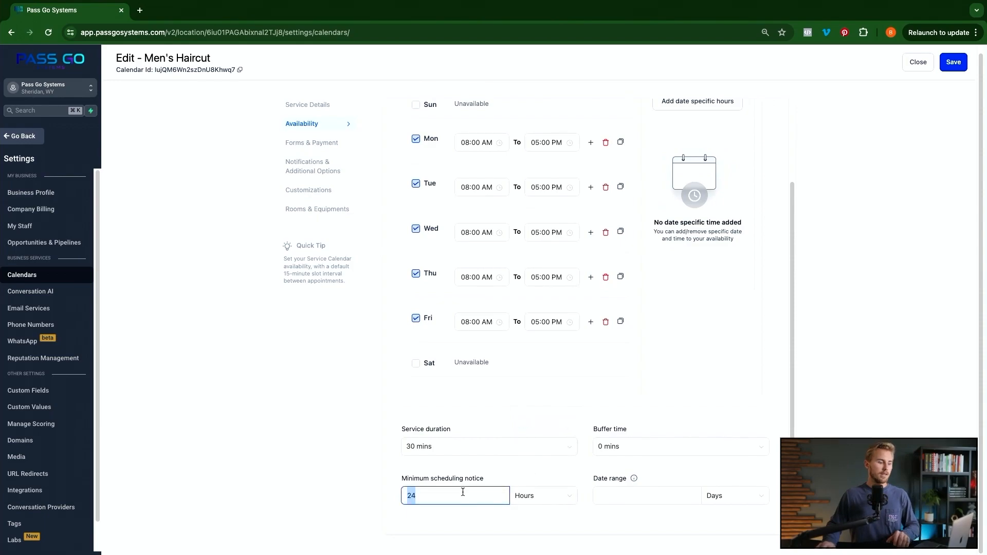
{"action": "type", "text": "0"}
{"action": "key", "text": "Tab"}
- Set the date range unit to Weeks, trying 714 and 2 before clearing the value
{"action": "left_click", "coordinate": [617, 497]}
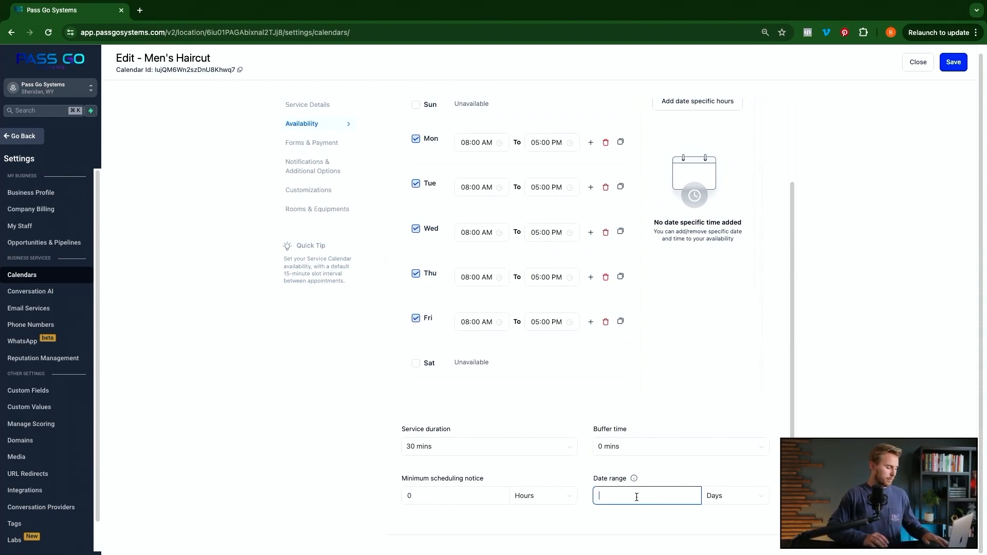
{"action": "type", "text": "7"}
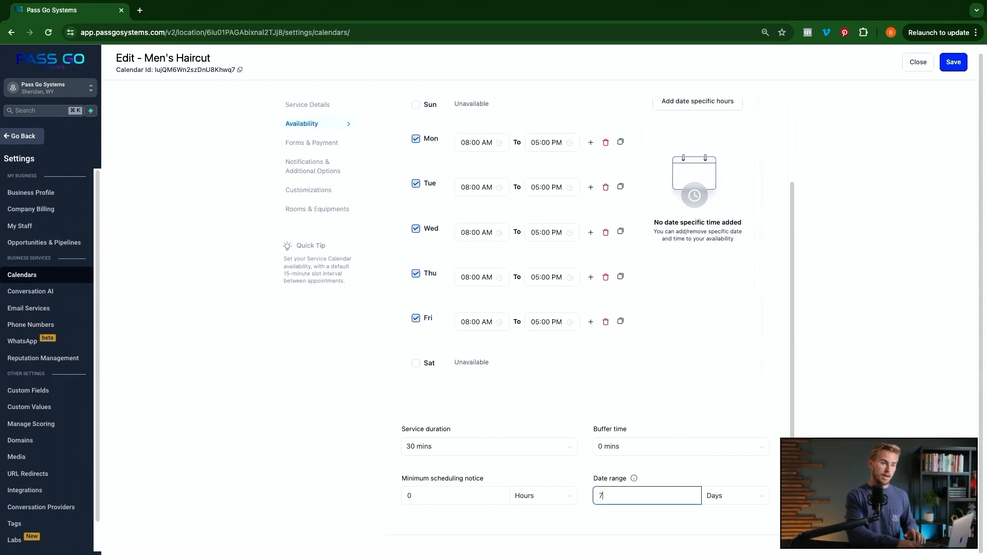
{"action": "type", "text": "14"}
{"action": "left_click", "coordinate": [714, 497]}
{"action": "left_click", "coordinate": [725, 462]}
{"action": "left_click", "coordinate": [635, 497]}
{"action": "key", "text": "super+a"}
{"action": "type", "text": "2"}
{"action": "left_click", "coordinate": [578, 520]}
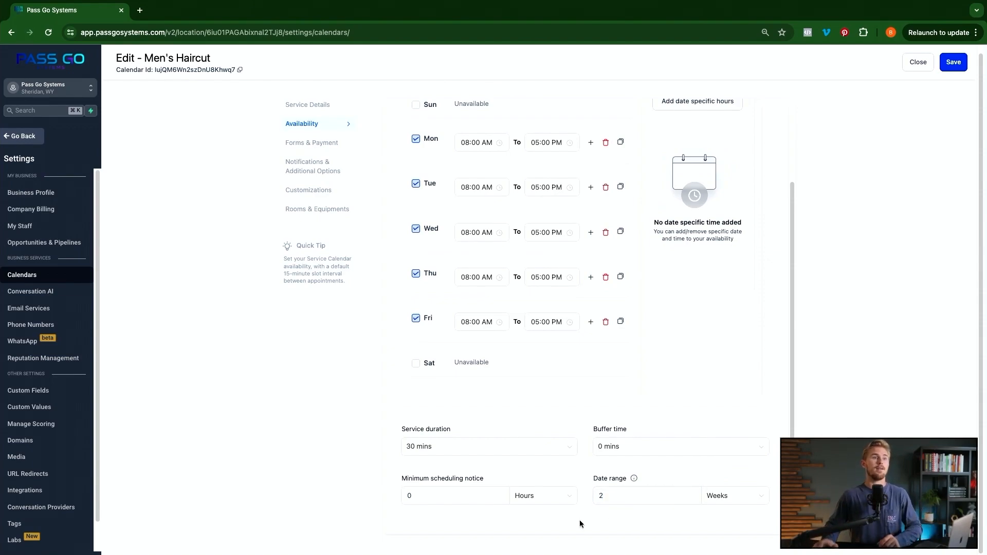
{"action": "left_click", "coordinate": [666, 494]}
{"action": "key", "text": "super+a"}
{"action": "key", "text": "BackSpace"}
- Clear the scheduling notice value and move on to Forms & Payment
{"action": "left_click", "coordinate": [444, 496]}
{"action": "key", "text": "super+a"}
{"action": "key", "text": "BackSpace"}
{"action": "left_click", "coordinate": [353, 511]}
{"action": "left_click", "coordinate": [451, 492]}
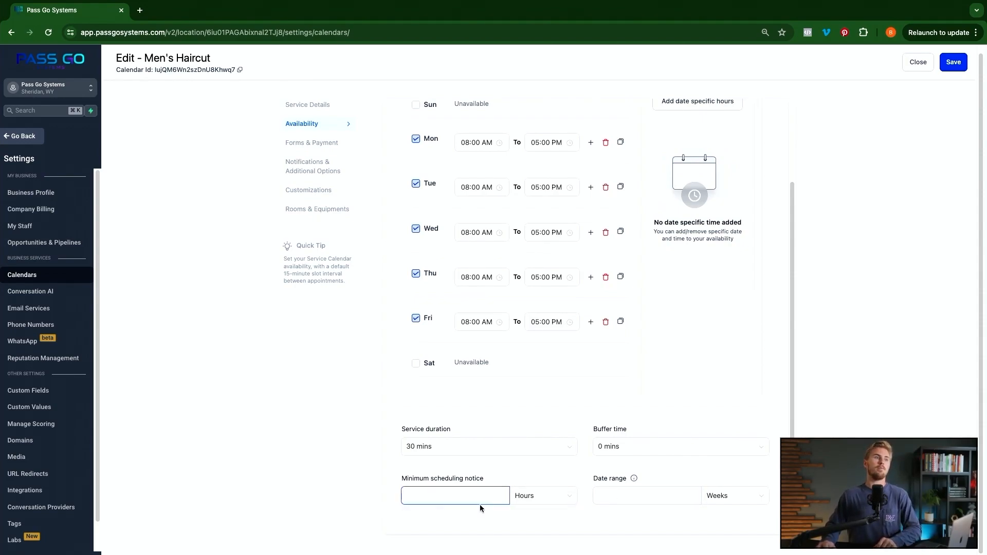
{"action": "left_click", "coordinate": [600, 495]}
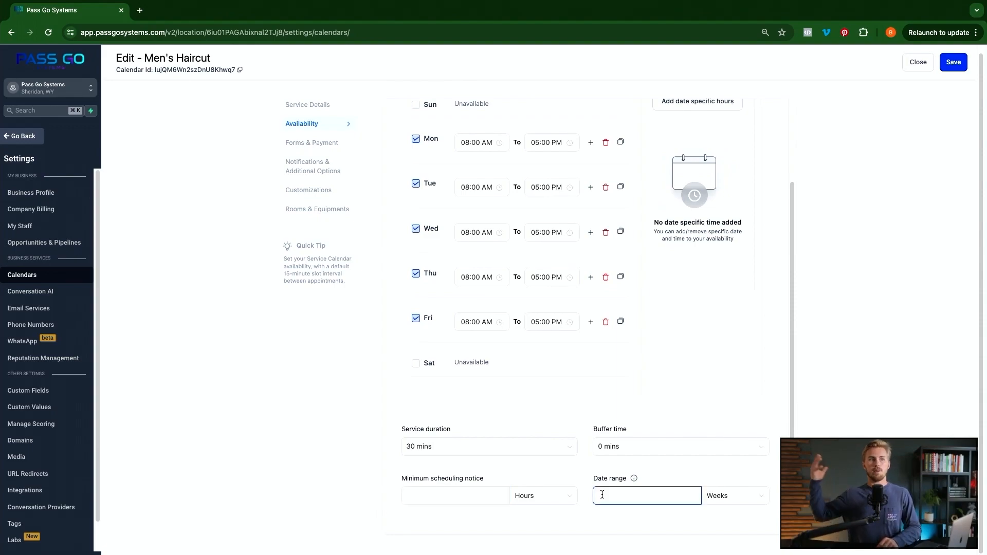
{"action": "left_click", "coordinate": [378, 139]}
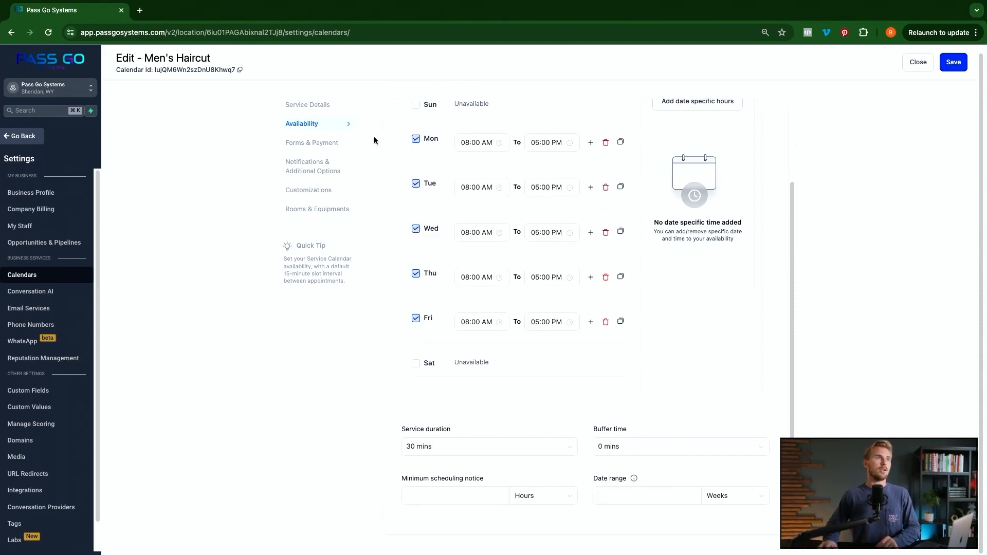
{"action": "left_click", "coordinate": [319, 143]}
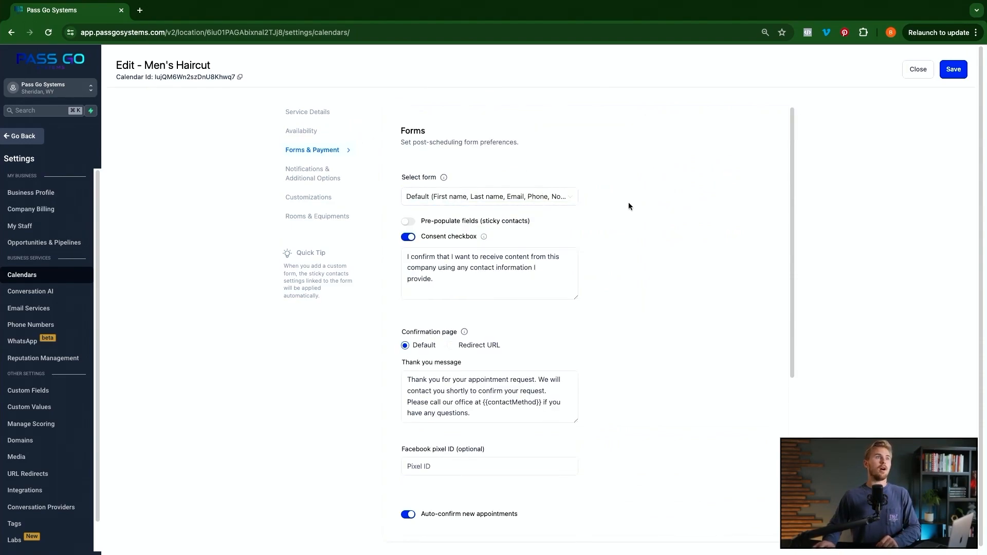
- Keep the Default form, enable 'Pre-populate fields (sticky contacts)', and edit the consent text
{"action": "left_click", "coordinate": [530, 198]}
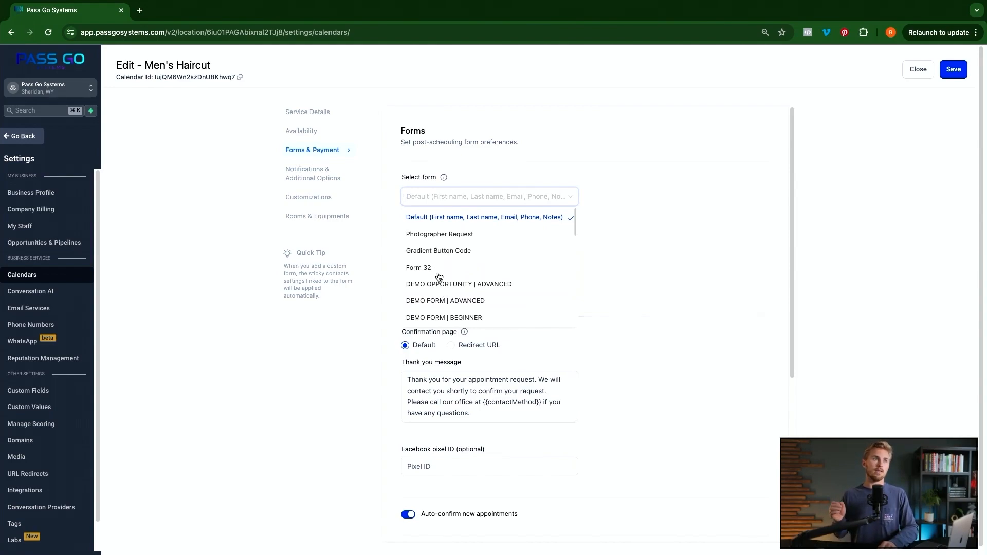
{"action": "left_click", "coordinate": [459, 217]}
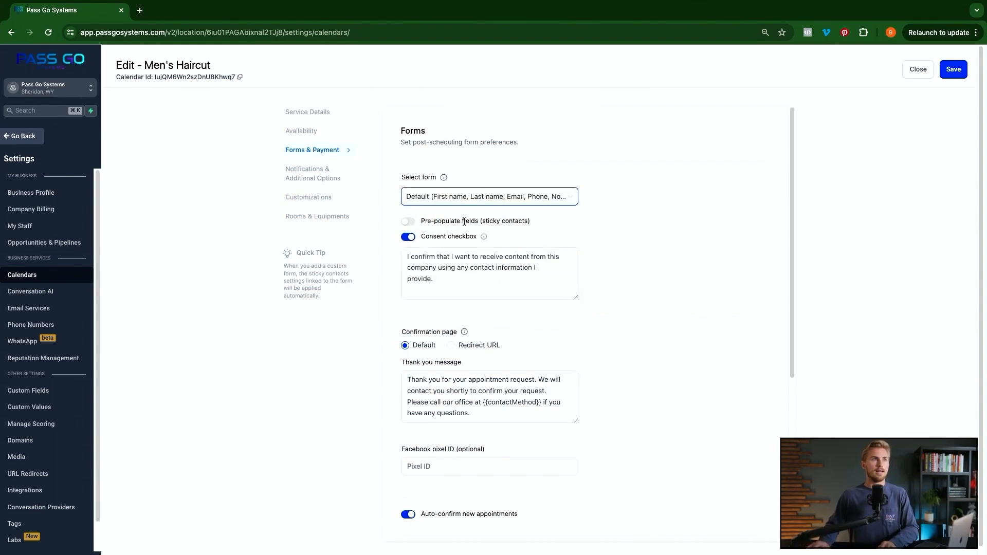
{"action": "left_click", "coordinate": [411, 223]}
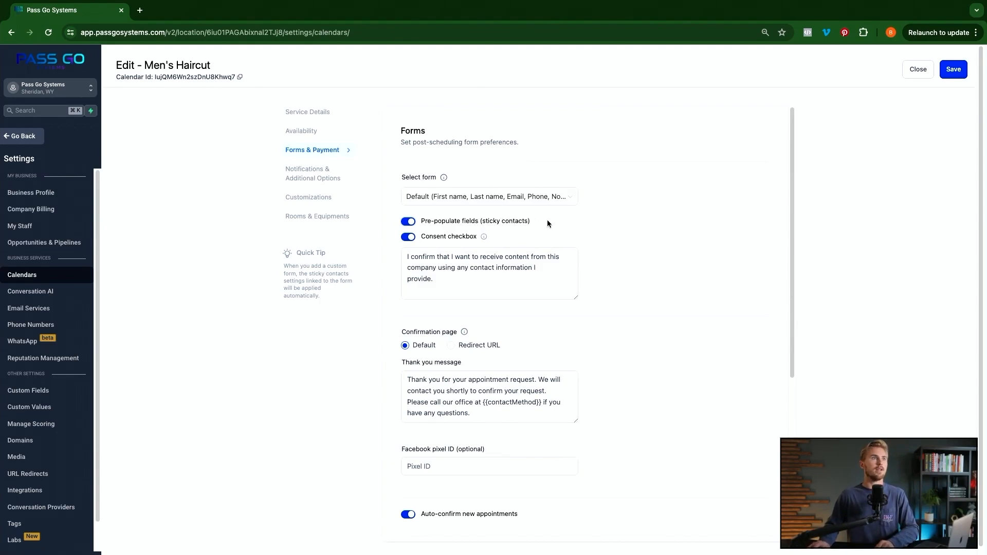
{"action": "left_click", "coordinate": [473, 270]}
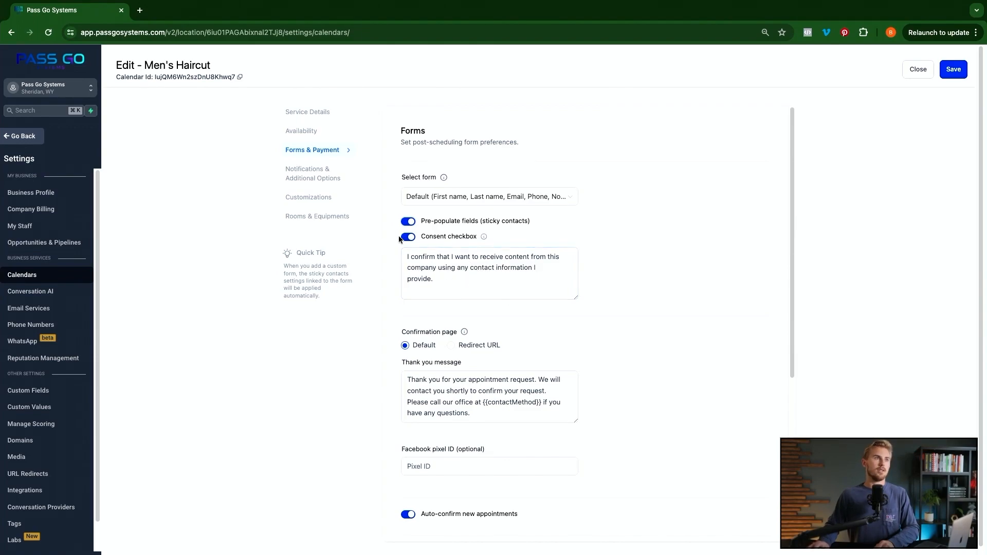
{"action": "scroll", "coordinate": [525, 326], "scroll_direction": "down", "scroll_amount": 1}
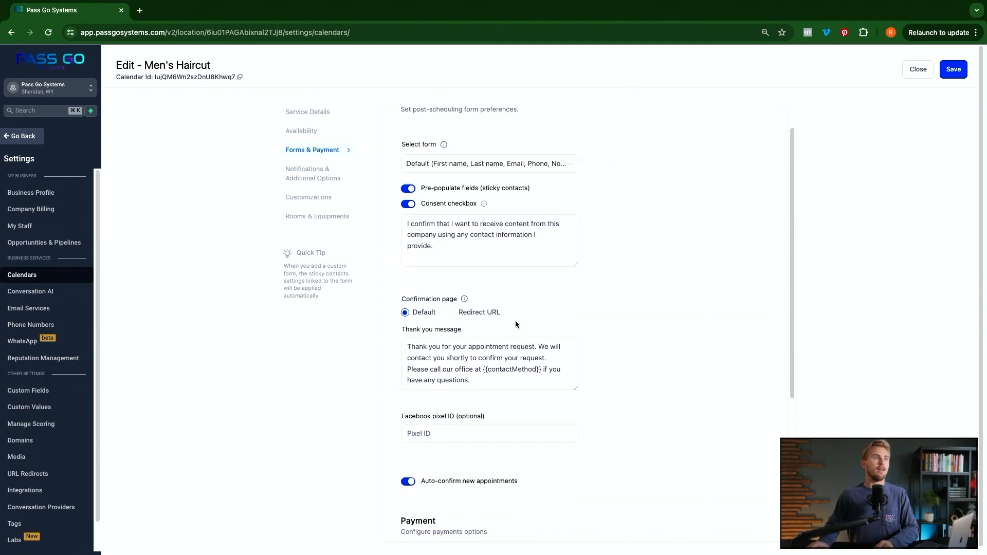
{"action": "scroll", "coordinate": [534, 313], "scroll_direction": "down", "scroll_amount": 1}
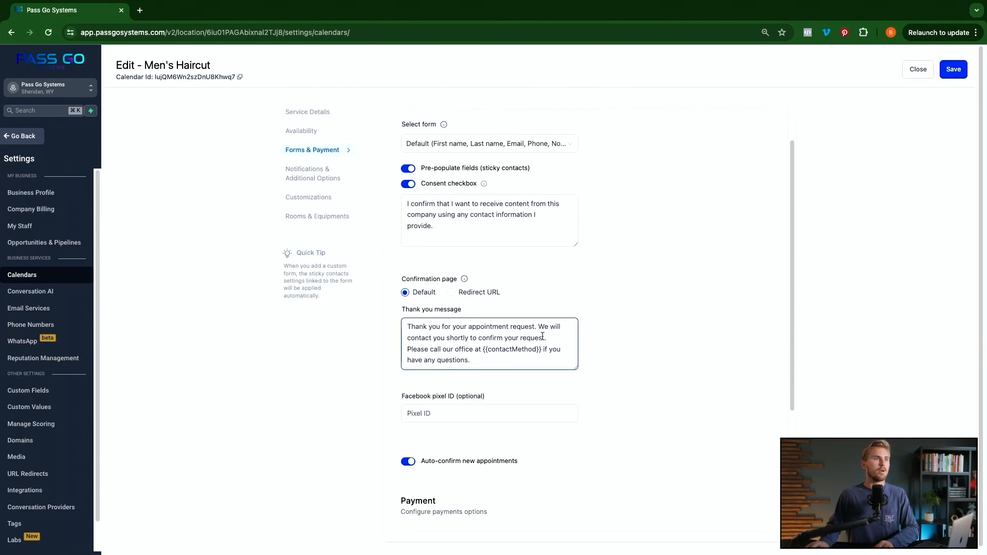
{"action": "left_click_drag", "start_coordinate": [435, 339], "coordinate": [408, 325]}
{"action": "left_click", "coordinate": [478, 350]}
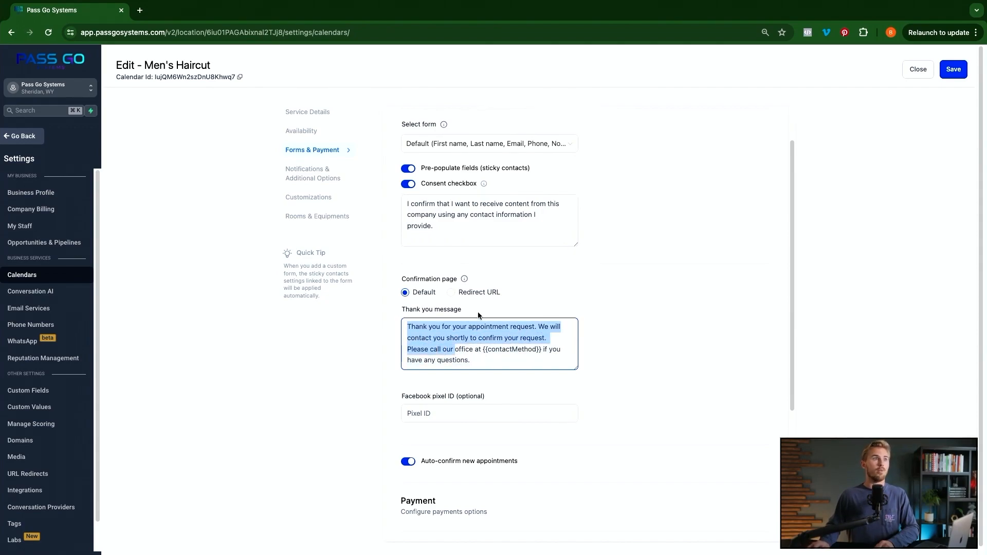
{"action": "left_click", "coordinate": [452, 297]}
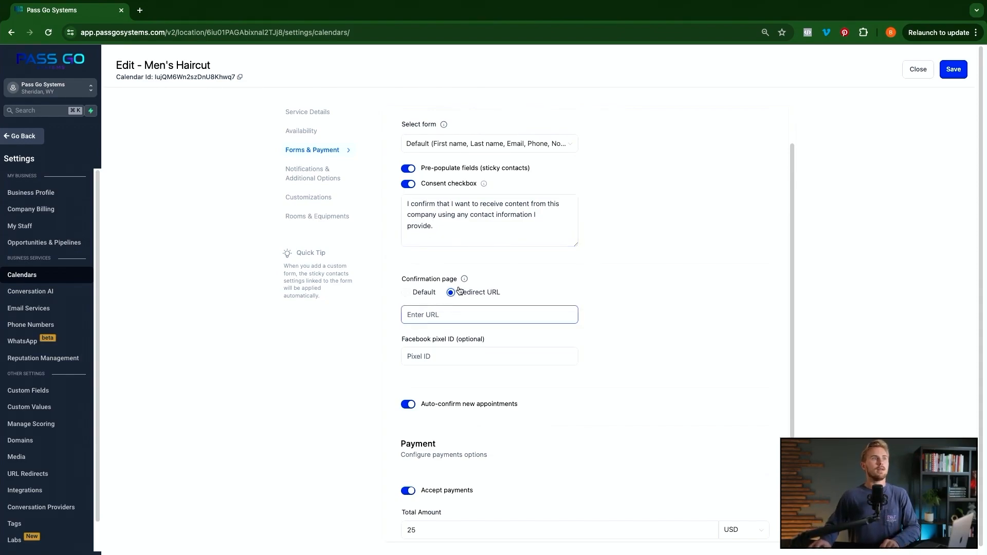
{"action": "left_click", "coordinate": [471, 316]}
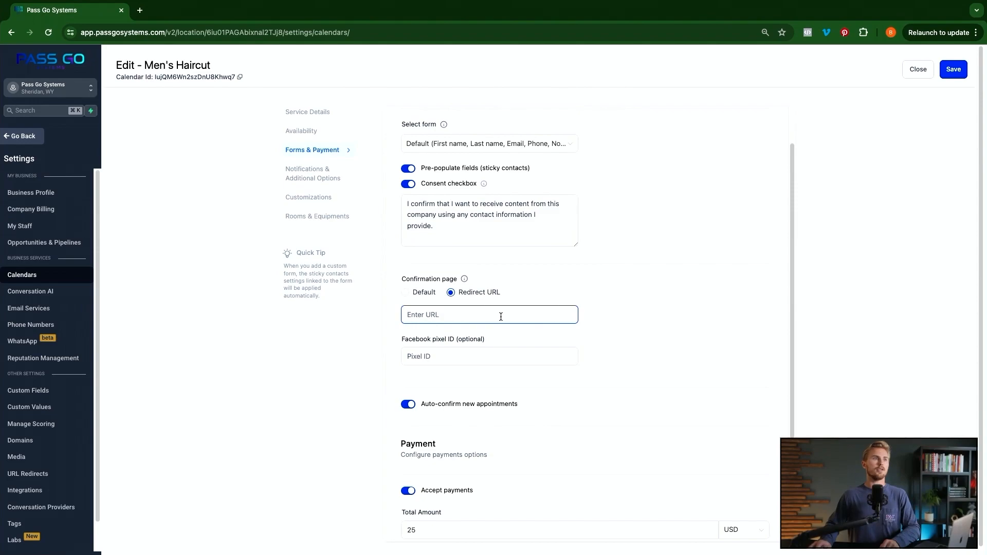
{"action": "left_click", "coordinate": [423, 293]}
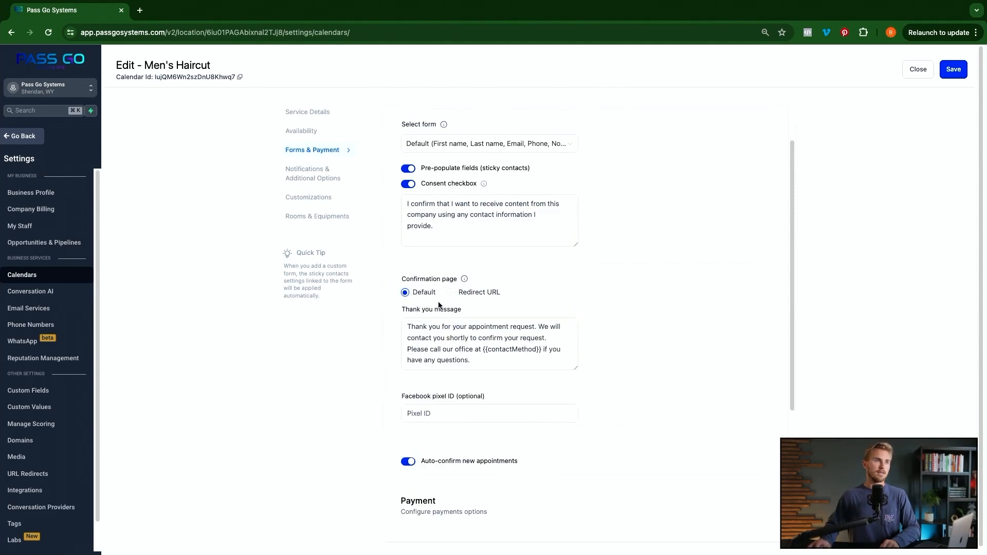
{"action": "scroll", "coordinate": [481, 344], "scroll_direction": "down", "scroll_amount": 1}
{"action": "left_click", "coordinate": [470, 379]}
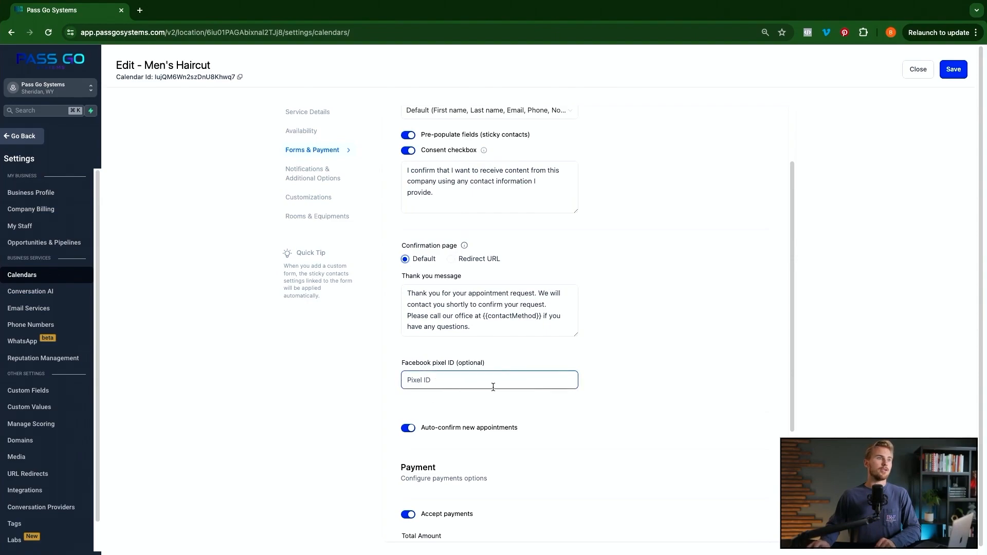
- Scroll to the payment settings and leave the total amount at 25 USD
{"action": "scroll", "coordinate": [458, 394], "scroll_direction": "down", "scroll_amount": 2}
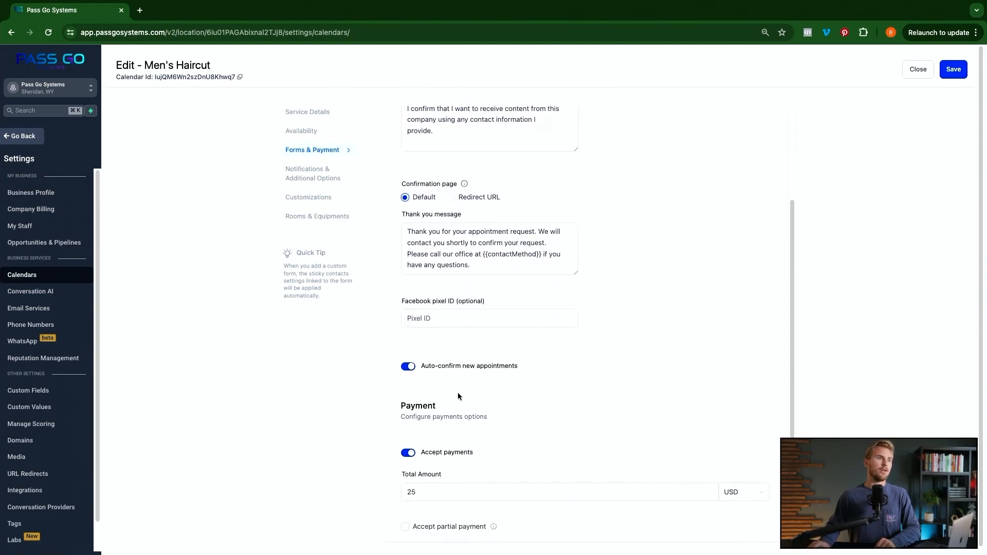
{"action": "scroll", "coordinate": [463, 388], "scroll_direction": "down", "scroll_amount": 2}
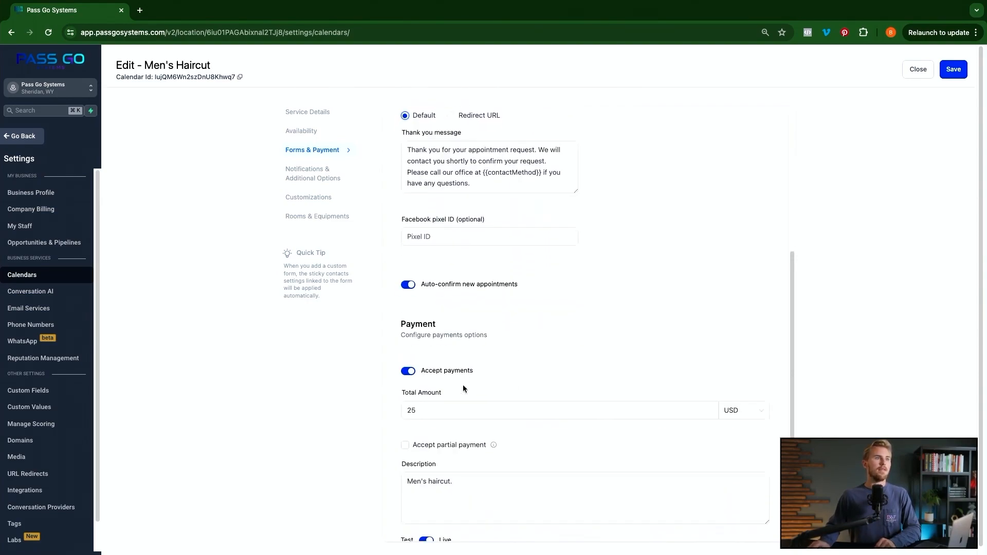
{"action": "scroll", "coordinate": [411, 383], "scroll_direction": "down", "scroll_amount": 1}
{"action": "left_click", "coordinate": [411, 382]}
{"action": "left_click", "coordinate": [606, 393]}
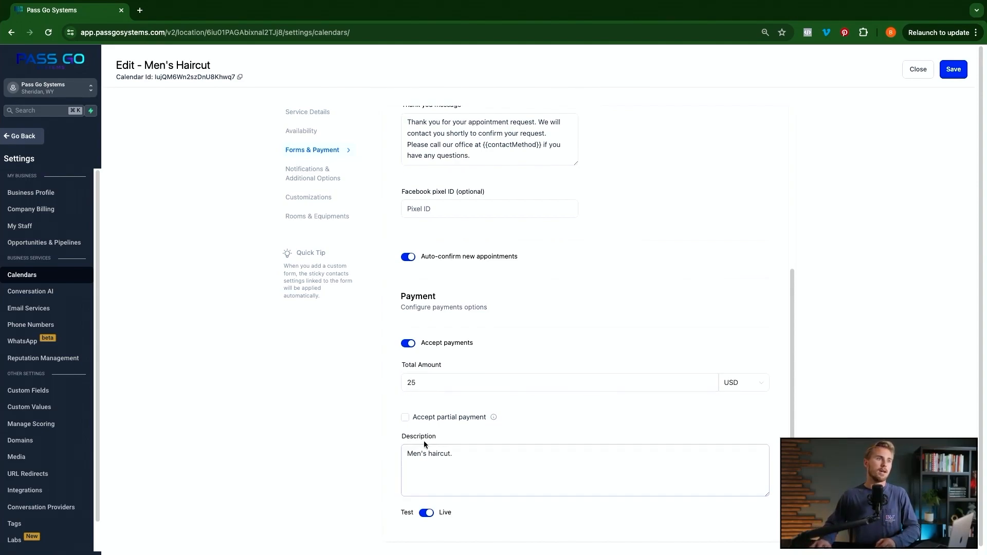
- Try partial payment as Percentage and Amount, then turn partial payment back off
{"action": "left_click", "coordinate": [406, 418]}
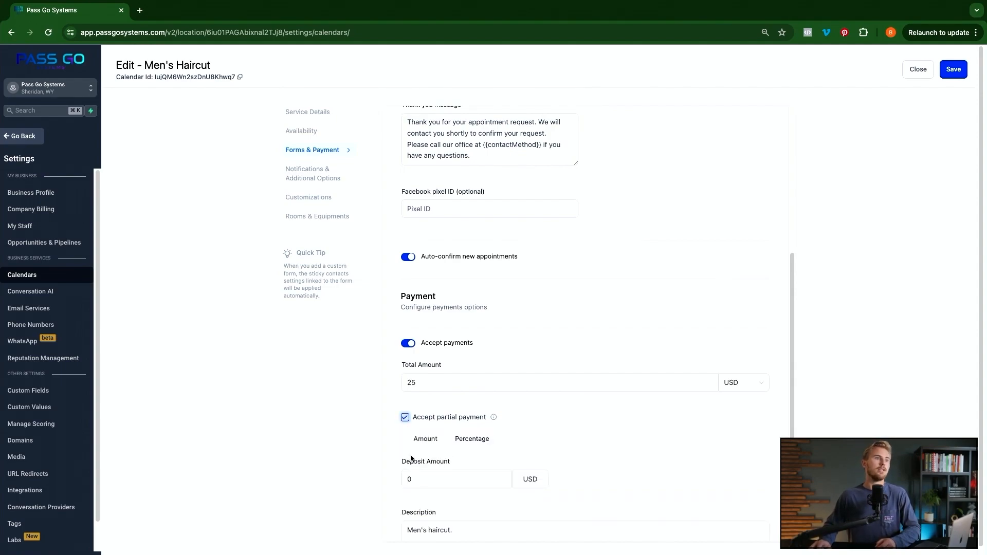
{"action": "left_click", "coordinate": [468, 441]}
{"action": "left_click", "coordinate": [425, 439]}
{"action": "left_click", "coordinate": [405, 417]}
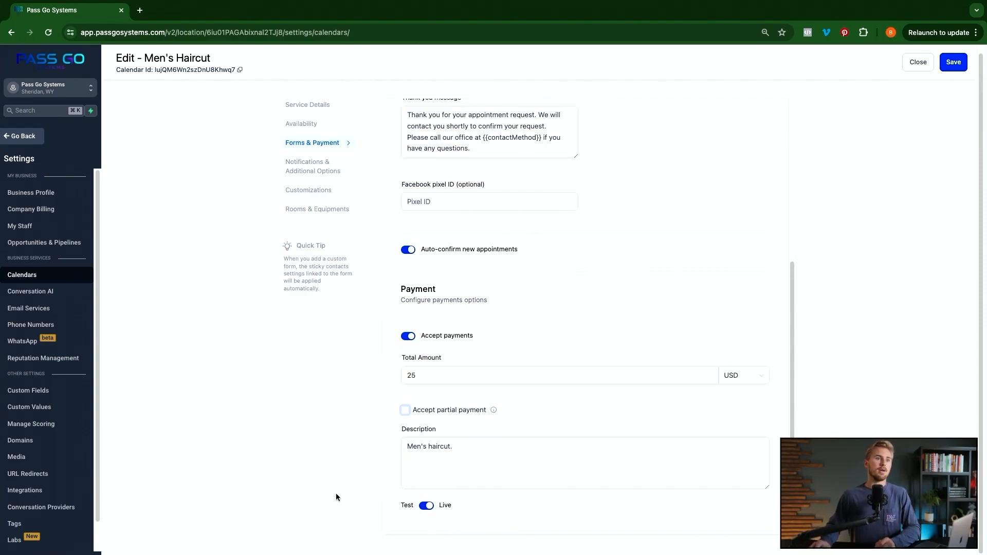
{"action": "left_click", "coordinate": [313, 170]}
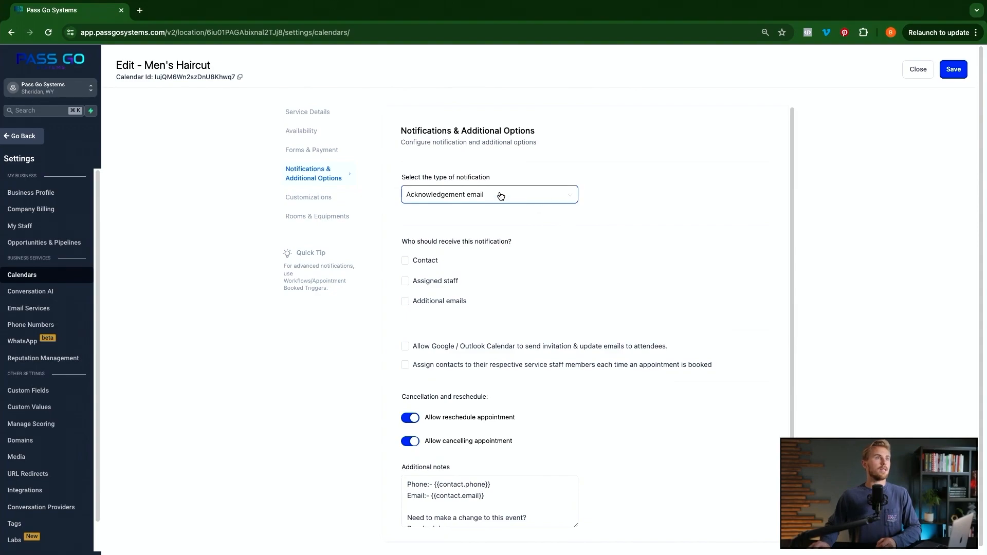
- Keep Acknowledgement email going to Assigned staff only, with Contact and Additional emails unticked
{"action": "left_click", "coordinate": [533, 200]}
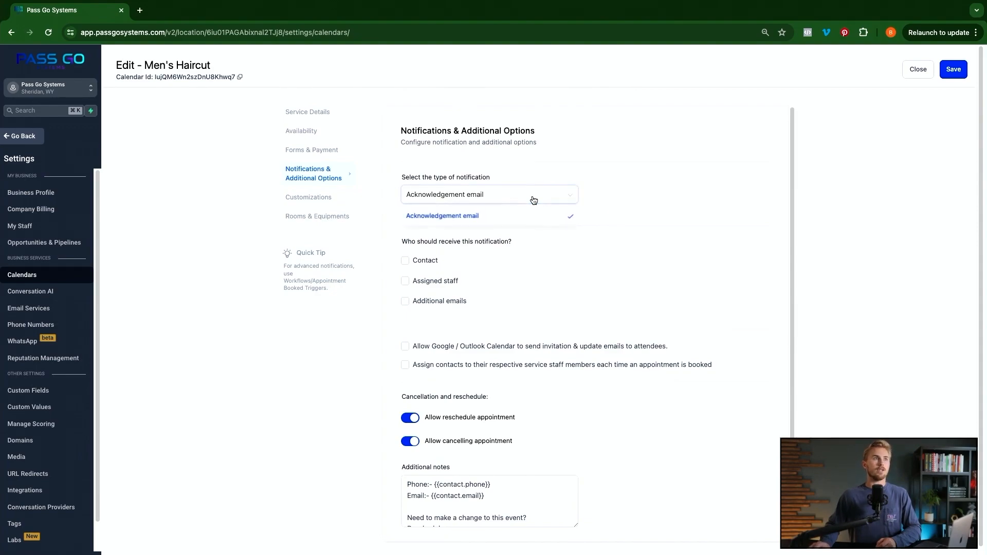
{"action": "left_click", "coordinate": [510, 215]}
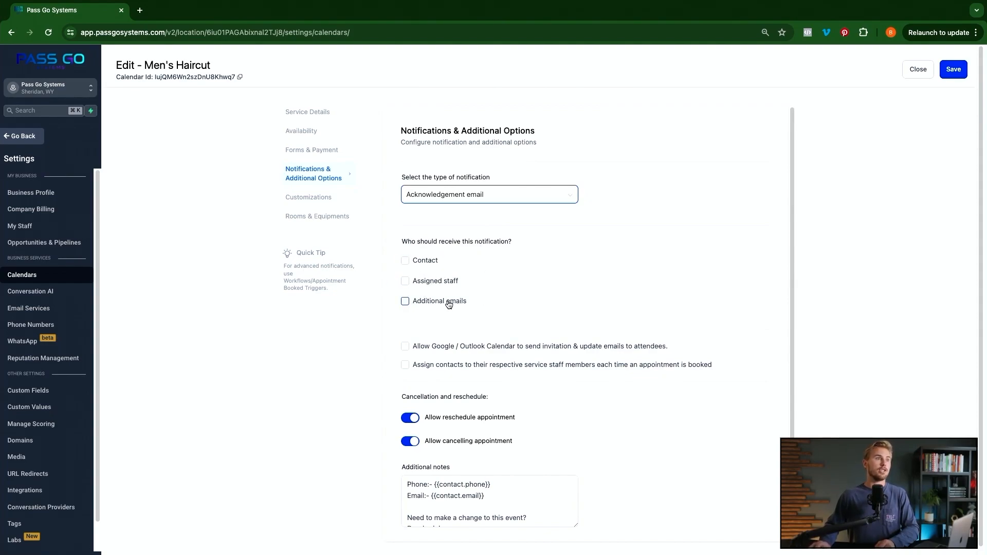
{"action": "left_click", "coordinate": [406, 263]}
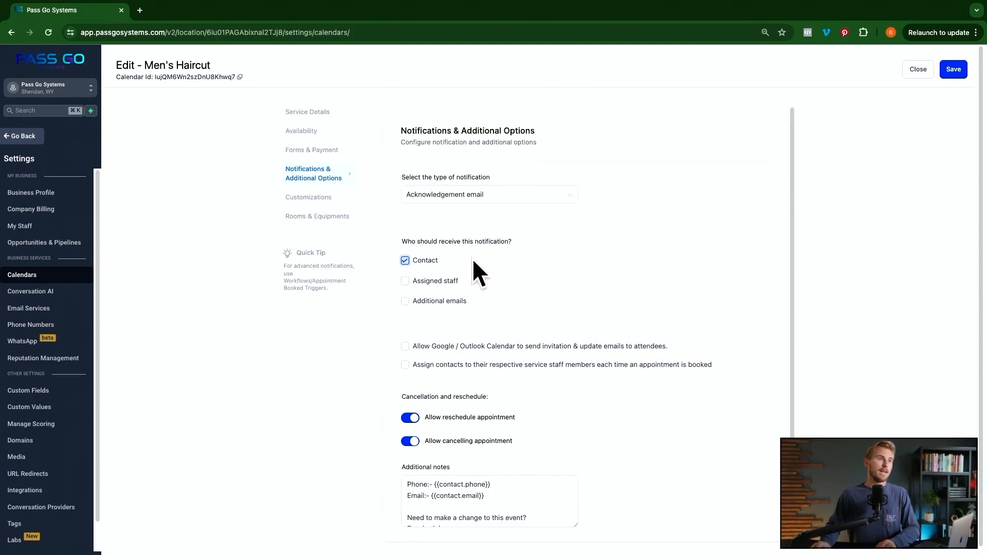
{"action": "left_click", "coordinate": [406, 281]}
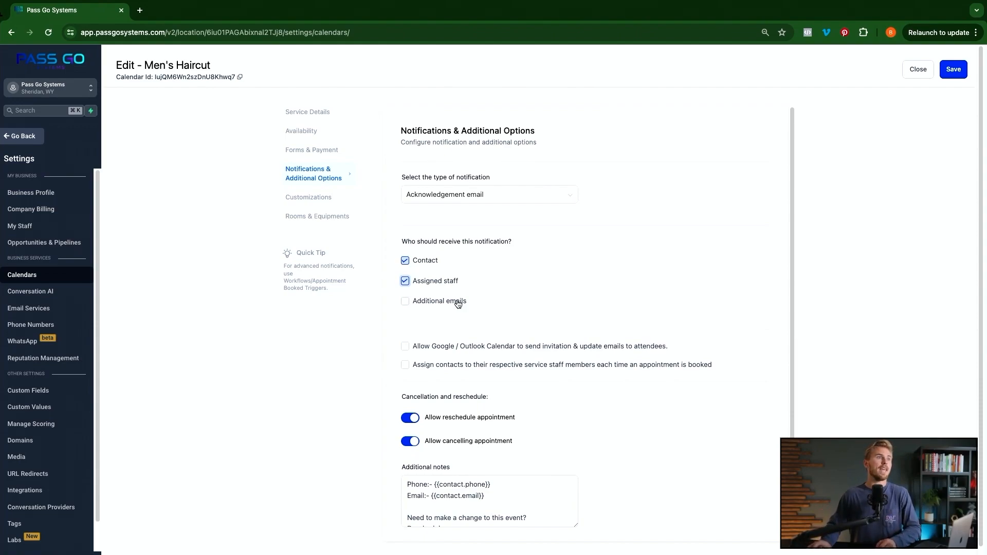
{"action": "left_click", "coordinate": [405, 261]}
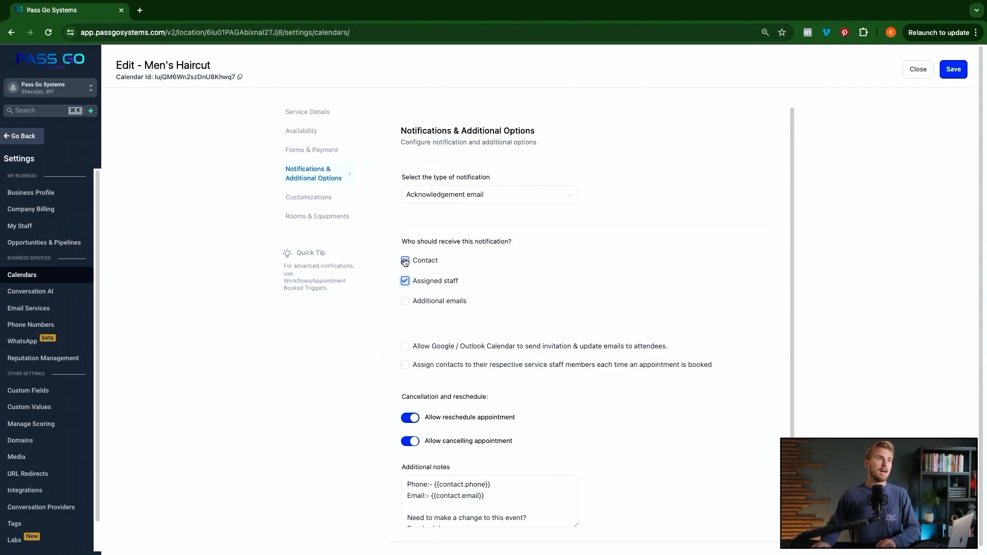
{"action": "left_click", "coordinate": [405, 261]}
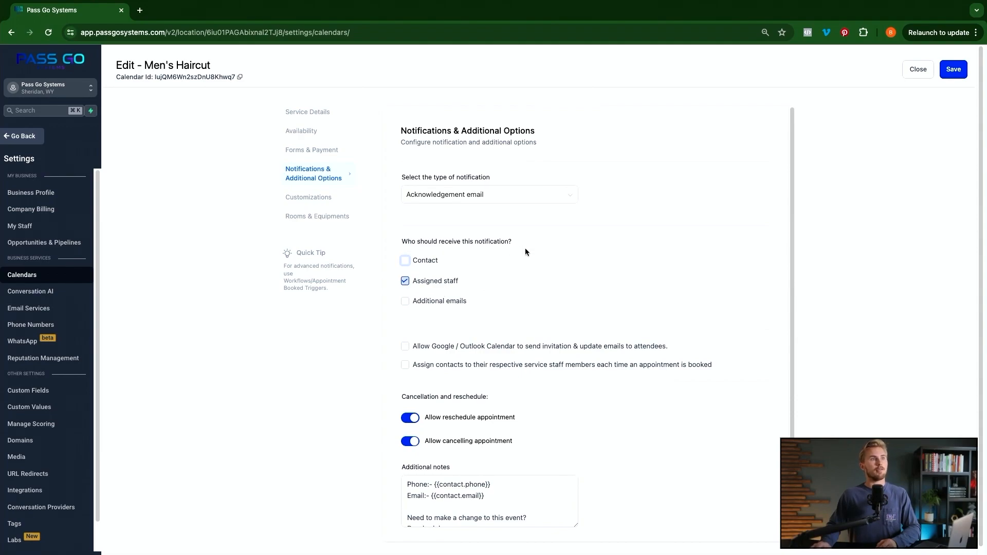
{"action": "left_click", "coordinate": [405, 301]}
{"action": "left_click", "coordinate": [454, 340]}
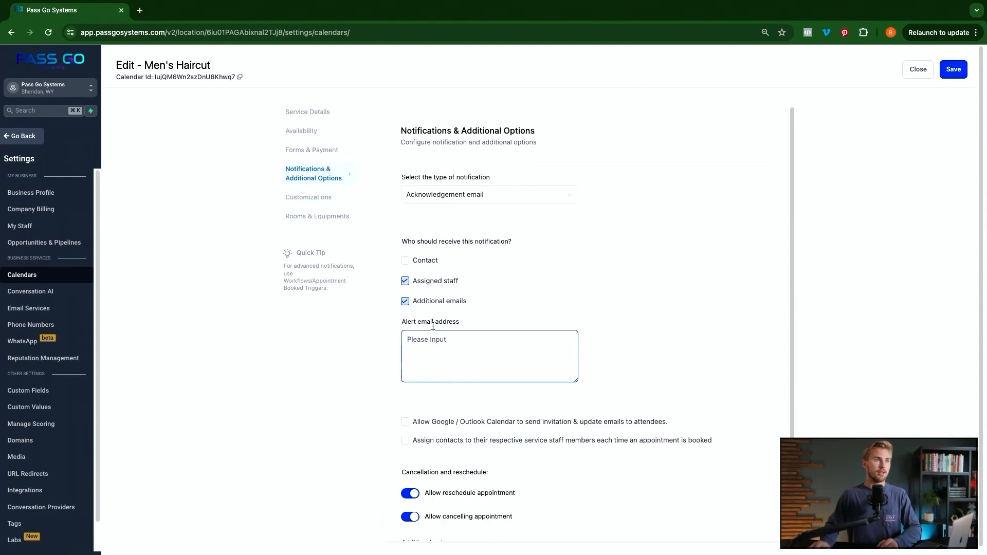
{"action": "left_click", "coordinate": [404, 302]}
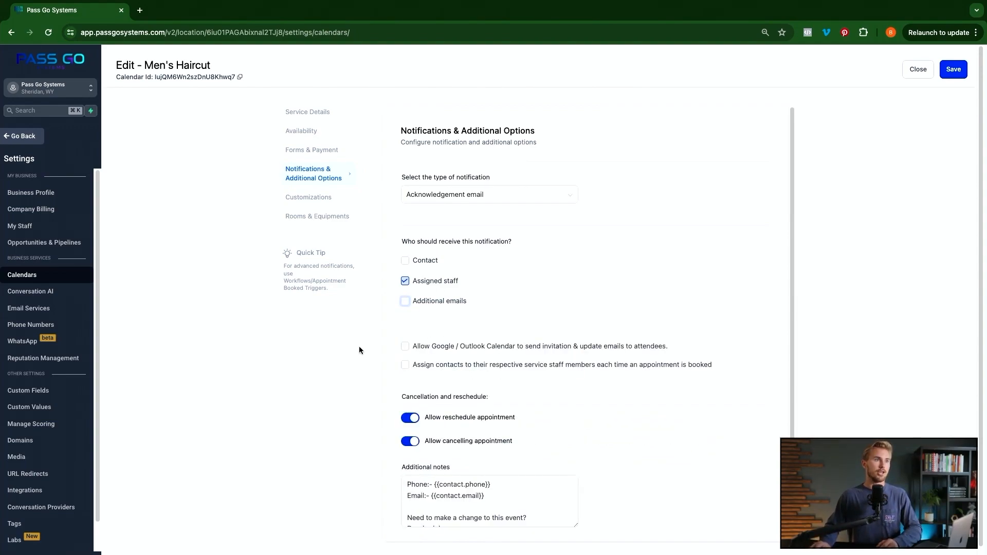
- Leave Google / Outlook calendar attendee invitations off after briefly enabling them
{"action": "scroll", "coordinate": [393, 357], "scroll_direction": "down", "scroll_amount": 1}
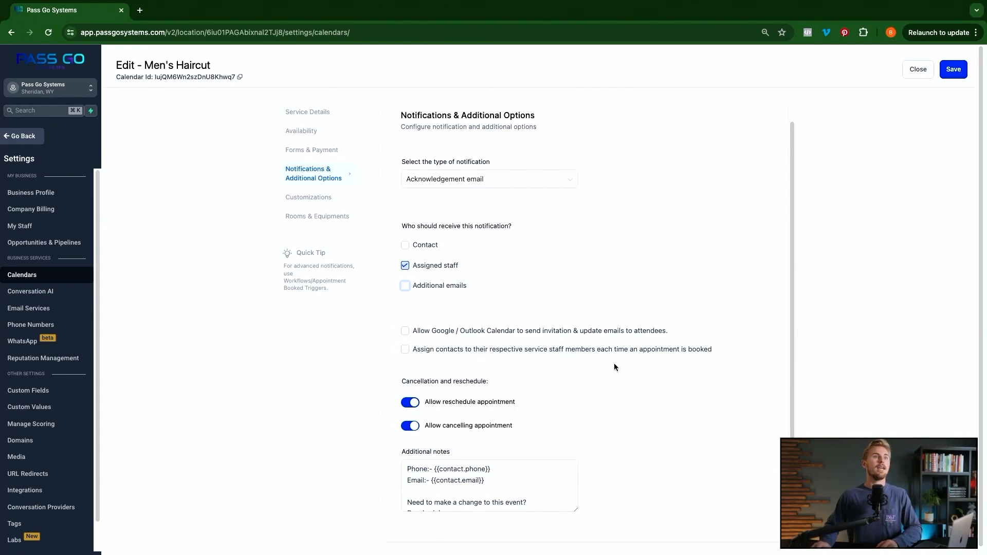
{"action": "left_click", "coordinate": [405, 331]}
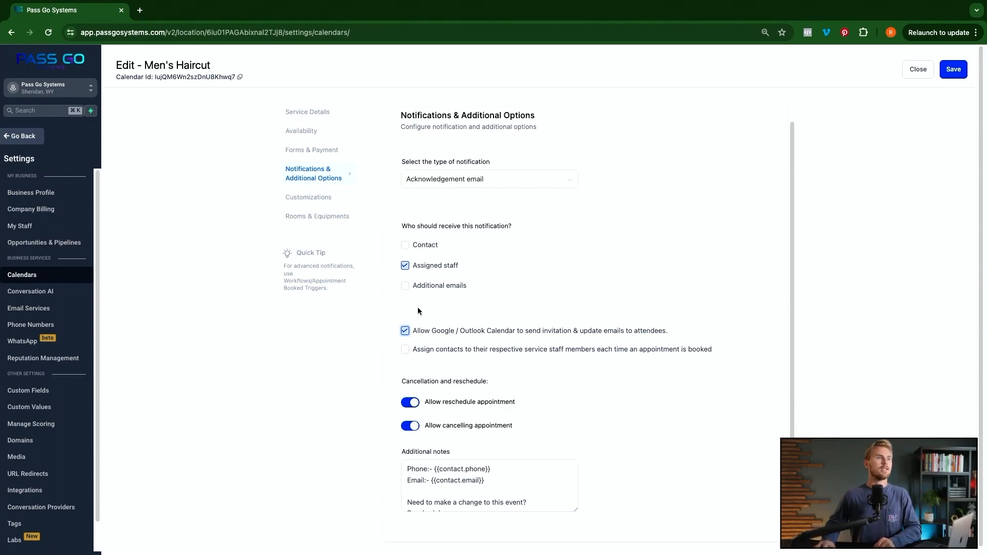
{"action": "left_click", "coordinate": [406, 333]}
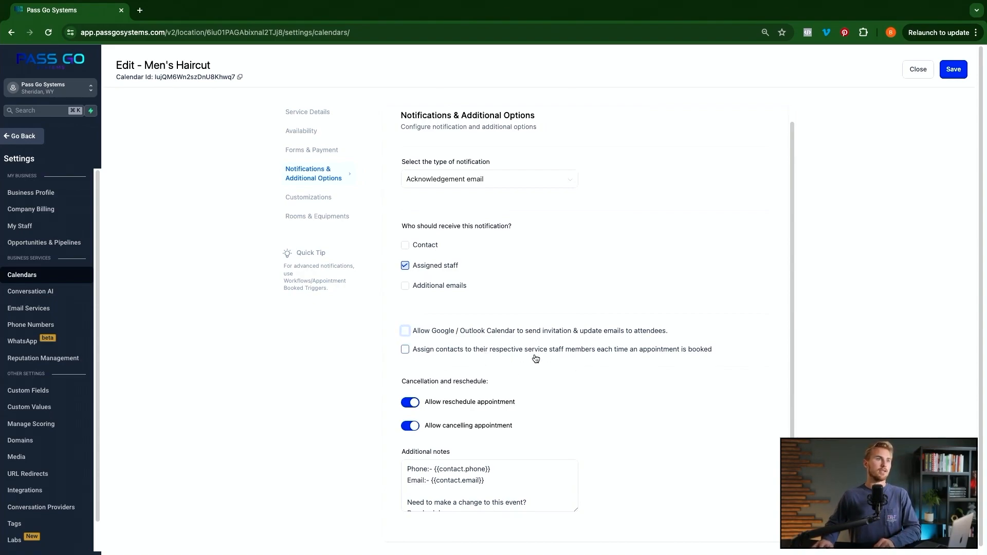
- Leave assigning contacts to their service staff turned off, then open Customizations
{"action": "left_click", "coordinate": [404, 351]}
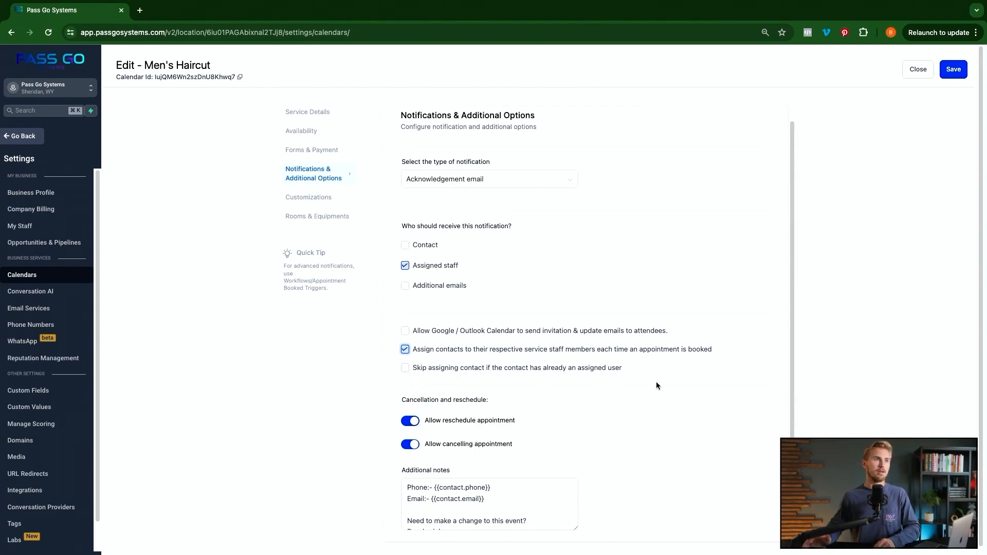
{"action": "left_click", "coordinate": [401, 348]}
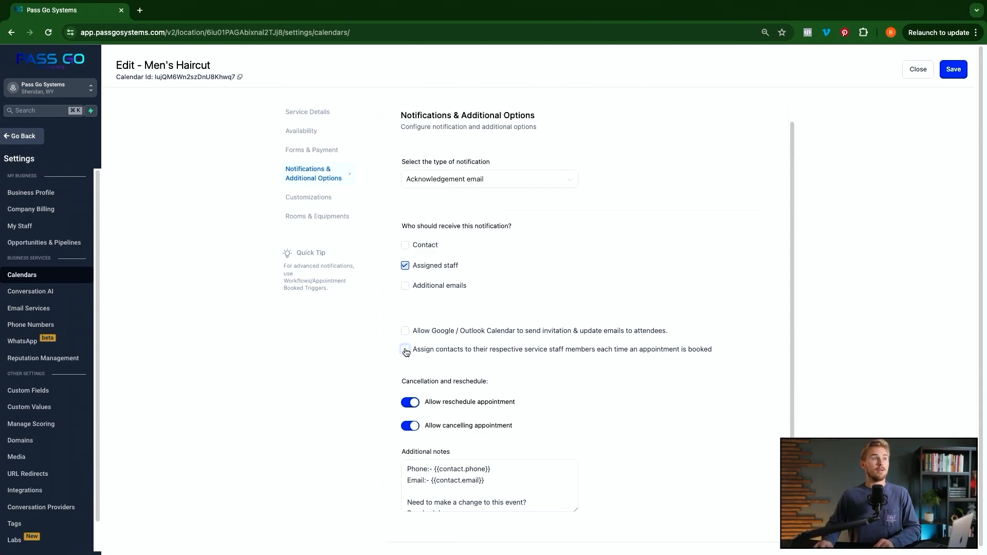
{"action": "left_click", "coordinate": [406, 350]}
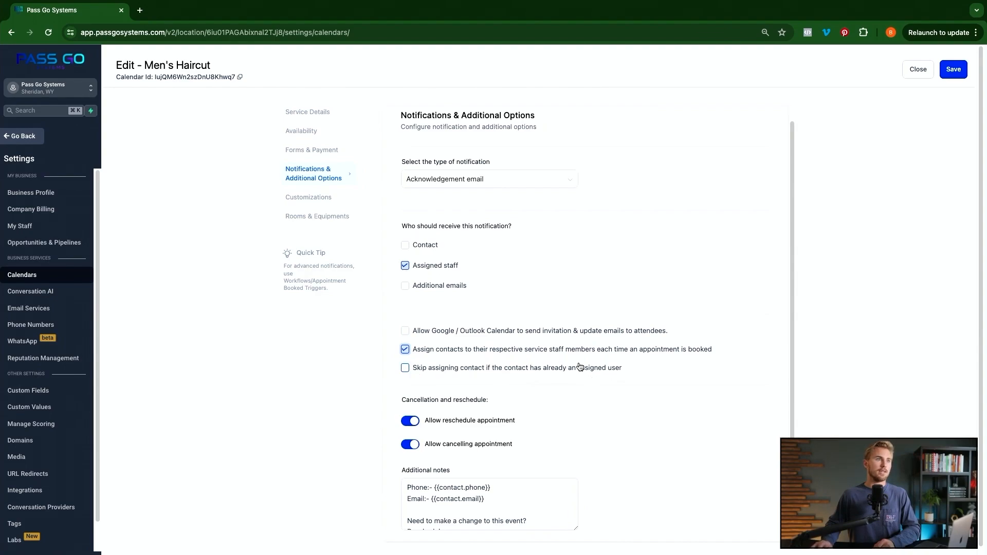
{"action": "left_click", "coordinate": [405, 349]}
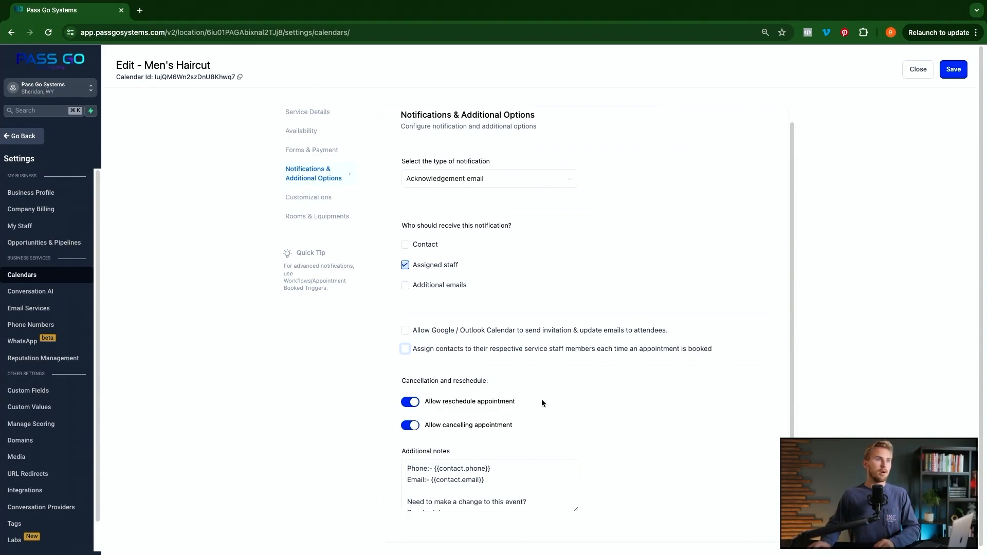
{"action": "scroll", "coordinate": [514, 422], "scroll_direction": "down", "scroll_amount": 1}
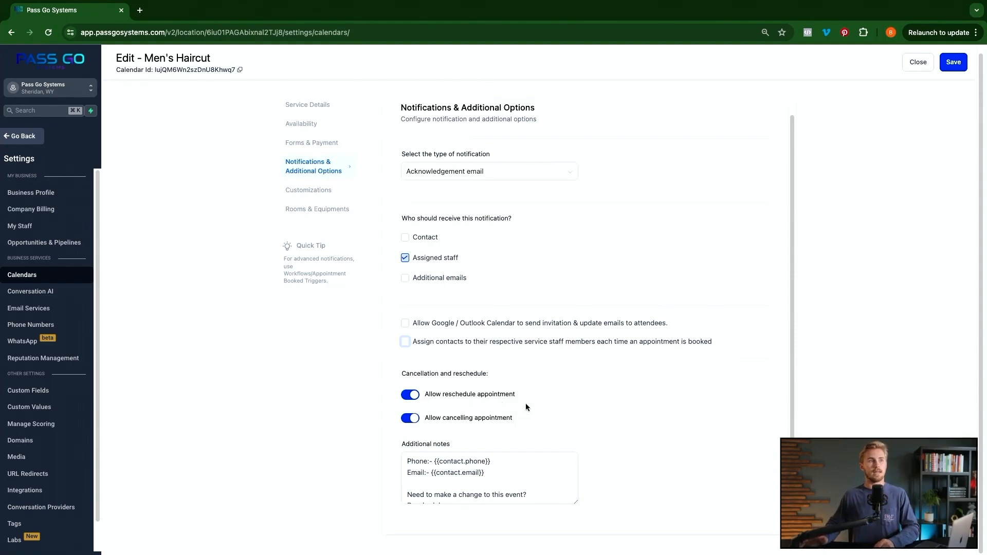
{"action": "scroll", "coordinate": [445, 477], "scroll_direction": "down", "scroll_amount": 5}
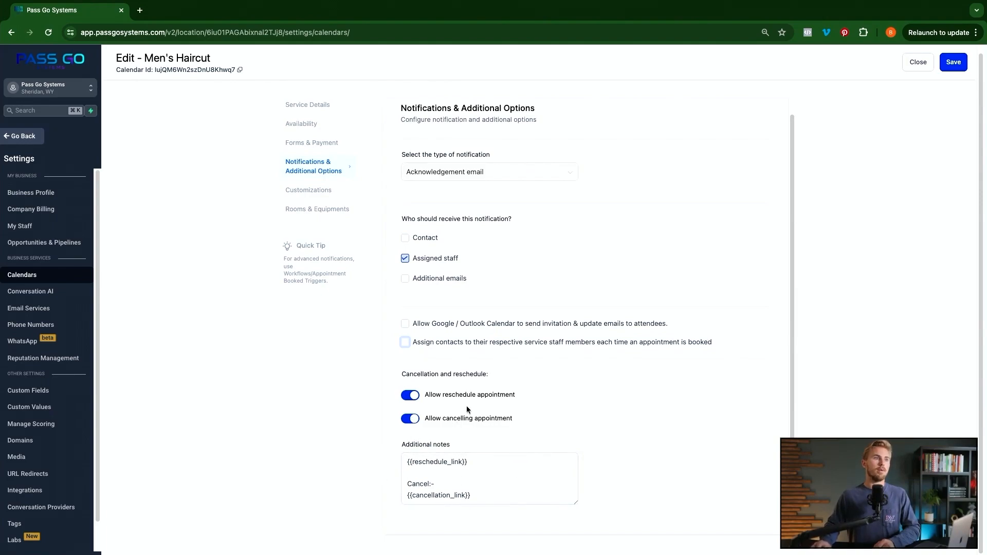
{"action": "left_click", "coordinate": [317, 194]}
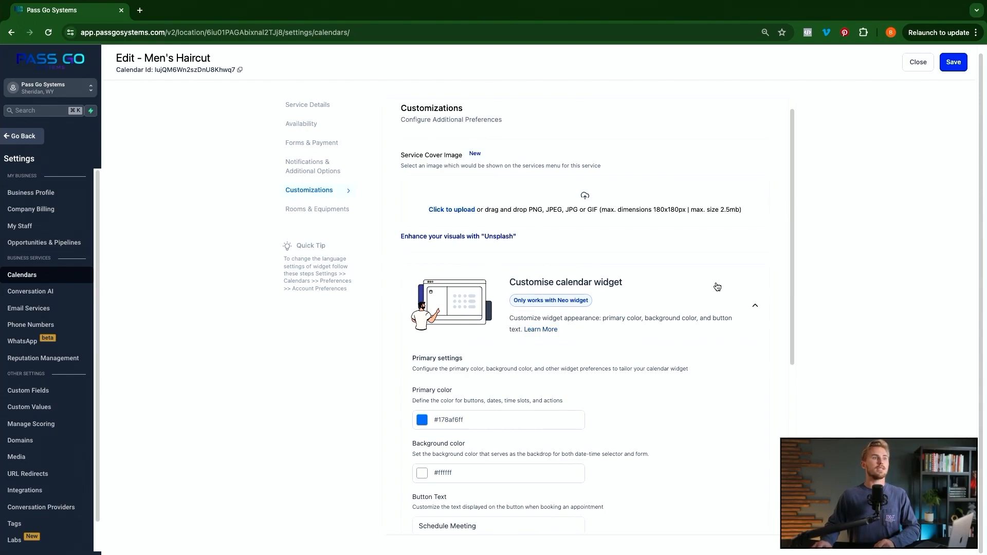
- Look over the Customizations panel and open a new browser tab beside it
{"action": "scroll", "coordinate": [715, 288], "scroll_direction": "down", "scroll_amount": 3}
{"action": "scroll", "coordinate": [690, 296], "scroll_direction": "down", "scroll_amount": 5}
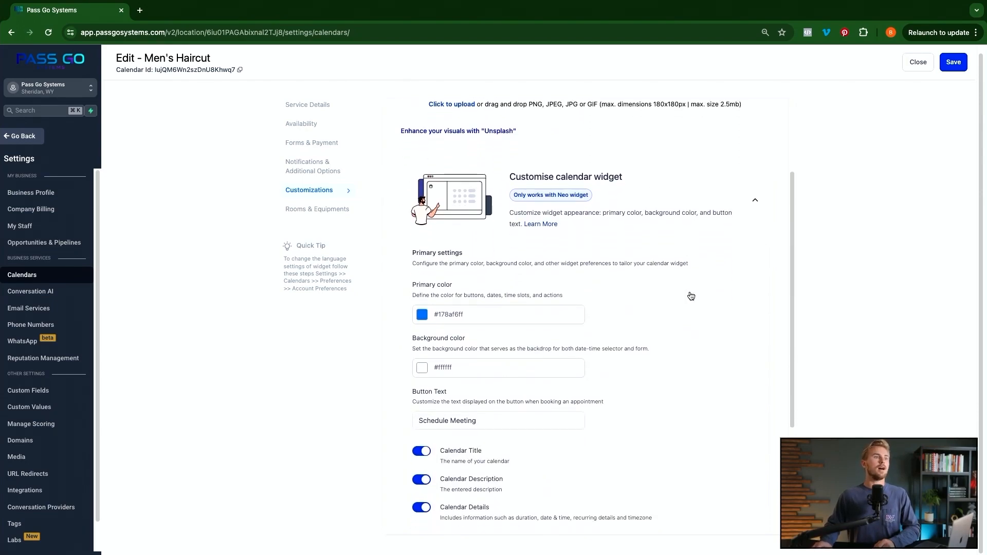
{"action": "scroll", "coordinate": [548, 373], "scroll_direction": "up", "scroll_amount": 5}
{"action": "scroll", "coordinate": [548, 374], "scroll_direction": "up", "scroll_amount": 2}
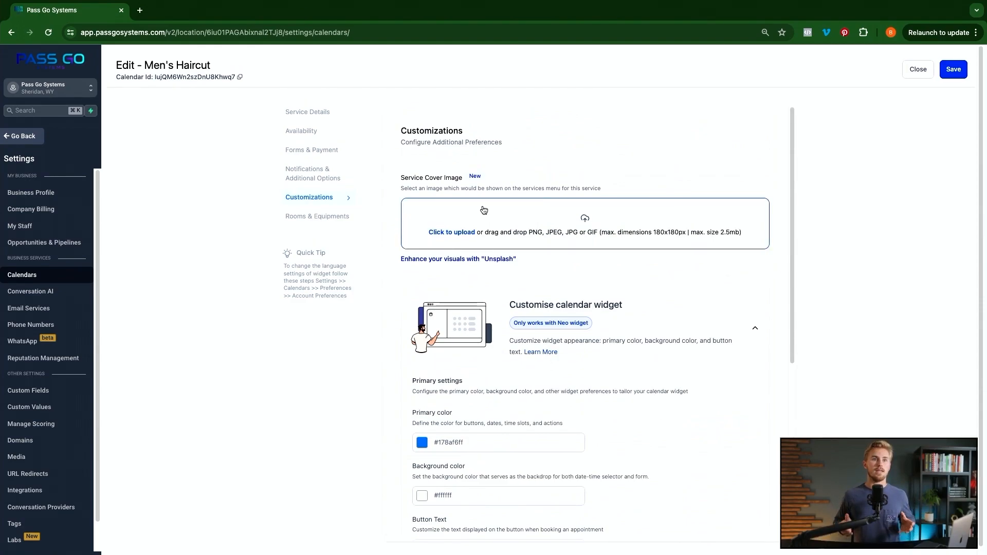
{"action": "left_click", "coordinate": [140, 13]}
- Search Google Images for mens haircuts, download a barbershop photo as mens-haircuts-1.jpeg, and close the tab
{"action": "type", "text": "men"}
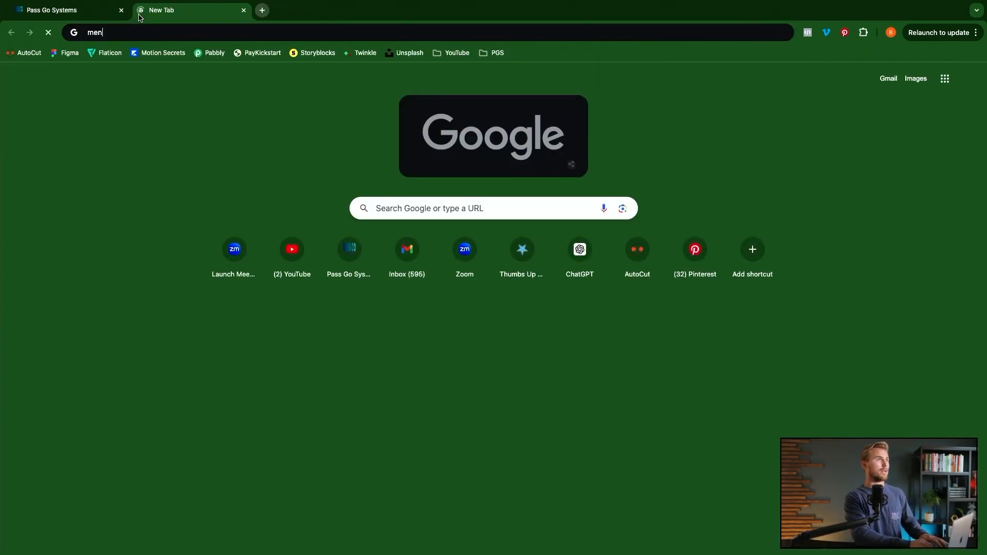
{"action": "type", "text": "s haircu"}
{"action": "key", "text": "Return"}
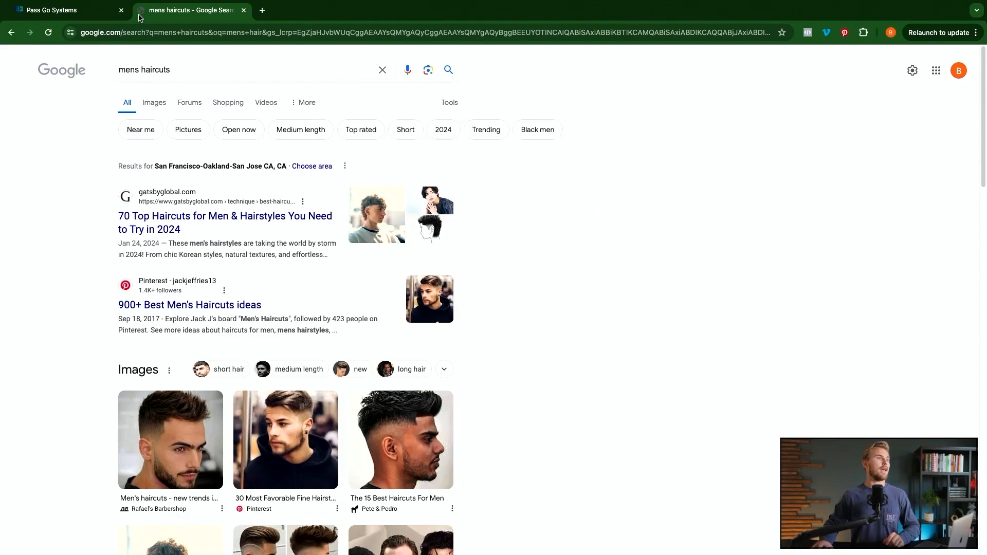
{"action": "left_click", "coordinate": [155, 103]}
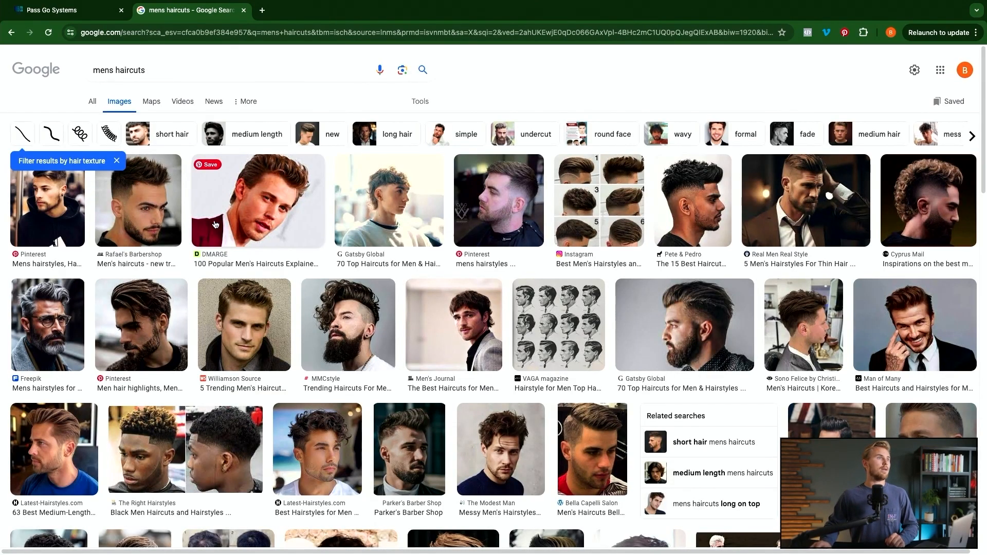
{"action": "left_click", "coordinate": [152, 215]}
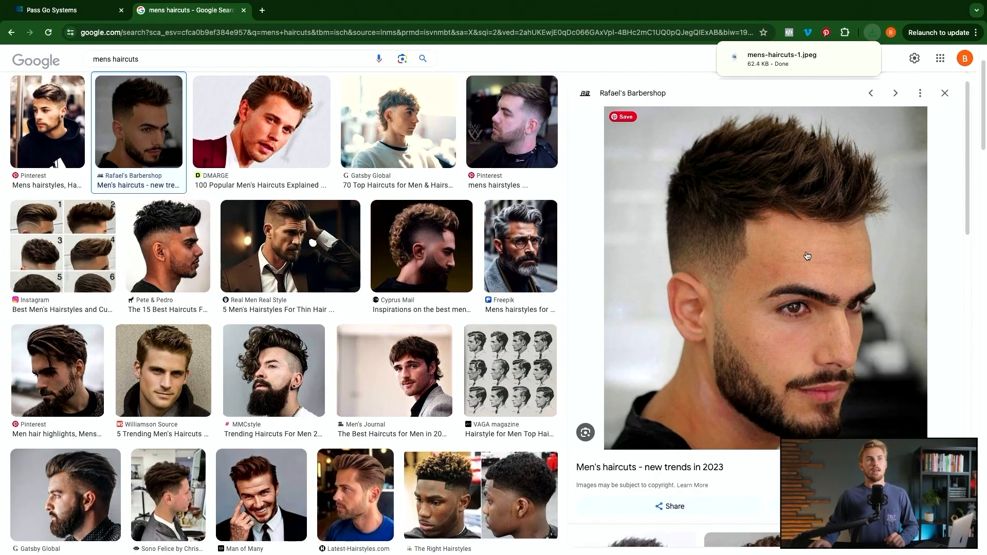
{"action": "left_click", "coordinate": [244, 10]}
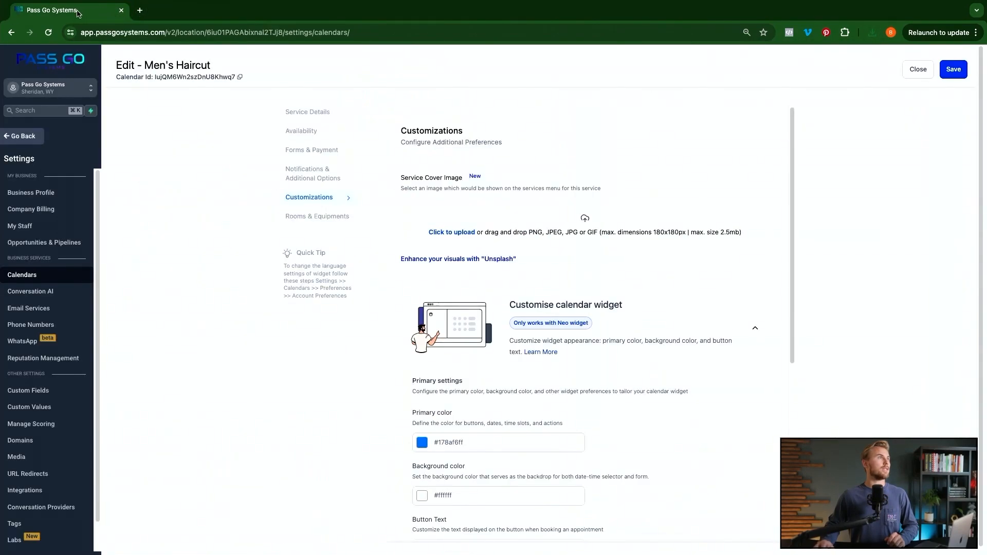
- Upload mens-haircuts-1.jpeg as the Men's Haircut cover image
{"action": "left_click", "coordinate": [455, 232]}
{"action": "double_click", "coordinate": [260, 142]}
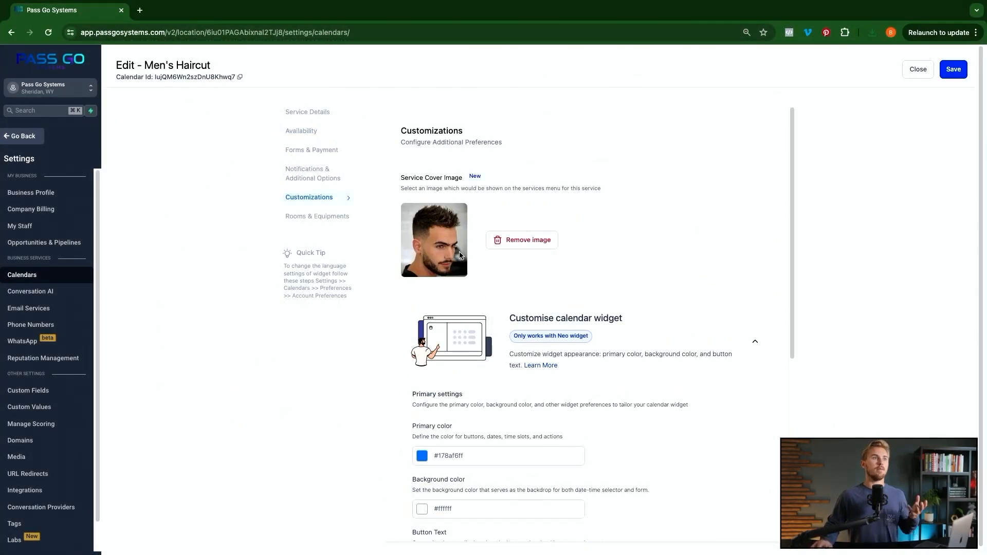
{"action": "scroll", "coordinate": [459, 254], "scroll_direction": "down", "scroll_amount": 3}
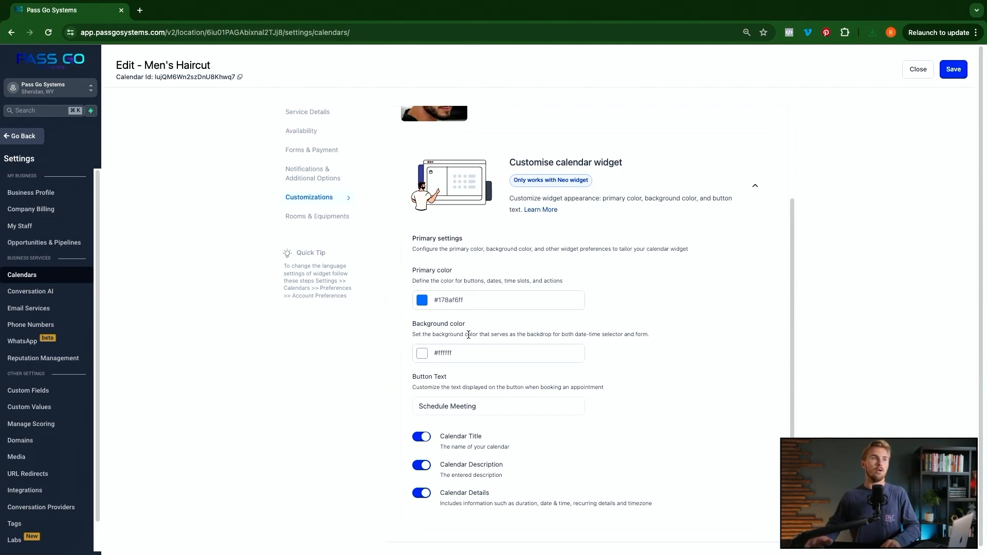
- Leave the Schedule Meeting button text and calendar title shown, then go to Rooms & Equipments
{"action": "left_click", "coordinate": [485, 400]}
{"action": "left_click_drag", "start_coordinate": [480, 406], "coordinate": [410, 407]}
{"action": "left_click_drag", "start_coordinate": [476, 406], "coordinate": [404, 406]}
{"action": "left_click", "coordinate": [496, 406]}
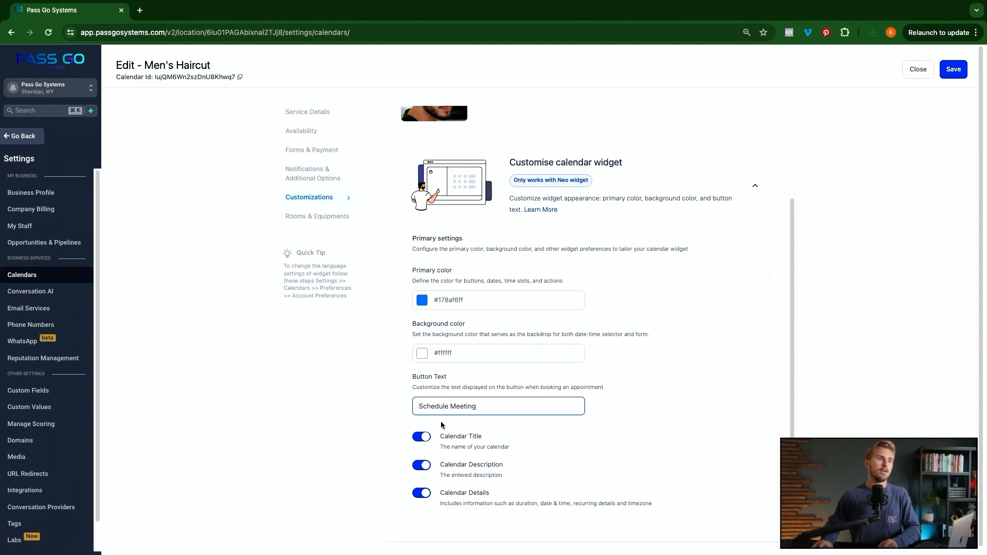
{"action": "left_click", "coordinate": [423, 437]}
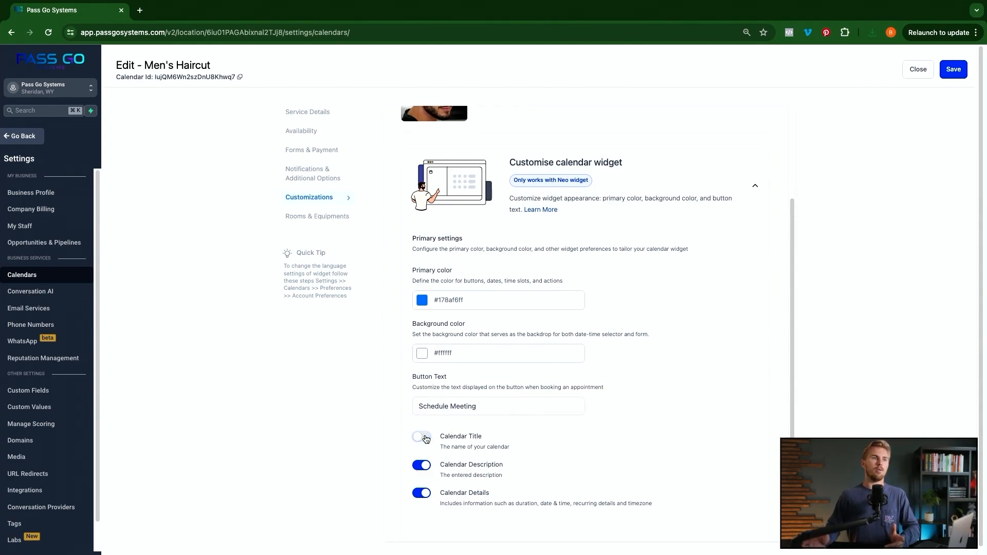
{"action": "left_click", "coordinate": [423, 437]}
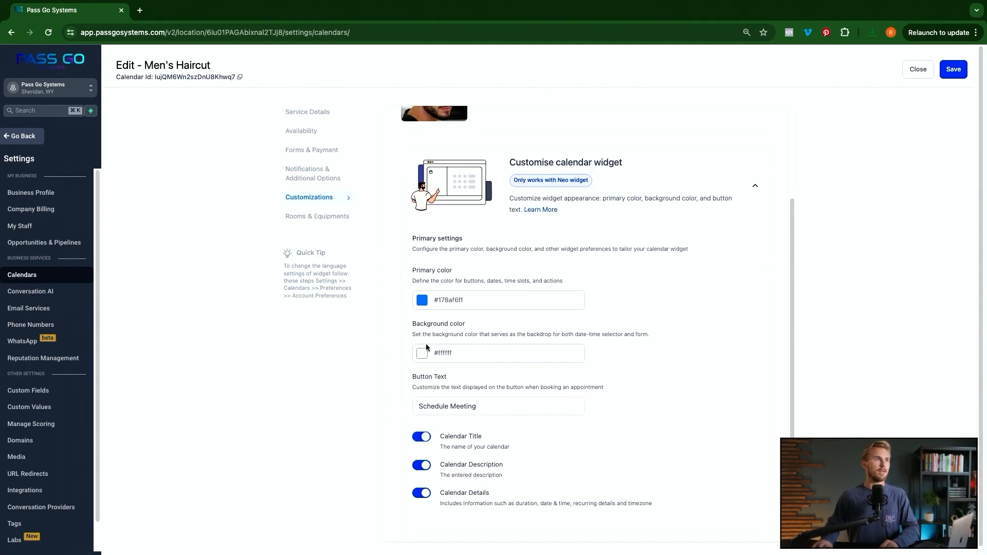
{"action": "scroll", "coordinate": [449, 306], "scroll_direction": "up", "scroll_amount": 3}
{"action": "left_click", "coordinate": [320, 222]}
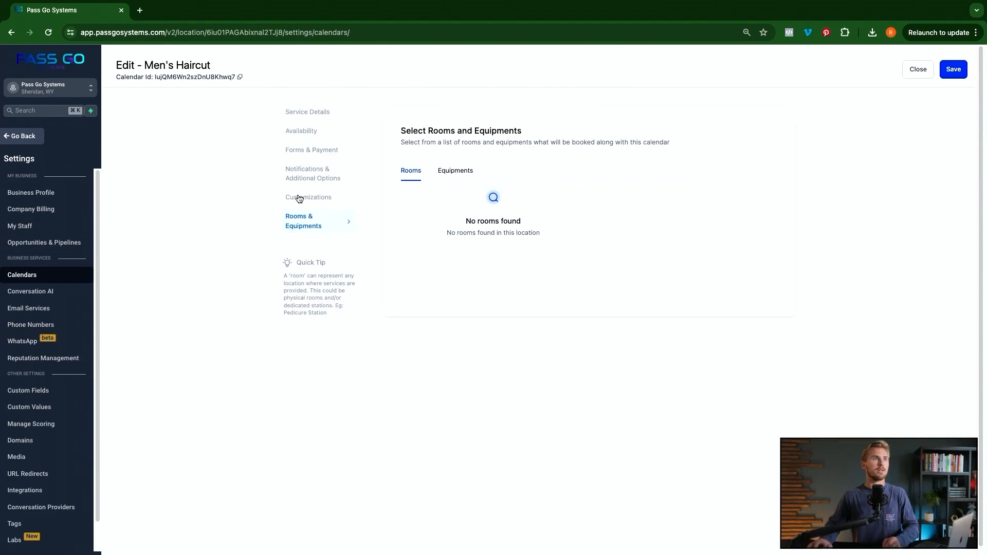
- Check the Equipments tab, then save the Men's Haircut calendar
{"action": "left_click", "coordinate": [455, 175]}
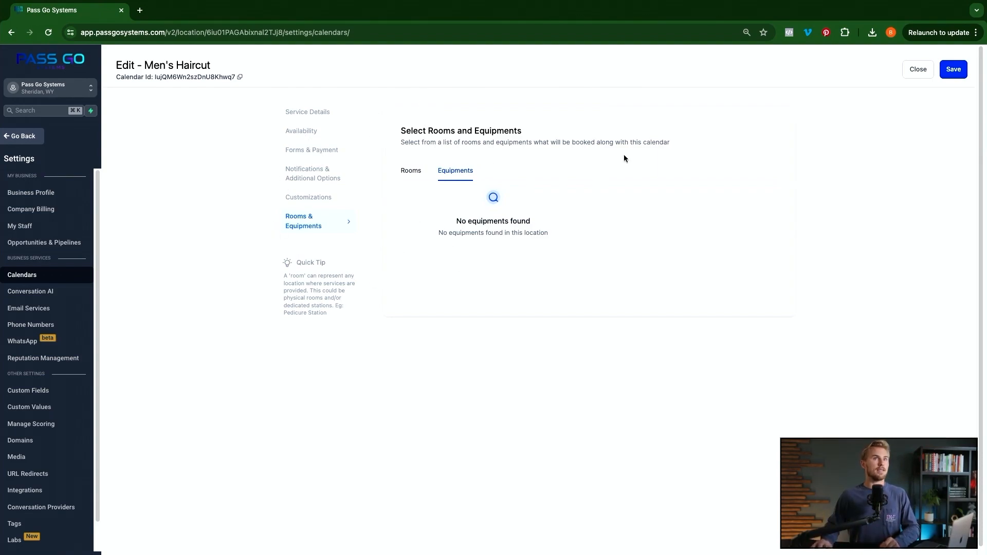
{"action": "left_click", "coordinate": [955, 69]}
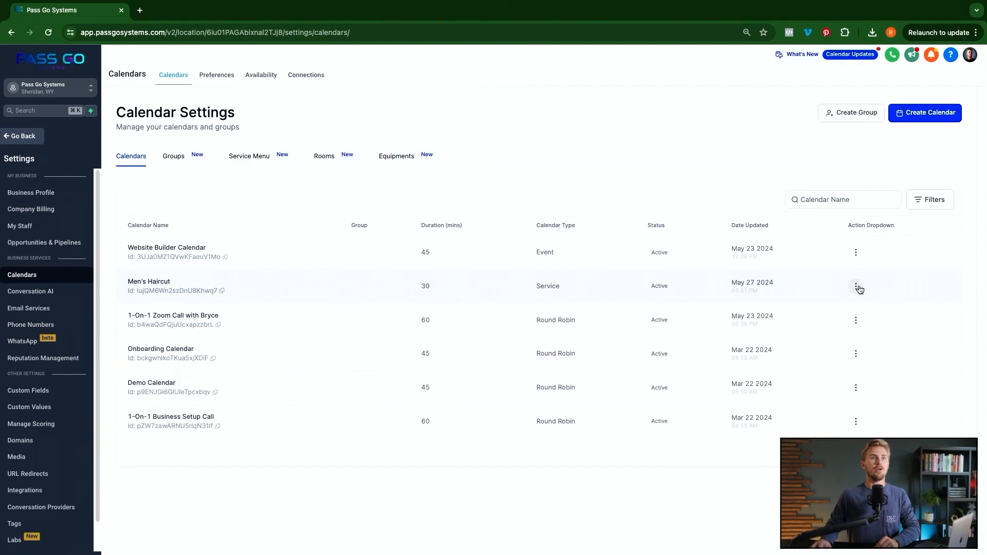
- Copy the Men's Haircut scheduling link after viewing its one-time link and embed code, then open a new tab
{"action": "left_click", "coordinate": [856, 287]}
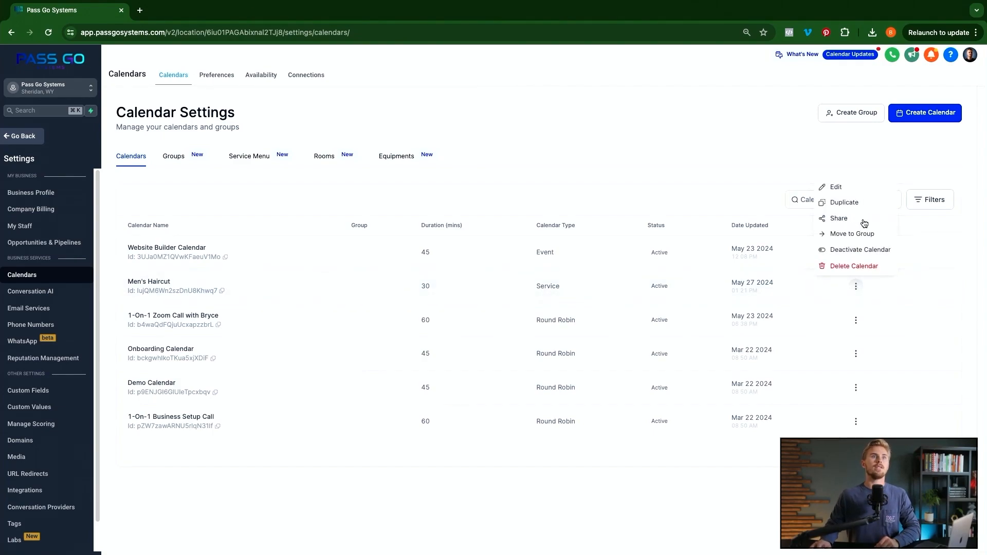
{"action": "left_click", "coordinate": [845, 222]}
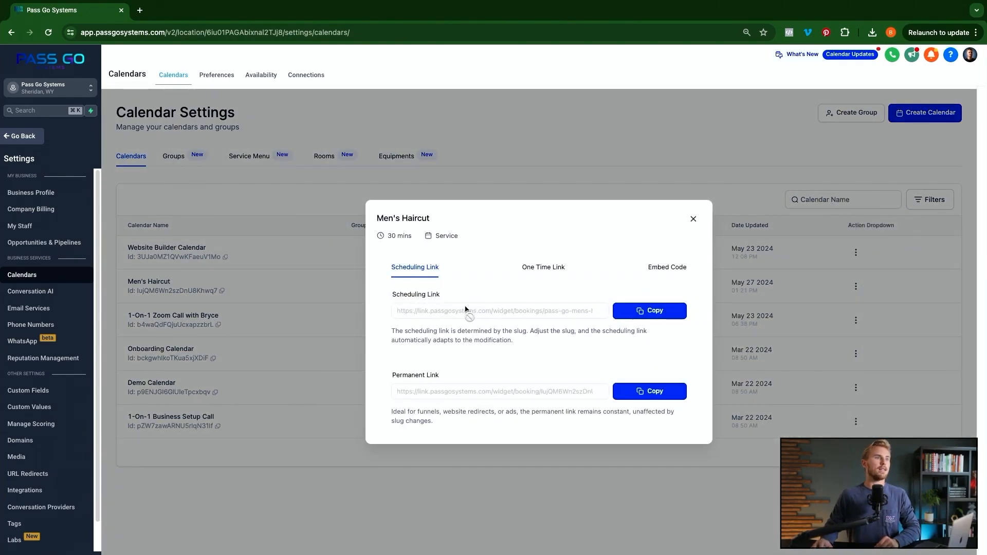
{"action": "left_click", "coordinate": [620, 320]}
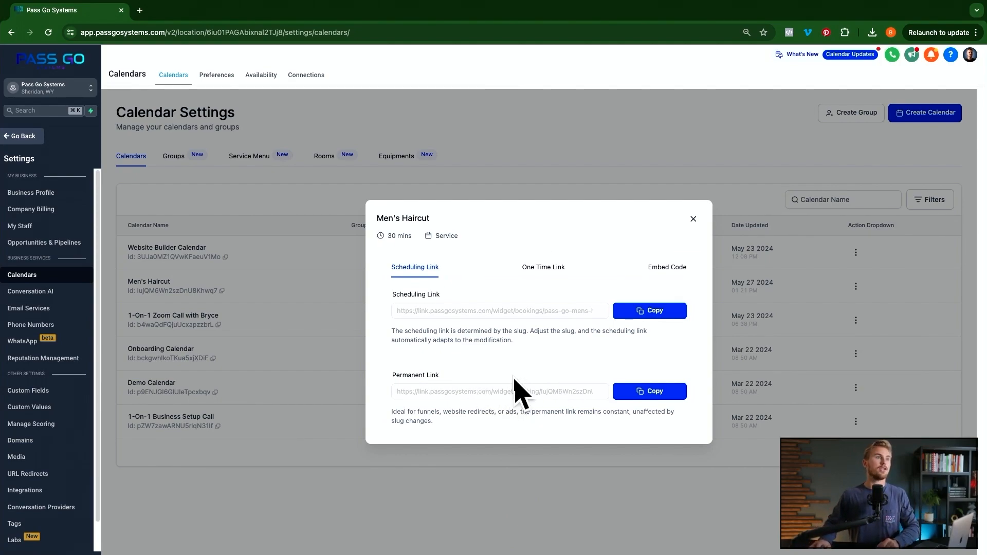
{"action": "left_click", "coordinate": [545, 273]}
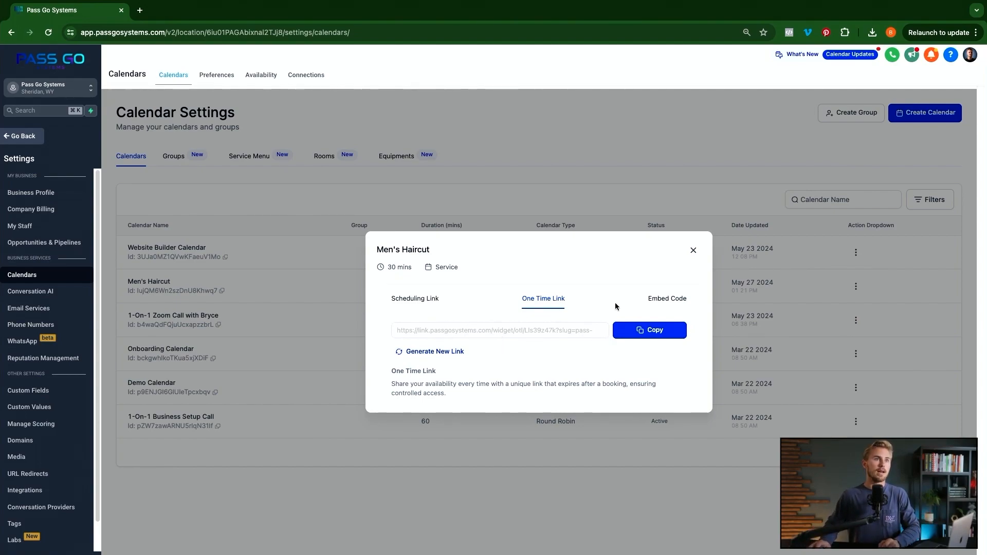
{"action": "left_click", "coordinate": [658, 299]}
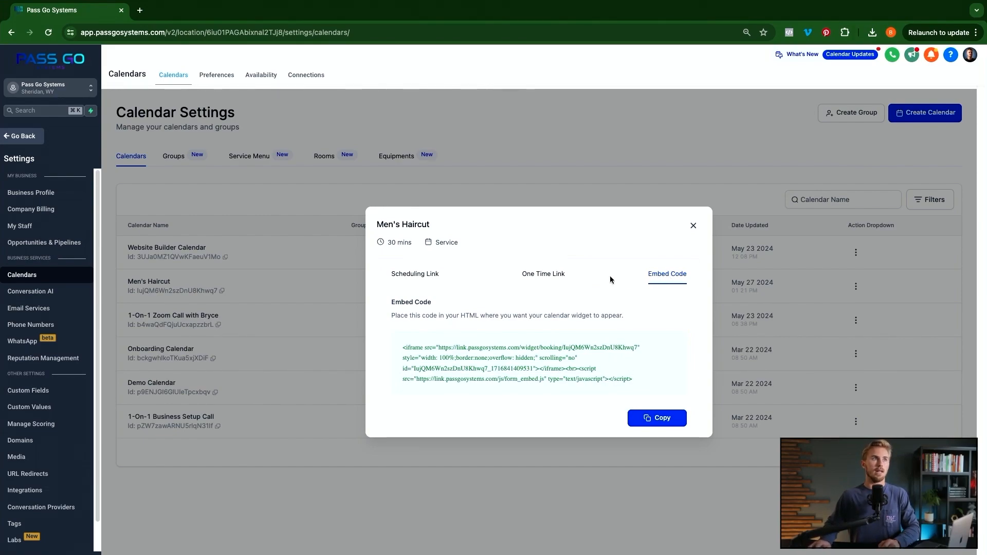
{"action": "left_click", "coordinate": [395, 275]}
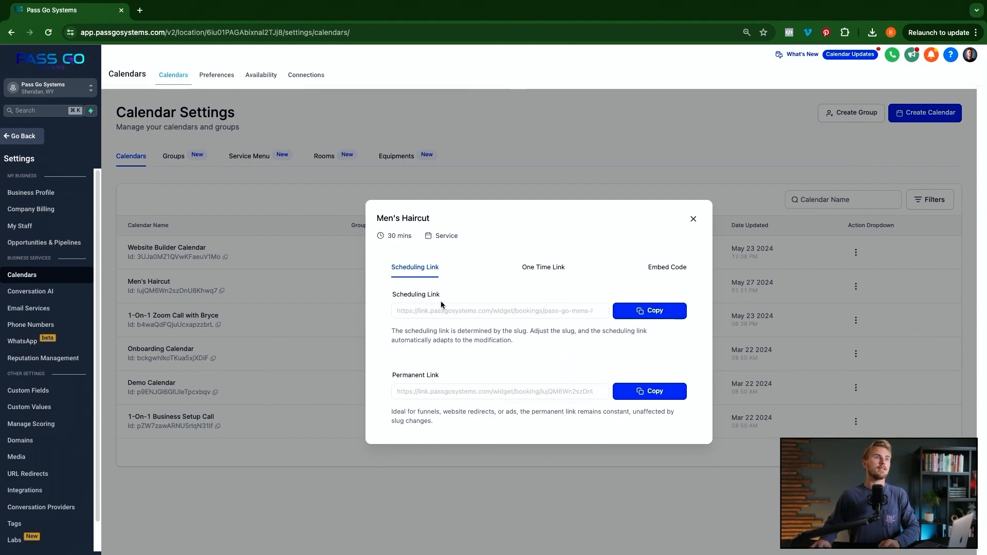
{"action": "left_click", "coordinate": [649, 310]}
{"action": "left_click", "coordinate": [139, 10]}
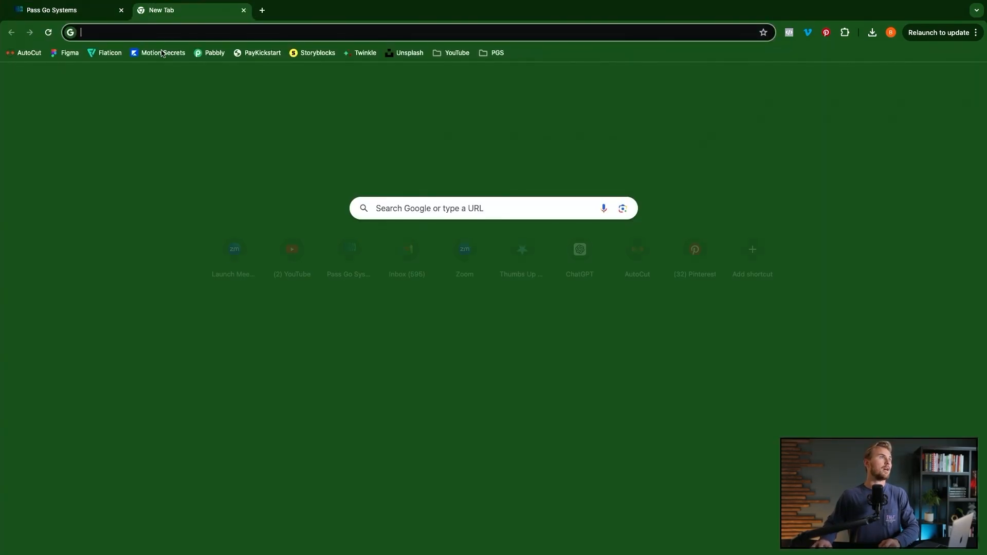
- Load the Men's Haircut booking page from the copied link and browse May 28 time slots
{"action": "key", "text": "super+v"}
{"action": "key", "text": "Return"}
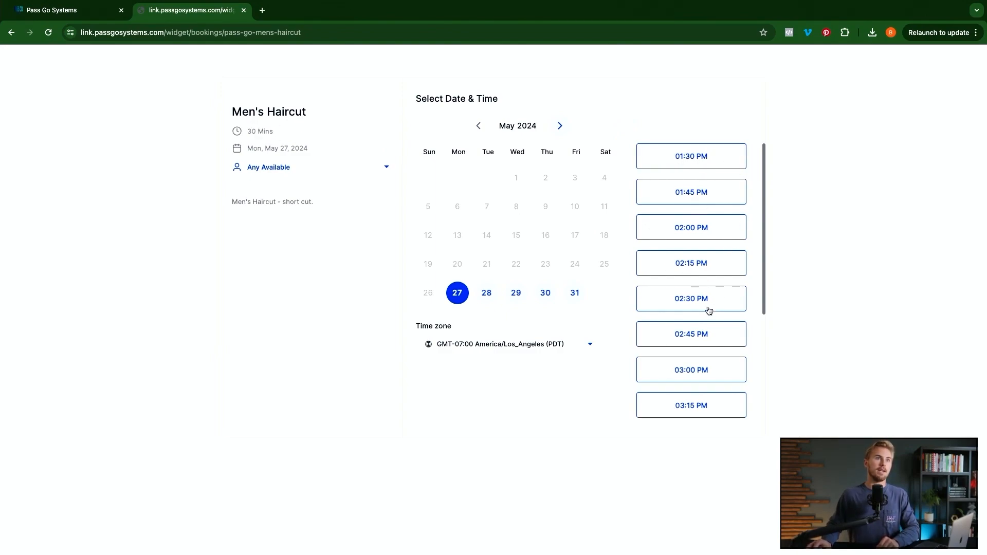
{"action": "left_click", "coordinate": [488, 294]}
{"action": "scroll", "coordinate": [718, 185], "scroll_direction": "down", "scroll_amount": 2}
{"action": "scroll", "coordinate": [718, 206], "scroll_direction": "down", "scroll_amount": 10}
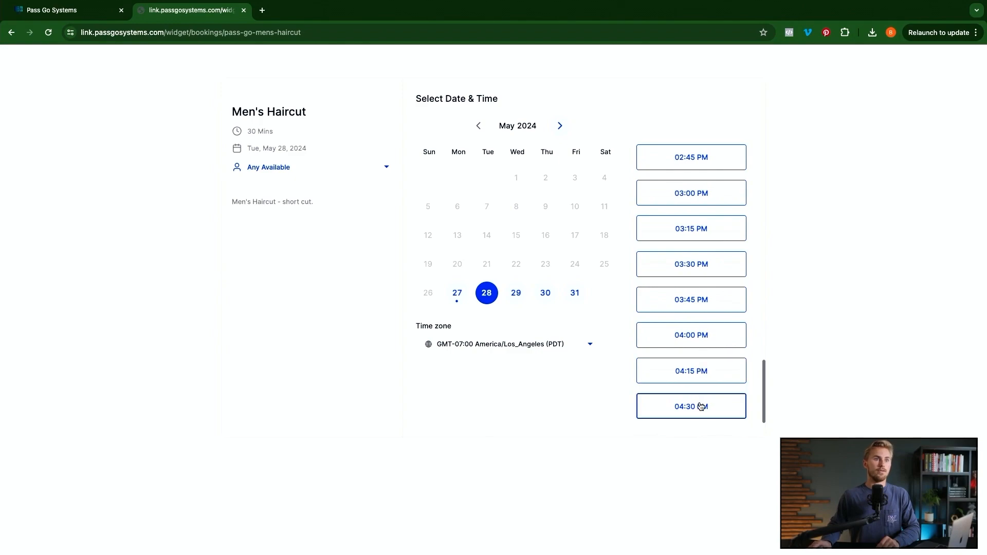
{"action": "scroll", "coordinate": [699, 404], "scroll_direction": "up", "scroll_amount": 5}
{"action": "scroll", "coordinate": [698, 390], "scroll_direction": "up", "scroll_amount": 10}
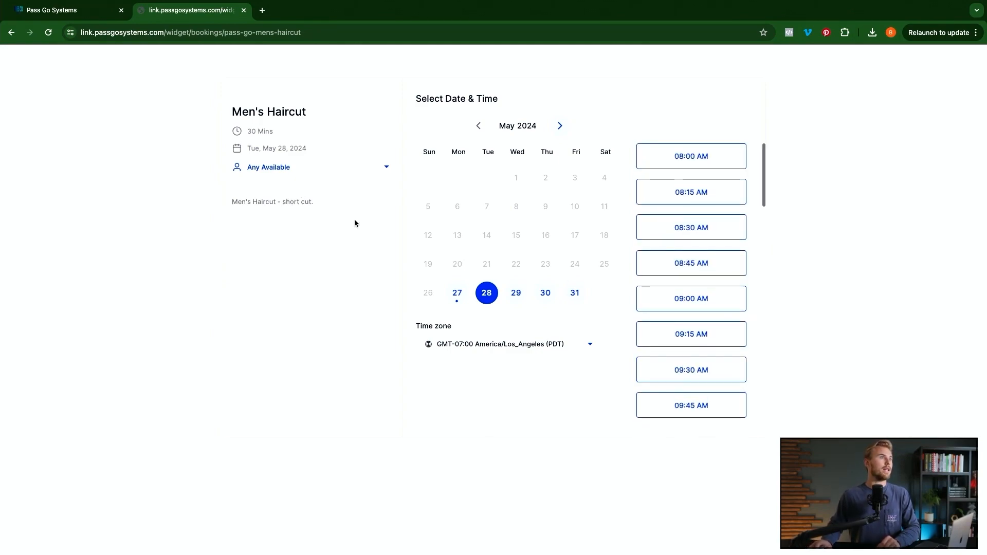
- Select Mon, May 27 and open the Any Available staff dropdown
{"action": "left_click", "coordinate": [311, 173]}
{"action": "left_click", "coordinate": [302, 175]}
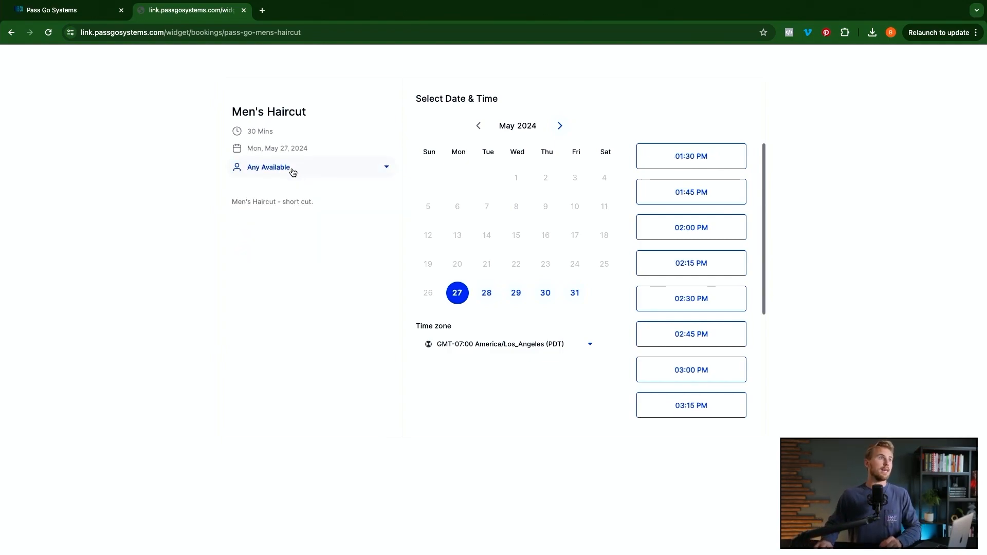
{"action": "left_click", "coordinate": [293, 173]}
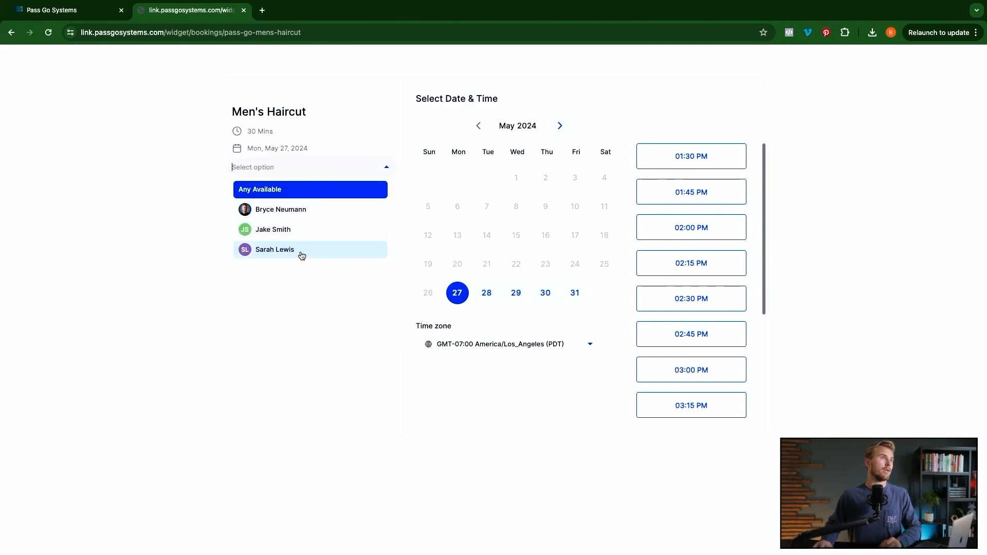
- Choose a specific staff member and browse their May 28 time slots
{"action": "left_click", "coordinate": [281, 253]}
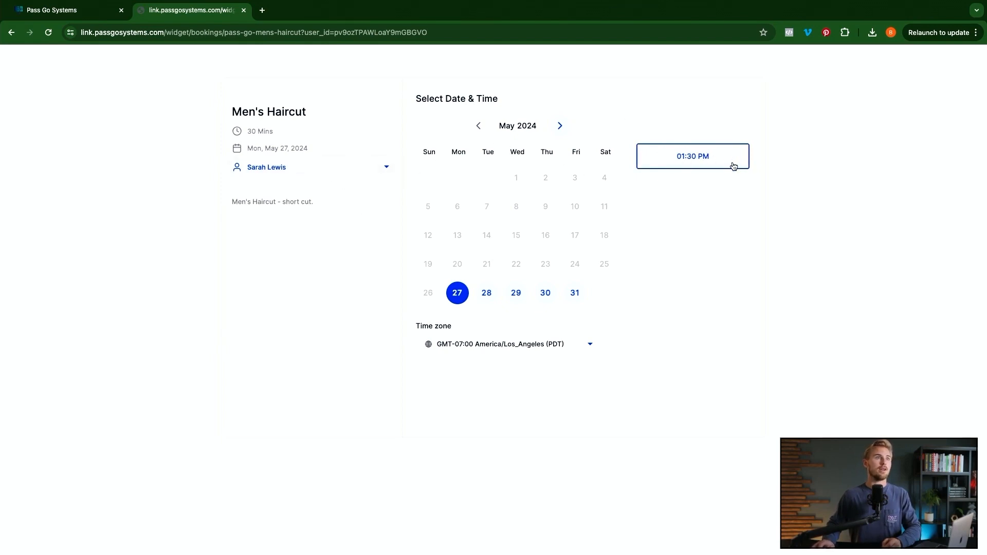
{"action": "left_click", "coordinate": [487, 295]}
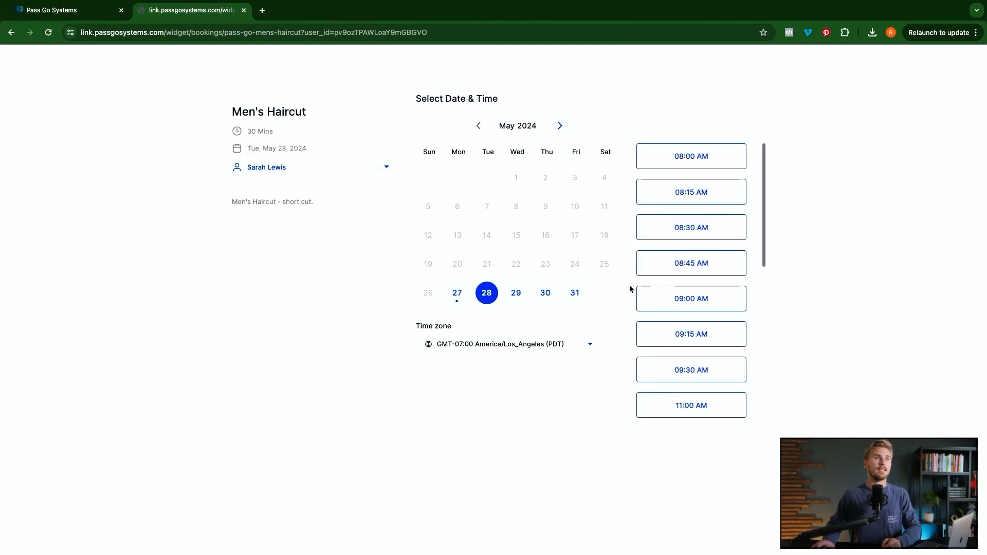
{"action": "scroll", "coordinate": [689, 308], "scroll_direction": "down", "scroll_amount": 5}
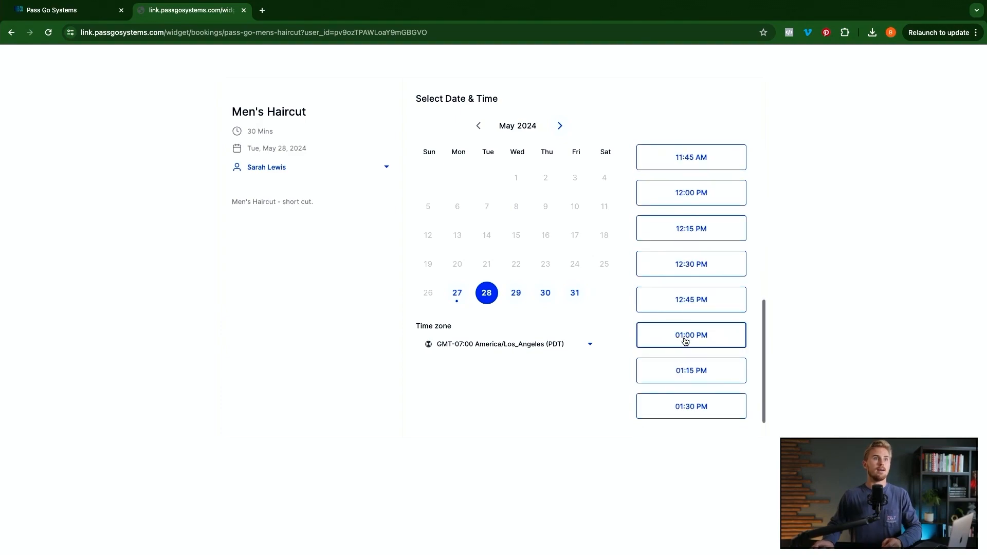
{"action": "scroll", "coordinate": [686, 341], "scroll_direction": "up", "scroll_amount": 5}
{"action": "scroll", "coordinate": [716, 360], "scroll_direction": "down", "scroll_amount": 5}
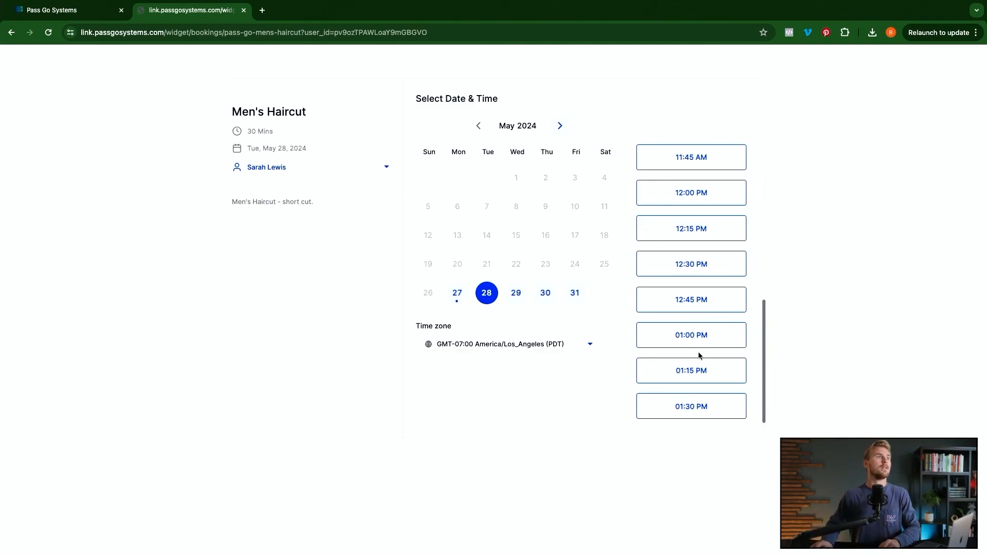
- Switch to a different staff member, view May 28 slots, and close the booking tab
{"action": "left_click", "coordinate": [278, 169]}
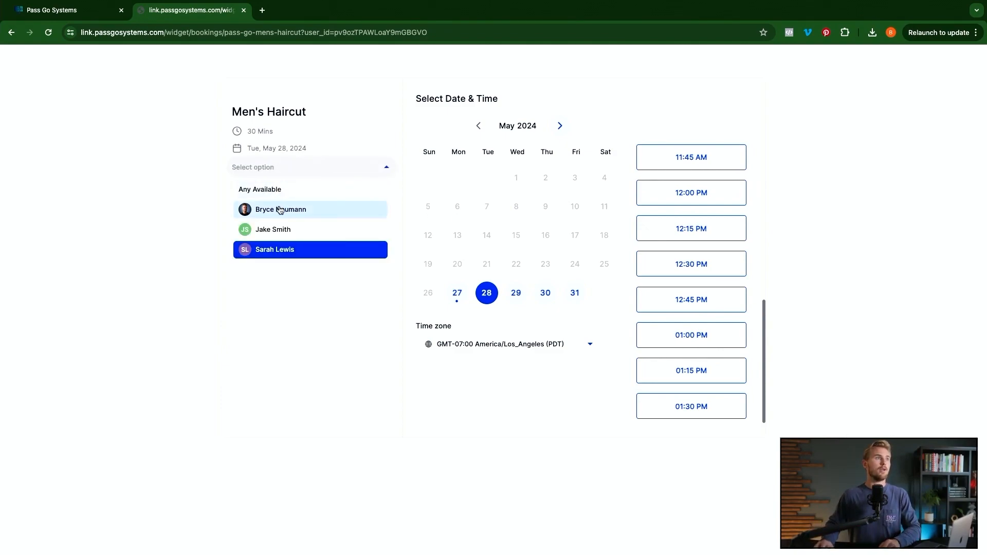
{"action": "left_click", "coordinate": [280, 209]}
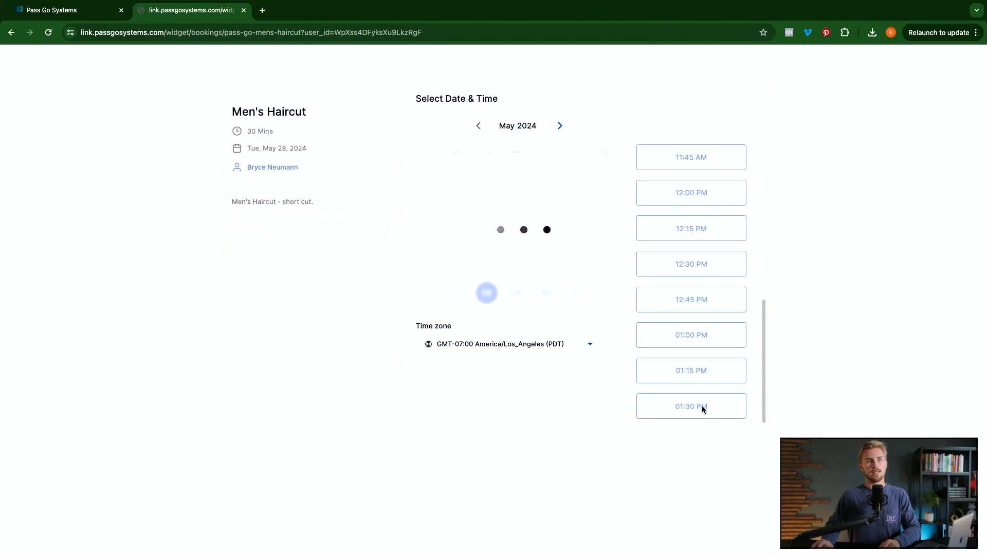
{"action": "left_click", "coordinate": [489, 294]}
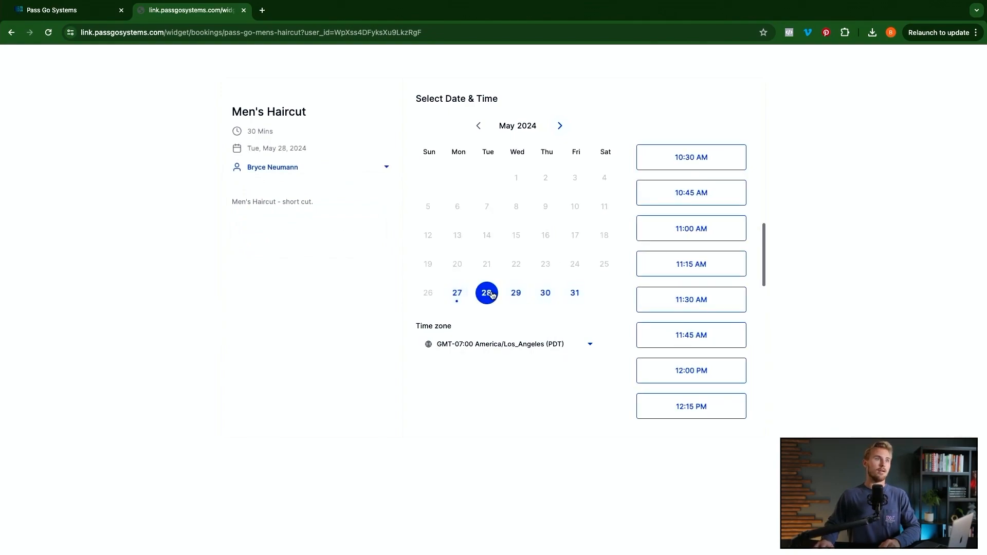
{"action": "scroll", "coordinate": [692, 326], "scroll_direction": "down", "scroll_amount": 10}
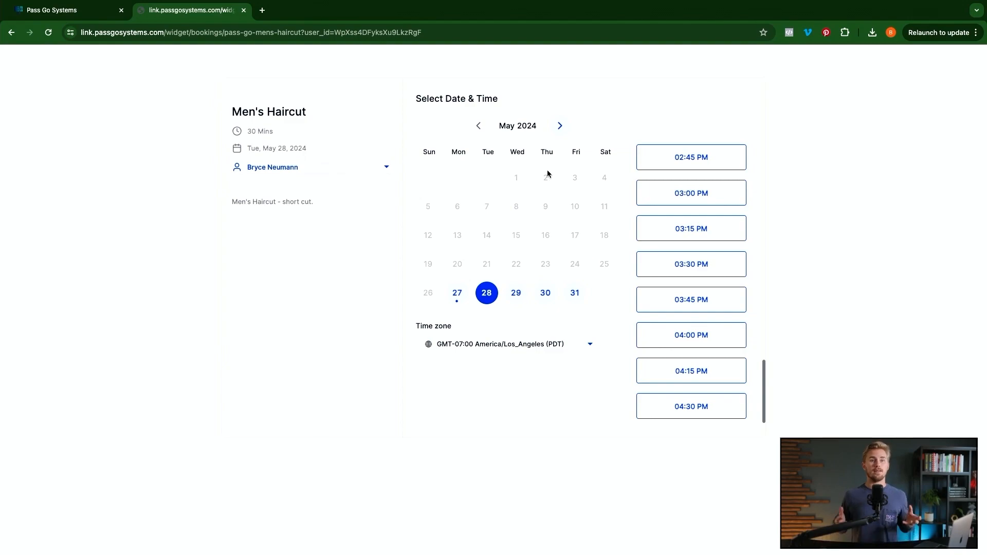
{"action": "left_click", "coordinate": [243, 10]}
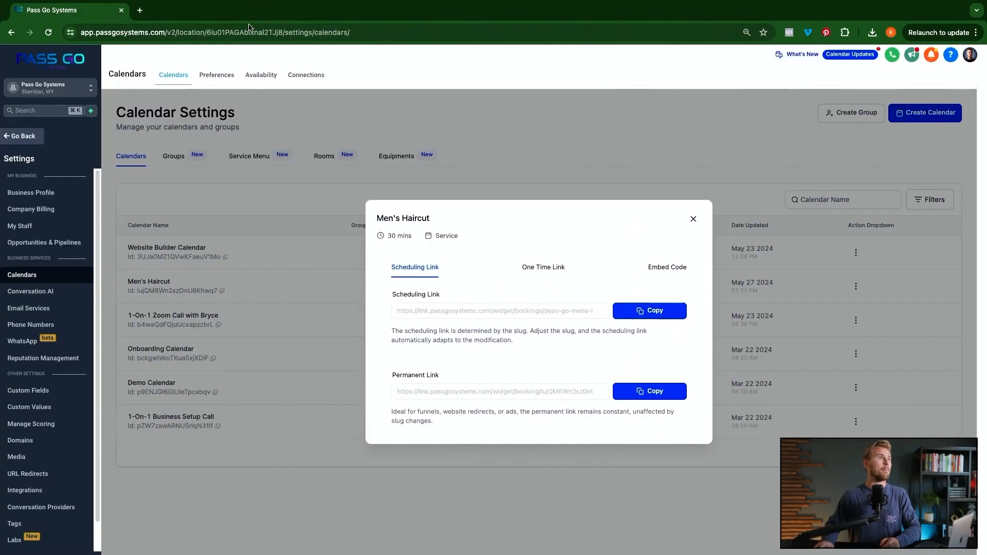
- Close the link dialog and start a new calendar group named Haircuts
{"action": "left_click", "coordinate": [693, 219]}
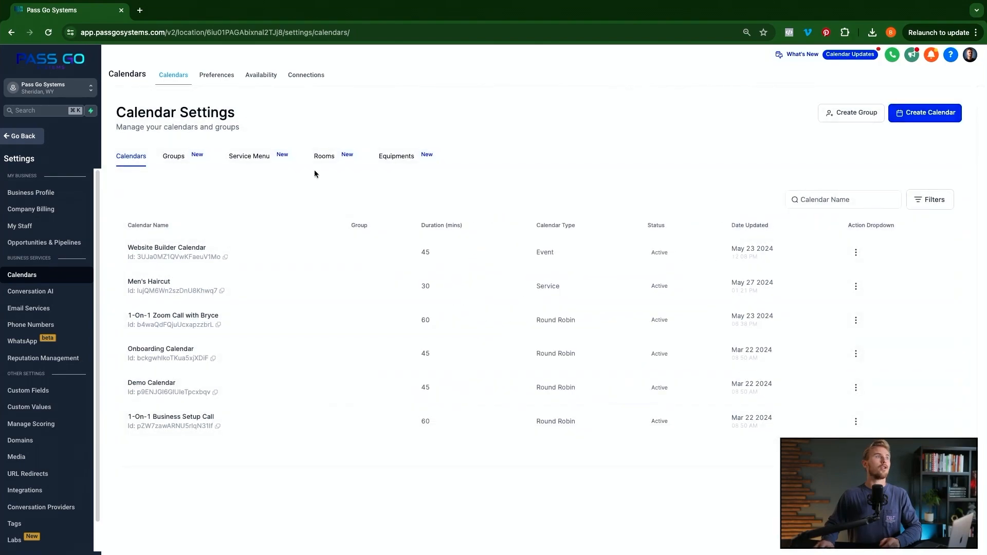
{"action": "left_click", "coordinate": [168, 157]}
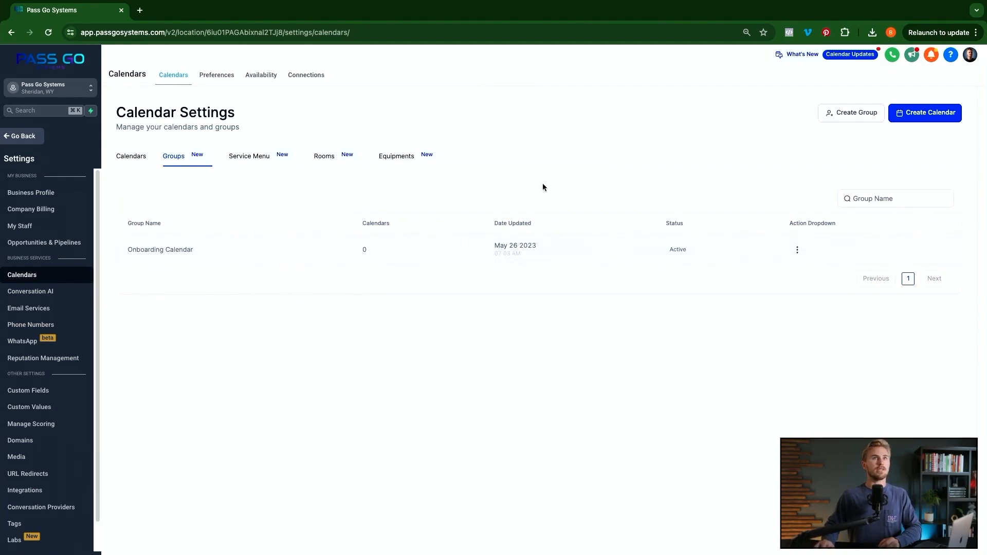
{"action": "left_click", "coordinate": [848, 115]}
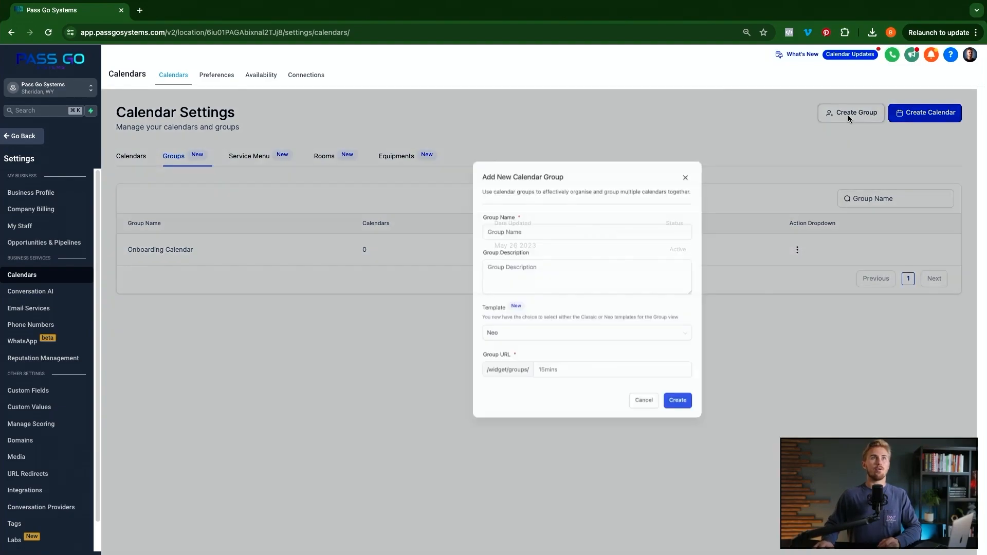
{"action": "left_click", "coordinate": [449, 252]}
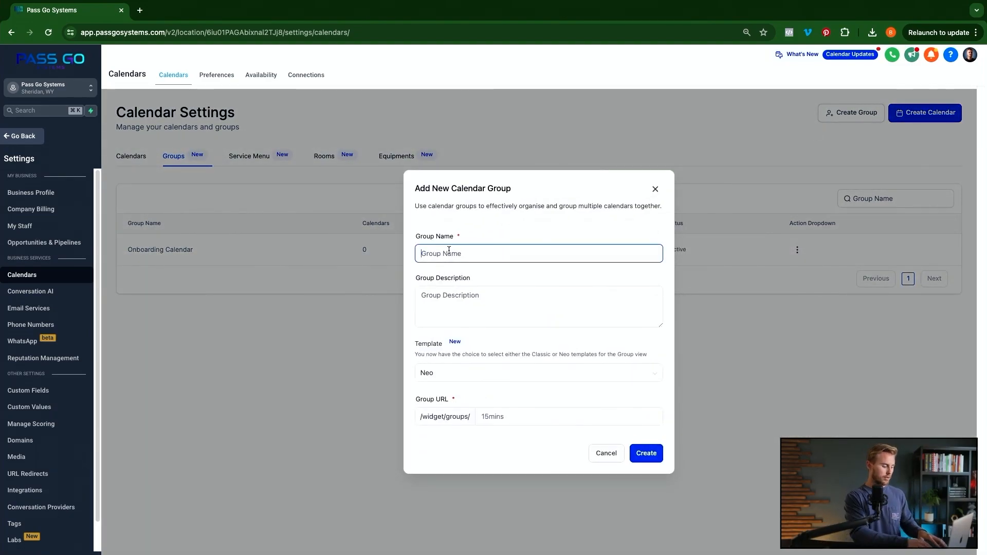
{"action": "type", "text": "Haircuts"}
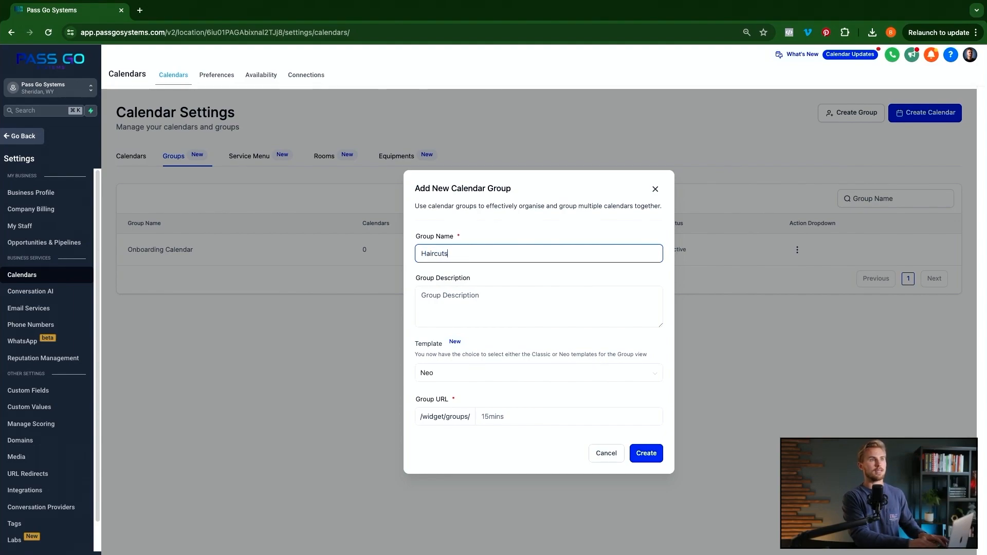
{"action": "key", "text": "Tab"}
- Describe the group as 'Book a haircut here.', keep the Neo template, set URL pass-go-haircuts, and create it
{"action": "left_click", "coordinate": [532, 298]}
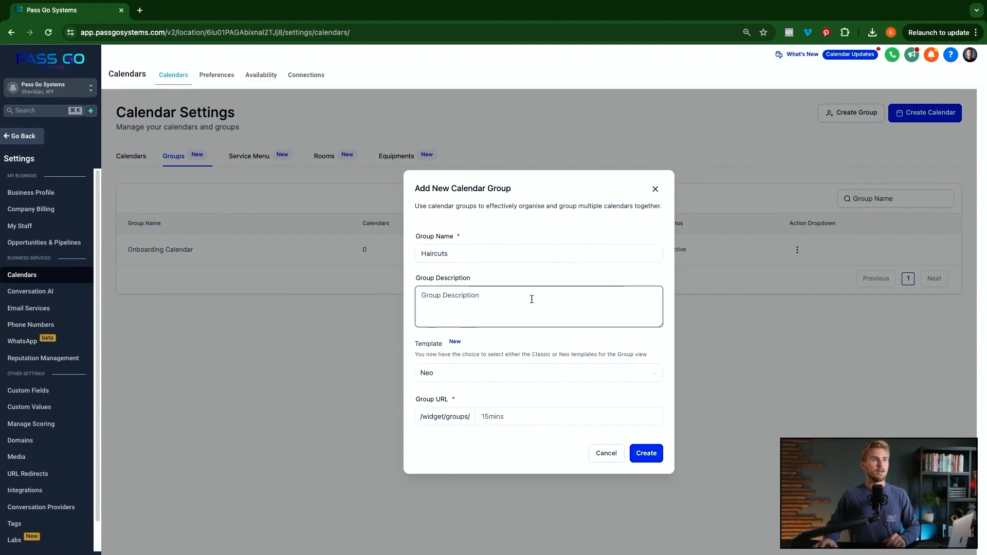
{"action": "type", "text": "A"}
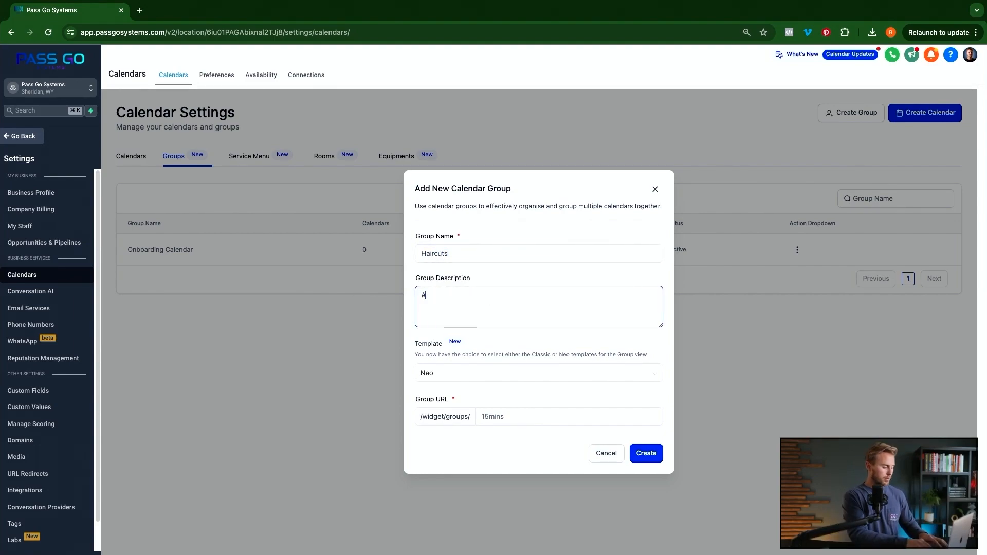
{"action": "type", "text": "ny type of haircut avai"}
{"action": "key", "text": "super+a"}
{"action": "type", "text": "Book a haircut here."}
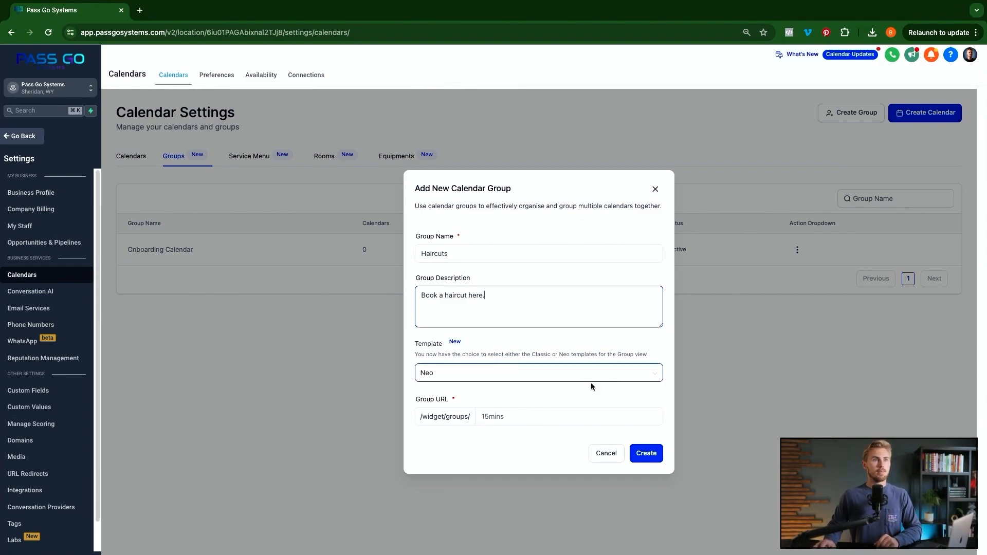
{"action": "left_click", "coordinate": [531, 379]}
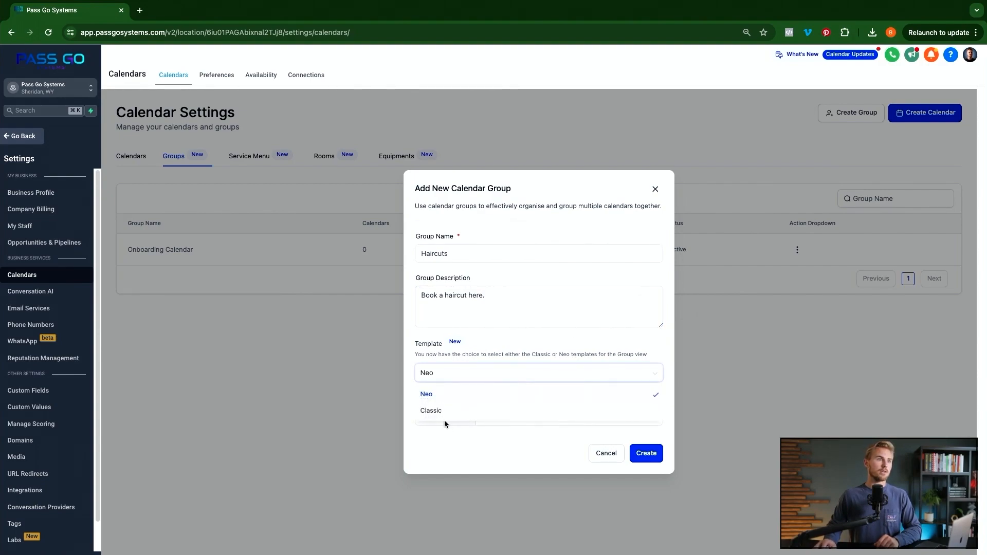
{"action": "left_click", "coordinate": [522, 335]}
{"action": "left_click", "coordinate": [528, 422]}
{"action": "left_click", "coordinate": [519, 418]}
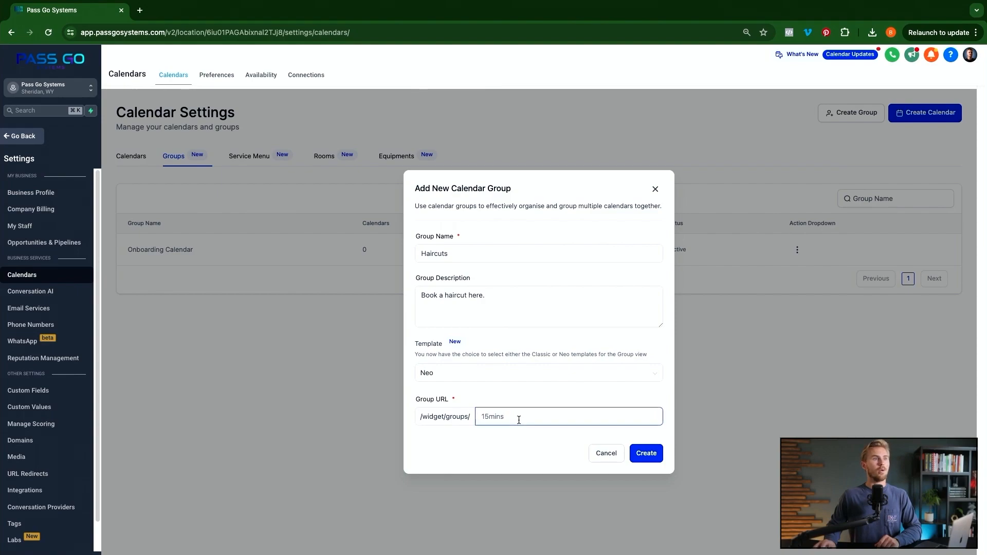
{"action": "type", "text": "pass-go-haircuts"}
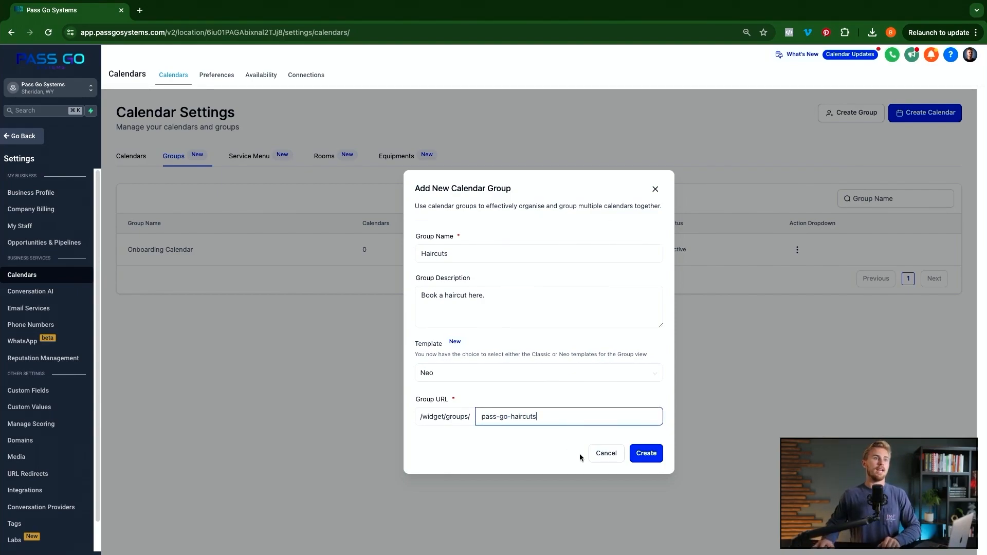
{"action": "left_click", "coordinate": [646, 453]}
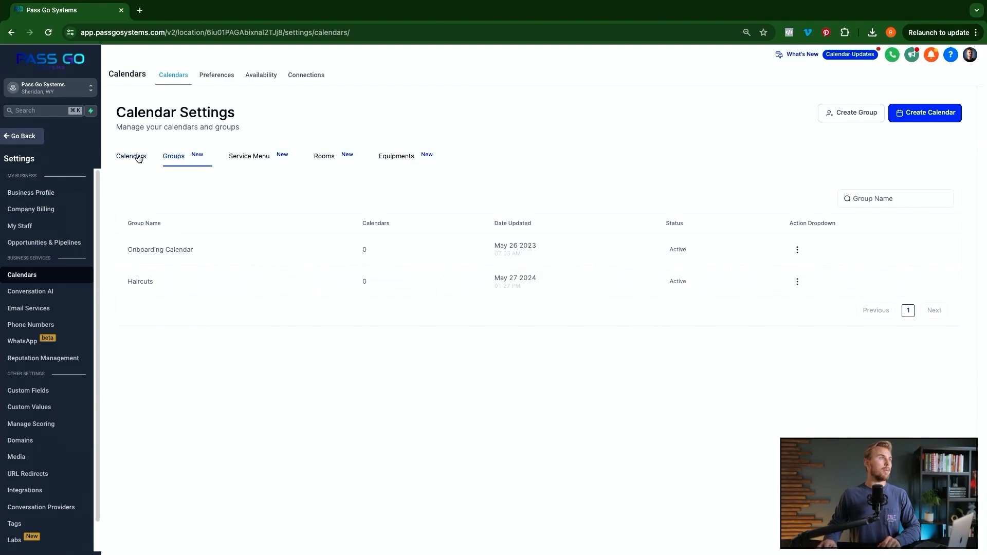
- Start a new service calendar named Women's Haircut
{"action": "left_click", "coordinate": [138, 157]}
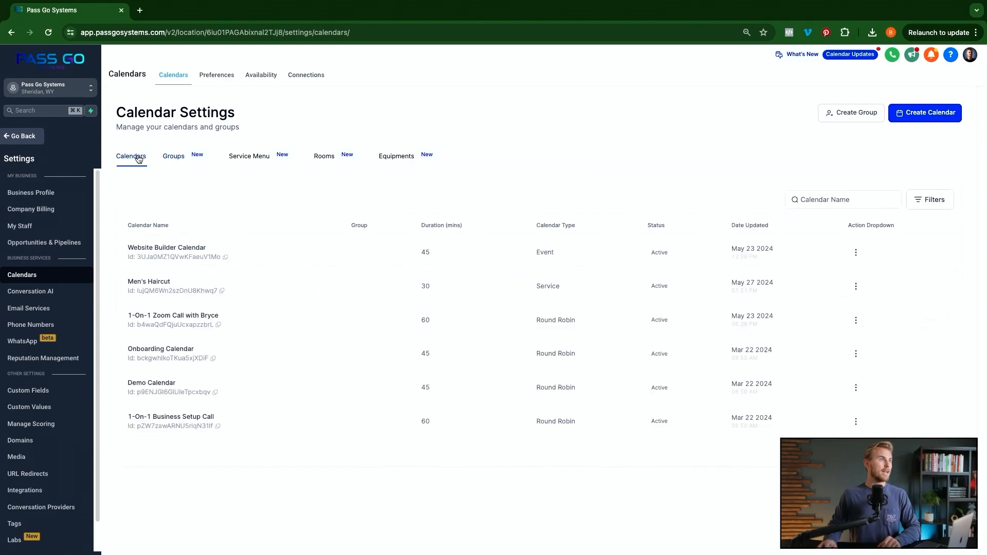
{"action": "left_click", "coordinate": [928, 113]}
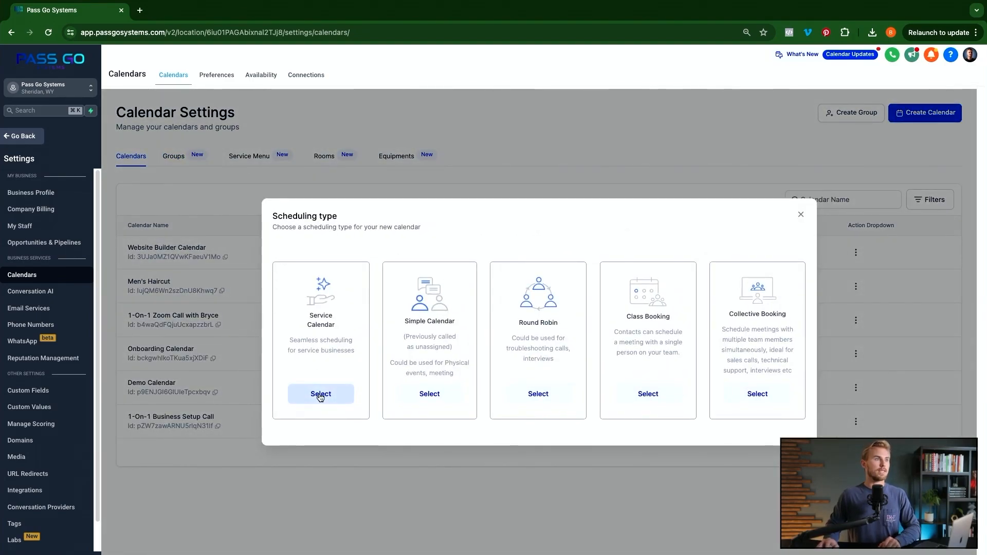
{"action": "left_click", "coordinate": [320, 395]}
{"action": "left_click", "coordinate": [486, 155]}
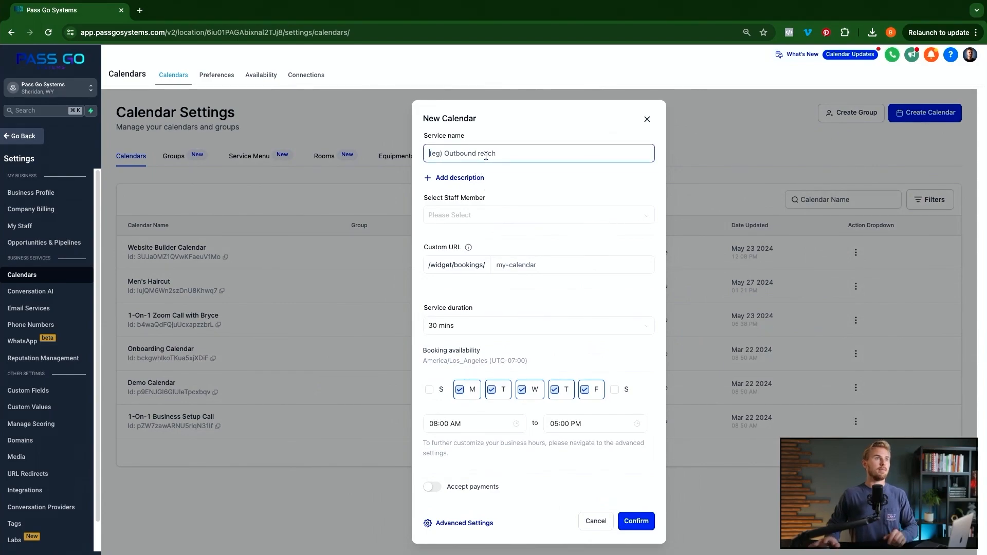
{"action": "type", "text": "Women's Har"}
{"action": "type", "text": "icut"}
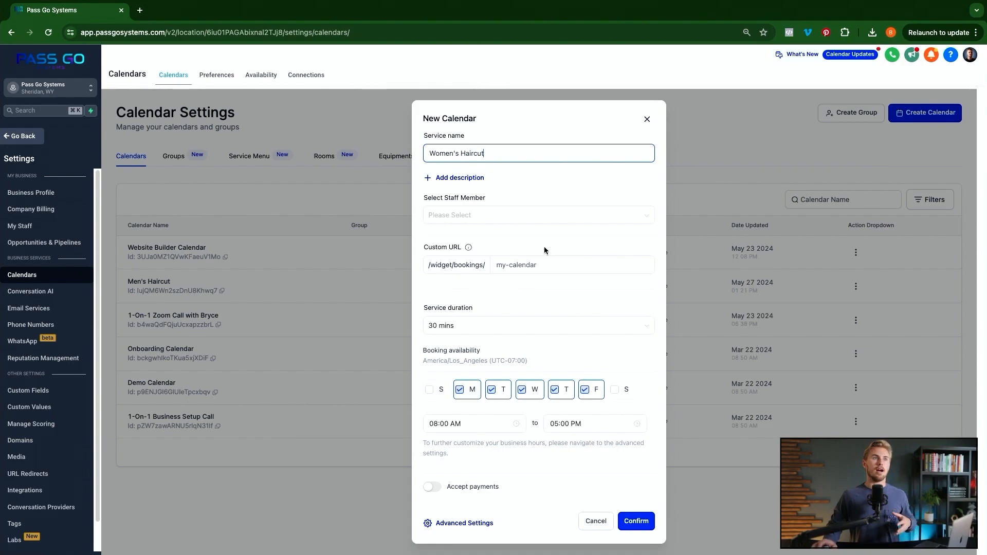
- Assign two staff members to the Women's Haircut service
{"action": "left_click", "coordinate": [516, 219]}
{"action": "left_click", "coordinate": [477, 237]}
{"action": "left_click", "coordinate": [447, 253]}
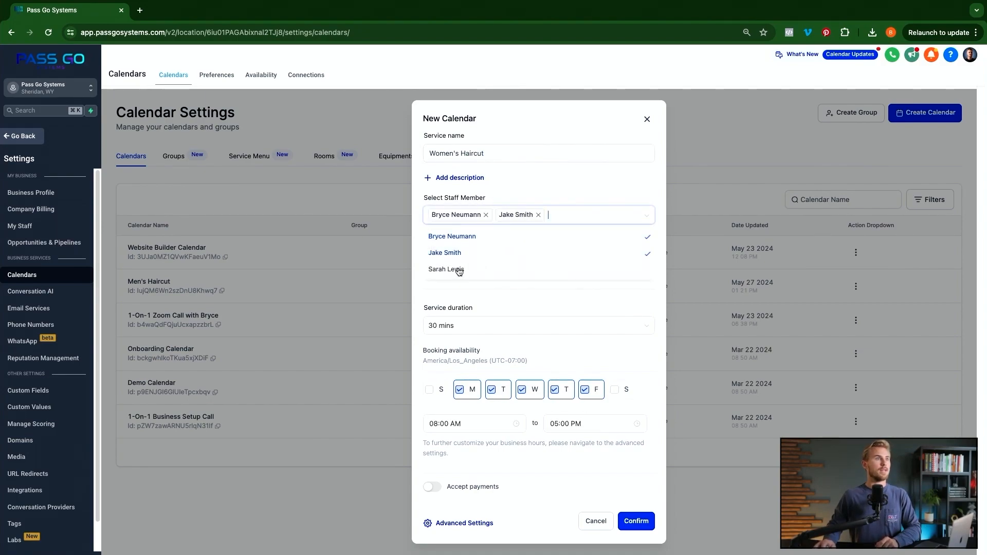
{"action": "left_click", "coordinate": [447, 252]}
{"action": "left_click", "coordinate": [453, 273]}
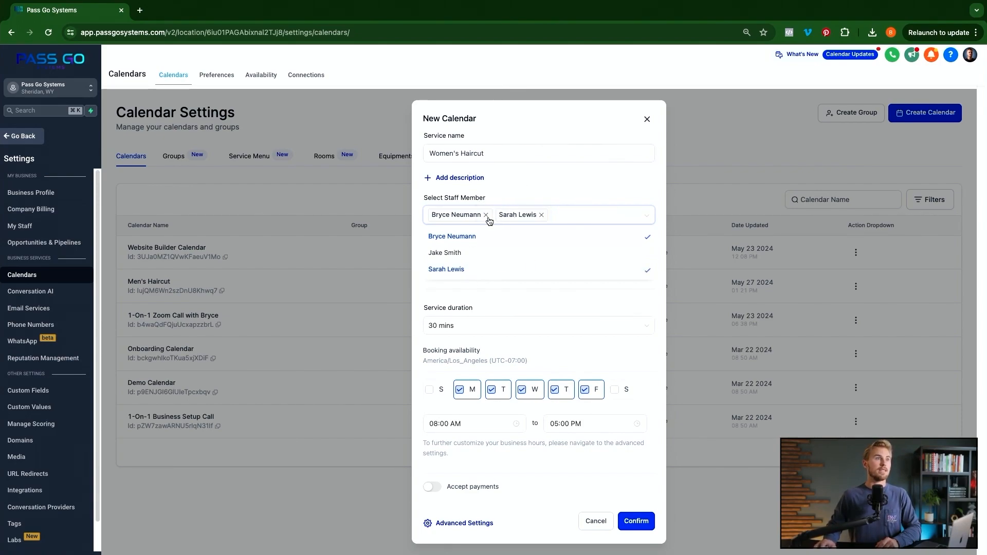
{"action": "left_click", "coordinate": [532, 187]}
- Set the URL to pass-go-womens-haircut, duration to 45 mins, and turn on payments
{"action": "left_click", "coordinate": [544, 267]}
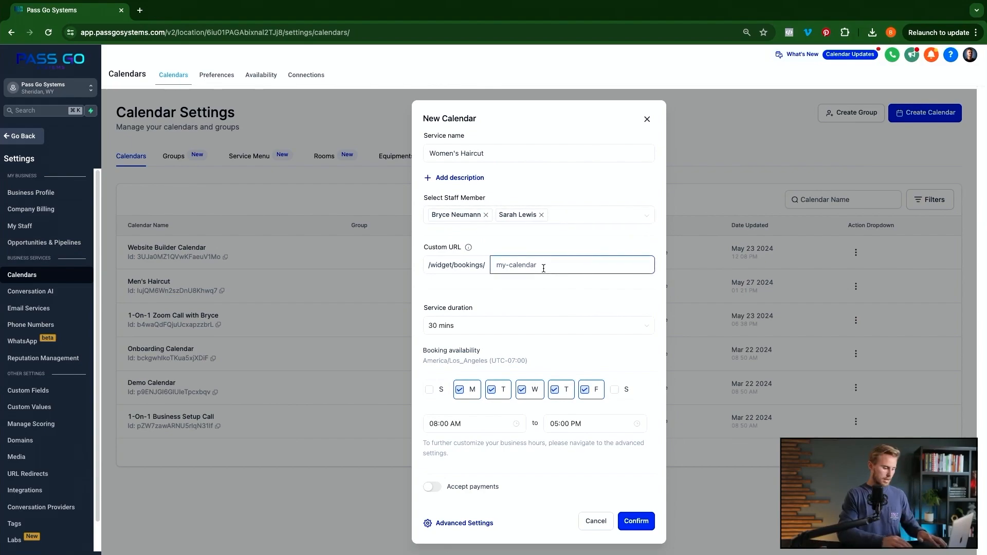
{"action": "type", "text": "pass-go"}
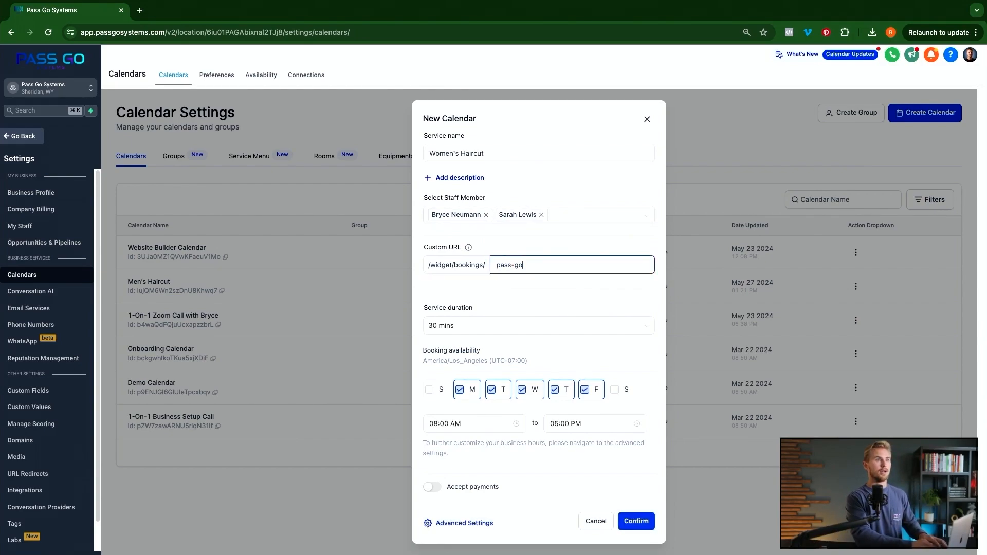
{"action": "type", "text": "-womens-haircut"}
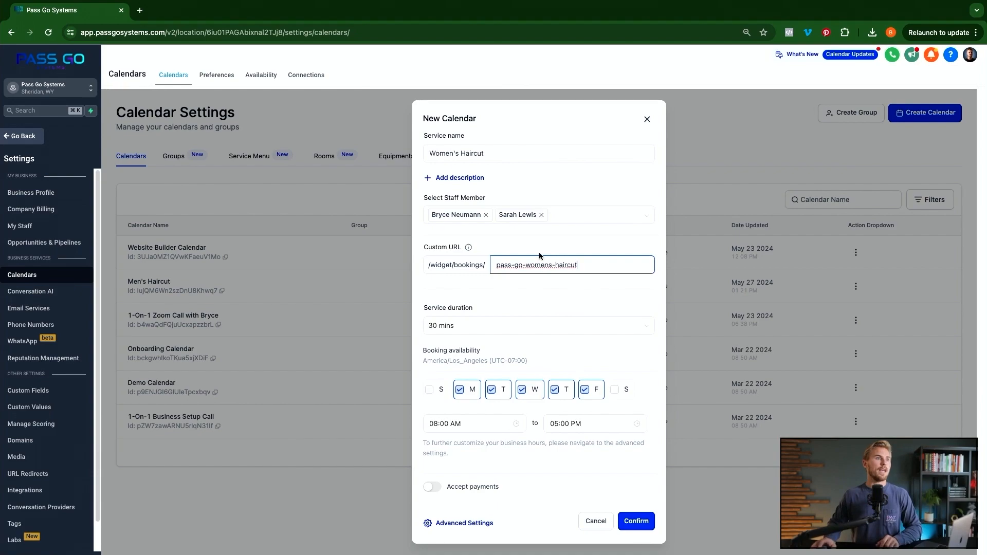
{"action": "left_click", "coordinate": [512, 329]}
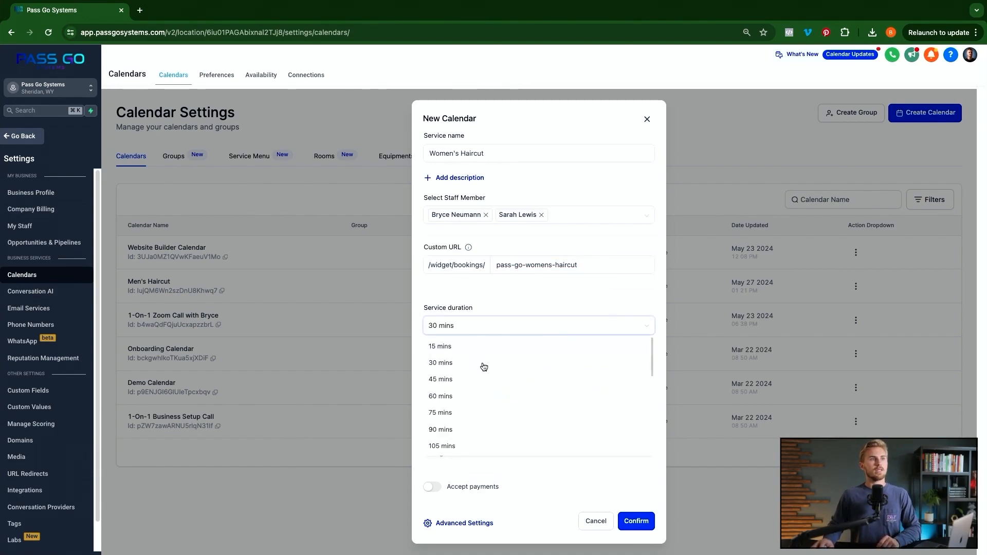
{"action": "left_click", "coordinate": [453, 381]}
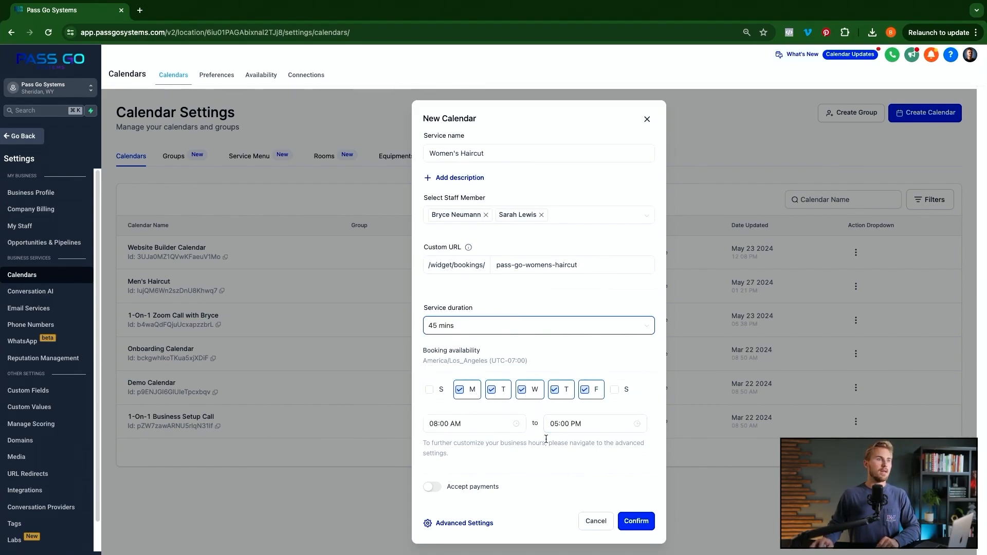
{"action": "left_click", "coordinate": [432, 486]}
- Set the price to 75 USD with description 'Women's haircuts' and confirm the new calendar
{"action": "left_click", "coordinate": [468, 513]}
{"action": "double_click", "coordinate": [468, 512]}
{"action": "scroll", "coordinate": [468, 514], "scroll_direction": "down", "scroll_amount": 2}
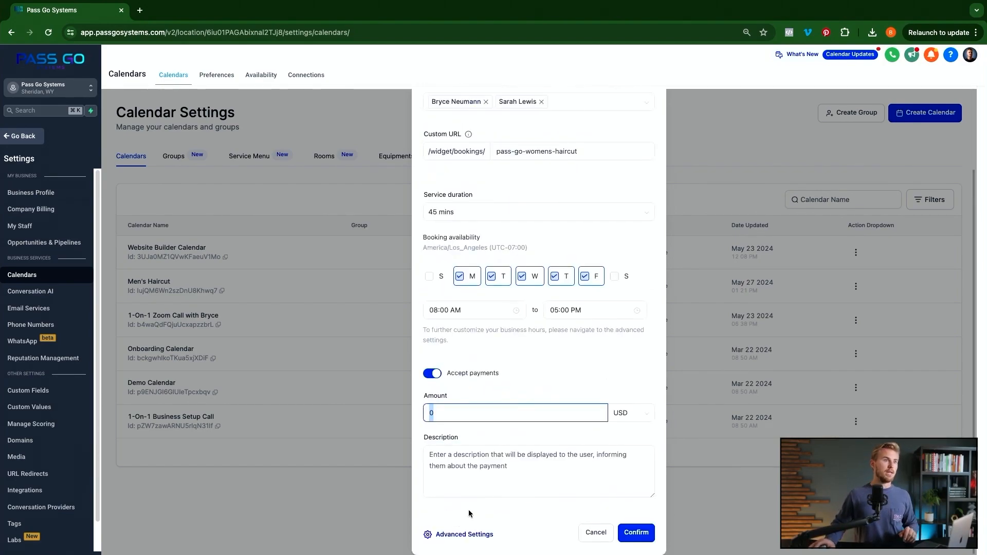
{"action": "type", "text": "75"}
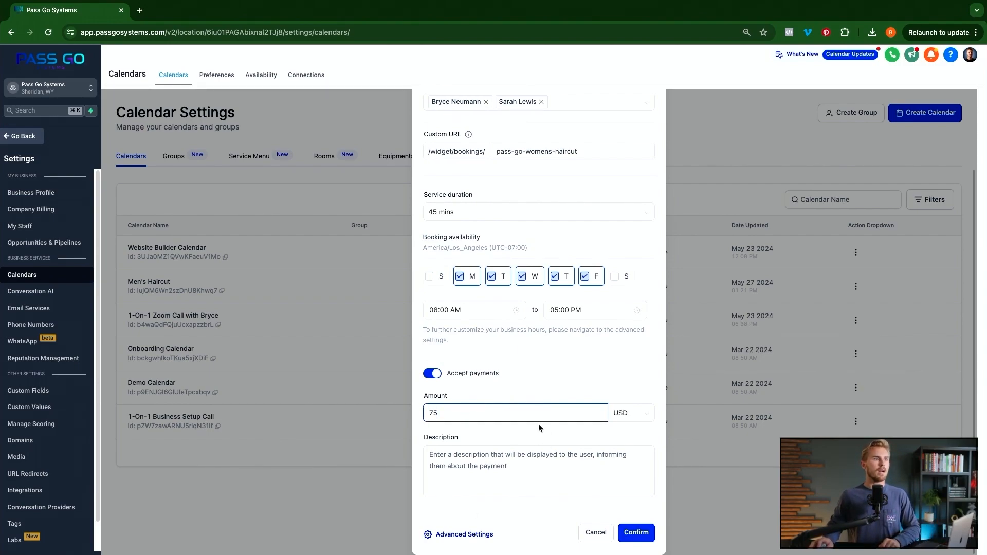
{"action": "left_click", "coordinate": [489, 466]}
{"action": "type", "text": "Wo"}
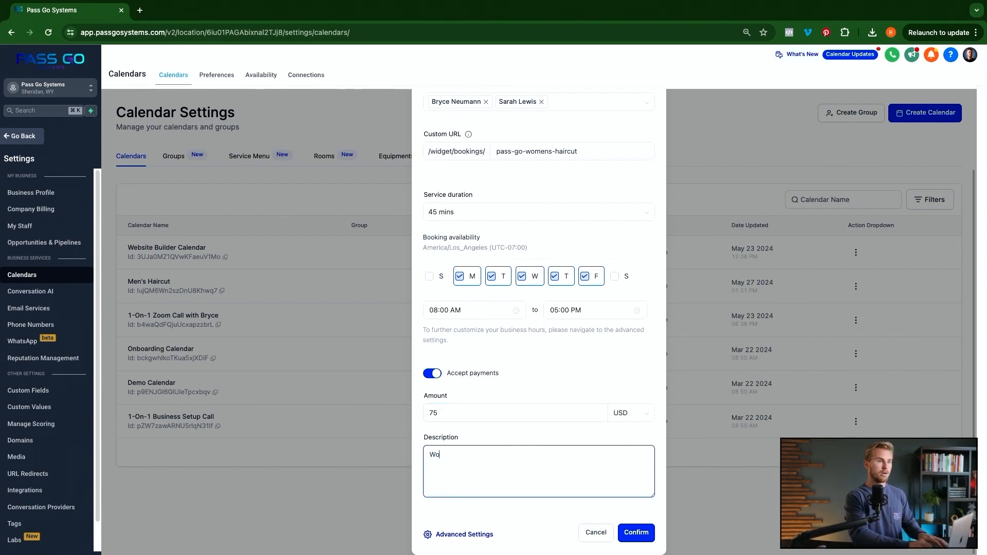
{"action": "type", "text": "men's haircuts"}
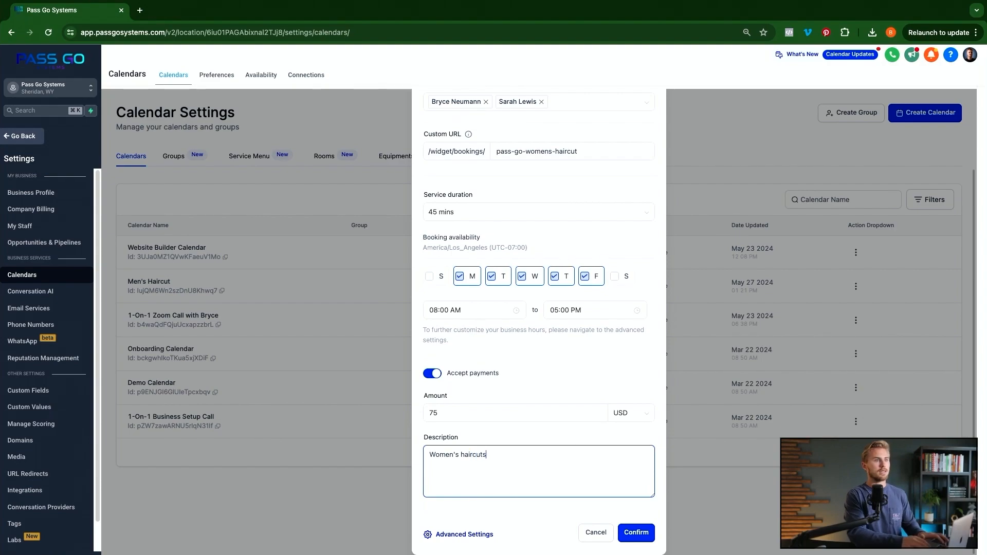
{"action": "left_click", "coordinate": [646, 538]}
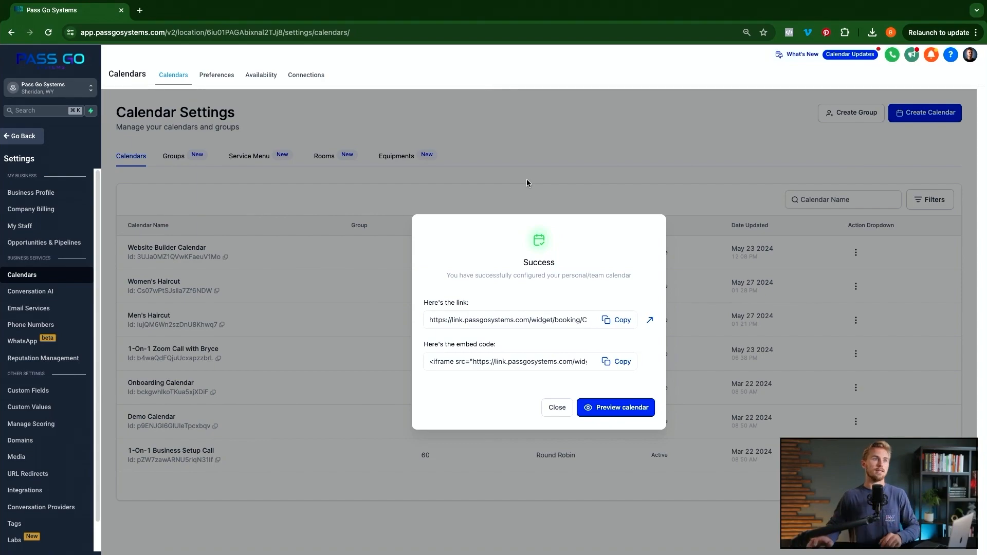
{"action": "key", "text": "Escape"}
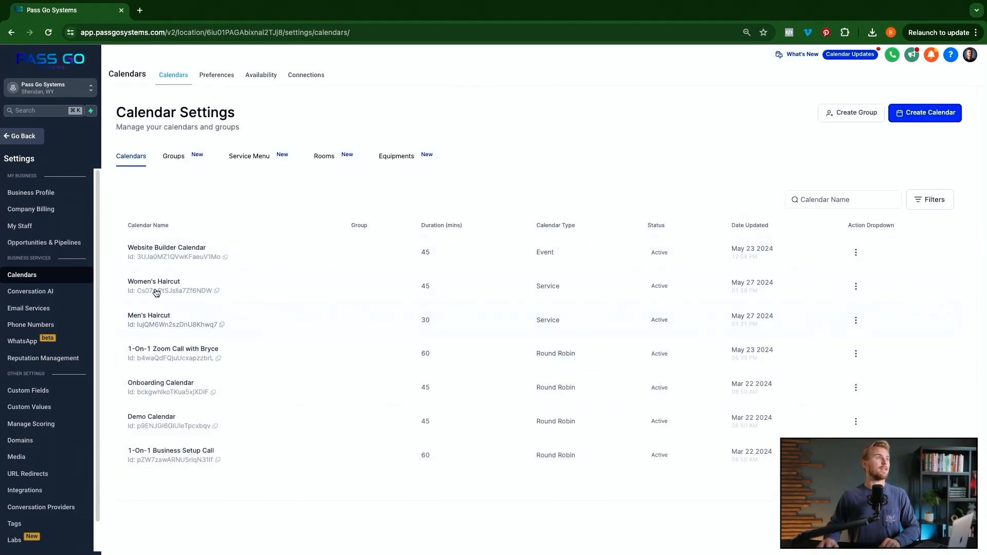
- Assign the Men's Haircut calendar to the Haircuts group and save it
{"action": "left_click", "coordinate": [174, 160]}
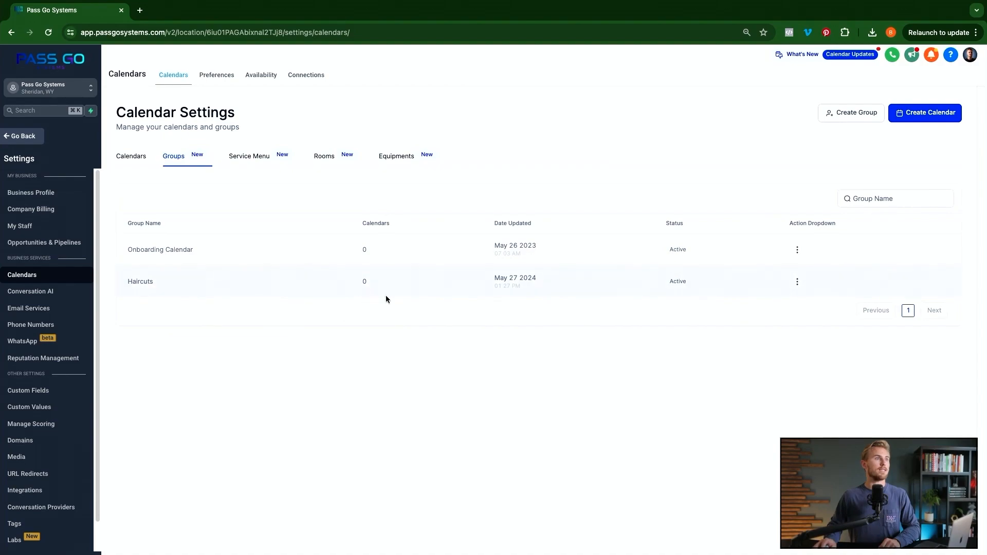
{"action": "left_click", "coordinate": [129, 156]}
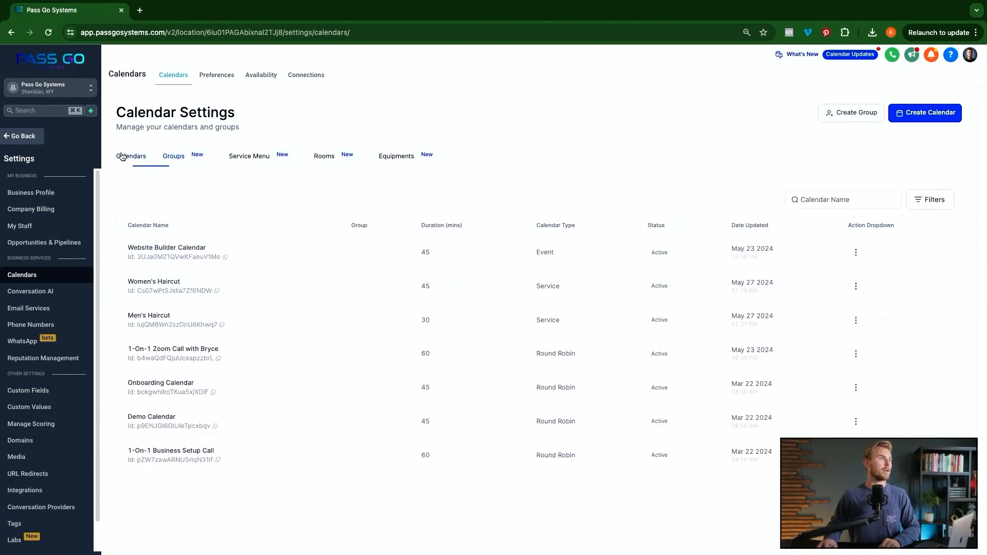
{"action": "left_click", "coordinate": [855, 320]}
{"action": "left_click", "coordinate": [840, 224]}
{"action": "left_click", "coordinate": [454, 409]}
{"action": "left_click", "coordinate": [431, 448]}
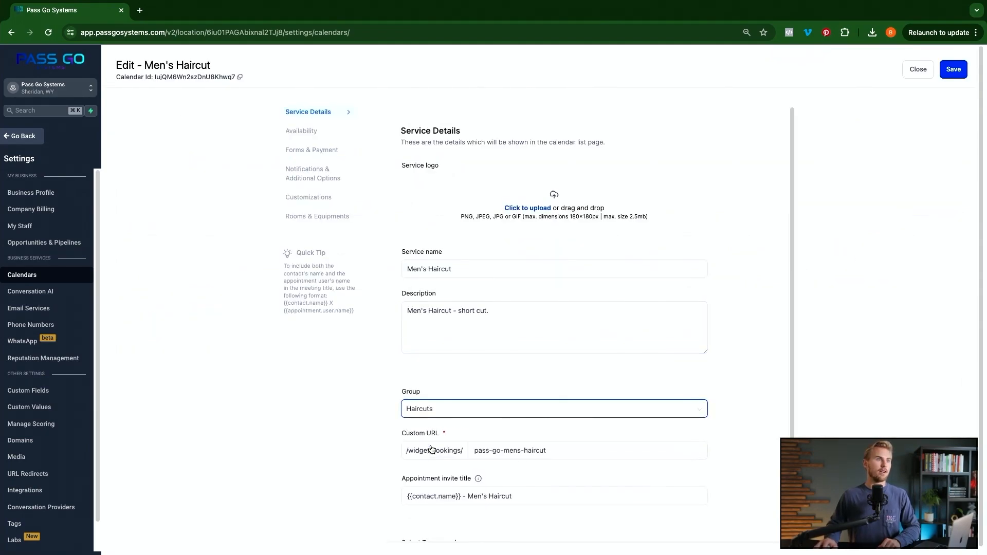
{"action": "left_click", "coordinate": [954, 71]}
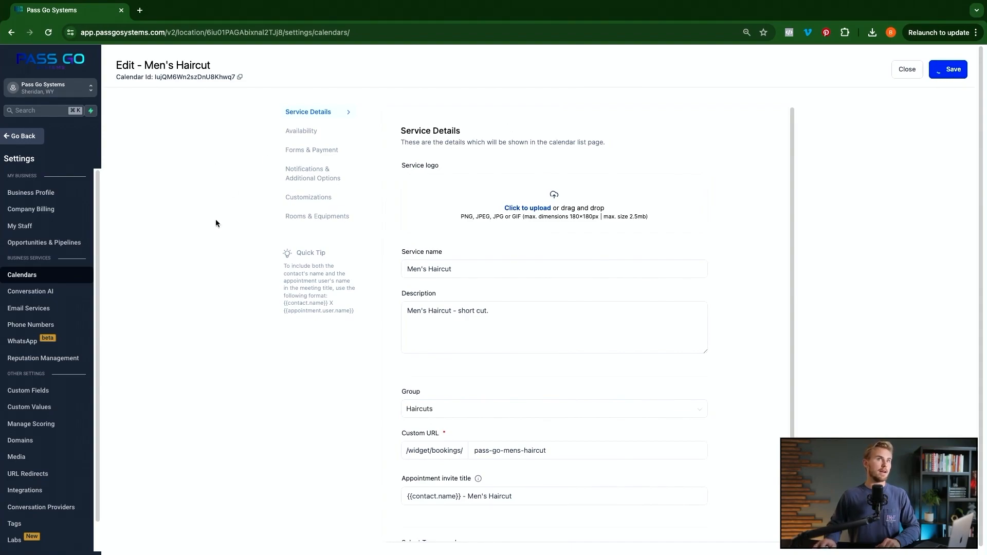
{"action": "left_click", "coordinate": [916, 70]}
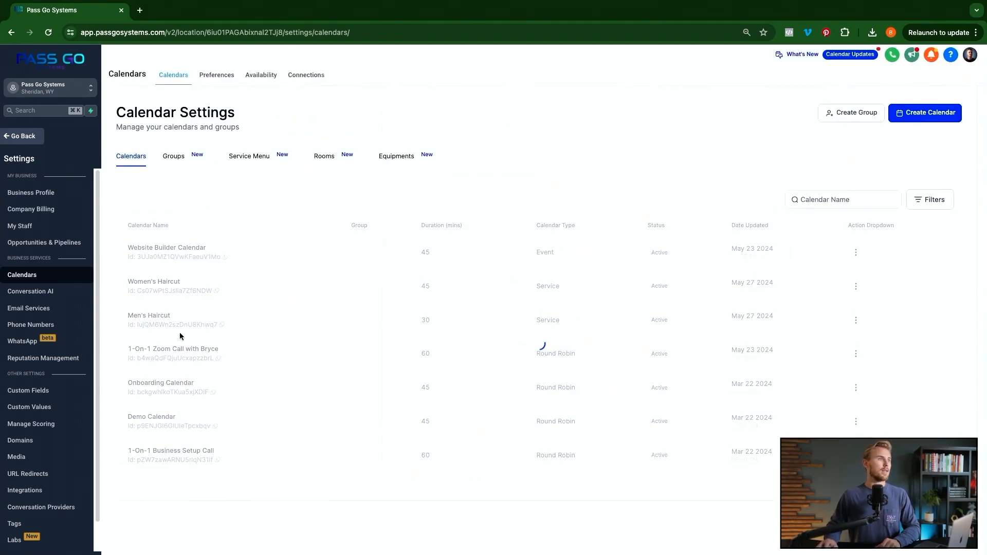
- Assign the Women's Haircut calendar to the Haircuts group and save it
{"action": "left_click", "coordinate": [867, 286]}
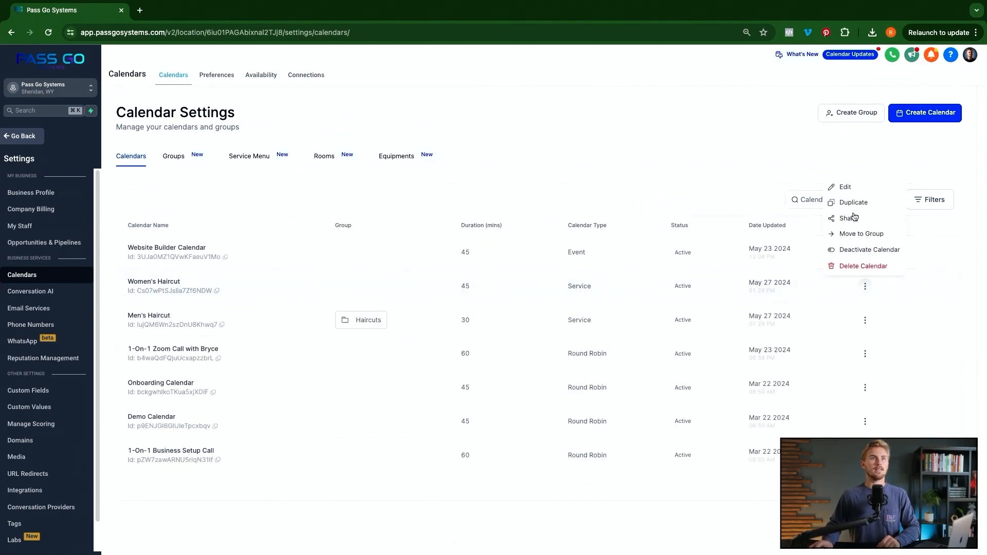
{"action": "left_click", "coordinate": [852, 192]}
{"action": "left_click", "coordinate": [517, 407]}
{"action": "left_click", "coordinate": [434, 449]}
{"action": "left_click", "coordinate": [951, 71]}
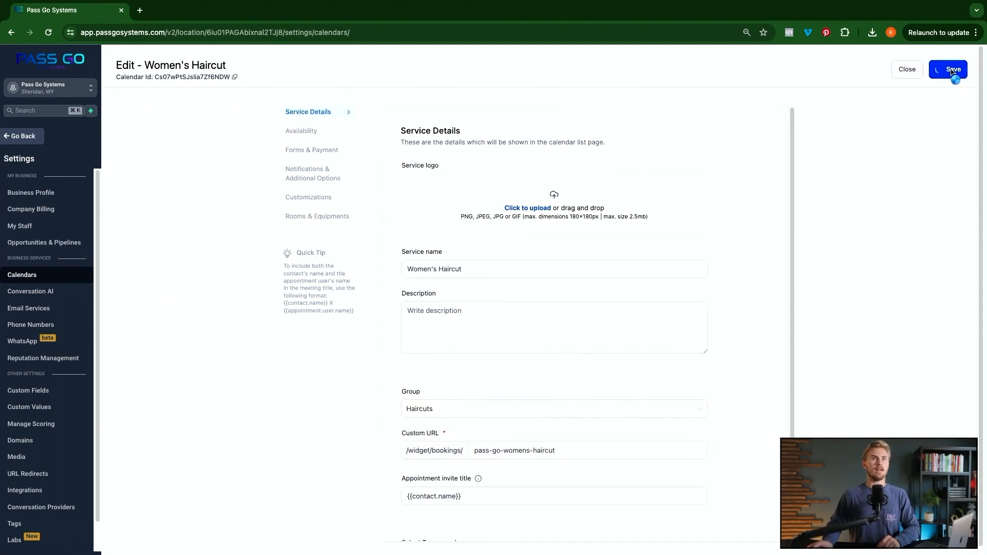
{"action": "left_click", "coordinate": [912, 72]}
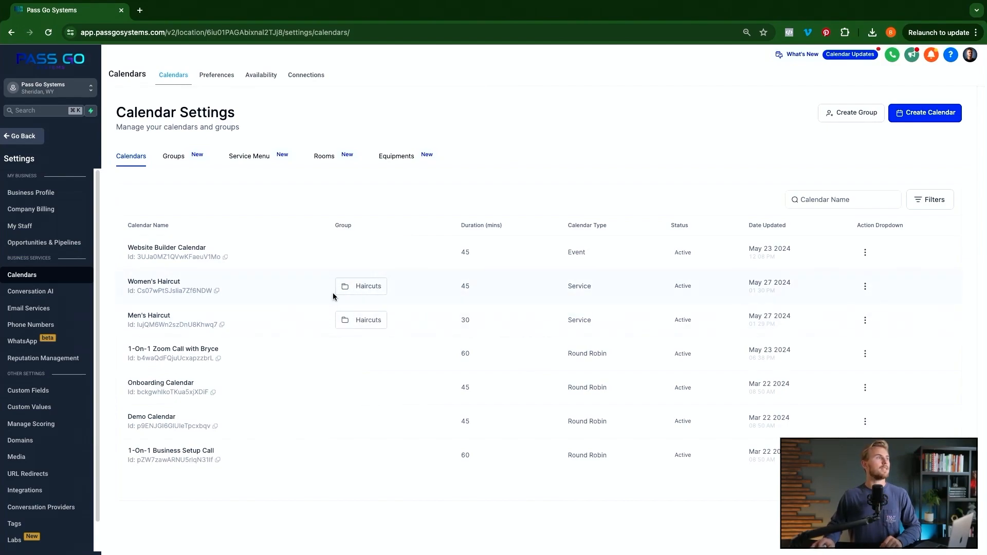
- Open the Demo page of the Demo website in the page builder via Sites > Websites
{"action": "left_click", "coordinate": [34, 140]}
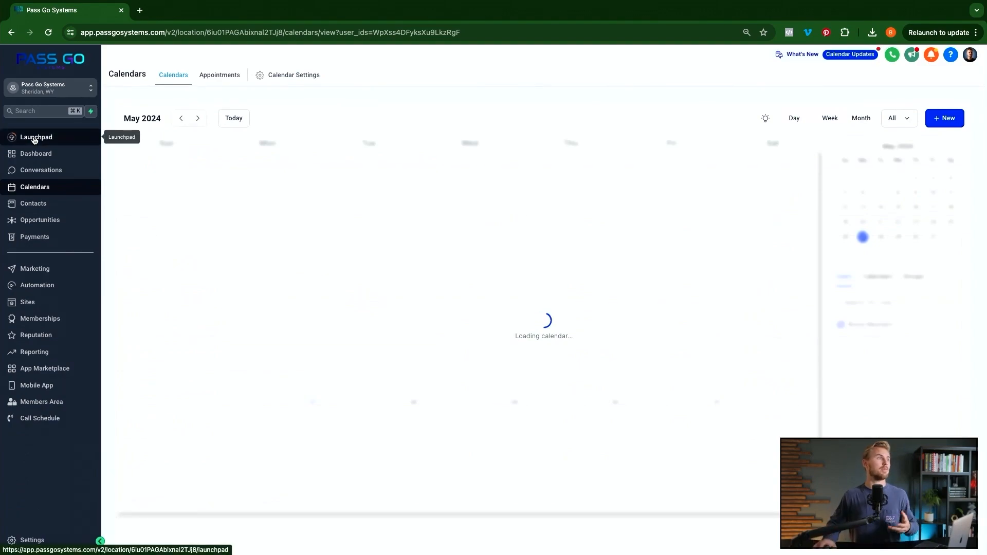
{"action": "left_click", "coordinate": [45, 303]}
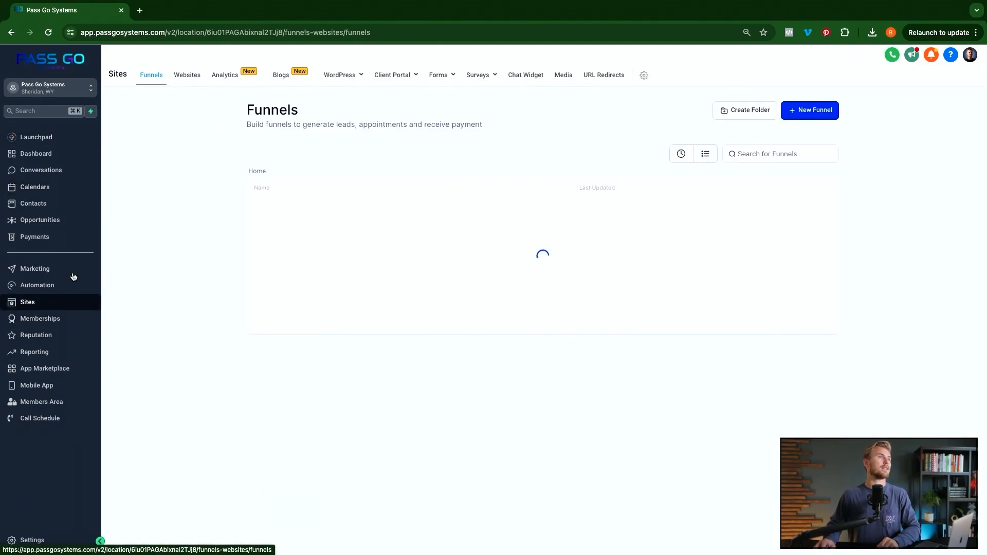
{"action": "left_click", "coordinate": [188, 76]}
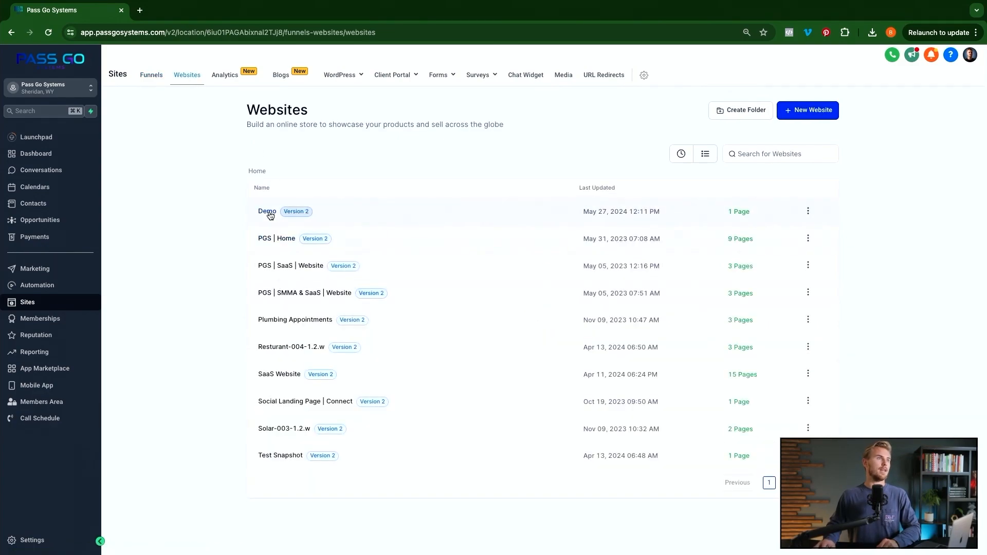
{"action": "left_click", "coordinate": [268, 212]}
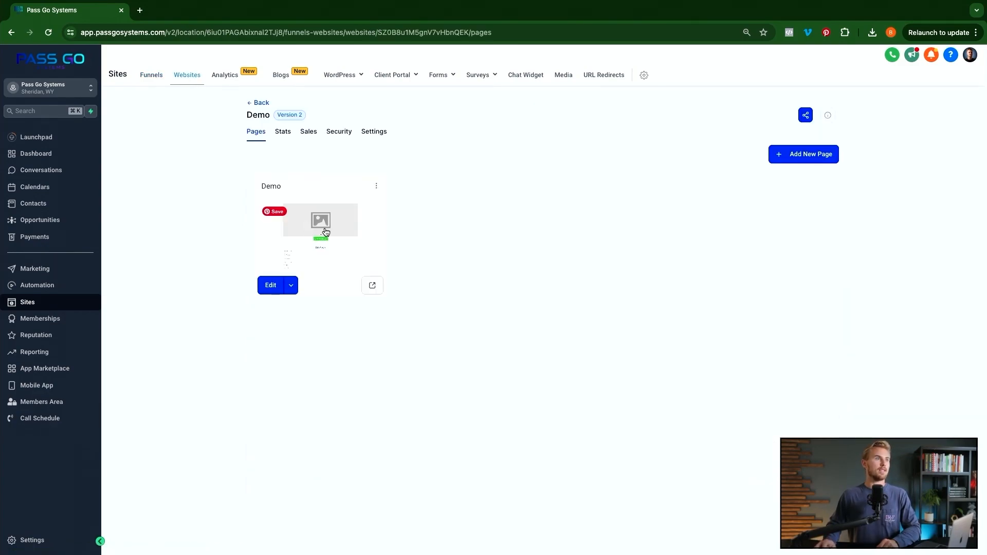
{"action": "left_click", "coordinate": [325, 232]}
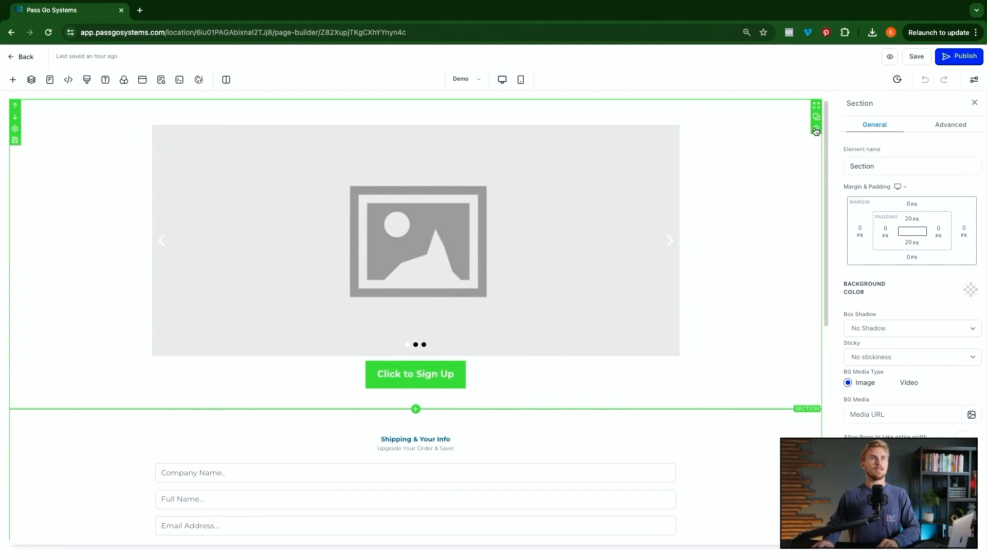
- Delete the carousel and Shipping & Your Info sections and add a full-width section with a one-column row
{"action": "left_click", "coordinate": [816, 129]}
{"action": "left_click", "coordinate": [817, 129]}
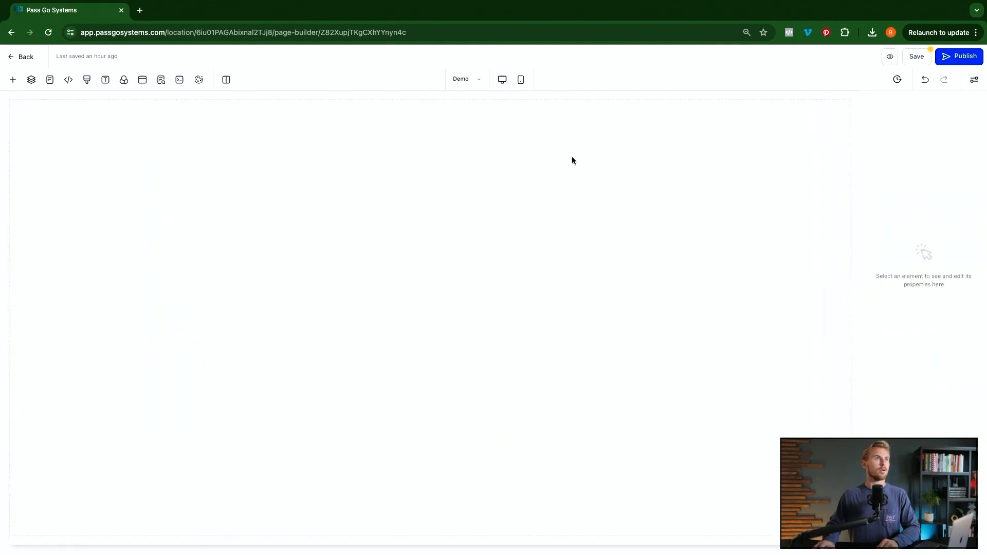
{"action": "left_click", "coordinate": [12, 80]}
{"action": "left_click_drag", "start_coordinate": [129, 152], "coordinate": [462, 239]}
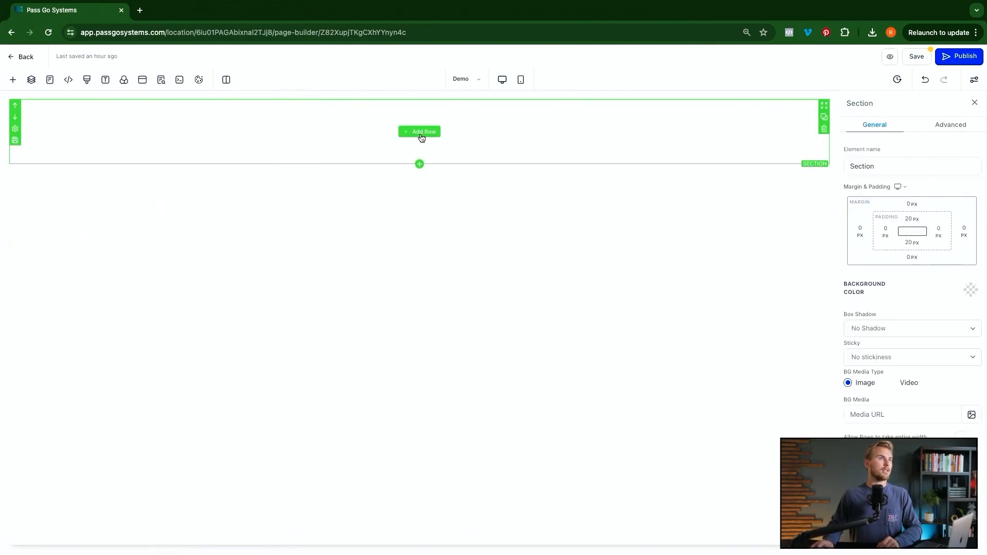
{"action": "left_click", "coordinate": [419, 132]}
{"action": "left_click_drag", "start_coordinate": [106, 155], "coordinate": [433, 152]}
- Add a Calendar element to the column and embed the Men's Haircut calendar
{"action": "left_click", "coordinate": [161, 132]}
{"action": "type", "text": "cal"}
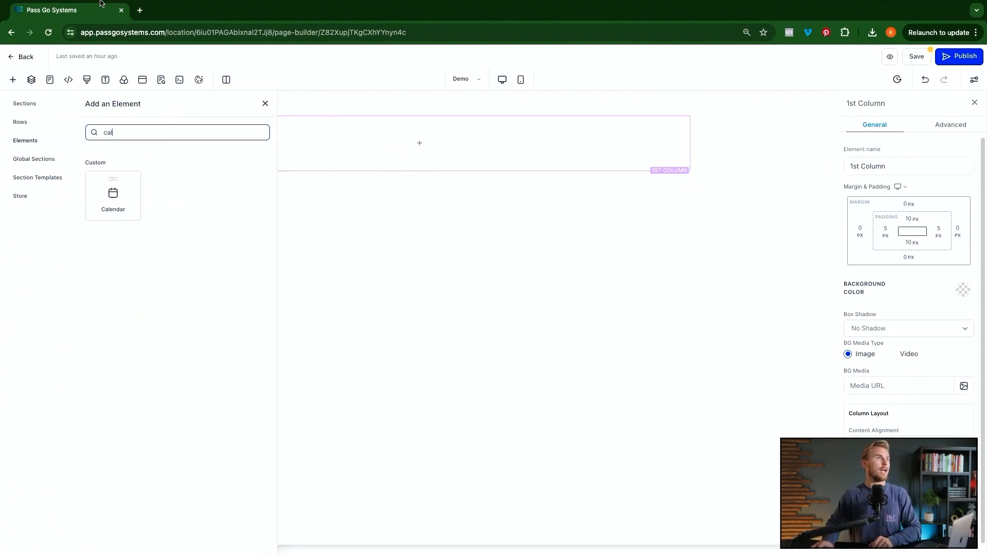
{"action": "left_click_drag", "start_coordinate": [113, 195], "coordinate": [433, 150]}
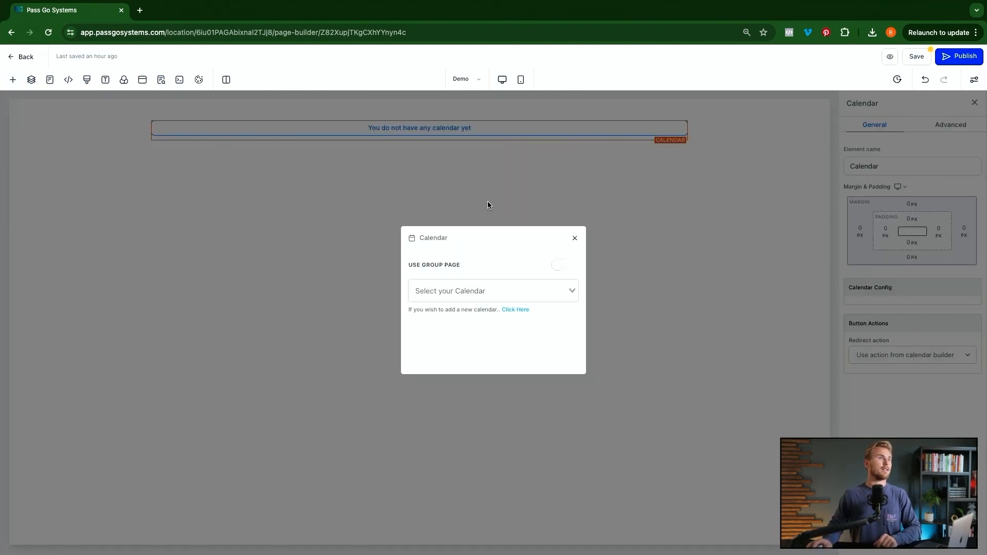
{"action": "left_click", "coordinate": [508, 293]}
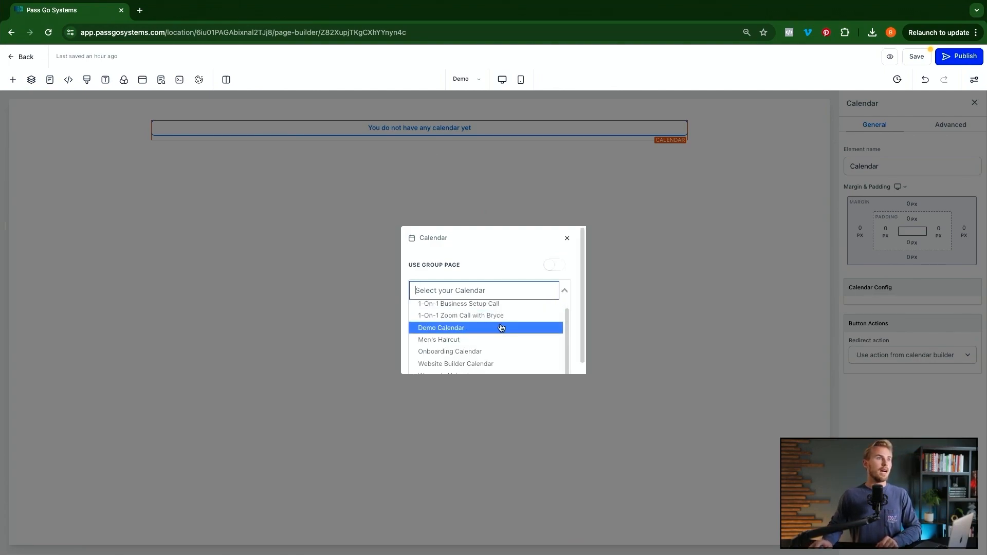
{"action": "left_click", "coordinate": [469, 340]}
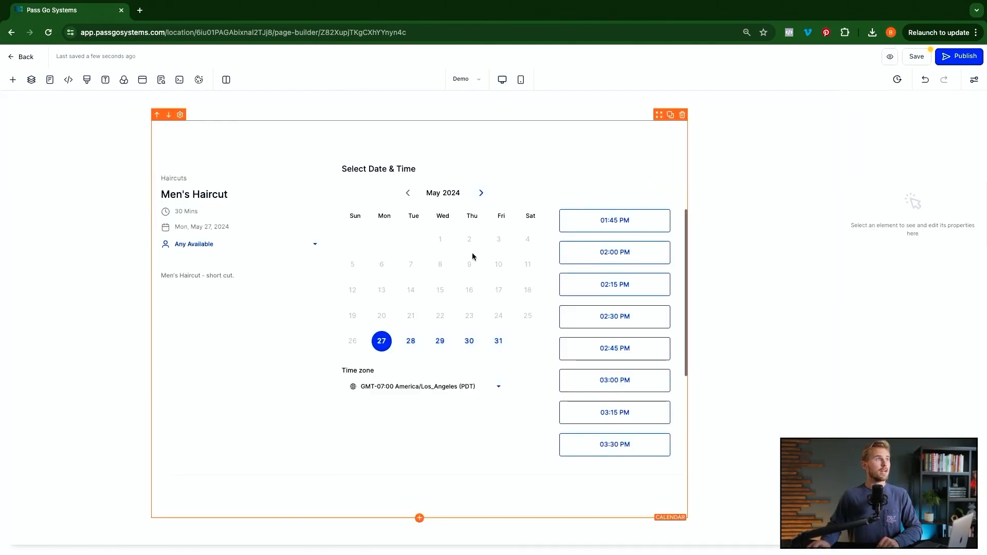
- Add a second Calendar element at the page top embedding the Women's Haircut calendar
{"action": "left_click", "coordinate": [13, 79]}
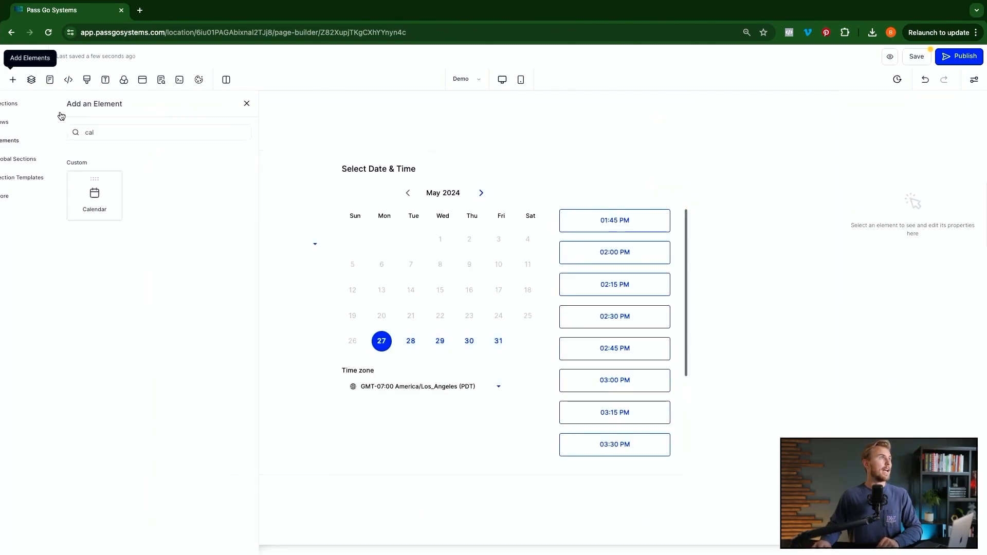
{"action": "left_click_drag", "start_coordinate": [110, 194], "coordinate": [414, 190]}
{"action": "left_click", "coordinate": [470, 290]}
{"action": "scroll", "coordinate": [462, 346], "scroll_direction": "down", "scroll_amount": 1}
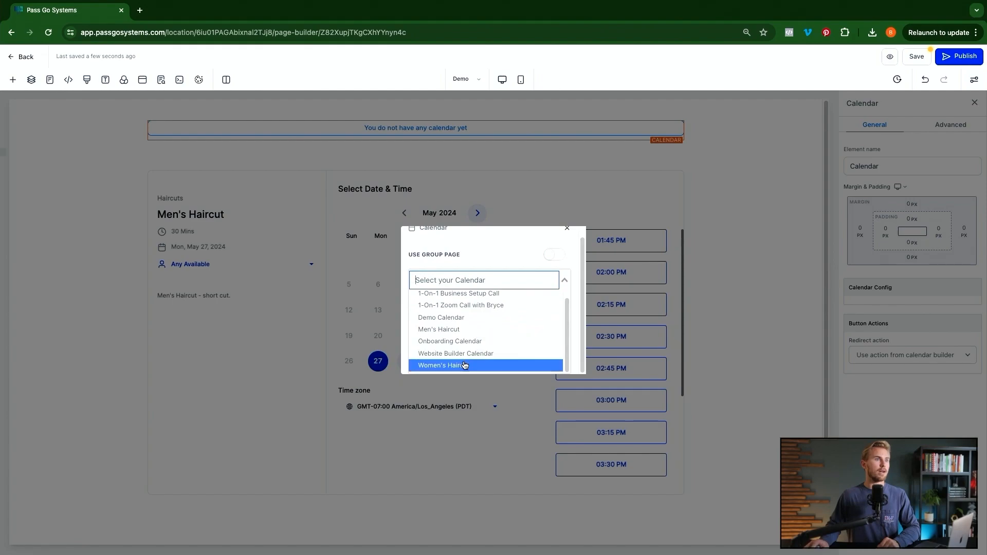
{"action": "left_click", "coordinate": [461, 364]}
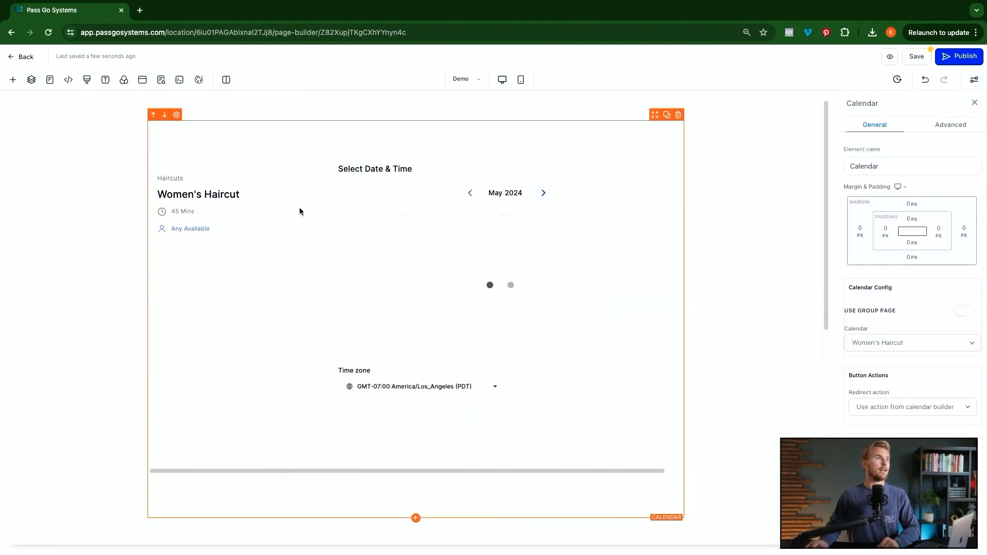
- Scroll through the updated page and save it
{"action": "scroll", "coordinate": [455, 260], "scroll_direction": "down", "scroll_amount": 5}
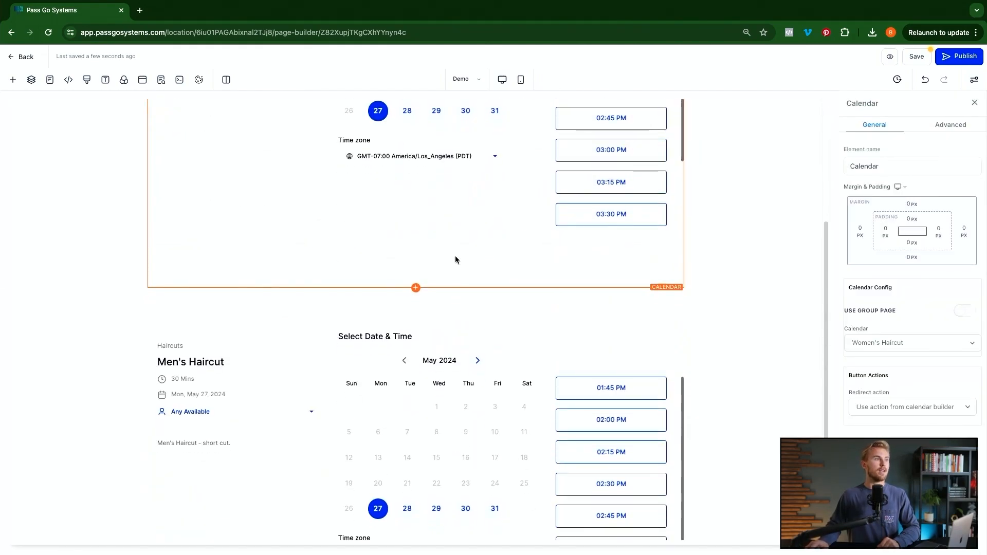
{"action": "scroll", "coordinate": [455, 260], "scroll_direction": "down", "scroll_amount": 2}
{"action": "scroll", "coordinate": [334, 334], "scroll_direction": "down", "scroll_amount": 1}
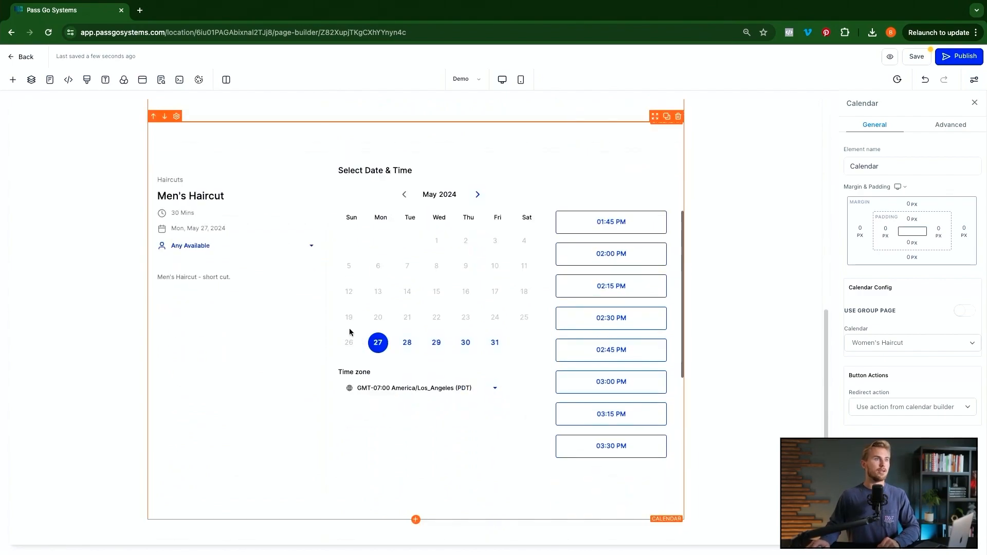
{"action": "left_click", "coordinate": [916, 57]}
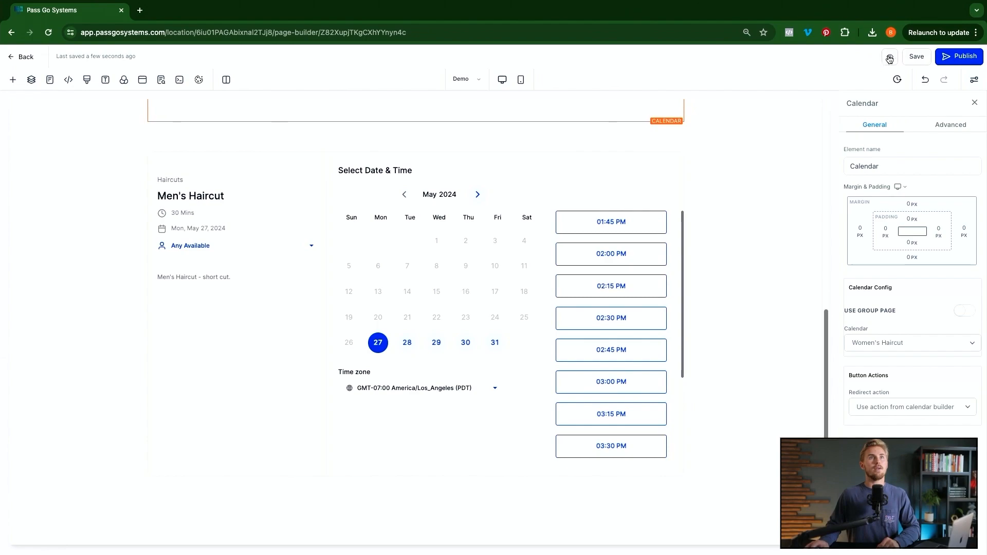
{"action": "left_click", "coordinate": [889, 58]}
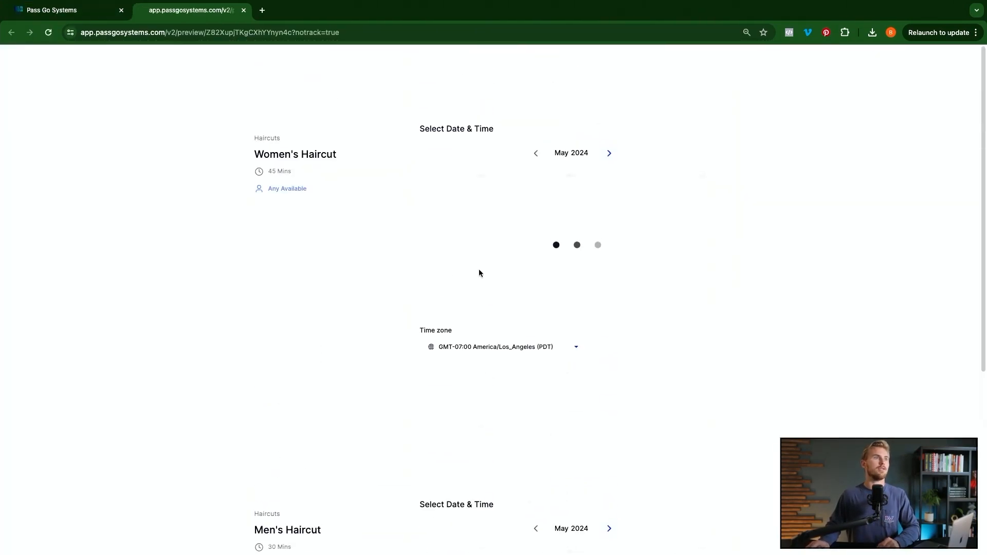
{"action": "scroll", "coordinate": [480, 268], "scroll_direction": "down", "scroll_amount": 5}
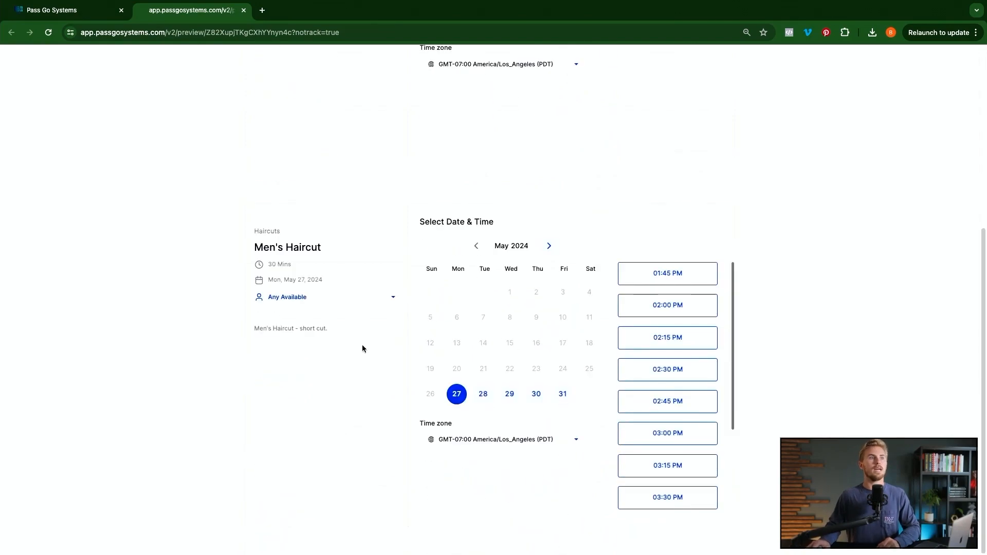
{"action": "scroll", "coordinate": [414, 366], "scroll_direction": "up", "scroll_amount": 5}
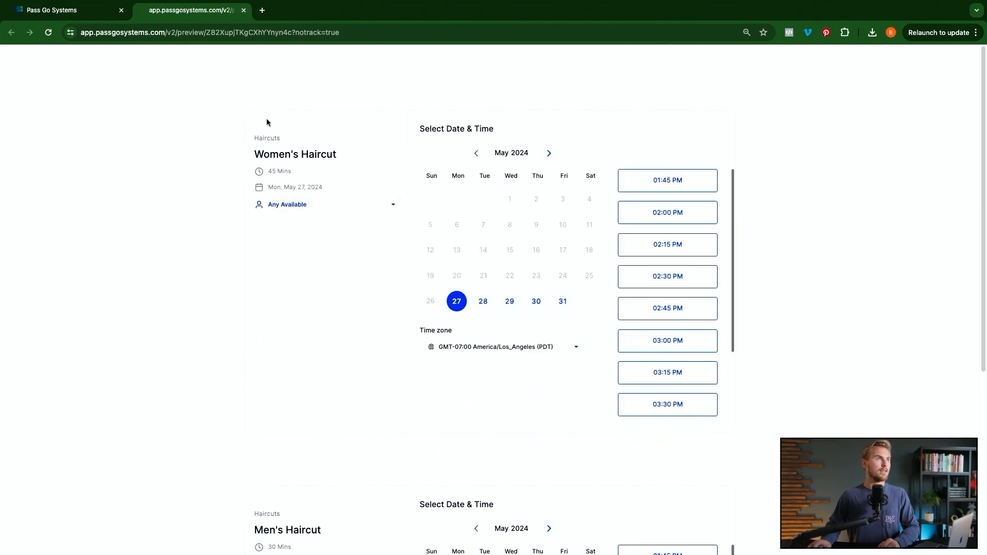
{"action": "left_click", "coordinate": [244, 11]}
{"action": "scroll", "coordinate": [441, 249], "scroll_direction": "down", "scroll_amount": 2}
{"action": "left_click", "coordinate": [678, 341]}
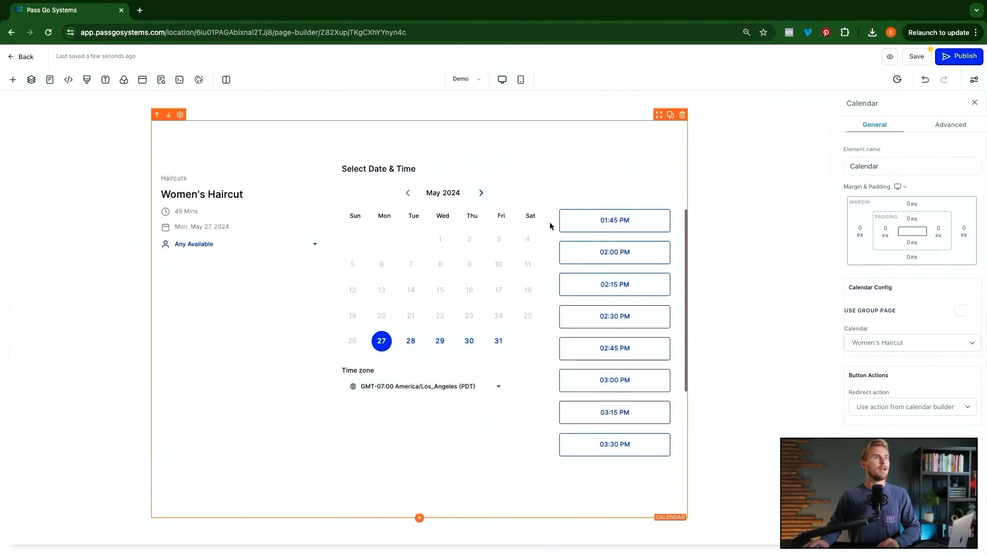
- Delete the existing calendar section and drop a new Calendar element into the empty column
{"action": "left_click", "coordinate": [684, 110]}
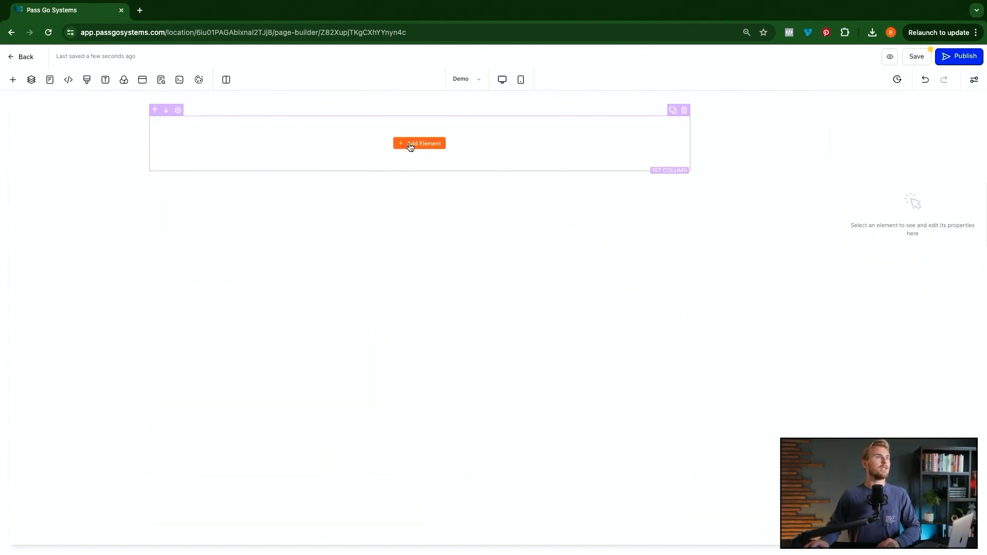
{"action": "left_click", "coordinate": [411, 147]}
{"action": "left_click_drag", "start_coordinate": [112, 193], "coordinate": [422, 164]}
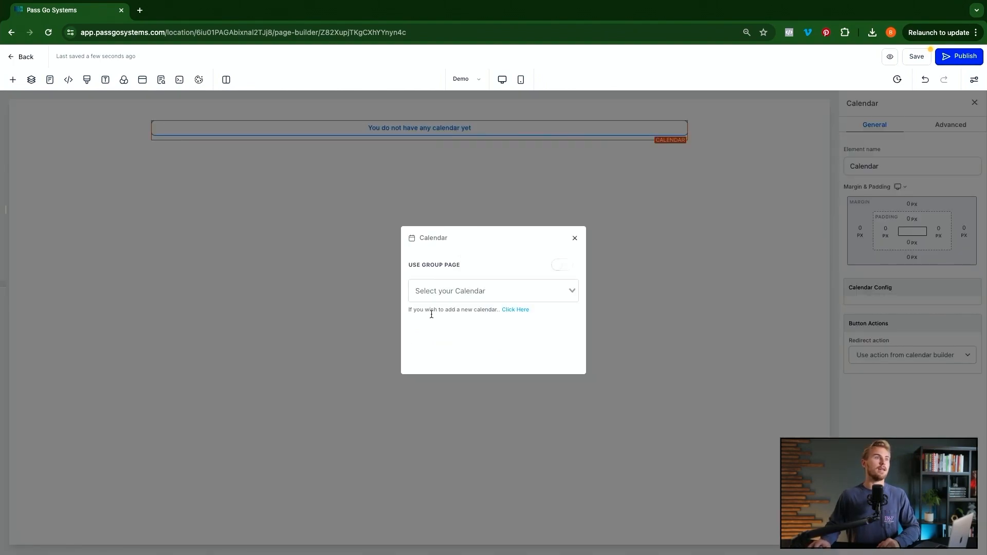
- Switch the calendar to group page mode via Men's Haircut to load Haircuts, save, and preview
{"action": "left_click", "coordinate": [557, 268]}
{"action": "left_click", "coordinate": [490, 292]}
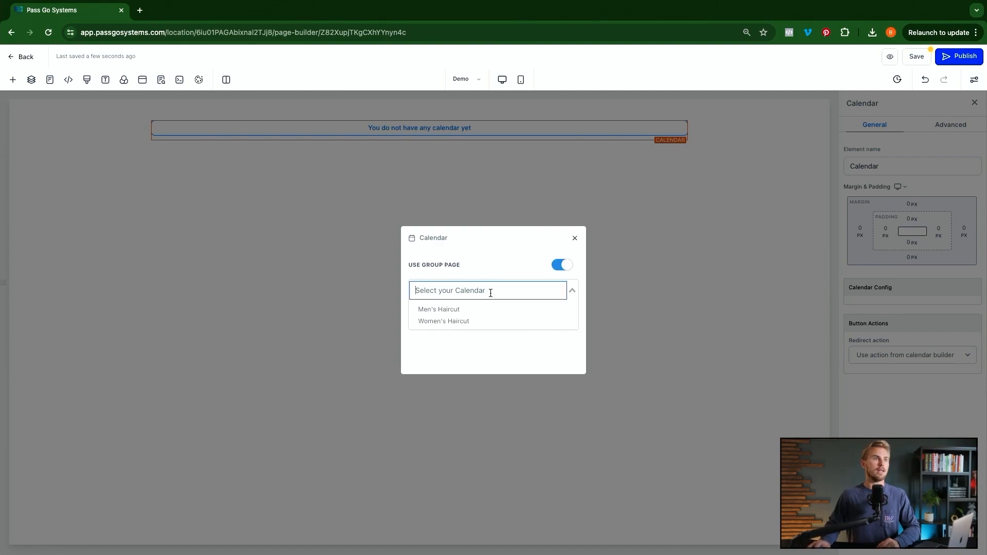
{"action": "left_click", "coordinate": [451, 310]}
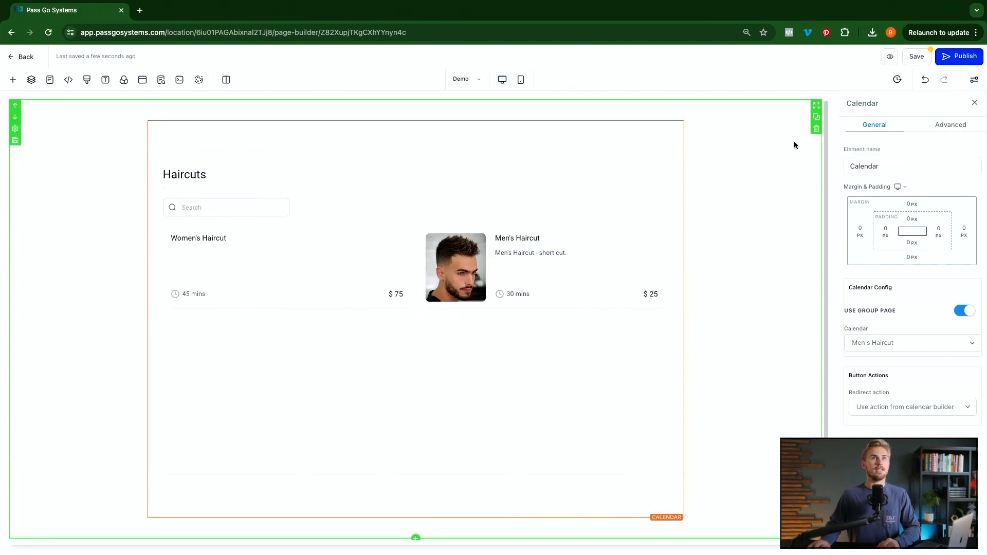
{"action": "left_click", "coordinate": [916, 56]}
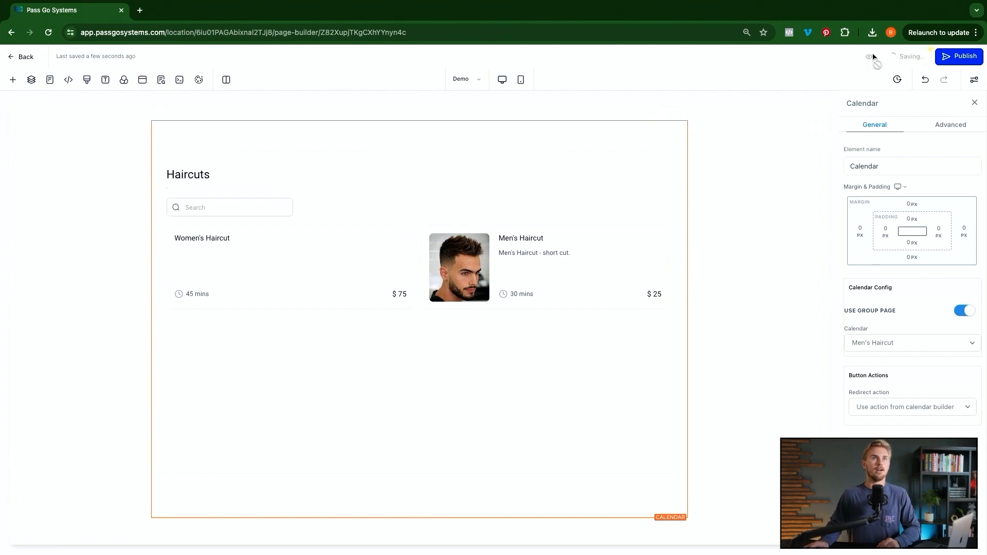
{"action": "left_click", "coordinate": [889, 58]}
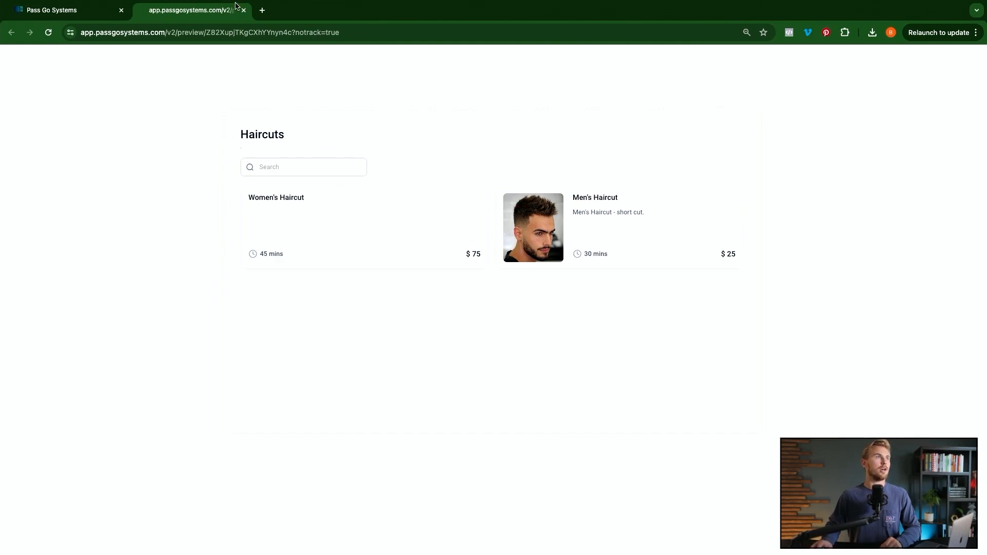
- Search Google Images for 'womens haircuts' and save a women's haircut photo to the computer
{"action": "left_click", "coordinate": [263, 11]}
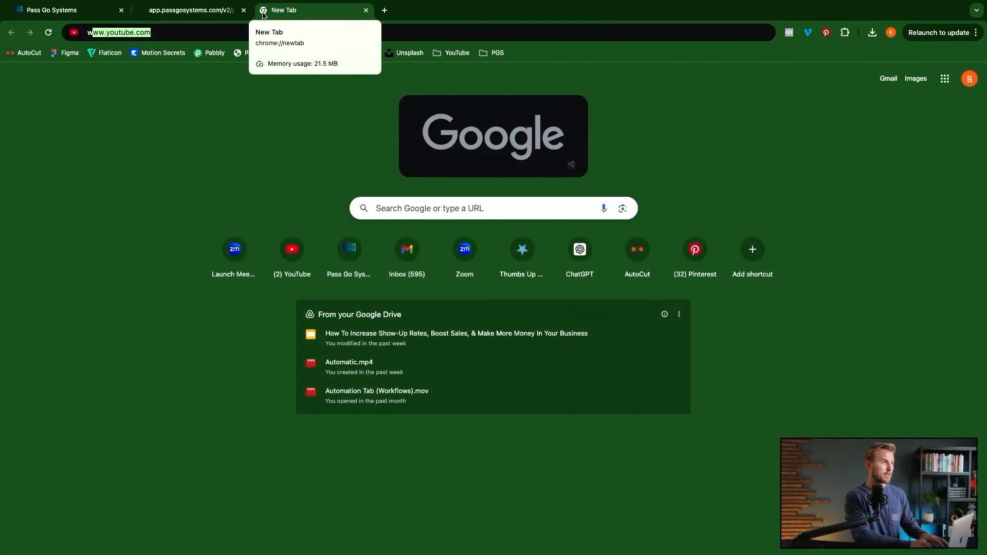
{"action": "type", "text": "womens haircuts"}
{"action": "key", "text": "Return"}
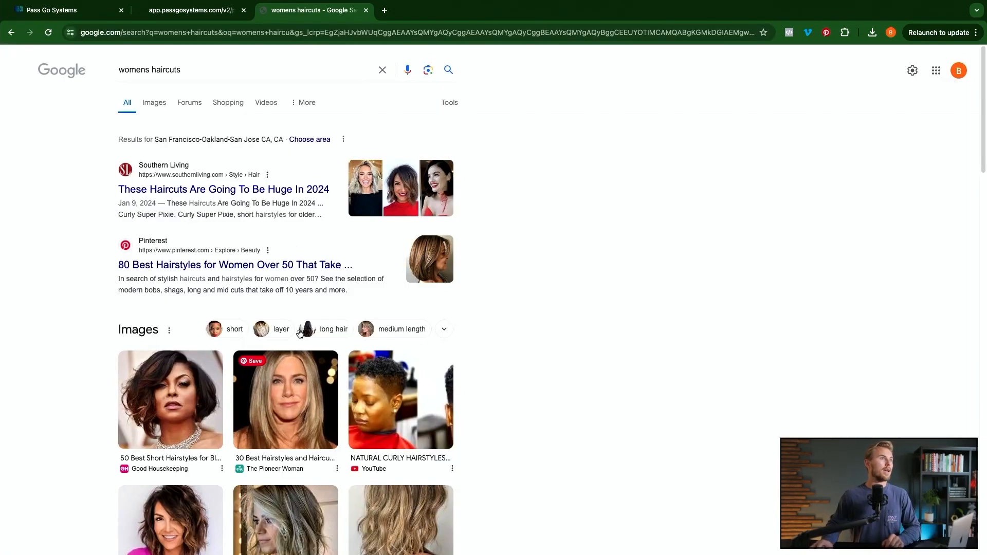
{"action": "left_click", "coordinate": [152, 107]}
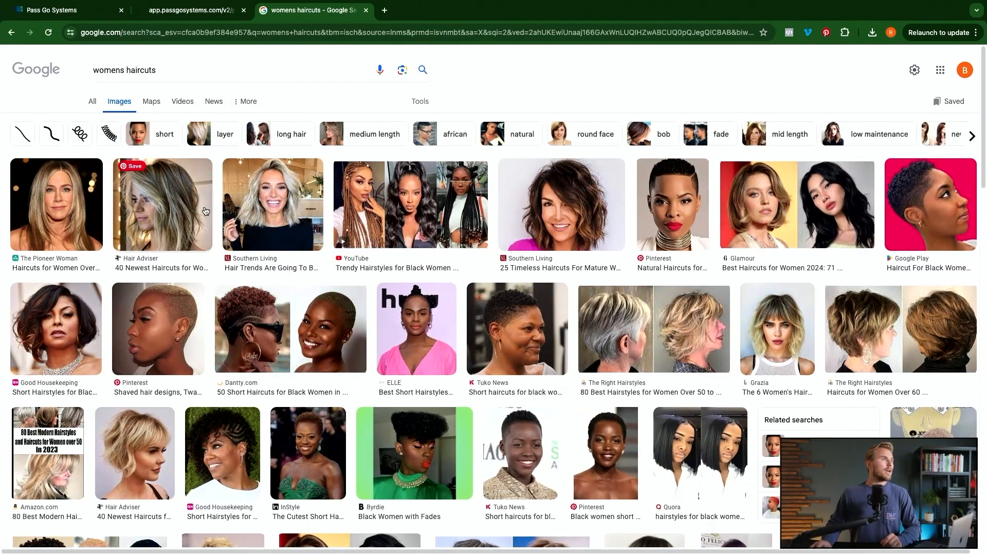
{"action": "left_click", "coordinate": [186, 209]}
{"action": "right_click", "coordinate": [804, 261]}
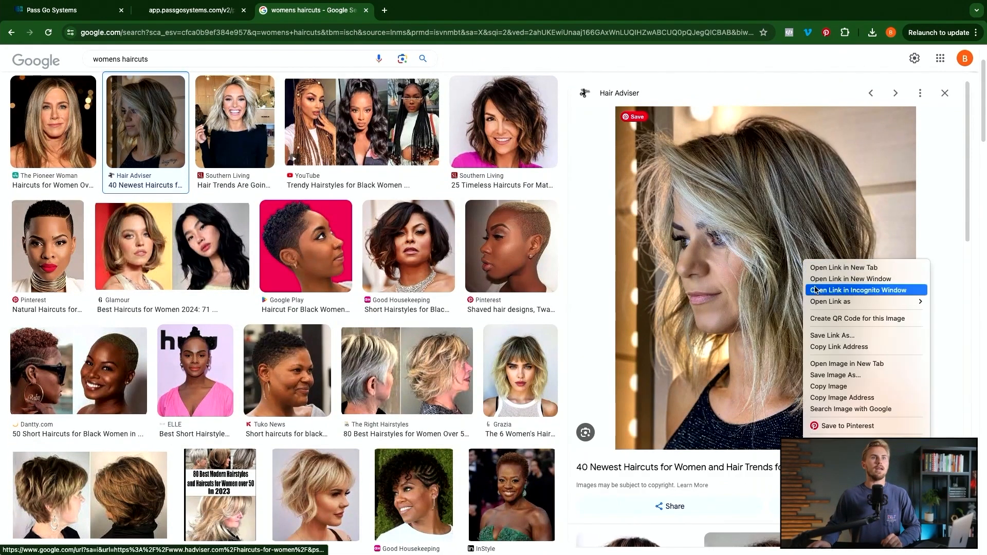
{"action": "left_click", "coordinate": [843, 377]}
{"action": "left_click", "coordinate": [64, 10]}
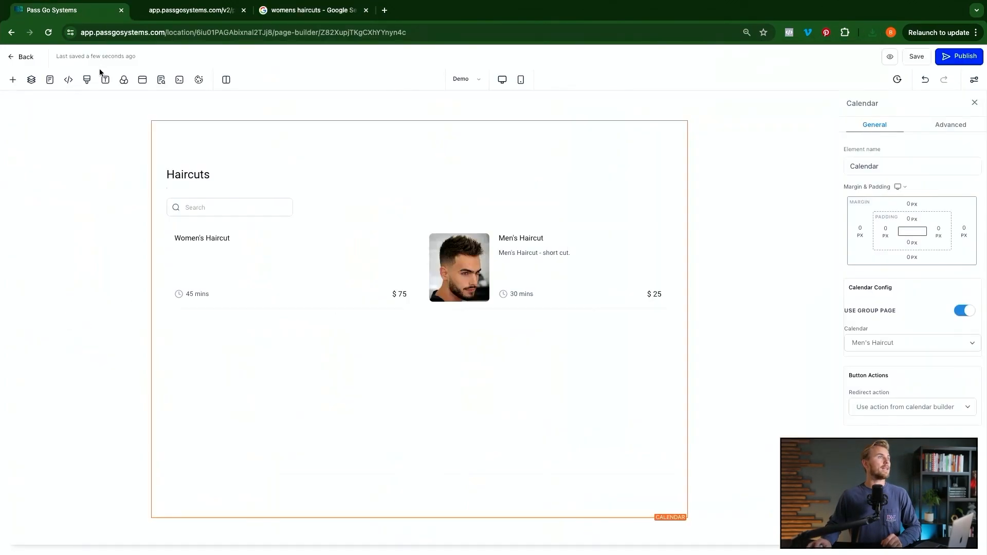
- Open the Women's Haircut calendar for editing from Calendar Settings
{"action": "left_click", "coordinate": [18, 55]}
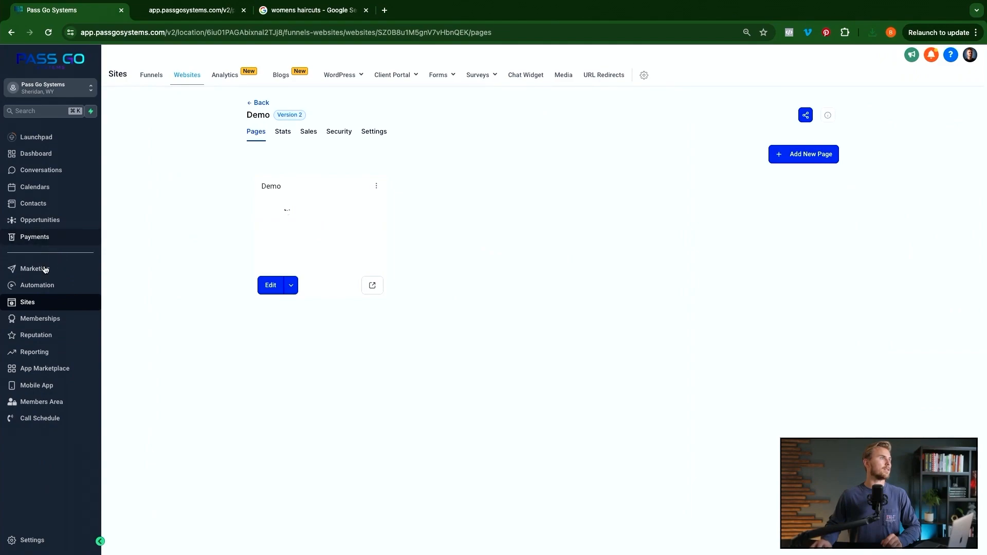
{"action": "left_click", "coordinate": [35, 187]}
{"action": "left_click", "coordinate": [306, 76]}
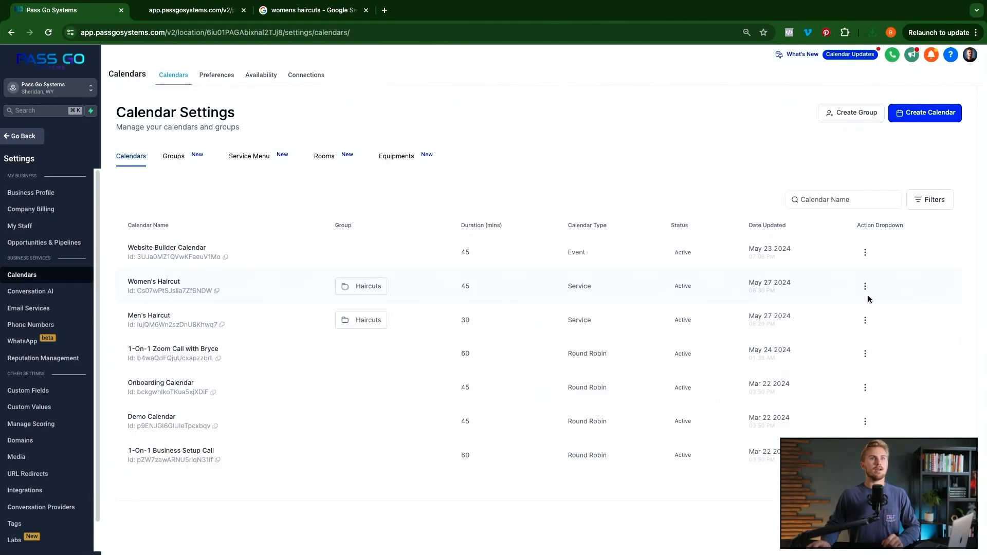
{"action": "left_click", "coordinate": [865, 286]}
{"action": "left_click", "coordinate": [848, 187]}
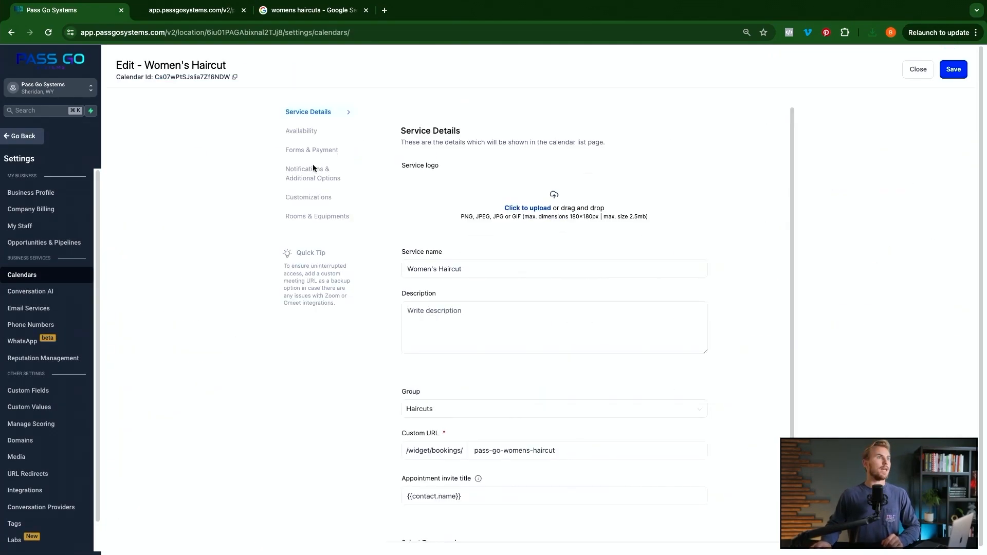
- Upload the downloaded haircut photo as the Women's Haircut cover image and save the service
{"action": "left_click", "coordinate": [309, 197]}
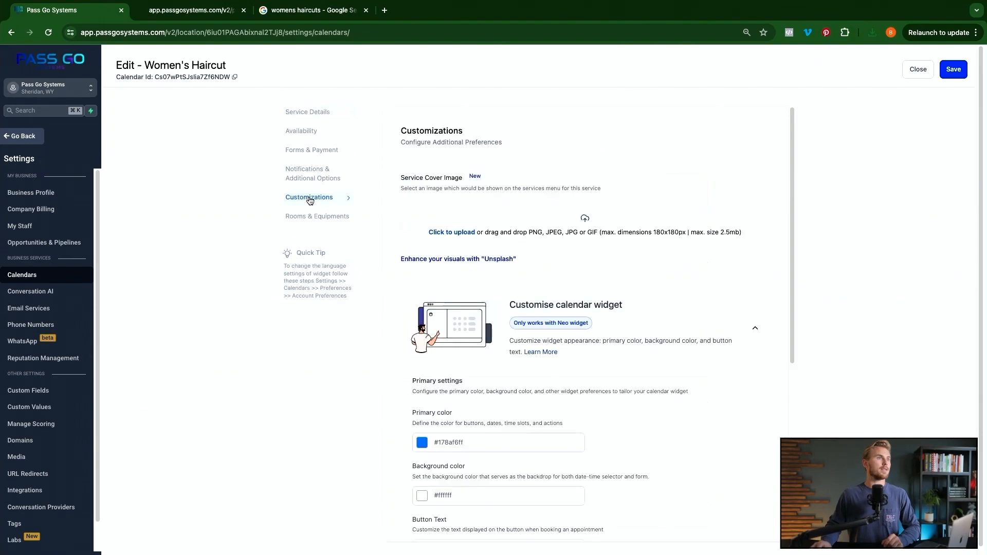
{"action": "left_click", "coordinate": [470, 231]}
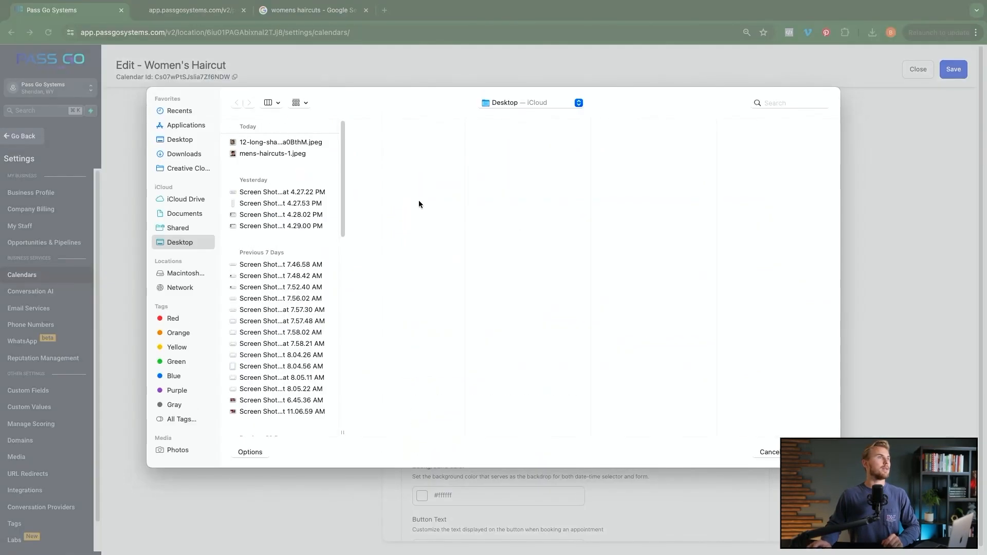
{"action": "double_click", "coordinate": [271, 142]}
{"action": "left_click", "coordinate": [956, 70]}
{"action": "left_click", "coordinate": [366, 10]}
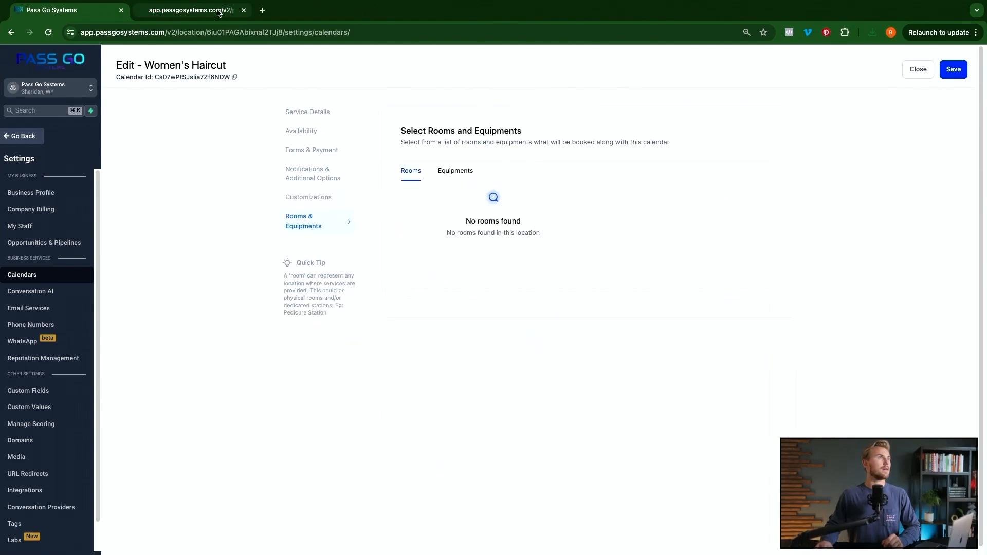
{"action": "left_click", "coordinate": [220, 12]}
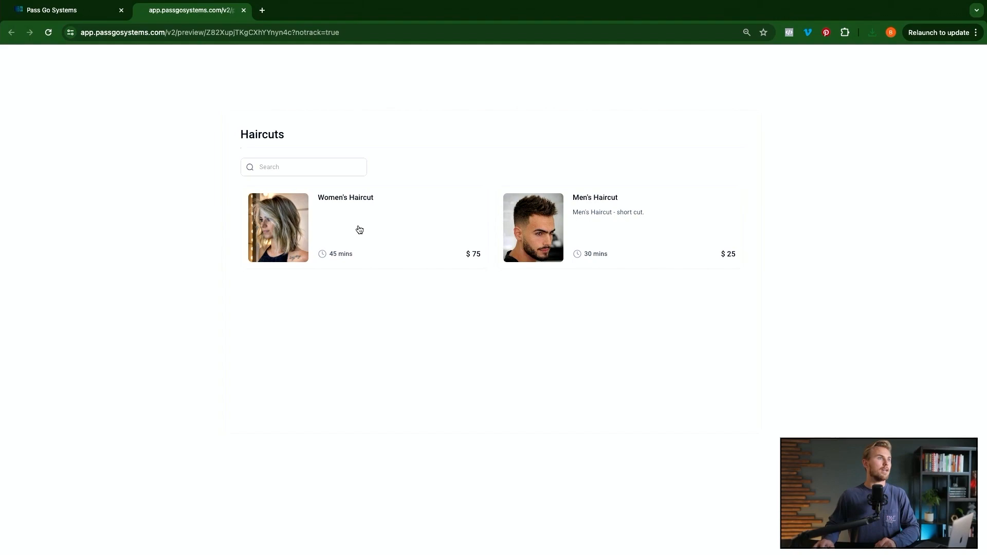
- In the preview, step through Women's Haircut booking to staff selection, then return to the Haircuts list
{"action": "left_click", "coordinate": [340, 227]}
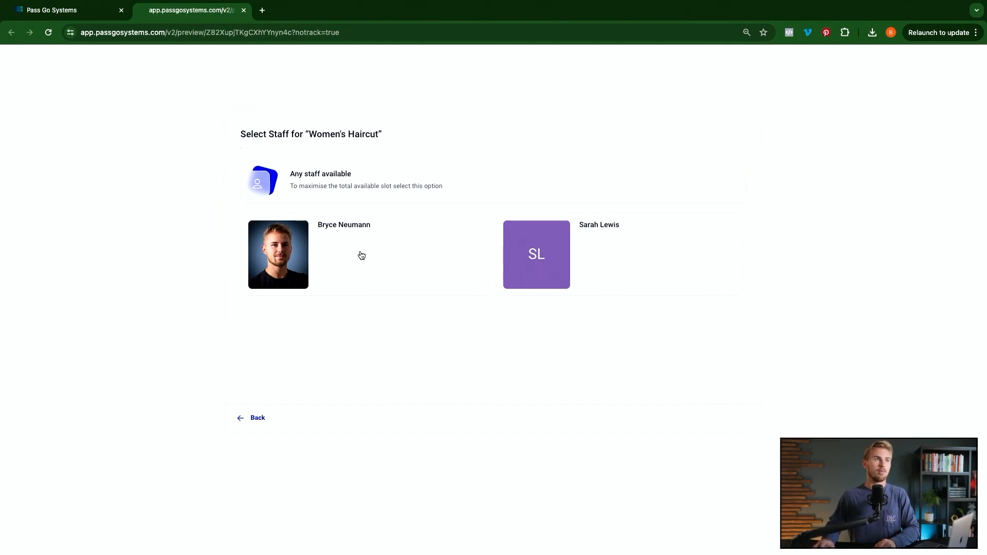
{"action": "left_click", "coordinate": [362, 254]}
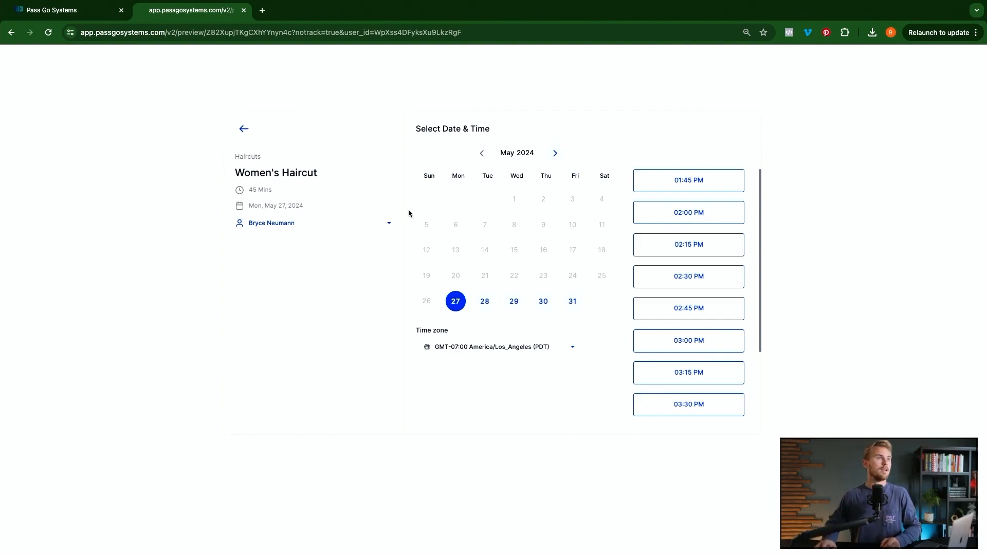
{"action": "left_click", "coordinate": [244, 129]}
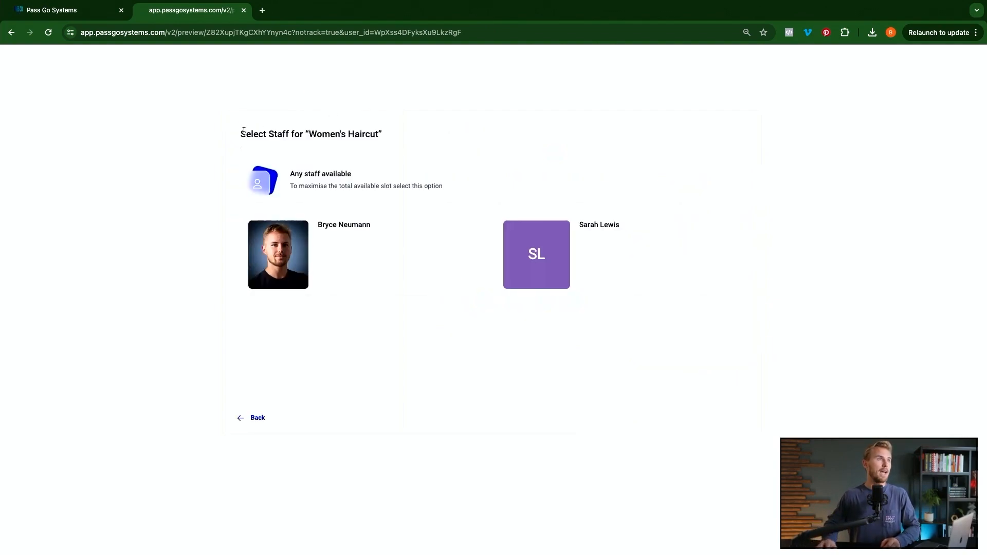
{"action": "left_click", "coordinate": [251, 419]}
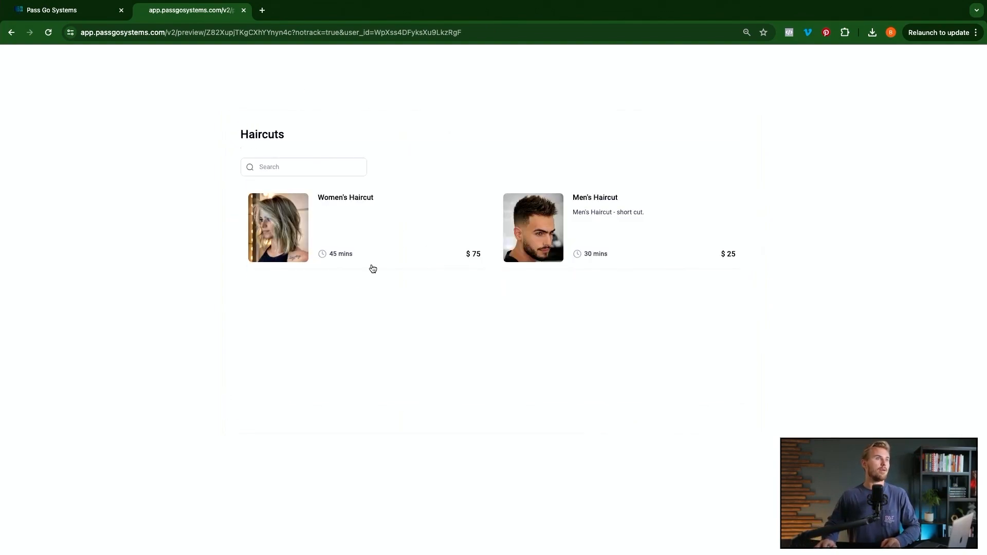
- Step through Men's Haircut booking the same way, then close the preview tab
{"action": "left_click", "coordinate": [580, 227]}
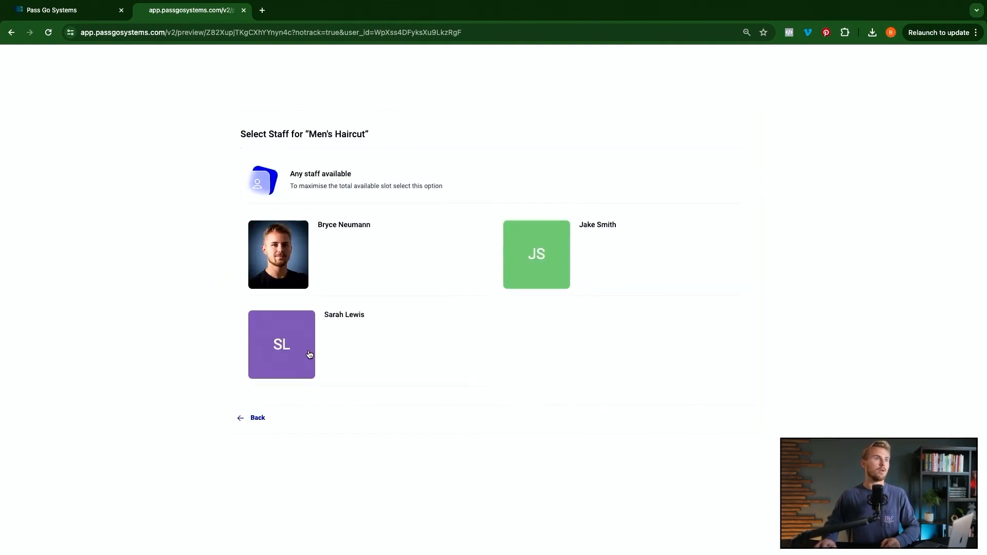
{"action": "left_click", "coordinate": [583, 244]}
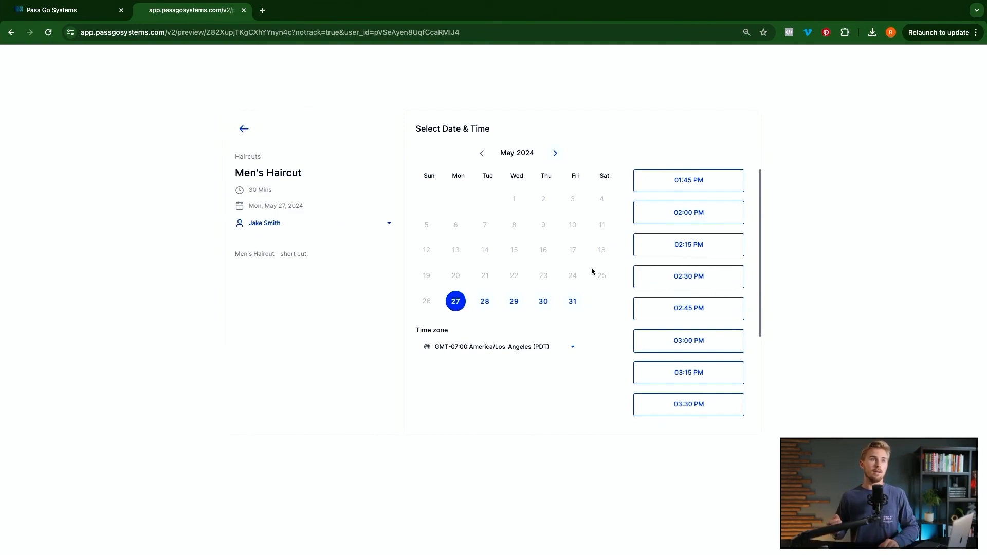
{"action": "left_click", "coordinate": [243, 131]}
{"action": "left_click", "coordinate": [252, 420]}
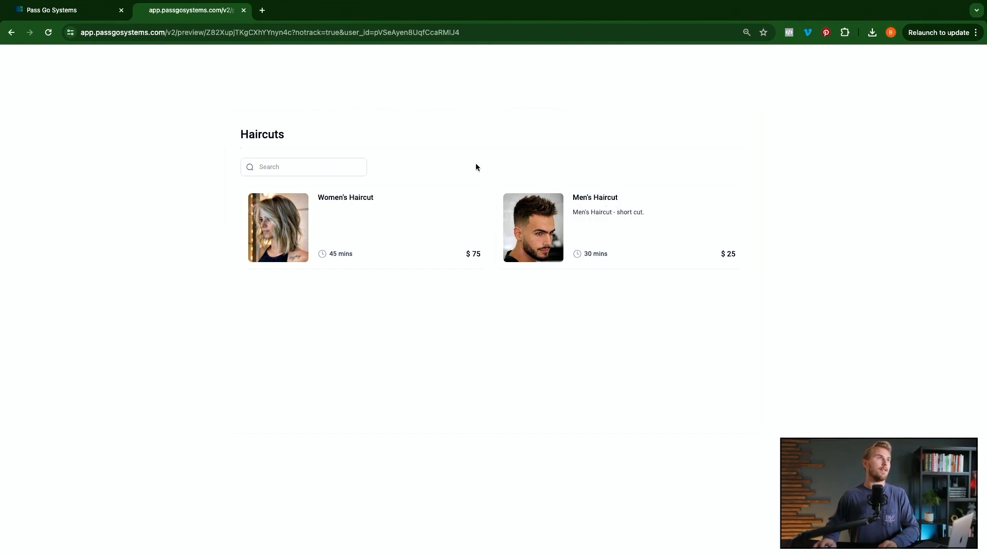
{"action": "left_click", "coordinate": [244, 10]}
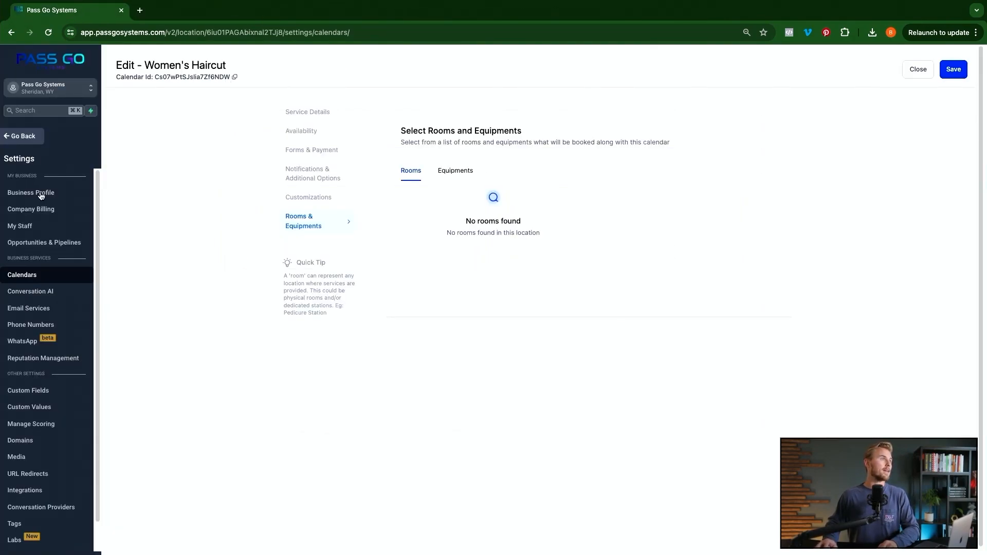
- In Calendar Settings, review Service Menu and Calendars, then open Groups showing Haircuts with 2 calendars
{"action": "left_click", "coordinate": [25, 136]}
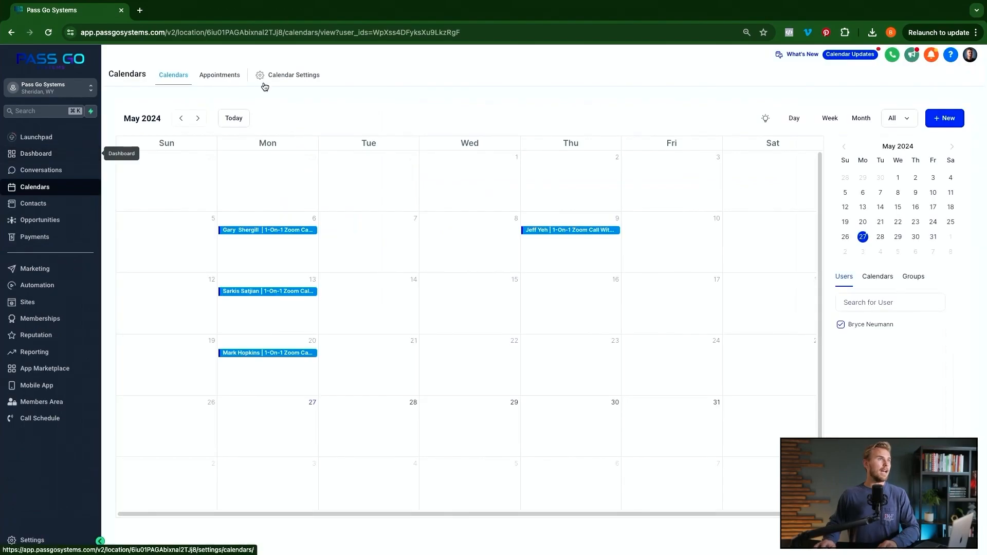
{"action": "left_click", "coordinate": [277, 76]}
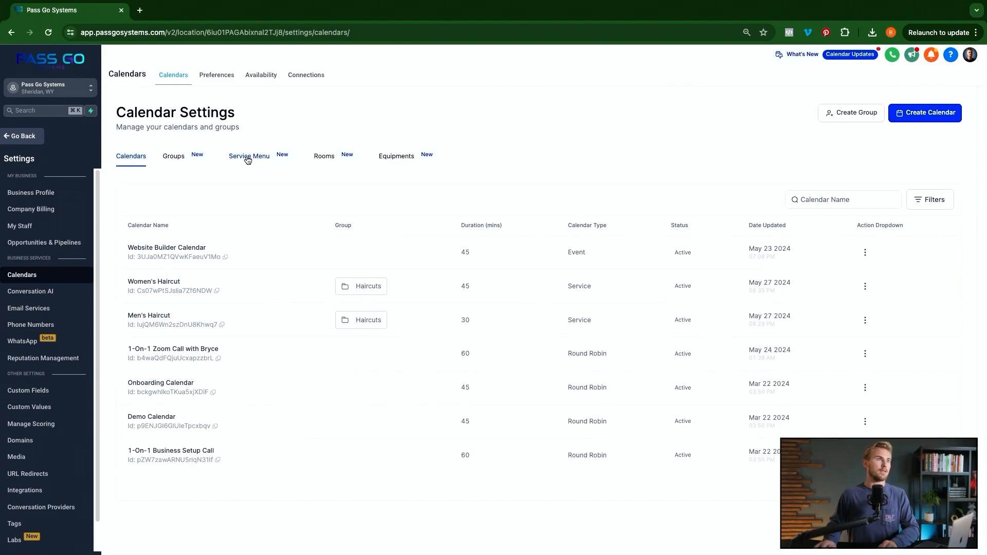
{"action": "left_click", "coordinate": [249, 160]}
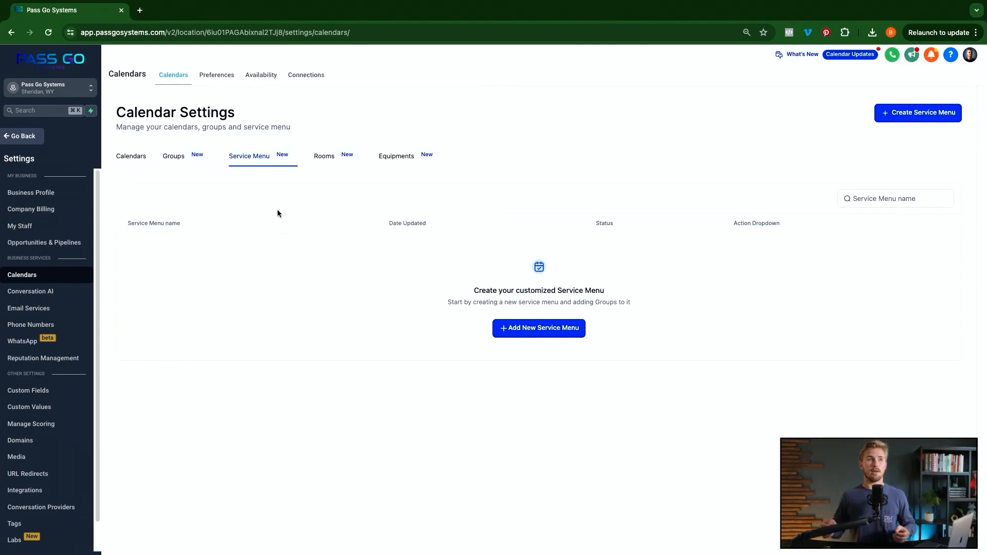
{"action": "left_click", "coordinate": [133, 160]}
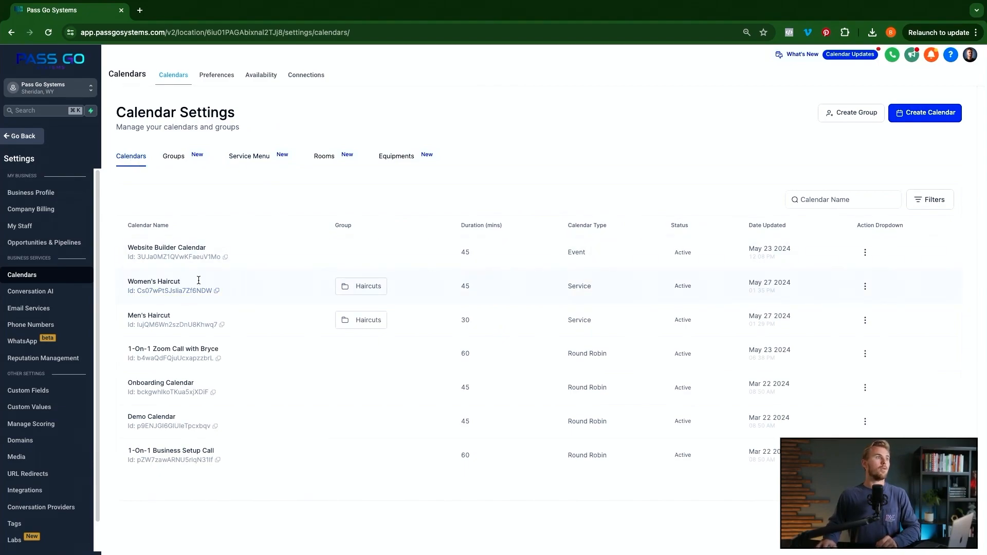
{"action": "left_click", "coordinate": [174, 157]}
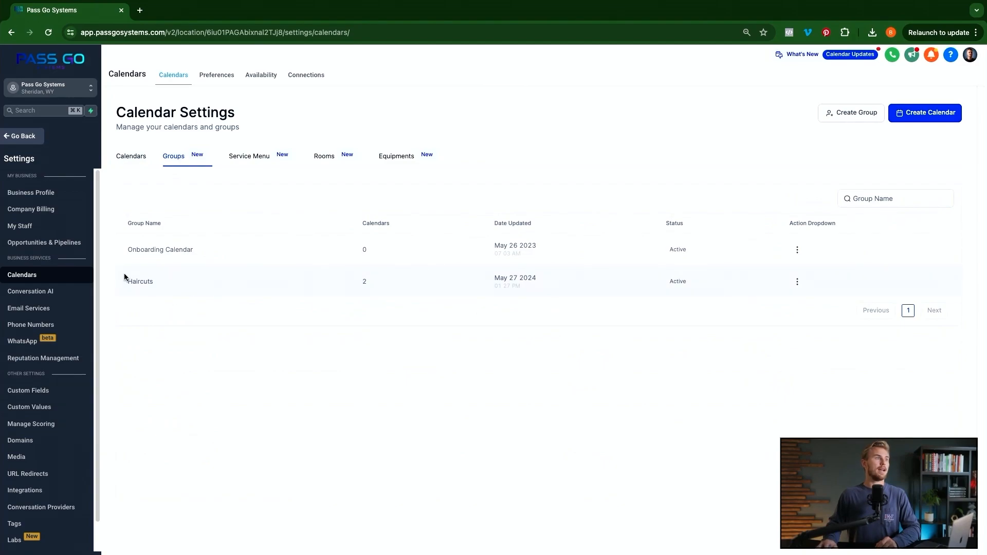
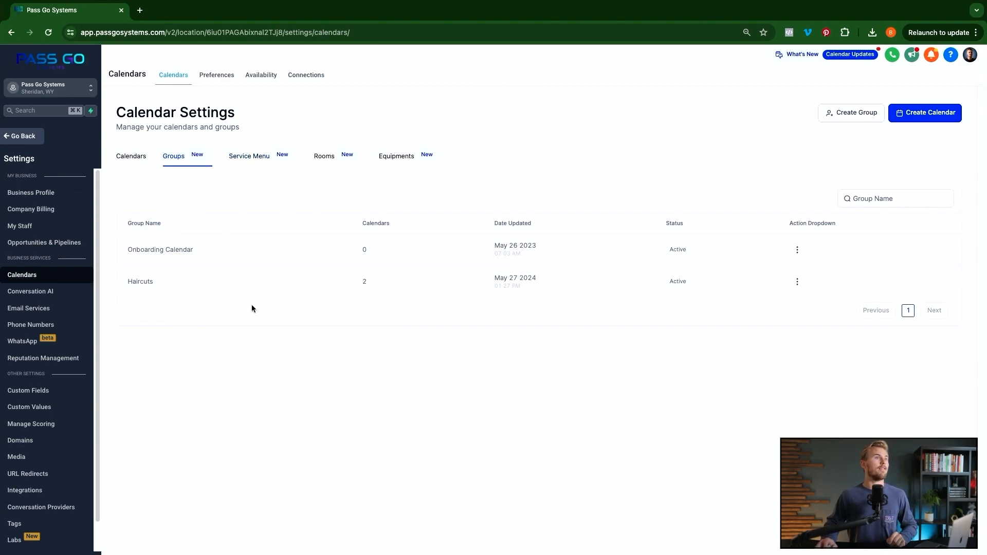
- Create a 'Hair Coloring' calendar group with group URL pass-go-hair-coloring
{"action": "left_click", "coordinate": [844, 113]}
{"action": "left_click", "coordinate": [489, 253]}
{"action": "type", "text": "Hair Coloring"}
{"action": "left_click", "coordinate": [474, 312]}
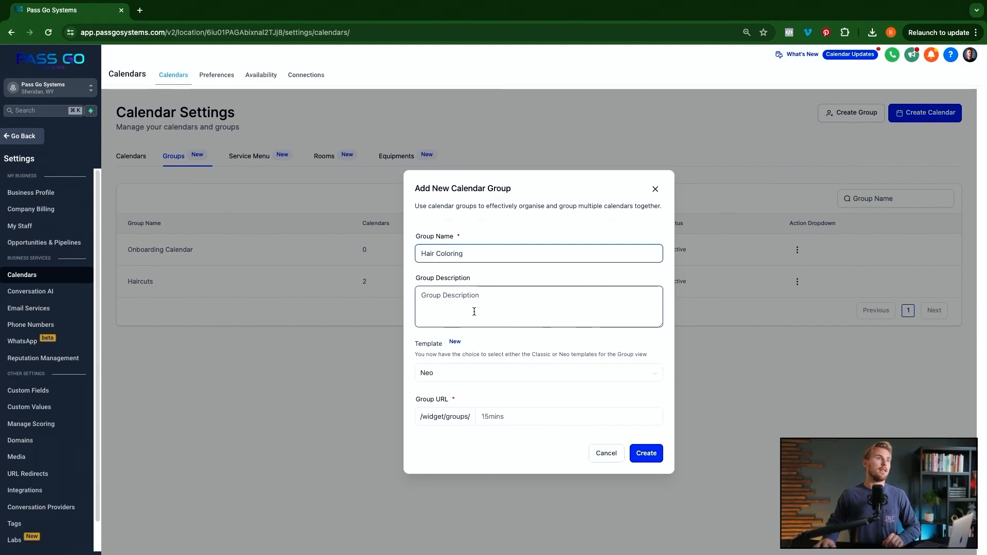
{"action": "left_click", "coordinate": [519, 418]}
{"action": "type", "text": "pass-go-hair-coloring"}
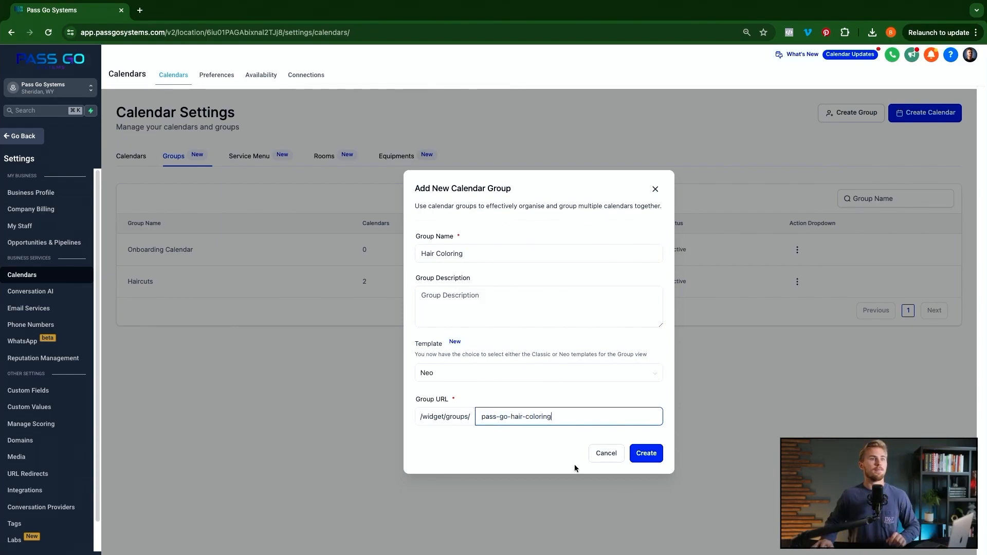
{"action": "left_click", "coordinate": [657, 462]}
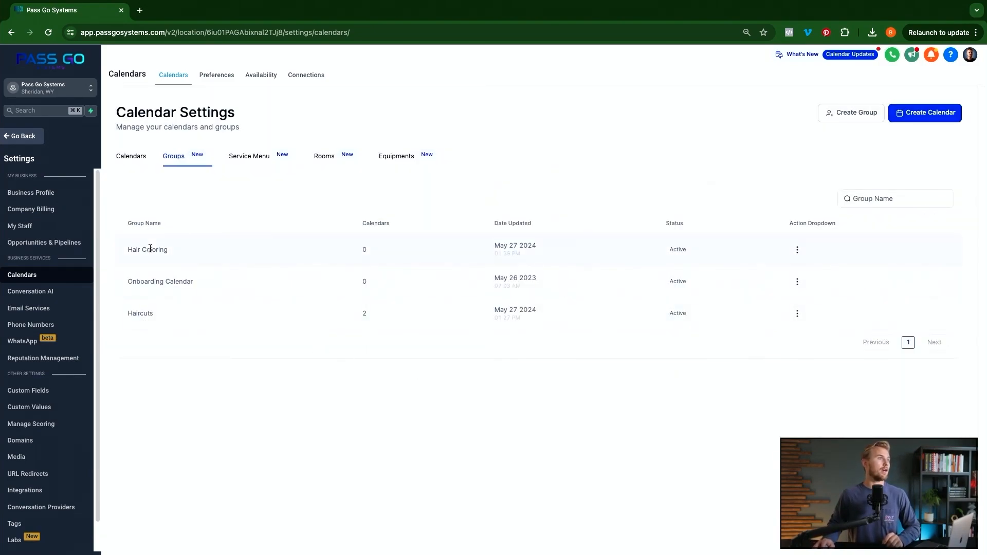
- Start a new service menu named 'Pass Go Hair Services' with URL pass-go-hair-services
{"action": "left_click", "coordinate": [247, 158]}
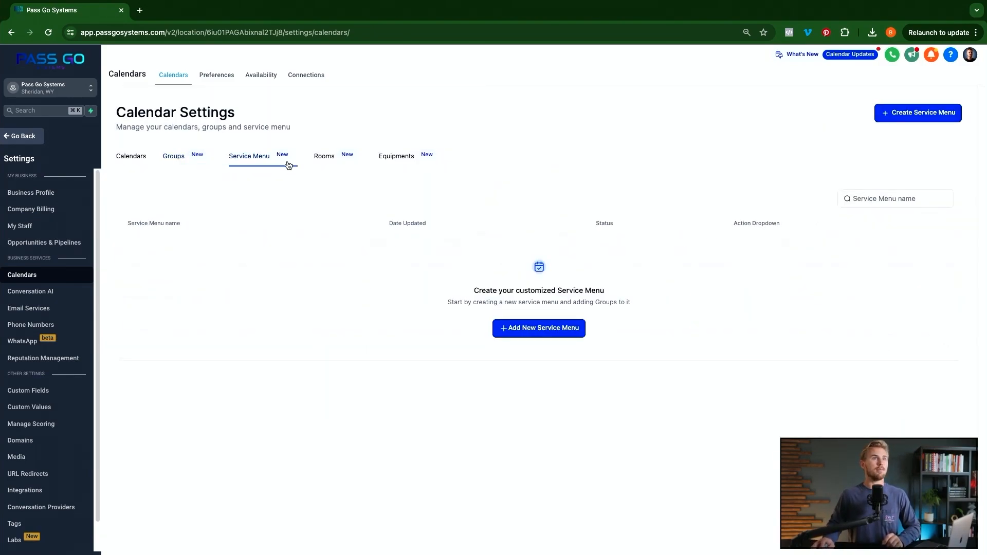
{"action": "left_click", "coordinate": [549, 328]}
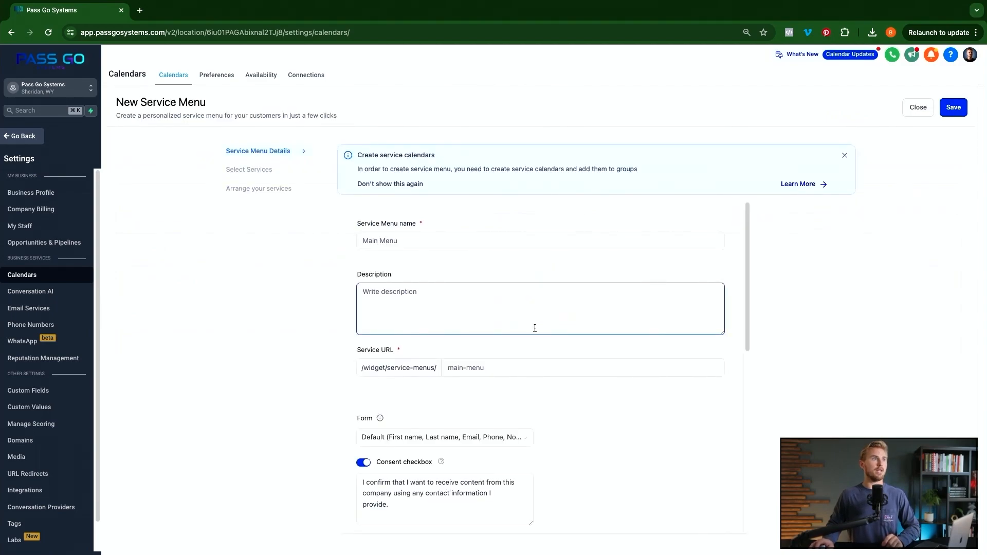
{"action": "left_click", "coordinate": [421, 243]}
{"action": "type", "text": "Pas"}
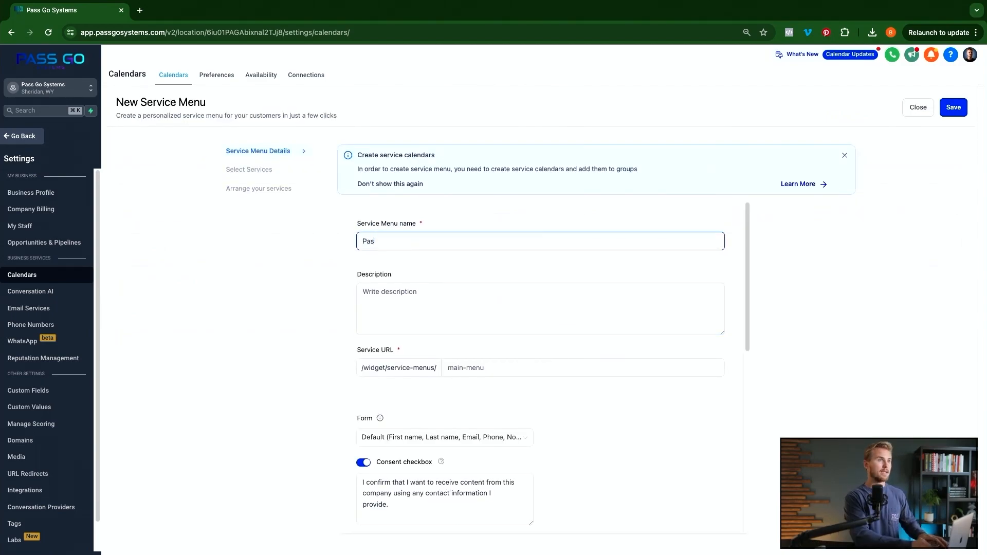
{"action": "type", "text": "s Go Hair Service"}
{"action": "key", "text": "BackSpace"}
{"action": "type", "text": "ces"}
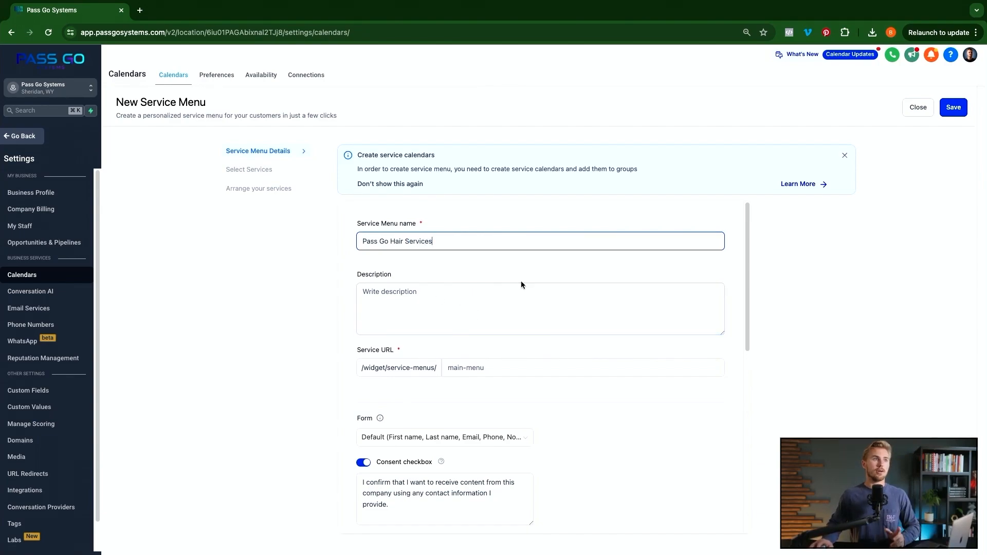
{"action": "left_click", "coordinate": [465, 367]}
{"action": "type", "text": "pass-go-hair-serv"}
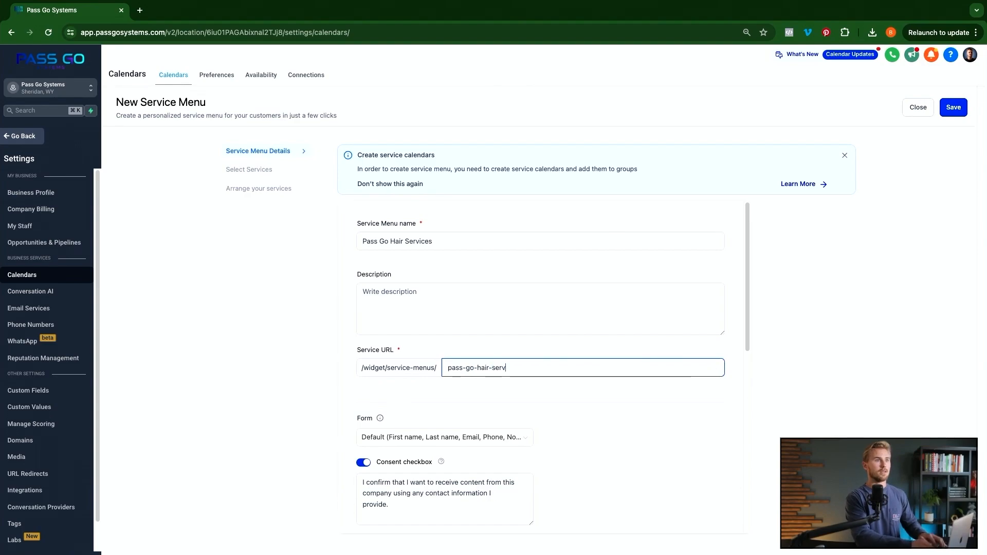
{"action": "type", "text": "ices"}
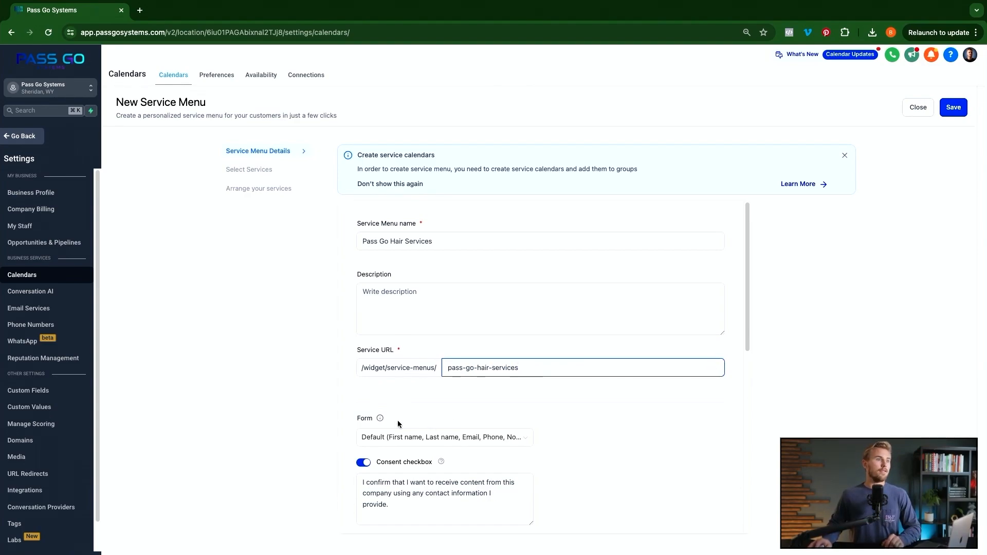
- Review the Haircuts group under Select Services, then save and close the menu
{"action": "scroll", "coordinate": [377, 438], "scroll_direction": "down", "scroll_amount": 4}
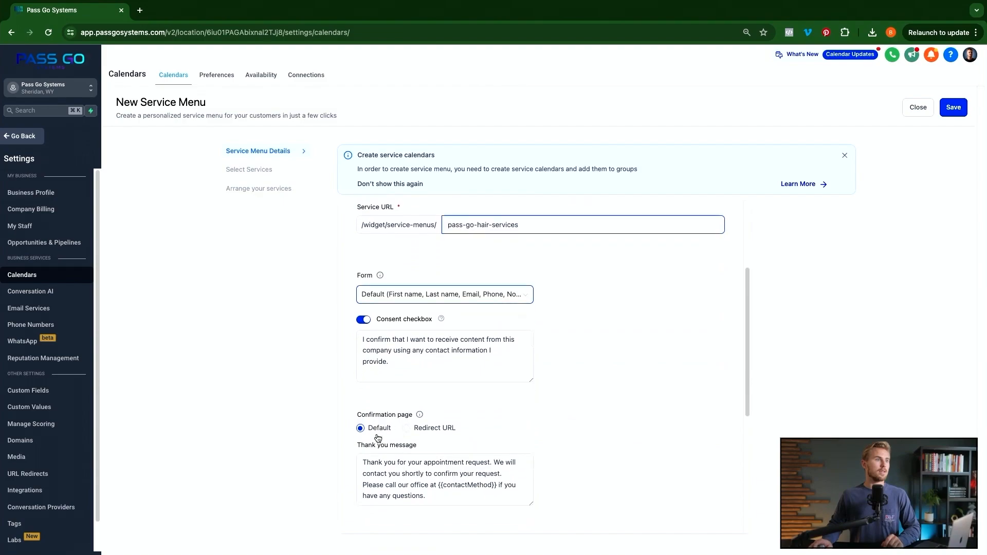
{"action": "scroll", "coordinate": [410, 358], "scroll_direction": "down", "scroll_amount": 4}
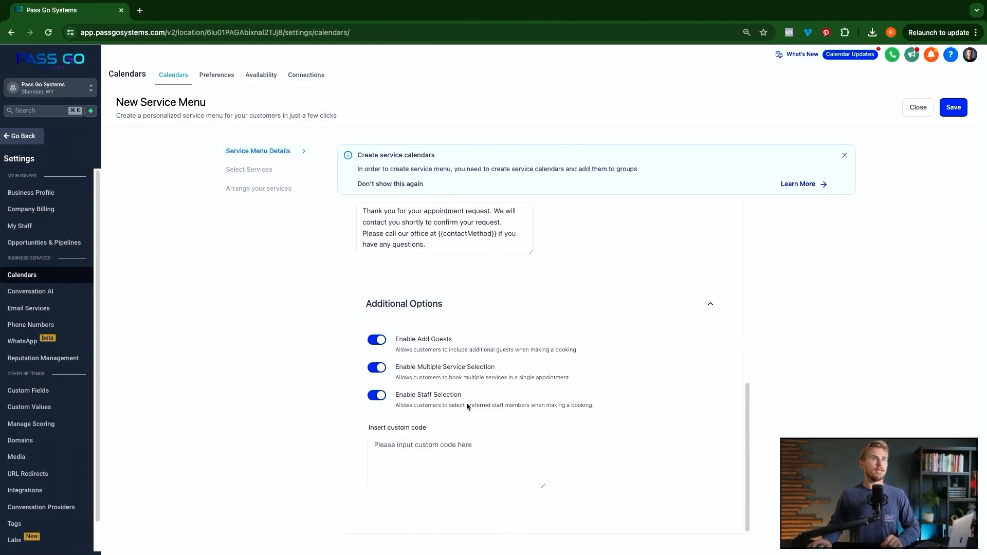
{"action": "left_click", "coordinate": [257, 169]}
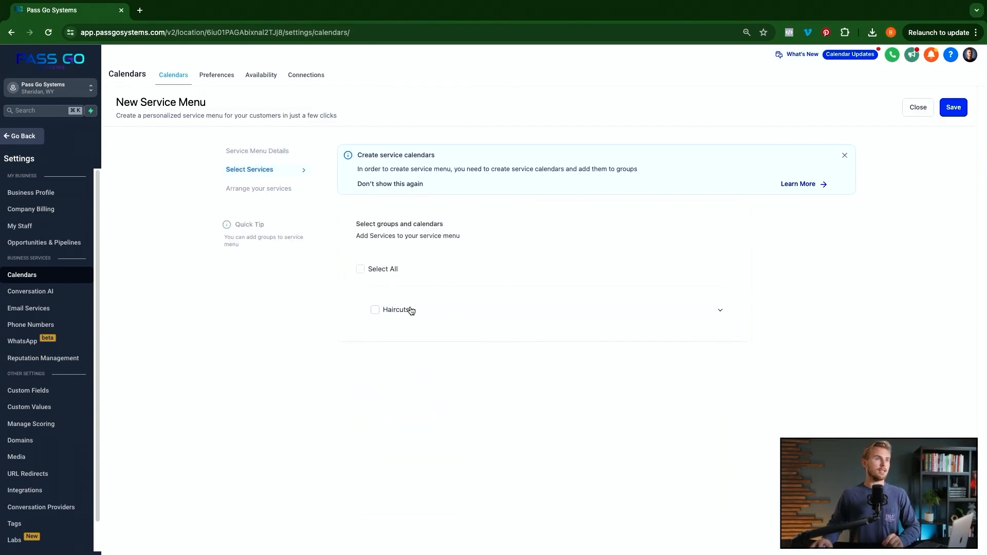
{"action": "left_click", "coordinate": [714, 314]}
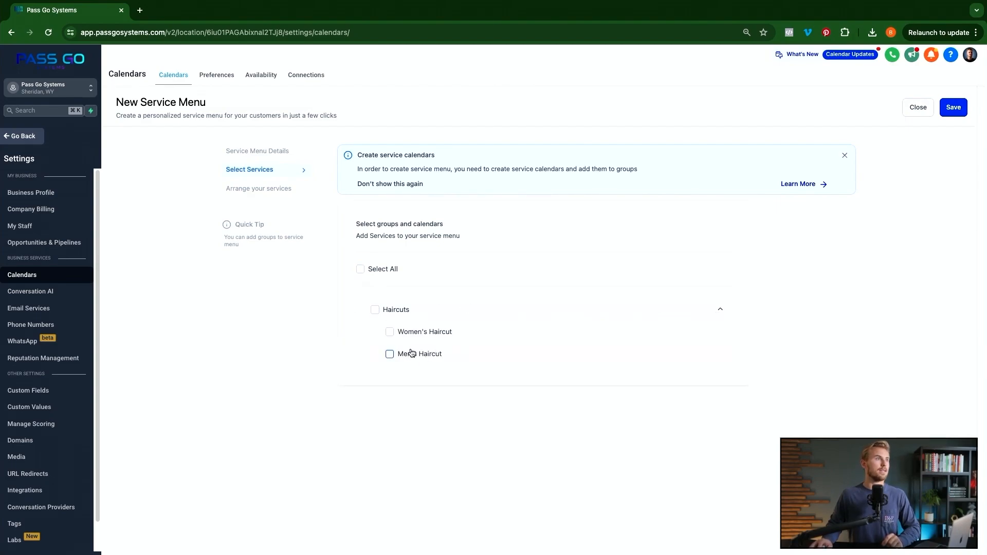
{"action": "left_click", "coordinate": [711, 310]}
{"action": "left_click", "coordinate": [952, 112]}
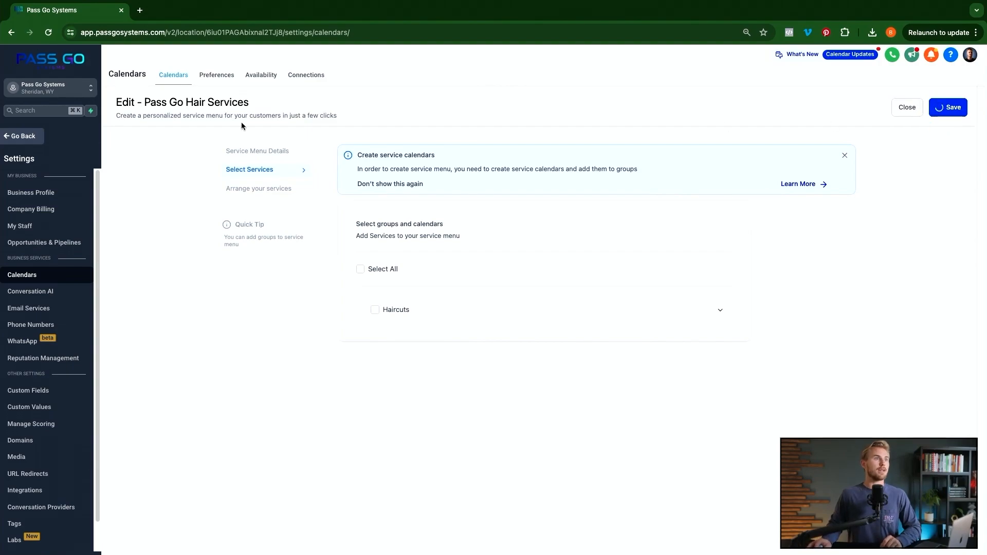
{"action": "left_click", "coordinate": [914, 111]}
- Create a 'Hair Coloring' service calendar with two staff members and URL hair-coloring-pass-go
{"action": "left_click", "coordinate": [133, 119]}
{"action": "left_click", "coordinate": [923, 77]}
{"action": "left_click", "coordinate": [315, 379]}
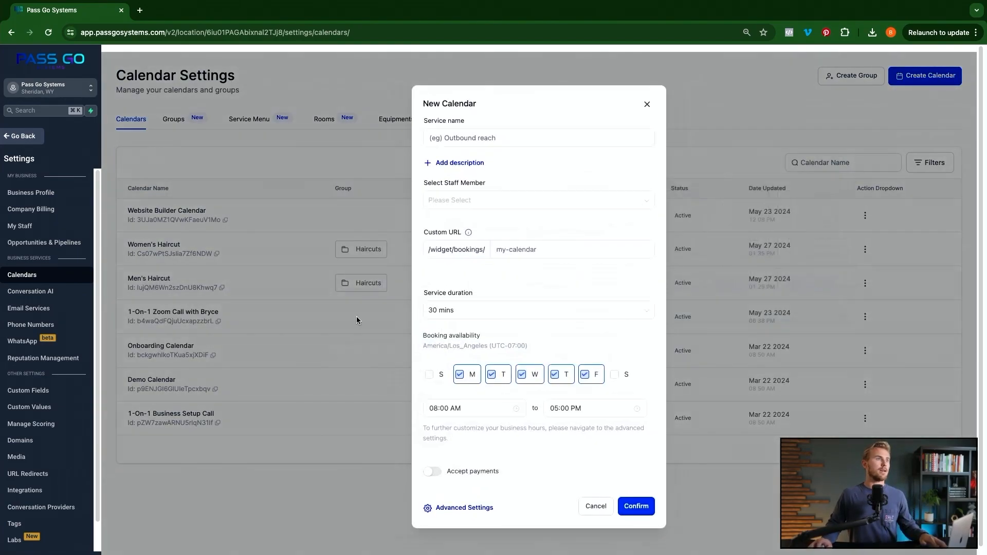
{"action": "left_click", "coordinate": [462, 200]}
{"action": "left_click", "coordinate": [455, 222]}
{"action": "left_click", "coordinate": [457, 232]}
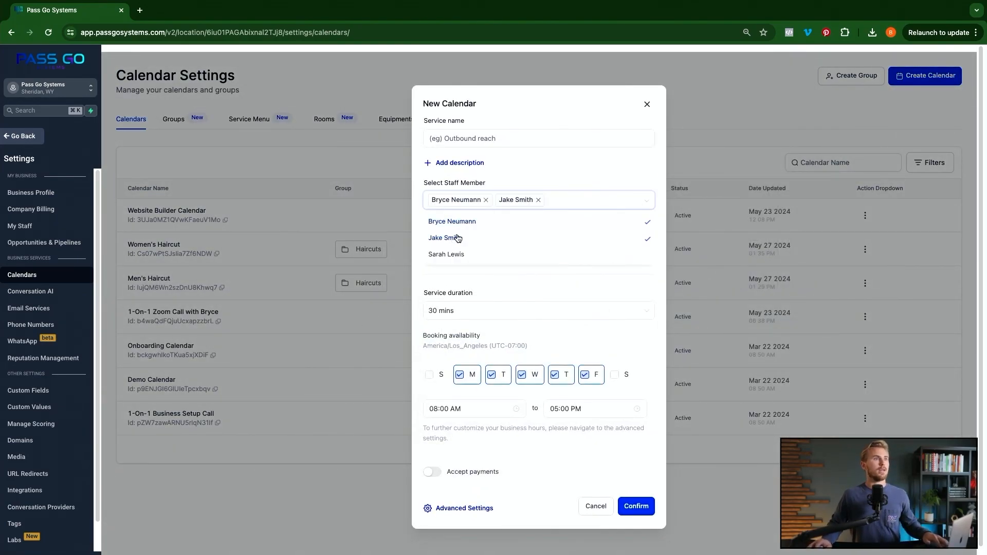
{"action": "left_click", "coordinate": [491, 139]}
{"action": "type", "text": "Hair Coloring"}
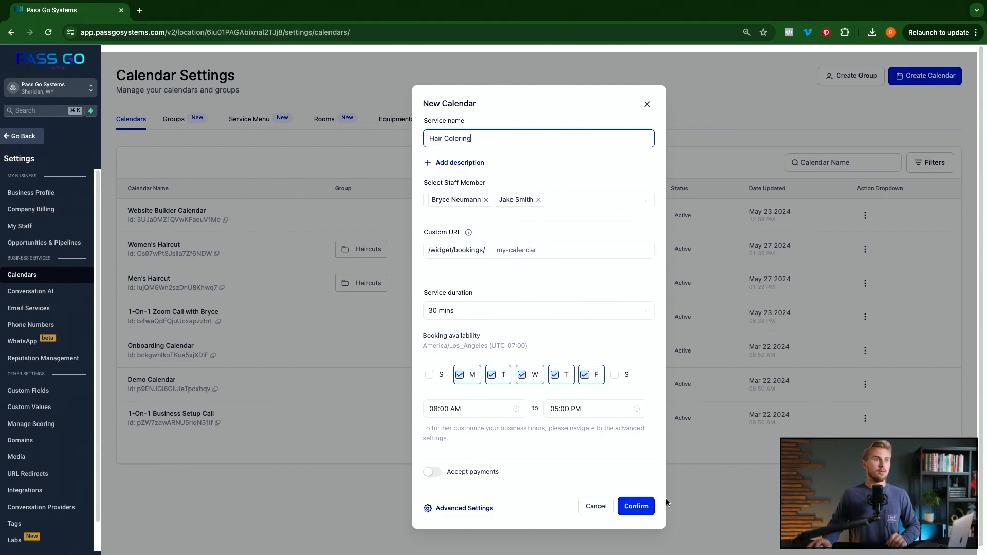
{"action": "left_click", "coordinate": [546, 248]}
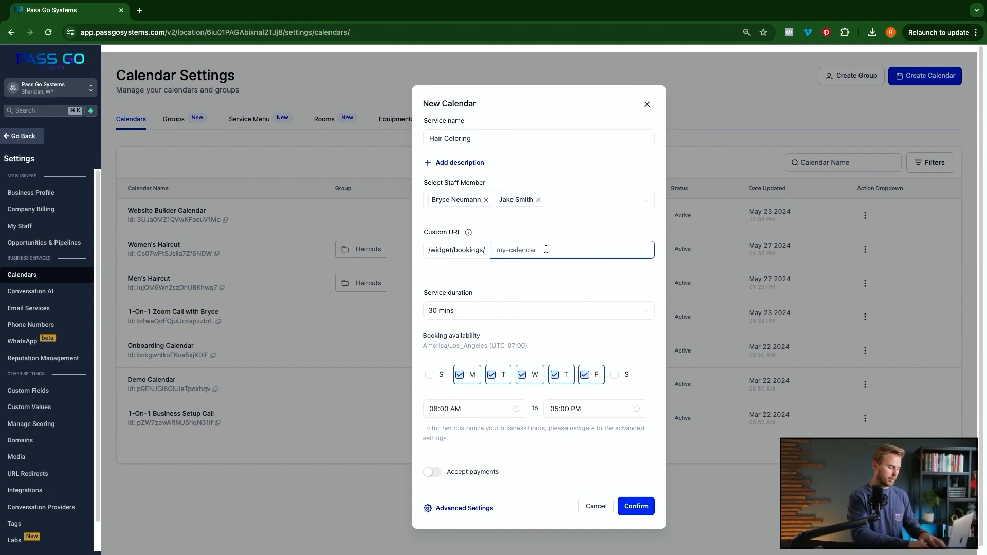
{"action": "type", "text": "hair-coloring-pass-go"}
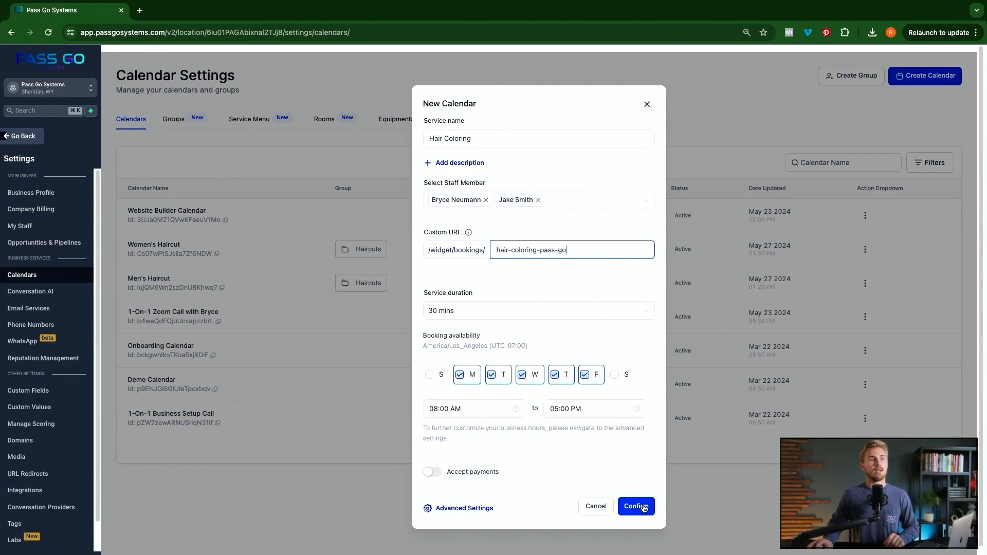
{"action": "left_click", "coordinate": [475, 510]}
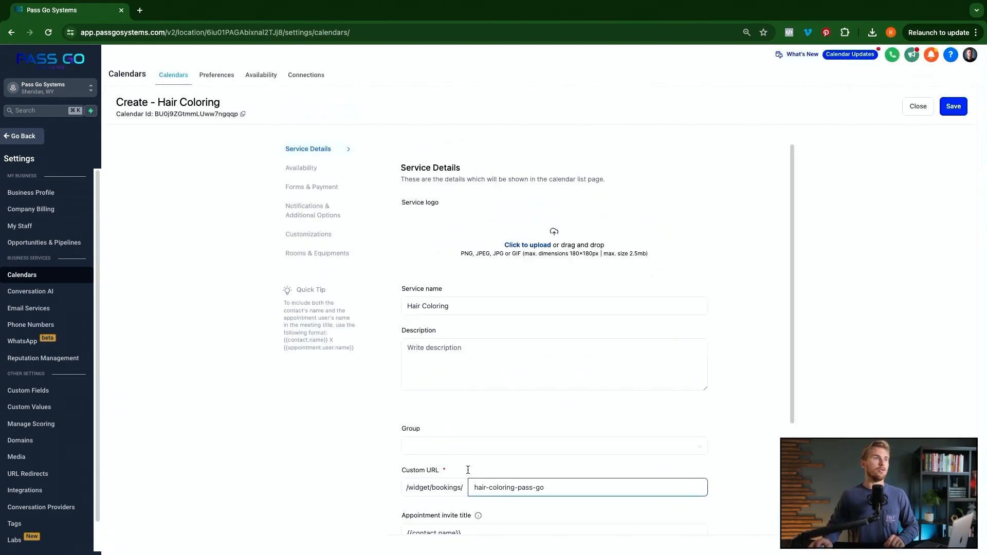
- Assign the Hair Coloring calendar to the Hair Coloring group, then save and close
{"action": "left_click", "coordinate": [463, 446]}
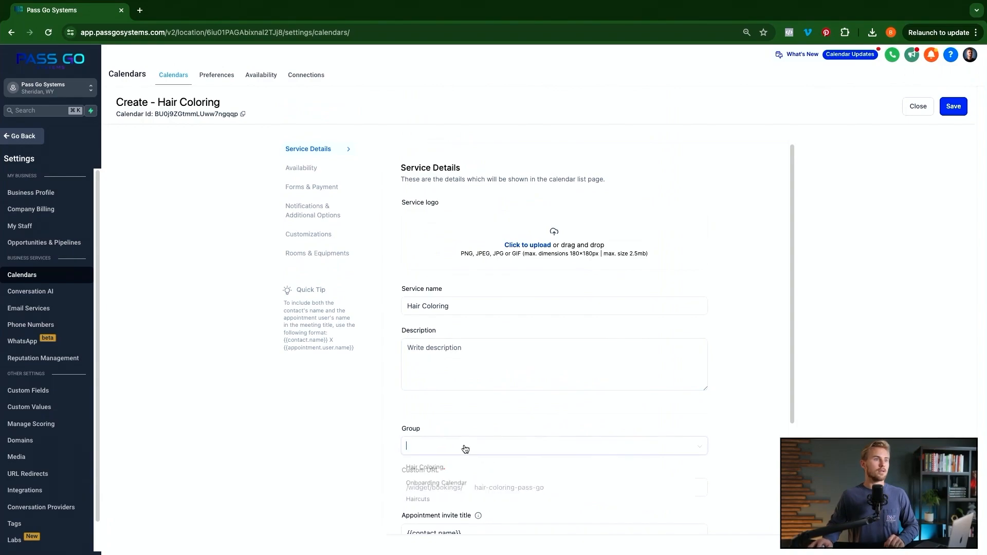
{"action": "left_click", "coordinate": [435, 468]}
{"action": "left_click", "coordinate": [951, 106]}
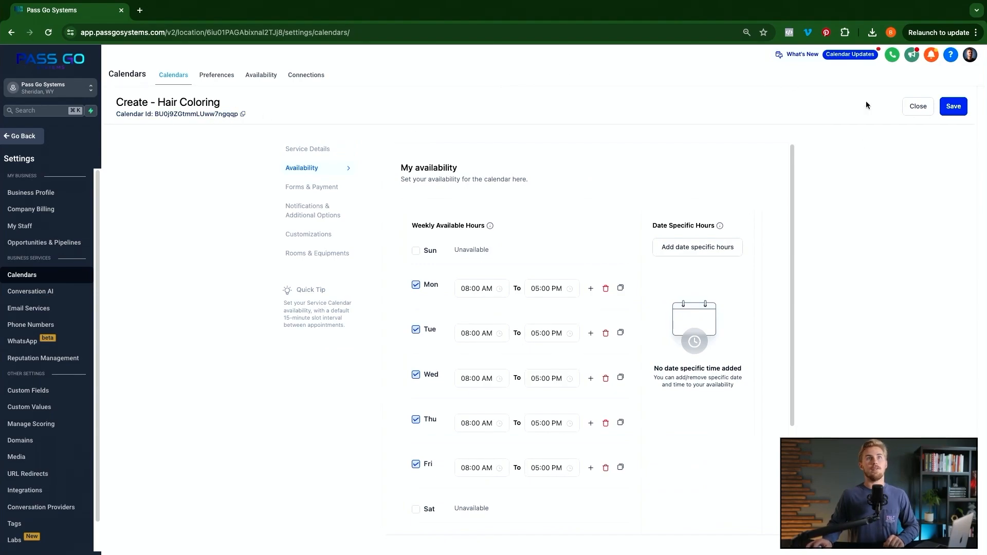
{"action": "left_click", "coordinate": [916, 105]}
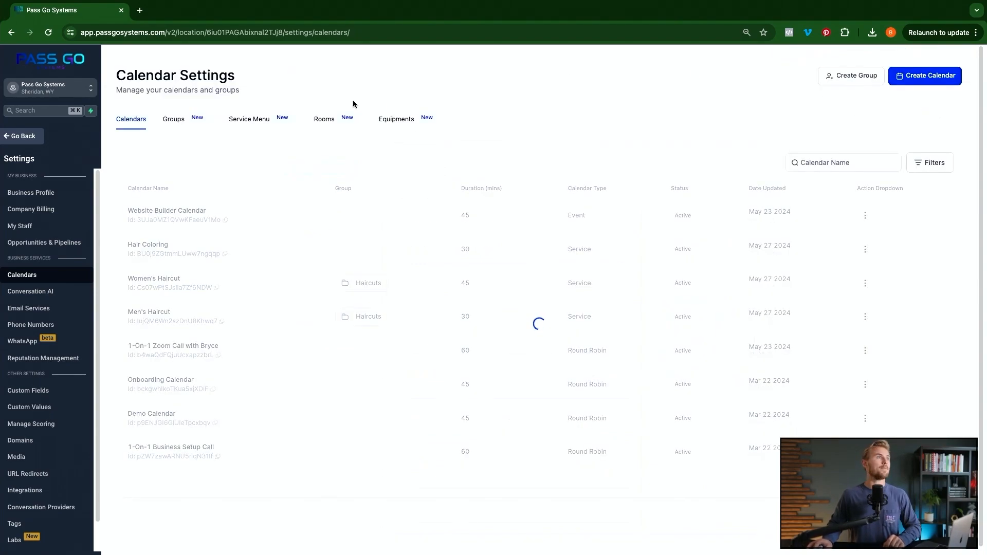
- Edit Pass Go Hair Services to include every group and calendar
{"action": "left_click", "coordinate": [246, 121]}
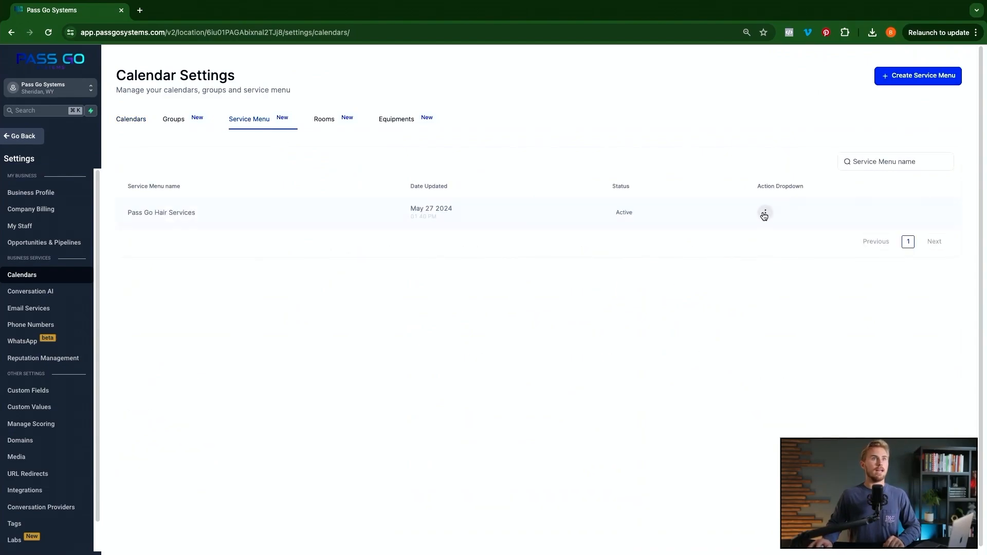
{"action": "left_click", "coordinate": [766, 215]}
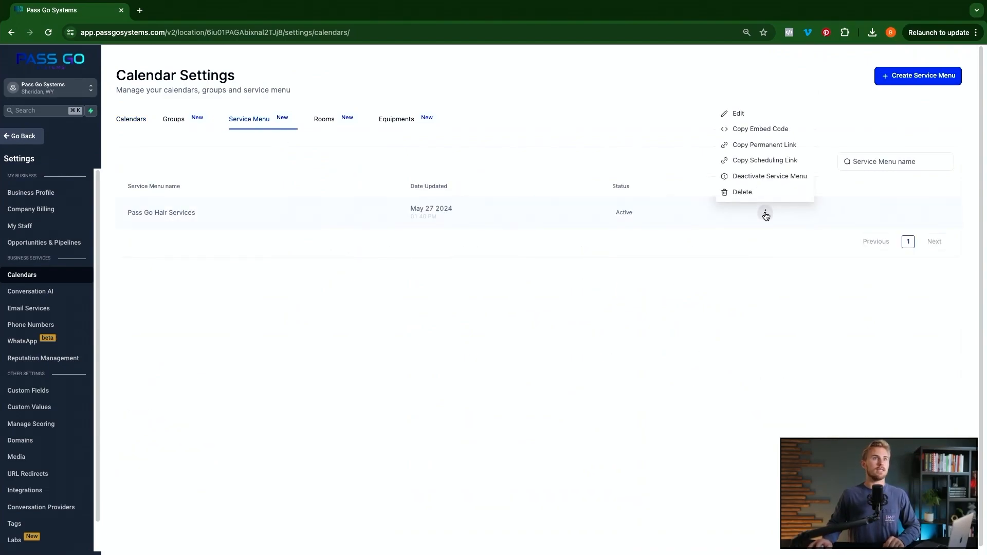
{"action": "left_click", "coordinate": [747, 117]}
{"action": "left_click", "coordinate": [255, 171]}
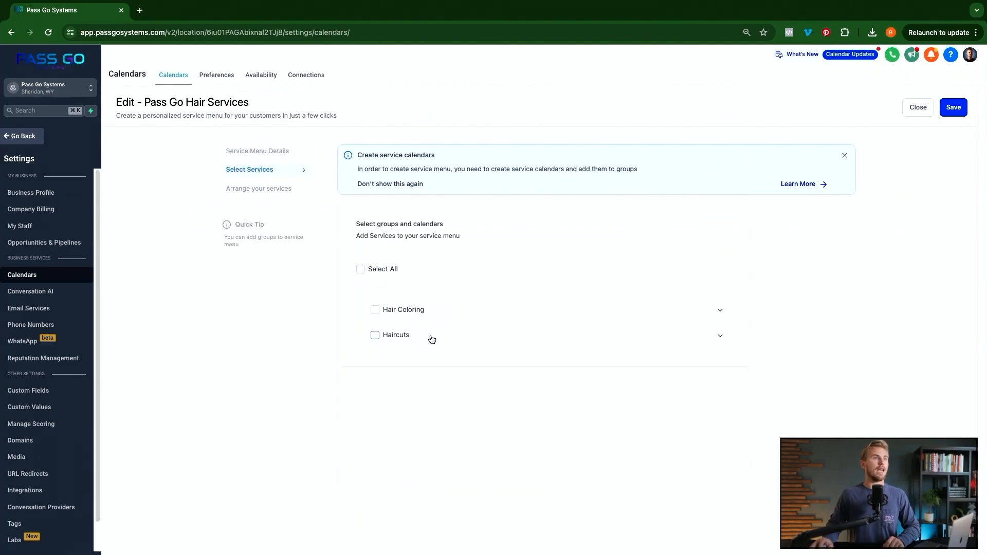
{"action": "left_click", "coordinate": [720, 335]}
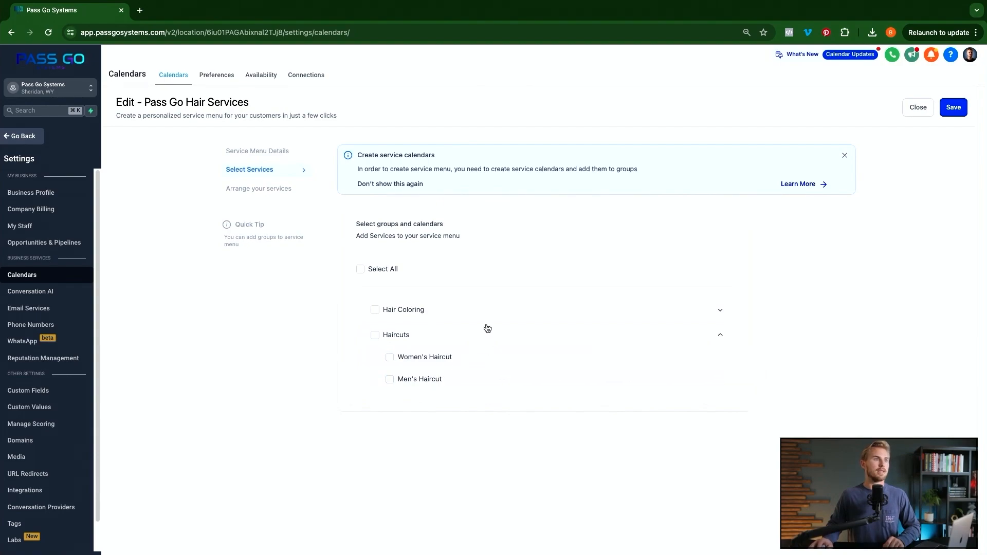
{"action": "left_click", "coordinate": [720, 311]}
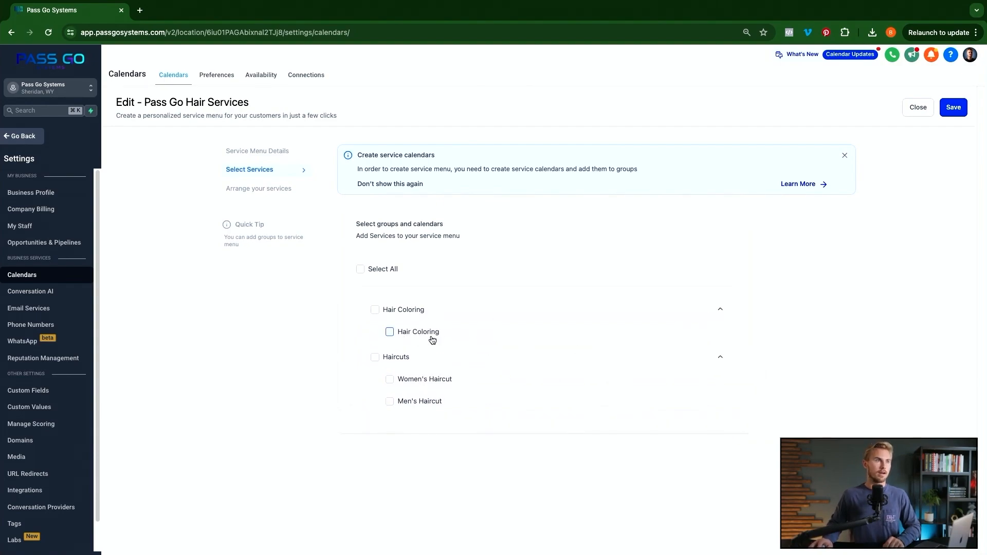
{"action": "left_click", "coordinate": [361, 269]}
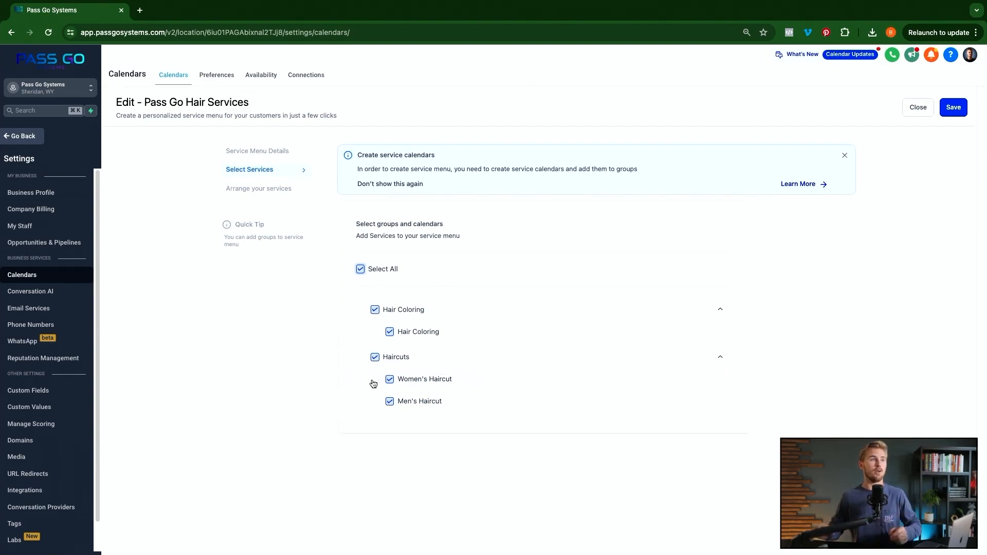
- Drag Haircuts above Hair Coloring in the service order and save the menu
{"action": "left_click", "coordinate": [266, 190]}
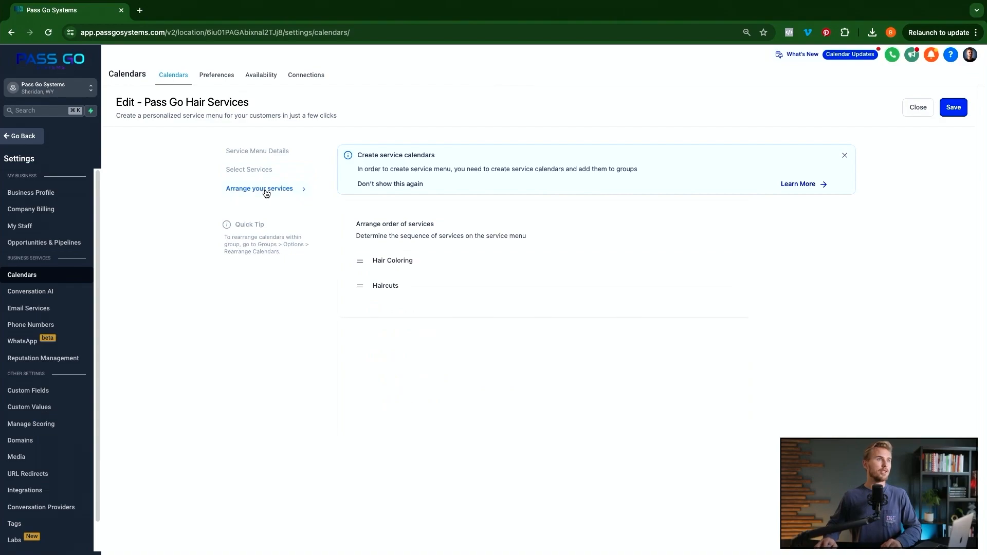
{"action": "left_click_drag", "start_coordinate": [371, 285], "coordinate": [371, 260]}
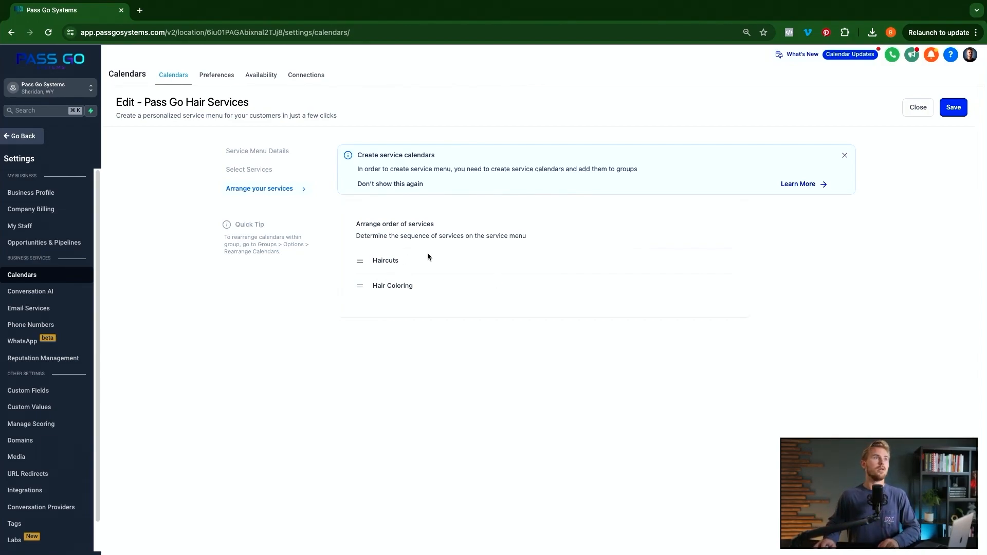
{"action": "left_click", "coordinate": [952, 108]}
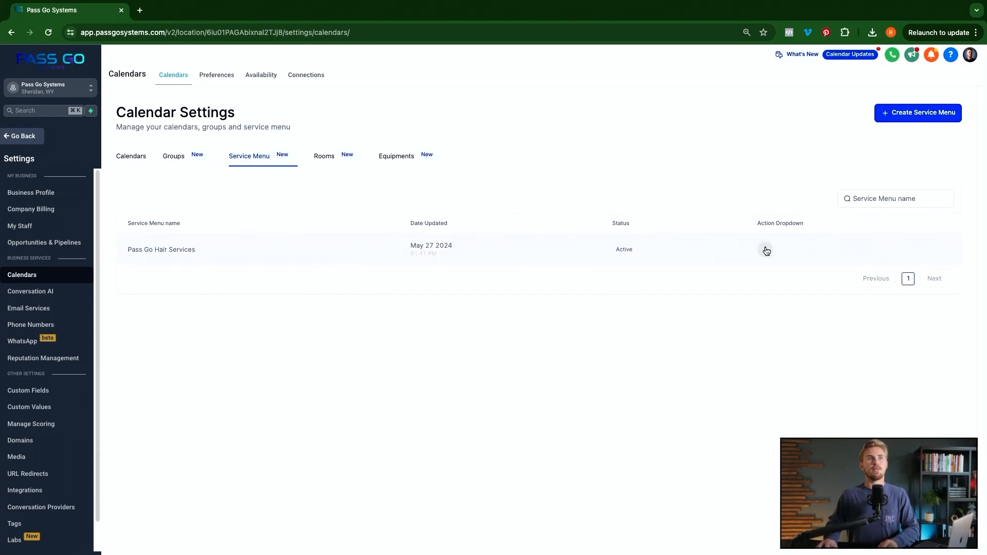
- Copy the Pass Go Hair Services public link and open it in a new tab
{"action": "left_click", "coordinate": [765, 250]}
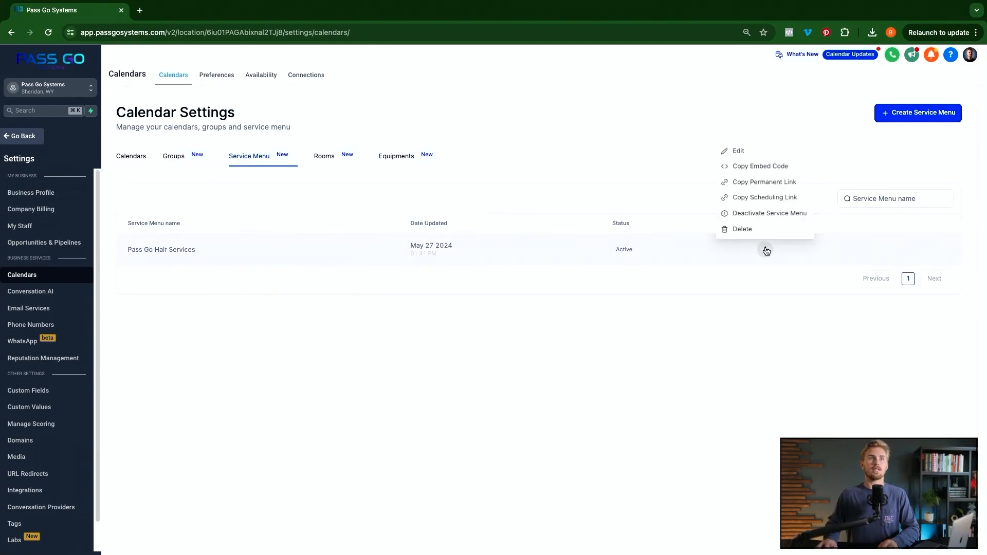
{"action": "left_click", "coordinate": [754, 167]}
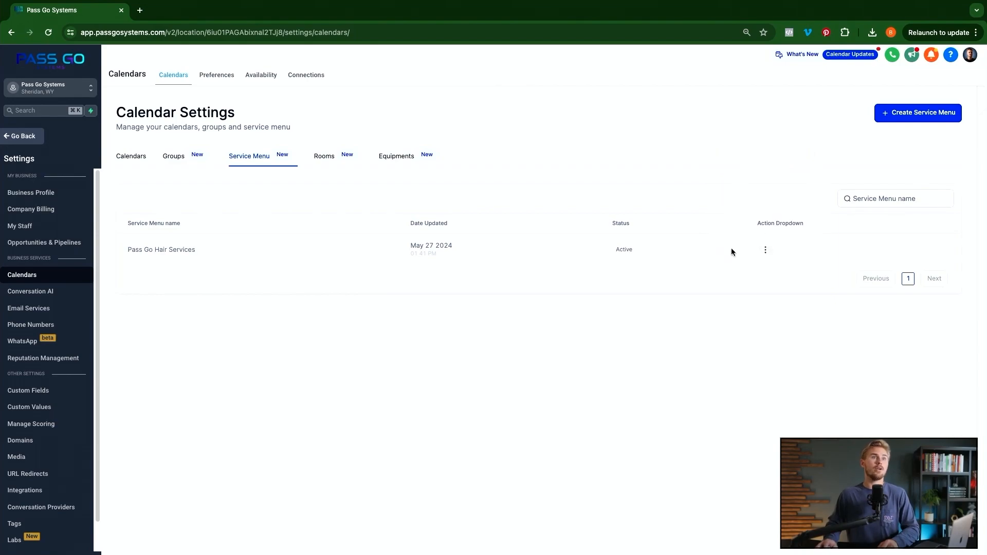
{"action": "left_click", "coordinate": [765, 249]}
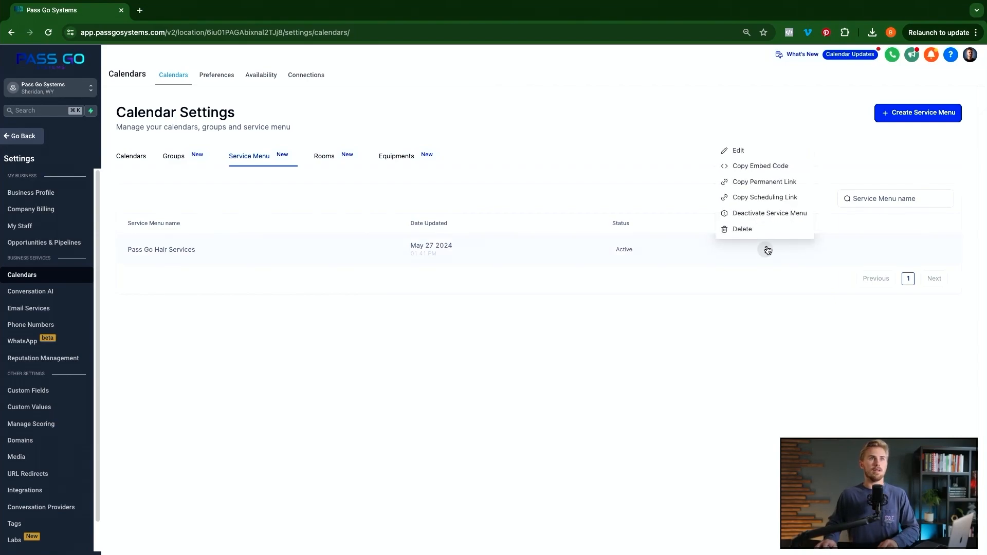
{"action": "left_click", "coordinate": [755, 196]}
{"action": "key", "text": "ctrl+t"}
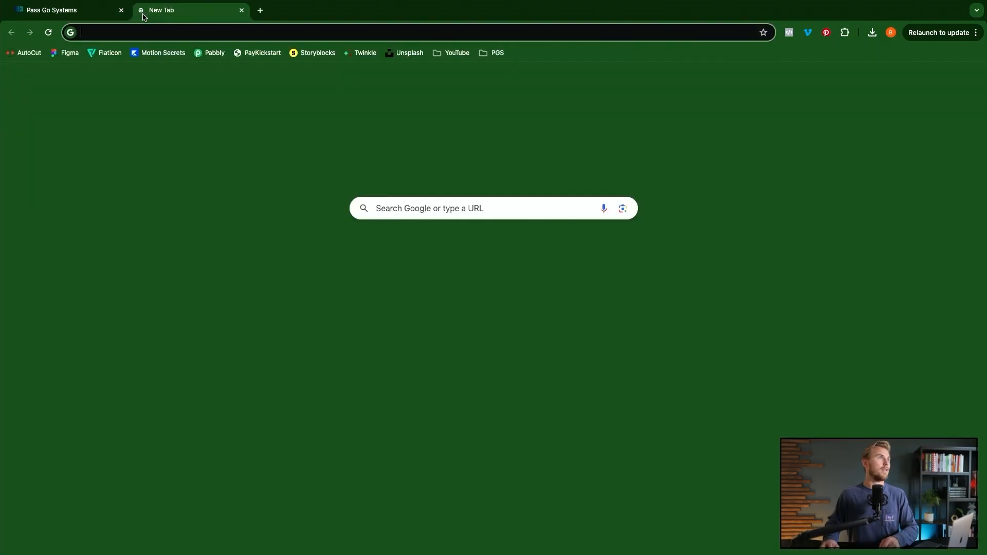
{"action": "key", "text": "ctrl+v"}
{"action": "key", "text": "Return"}
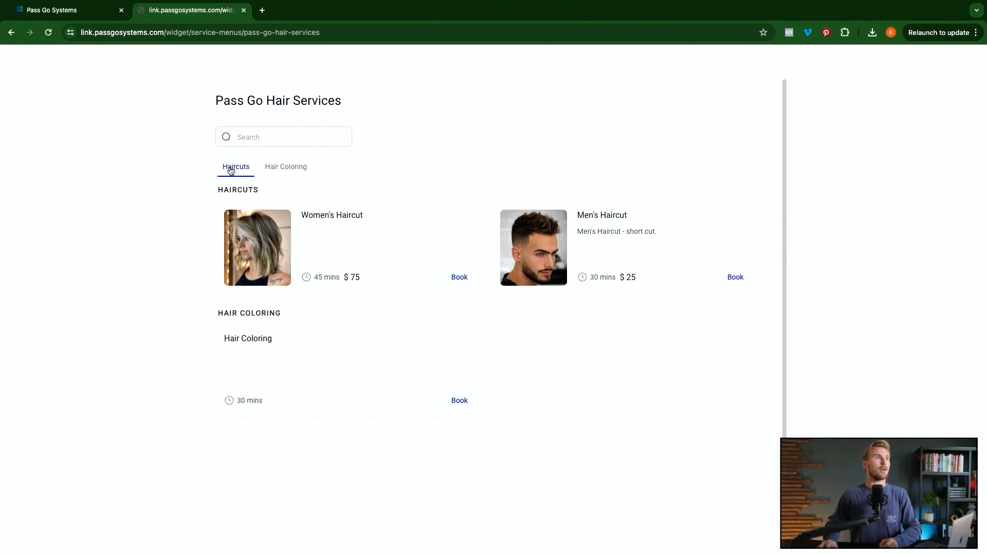
- Browse the Hair Coloring and Haircuts categories, then book Women's Haircut for Just Me
{"action": "left_click", "coordinate": [283, 169]}
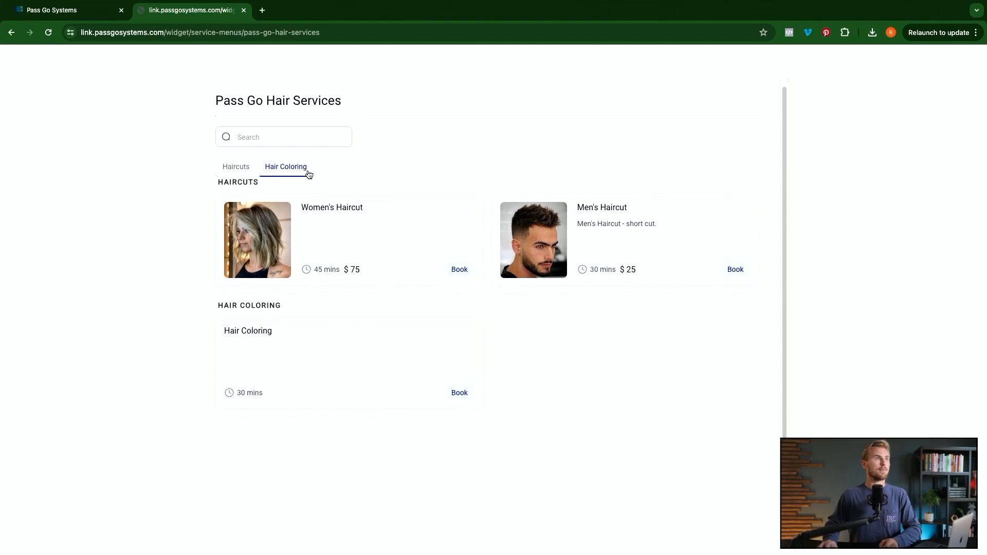
{"action": "left_click", "coordinate": [238, 168]}
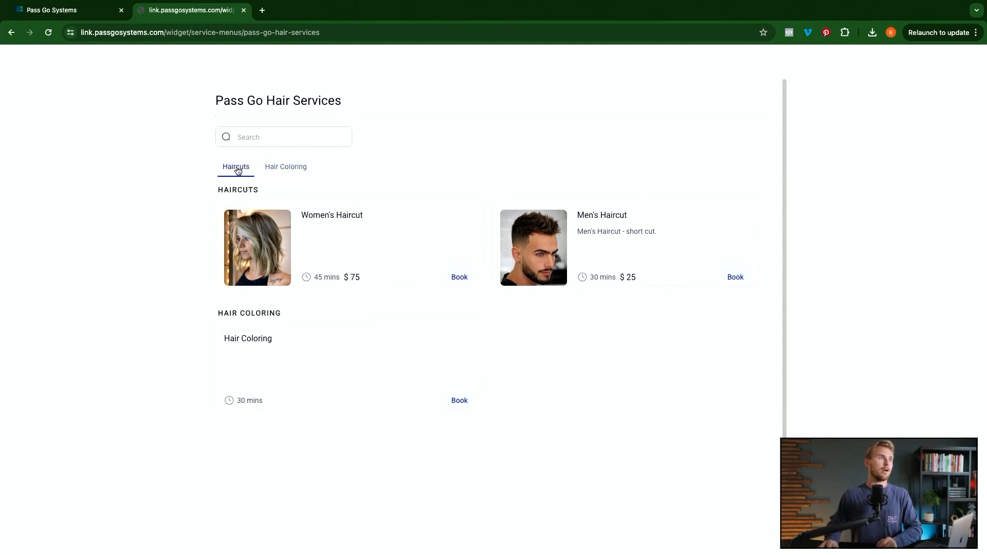
{"action": "left_click", "coordinate": [277, 170]}
{"action": "left_click", "coordinate": [236, 170]}
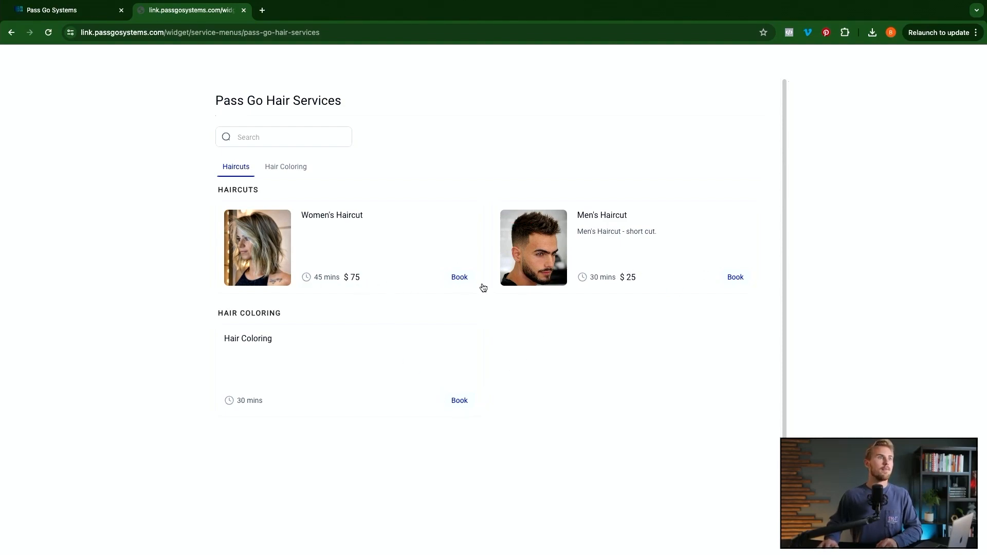
{"action": "left_click", "coordinate": [459, 280]}
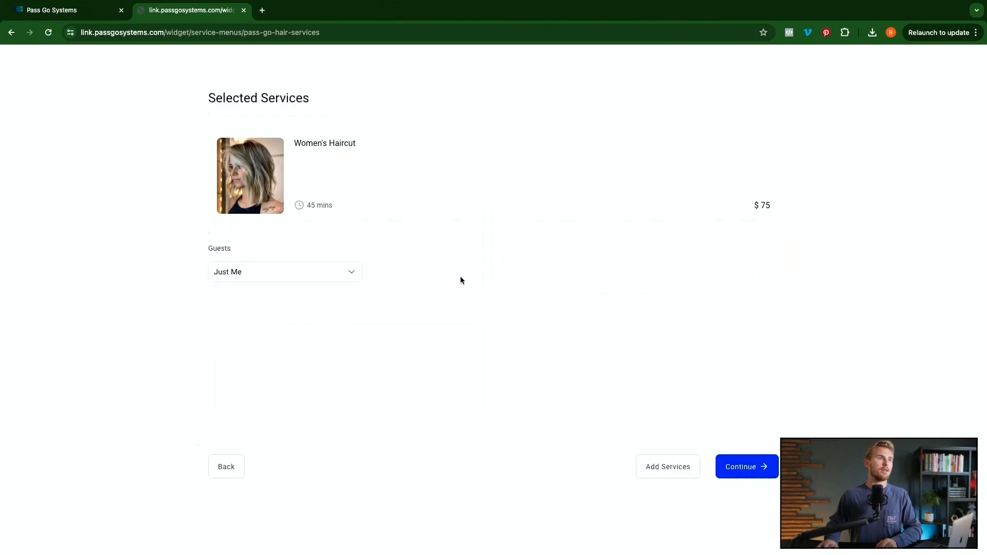
{"action": "left_click", "coordinate": [283, 272]}
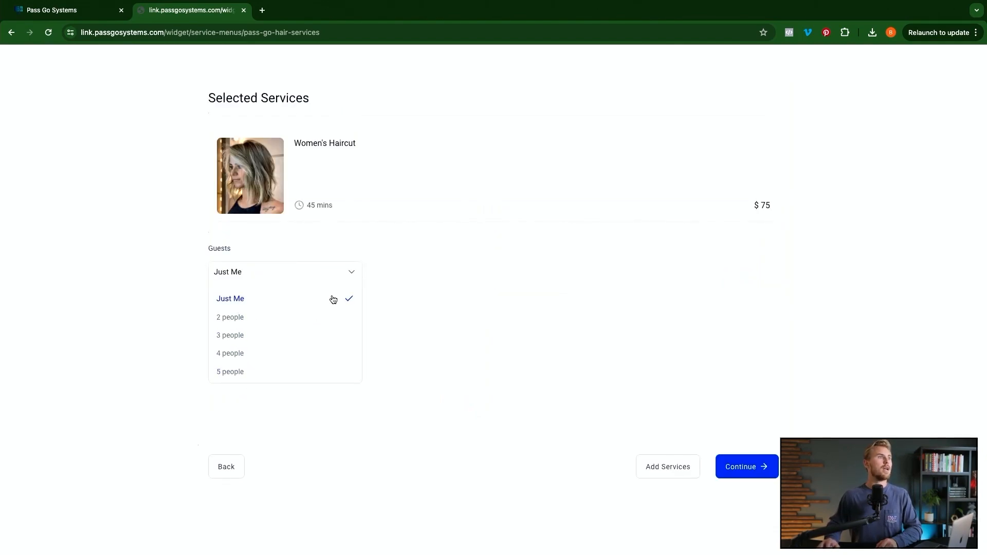
{"action": "left_click", "coordinate": [537, 292]}
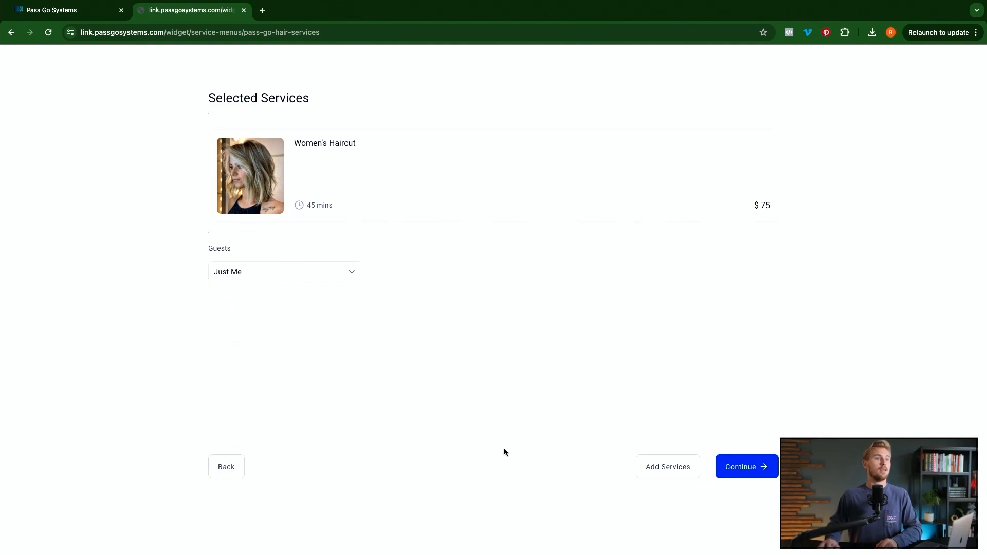
- Continue past the services summary and assign a specific staff member to the Women's Haircut
{"action": "left_click", "coordinate": [678, 467]}
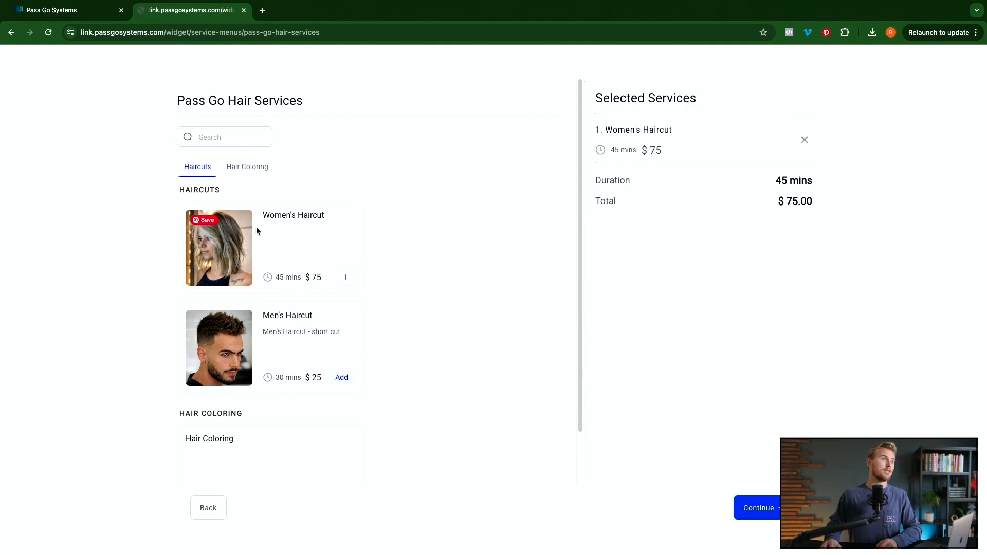
{"action": "left_click", "coordinate": [208, 508]}
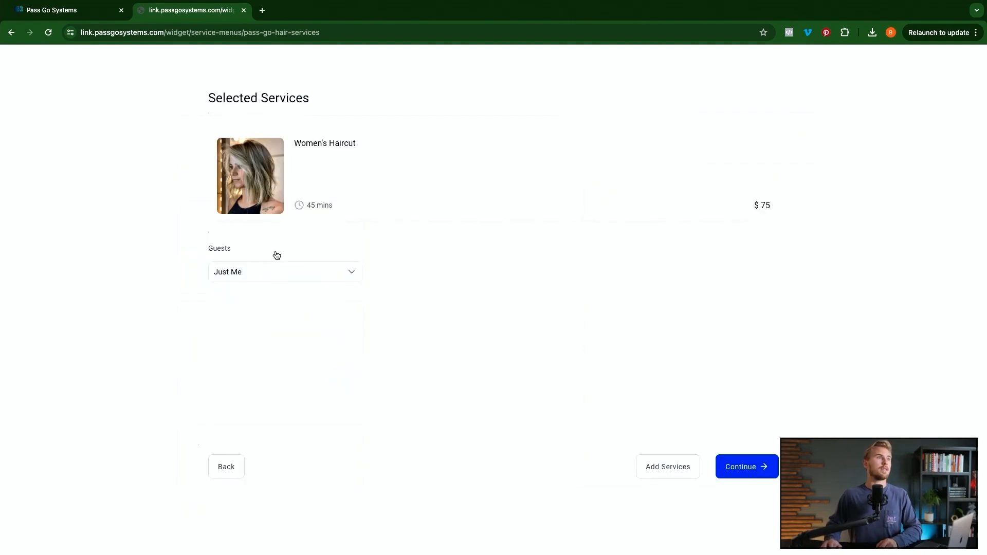
{"action": "left_click", "coordinate": [740, 472]}
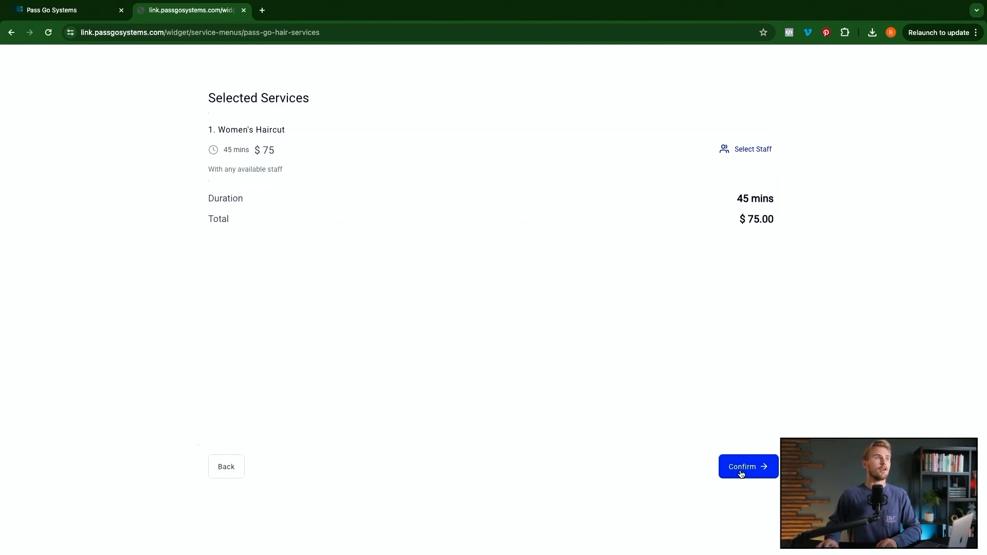
{"action": "left_click", "coordinate": [746, 152]}
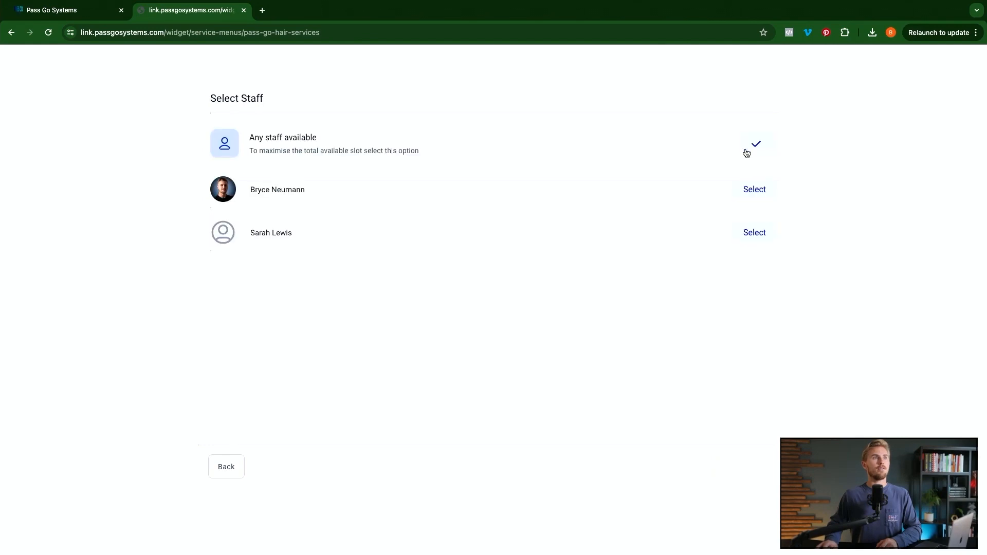
{"action": "left_click", "coordinate": [763, 191]}
{"action": "left_click", "coordinate": [746, 467]}
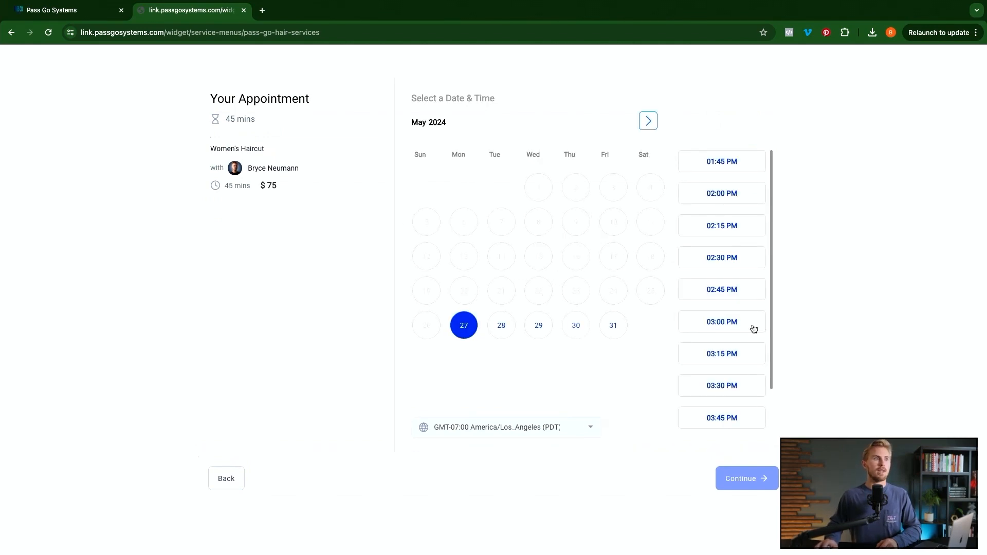
- Pick the 02:45 PM slot on May 27, review the details form, then close the tab
{"action": "left_click", "coordinate": [714, 292]}
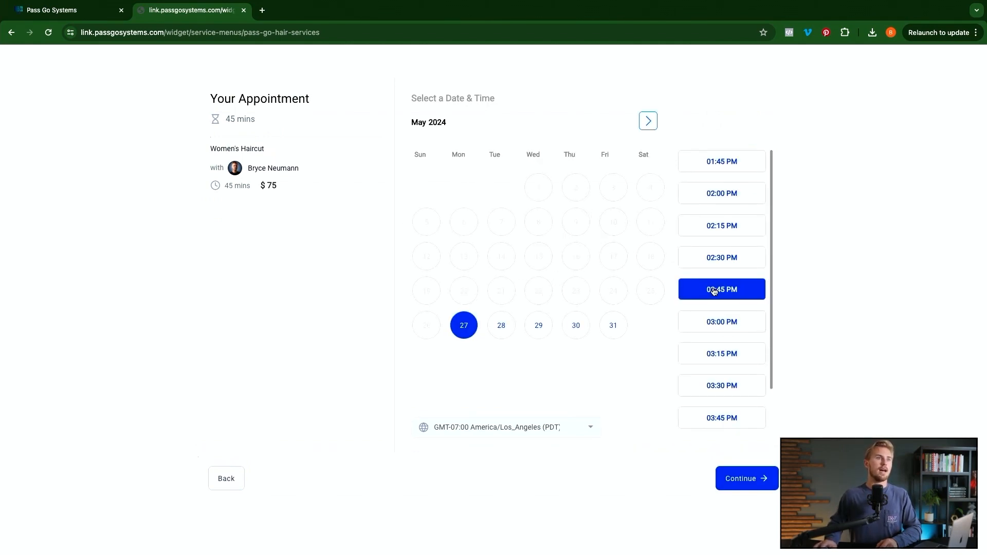
{"action": "left_click", "coordinate": [739, 482]}
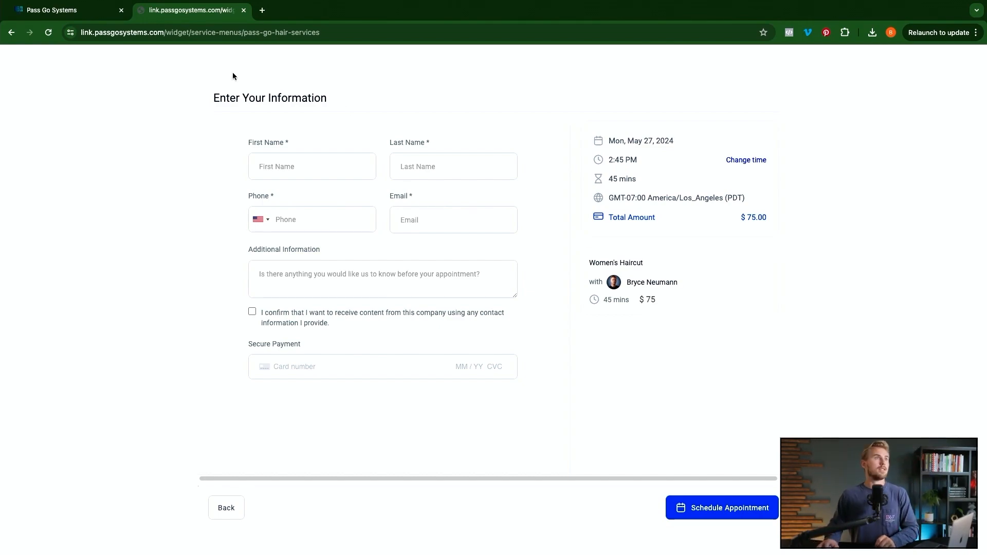
{"action": "left_click", "coordinate": [243, 10]}
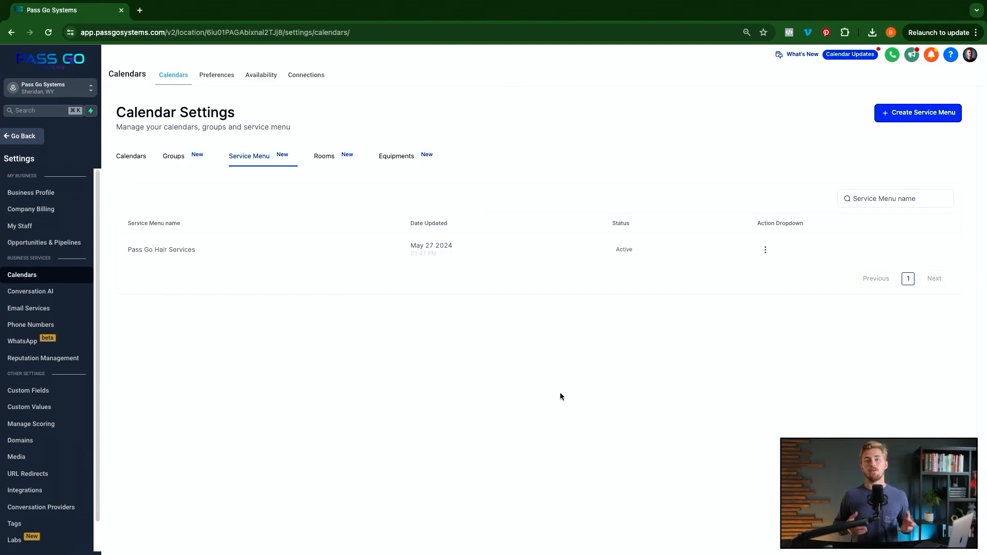
- Copy the service menu's embed code, then open the Demo website page in the builder
{"action": "left_click", "coordinate": [766, 251]}
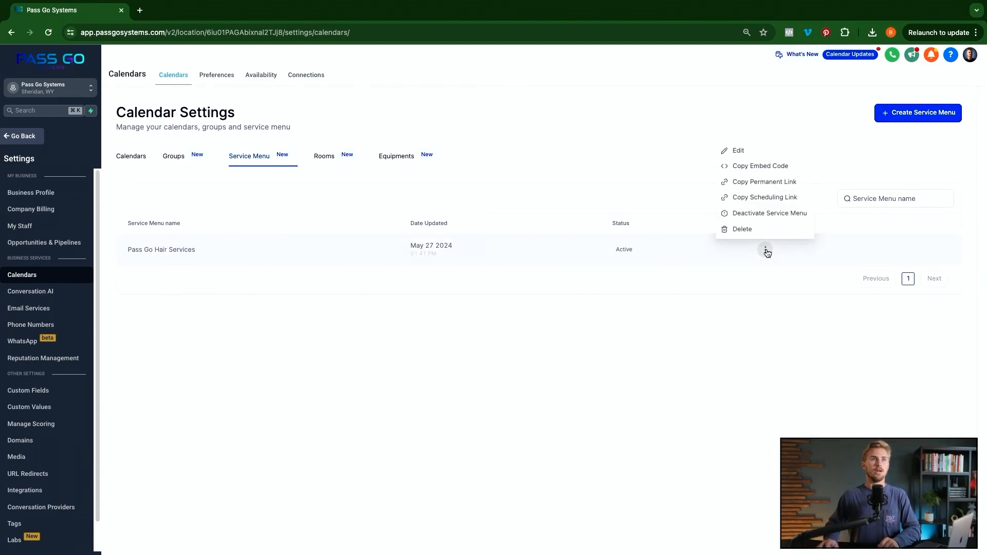
{"action": "left_click", "coordinate": [766, 167]}
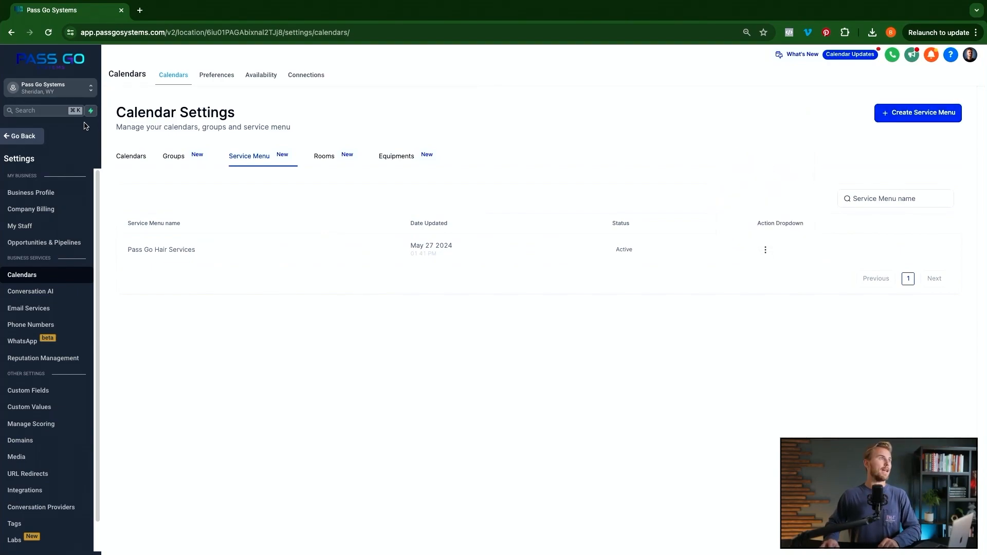
{"action": "left_click", "coordinate": [22, 136]}
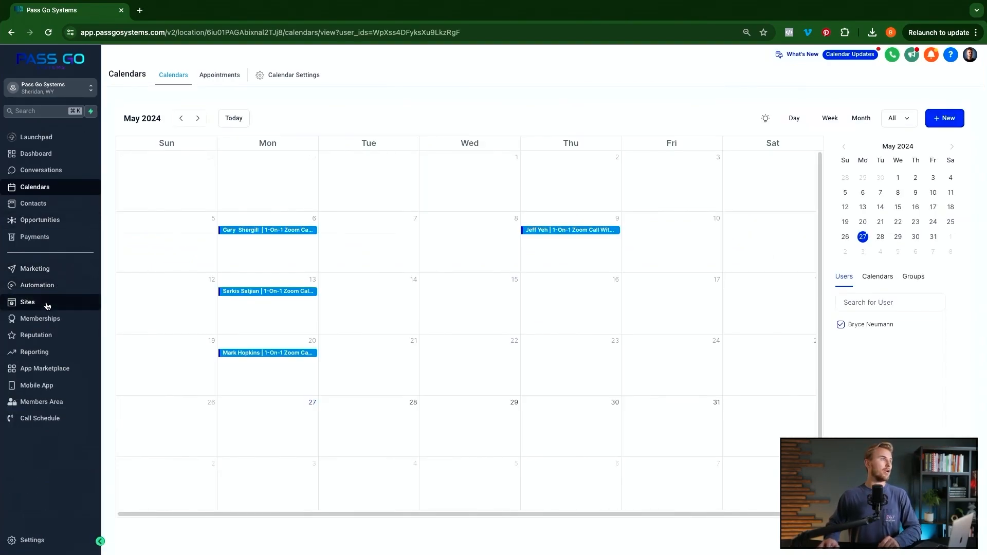
{"action": "left_click", "coordinate": [74, 302]}
{"action": "left_click", "coordinate": [189, 76]}
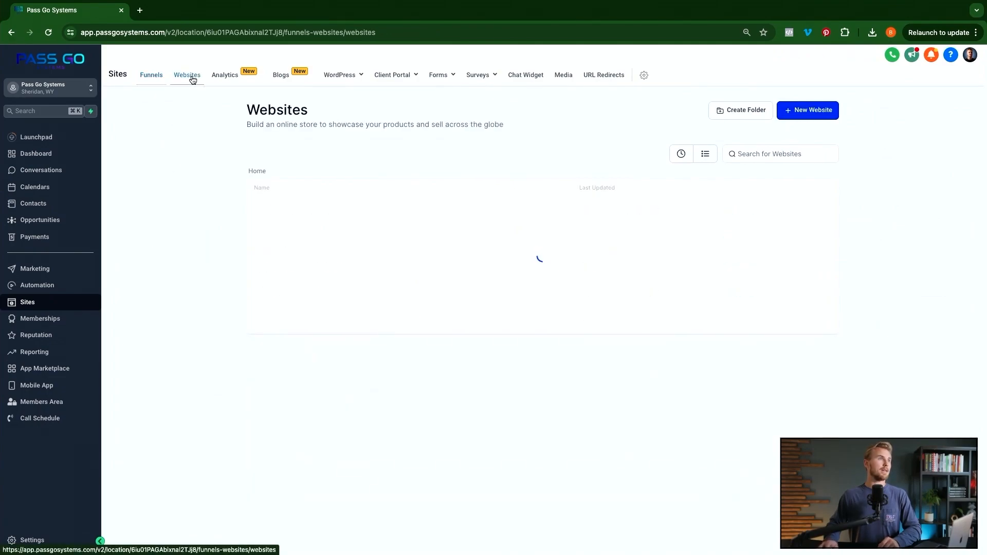
{"action": "left_click", "coordinate": [266, 211]}
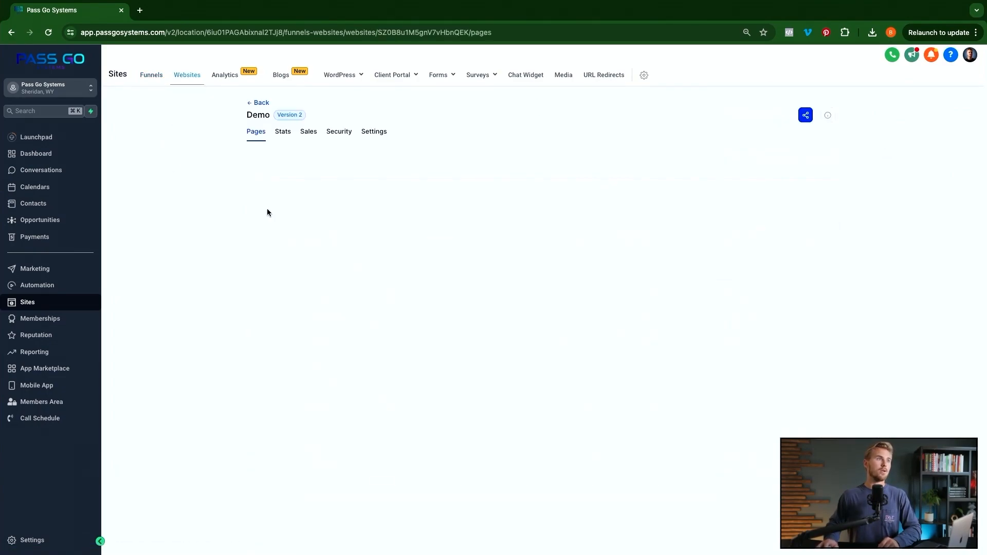
{"action": "left_click", "coordinate": [268, 292]}
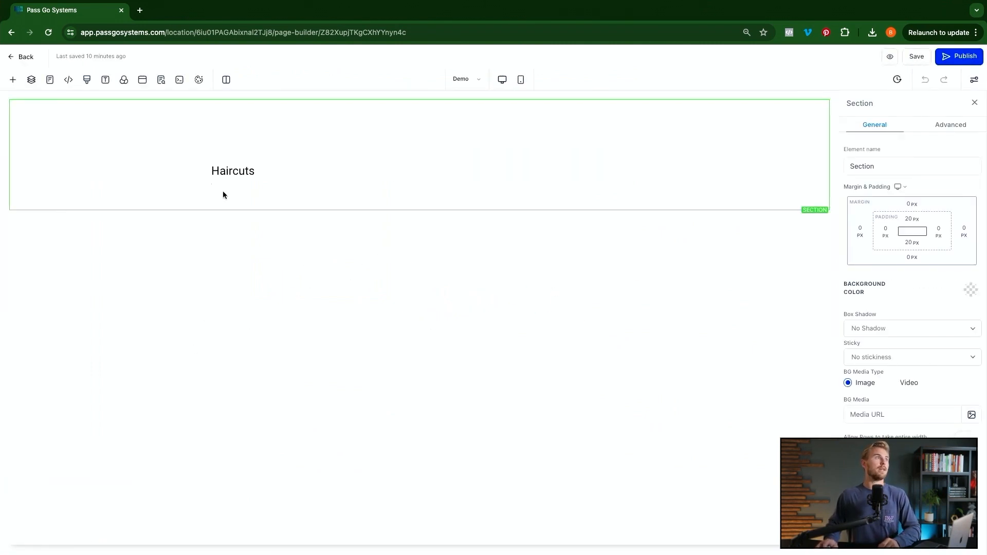
- Place a Calendar element at the page top with Use Group Page on, then delete it
{"action": "left_click", "coordinate": [13, 80]}
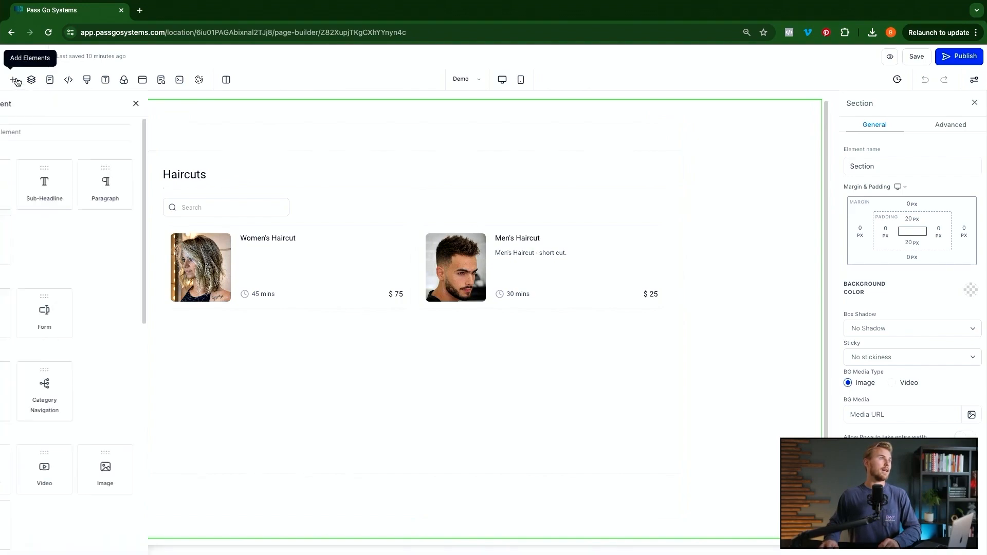
{"action": "left_click", "coordinate": [130, 132]}
{"action": "type", "text": "cal"}
{"action": "left_click_drag", "start_coordinate": [161, 188], "coordinate": [443, 153]}
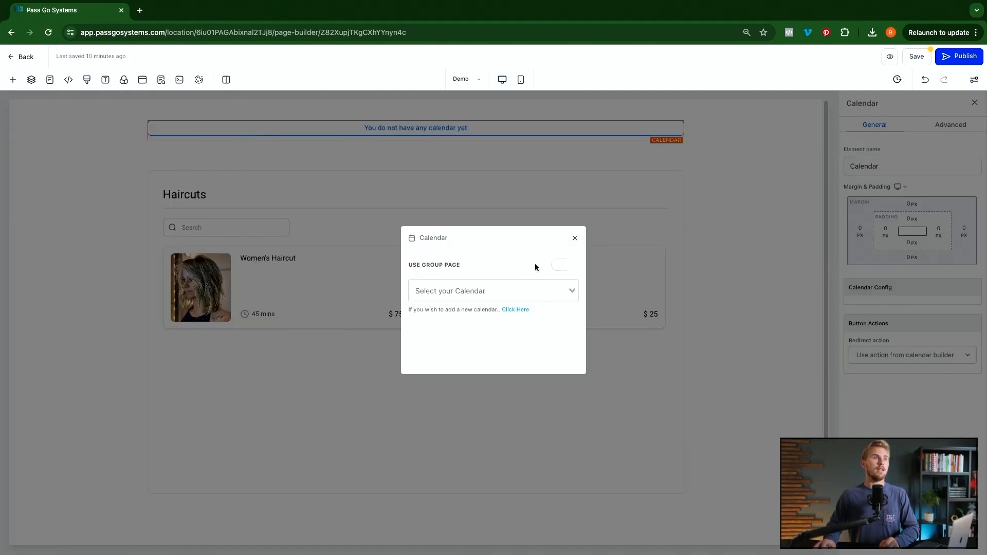
{"action": "left_click", "coordinate": [560, 265]}
{"action": "left_click", "coordinate": [561, 266]}
{"action": "left_click", "coordinate": [484, 290]}
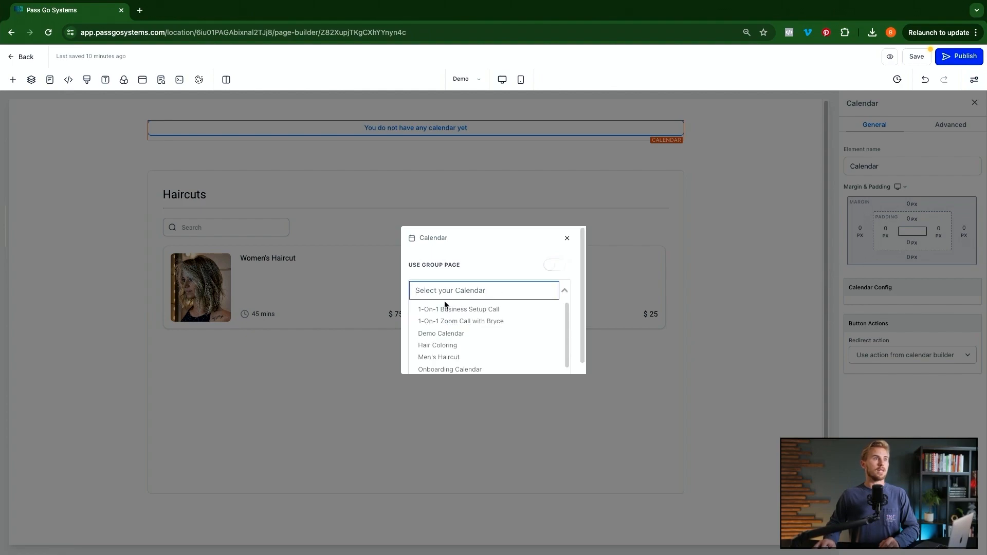
{"action": "left_click", "coordinate": [565, 260]}
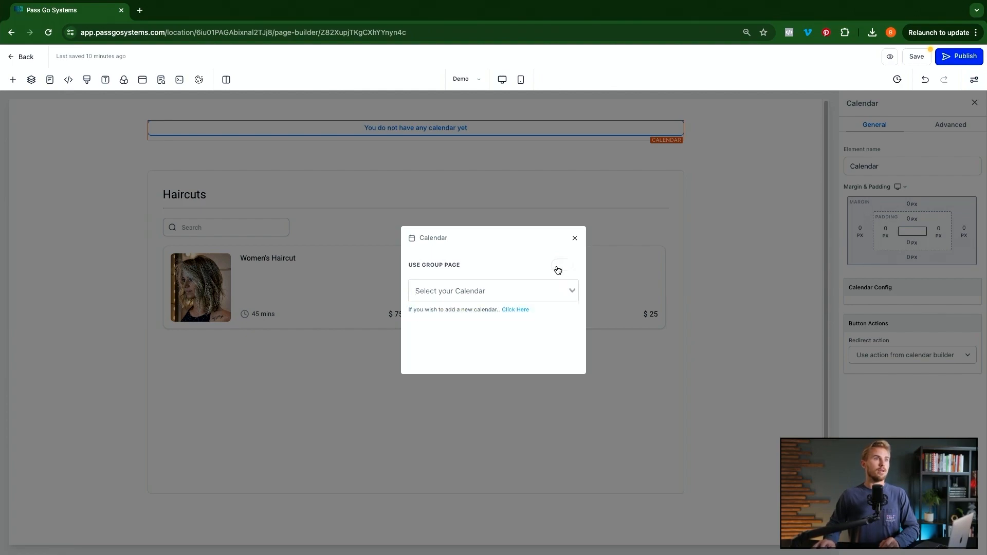
{"action": "left_click", "coordinate": [561, 266]}
{"action": "left_click", "coordinate": [551, 290]}
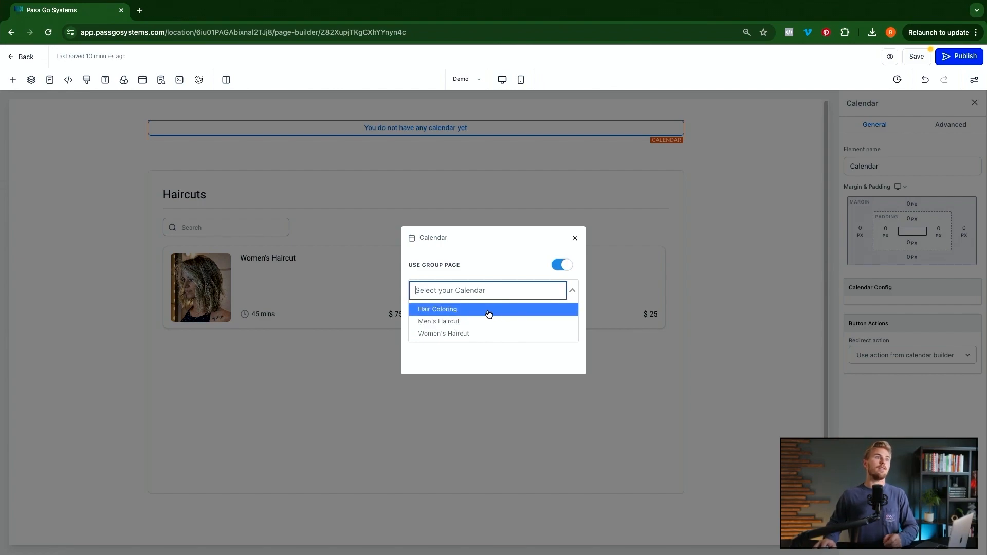
{"action": "left_click", "coordinate": [575, 239]}
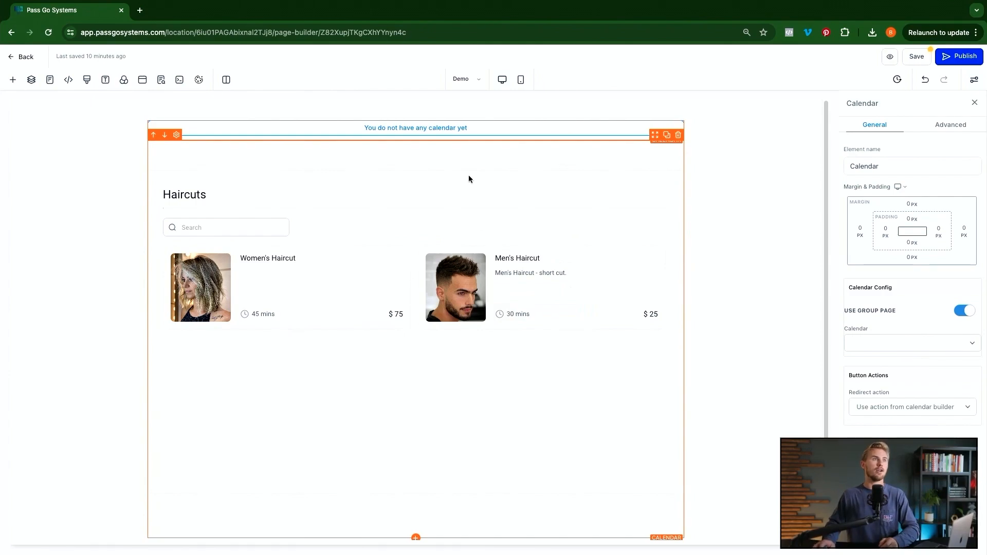
{"action": "left_click", "coordinate": [679, 116]}
- Drop a Code element at the page top, paste the service-menu embed code, and save
{"action": "left_click", "coordinate": [11, 81]}
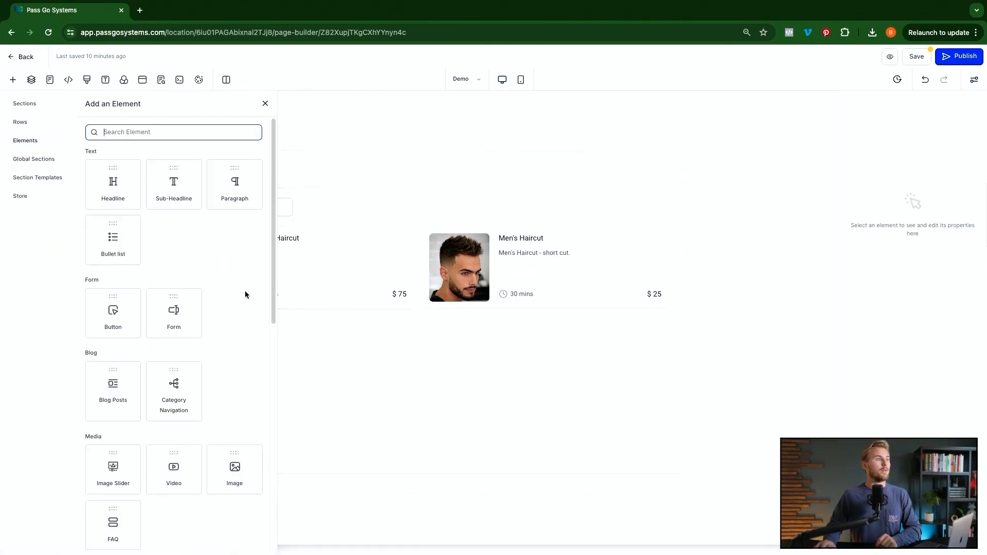
{"action": "scroll", "coordinate": [187, 283], "scroll_direction": "down", "scroll_amount": 1}
{"action": "scroll", "coordinate": [186, 283], "scroll_direction": "down", "scroll_amount": 8}
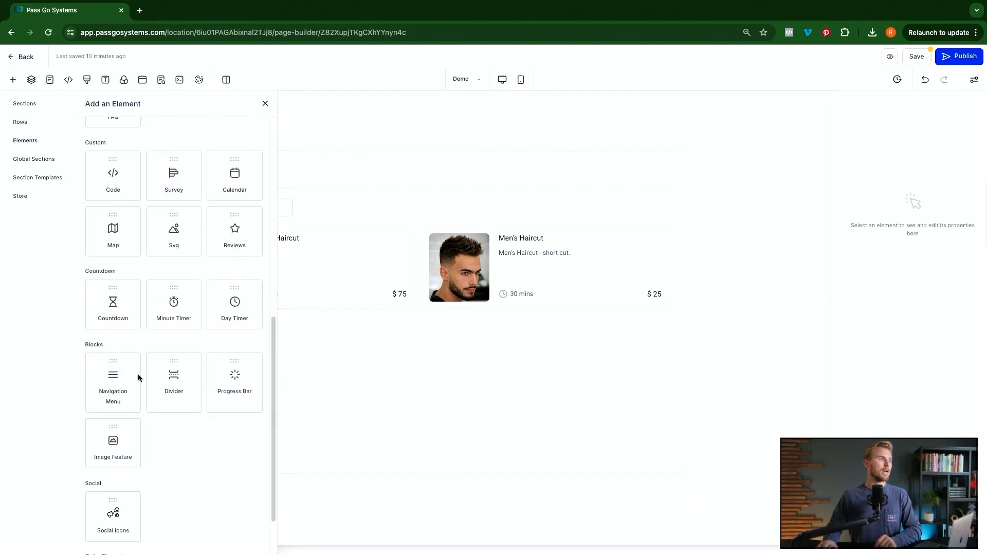
{"action": "left_click_drag", "start_coordinate": [115, 185], "coordinate": [377, 148]}
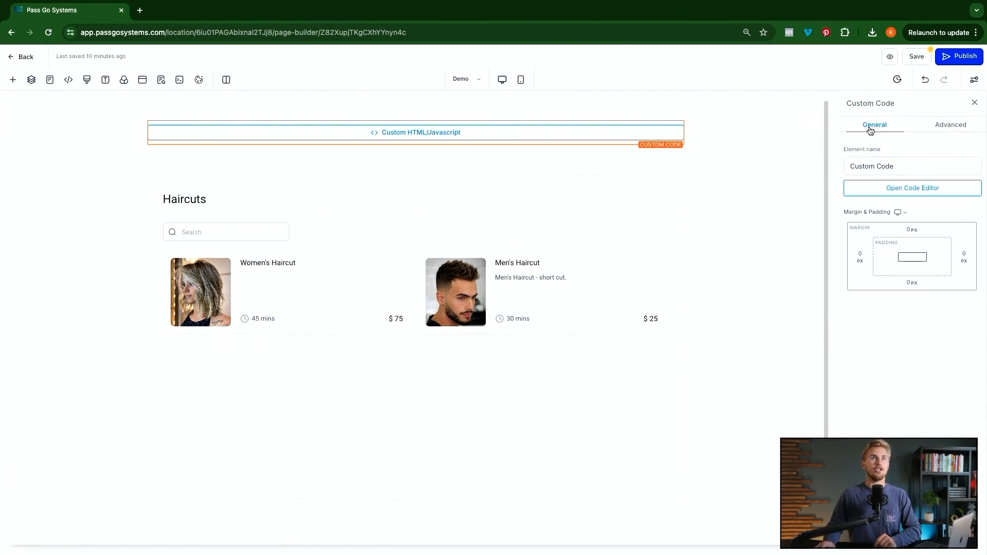
{"action": "left_click", "coordinate": [910, 190]}
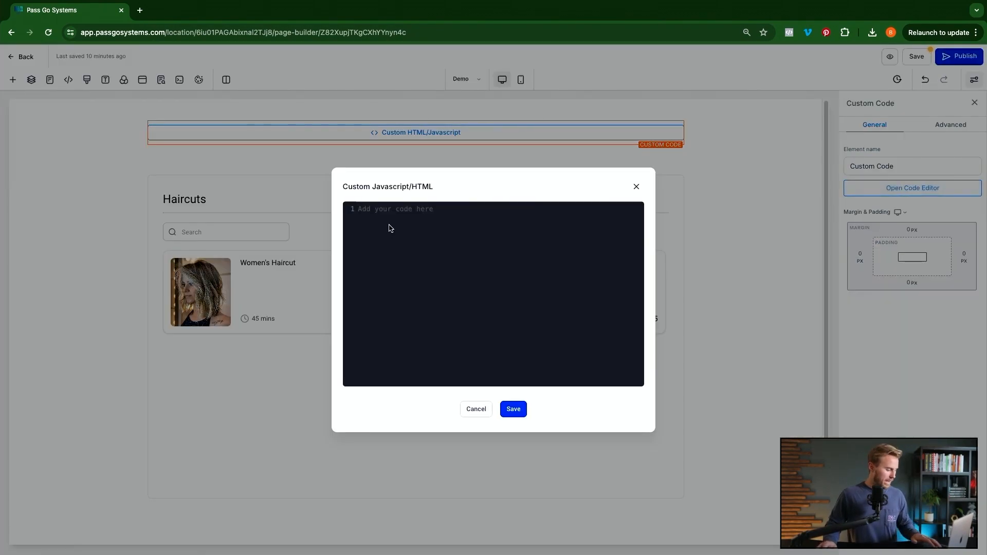
{"action": "key", "text": "ctrl+v"}
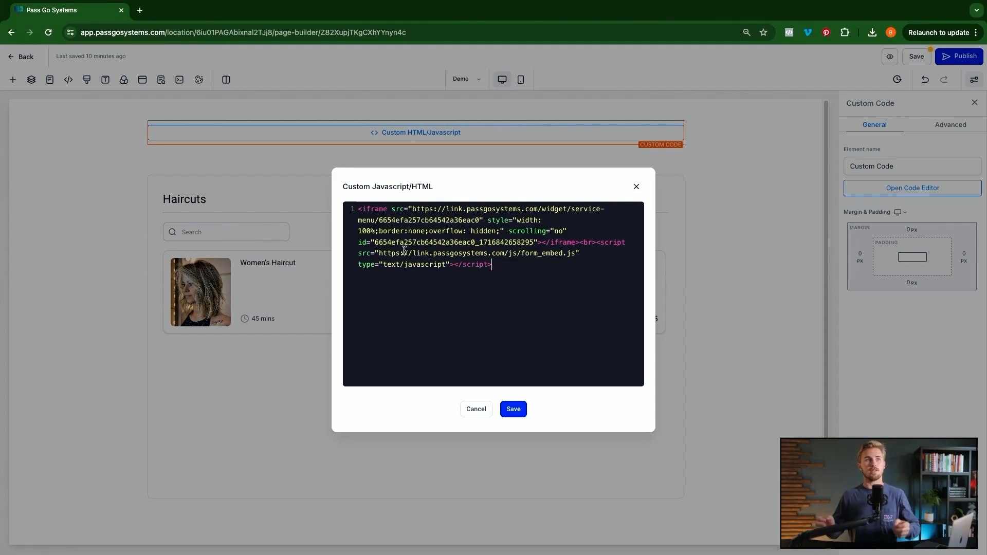
{"action": "left_click", "coordinate": [512, 411]}
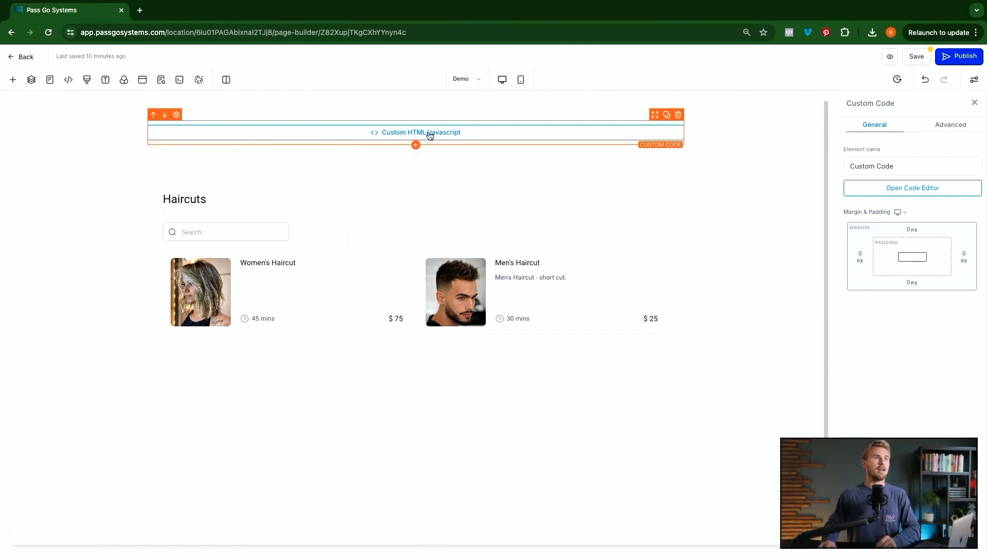
- Save the Demo page, closing the SEO Meta Data panel along the way
{"action": "left_click", "coordinate": [909, 58]}
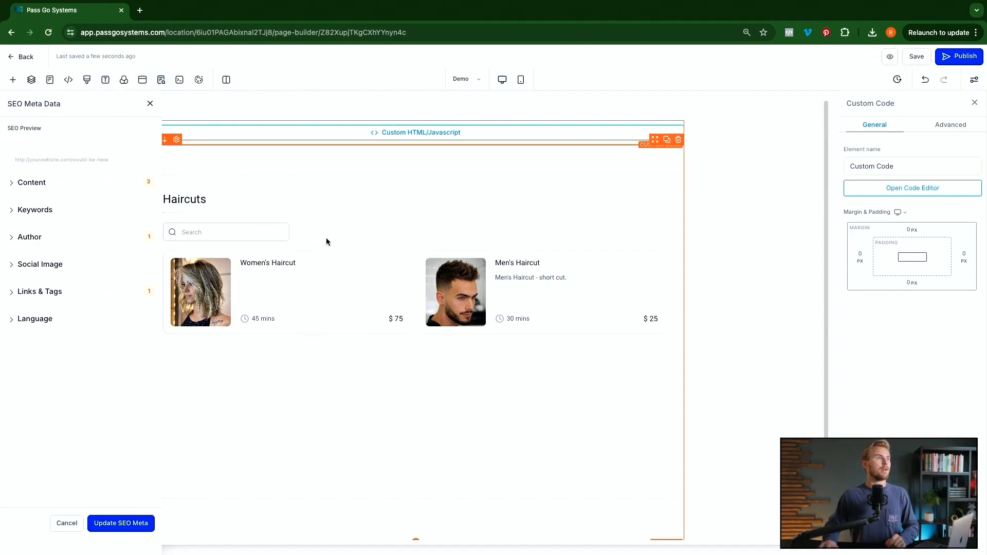
{"action": "left_click", "coordinate": [677, 142]}
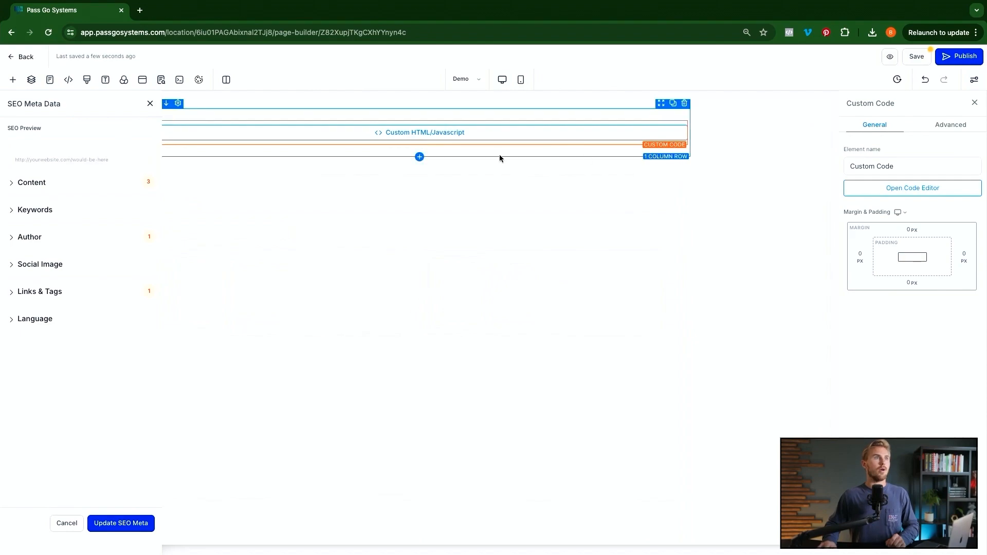
{"action": "left_click", "coordinate": [150, 103]}
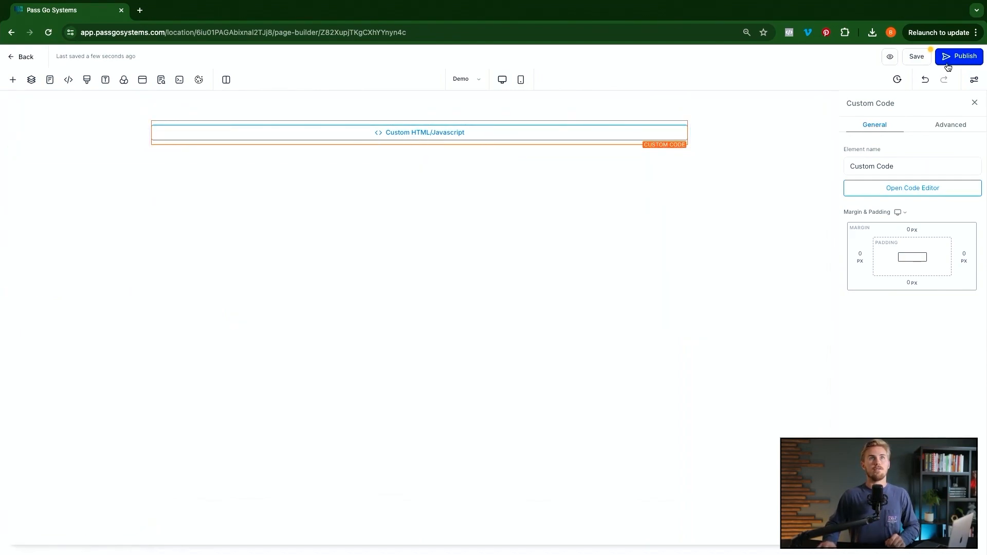
{"action": "left_click", "coordinate": [917, 57]}
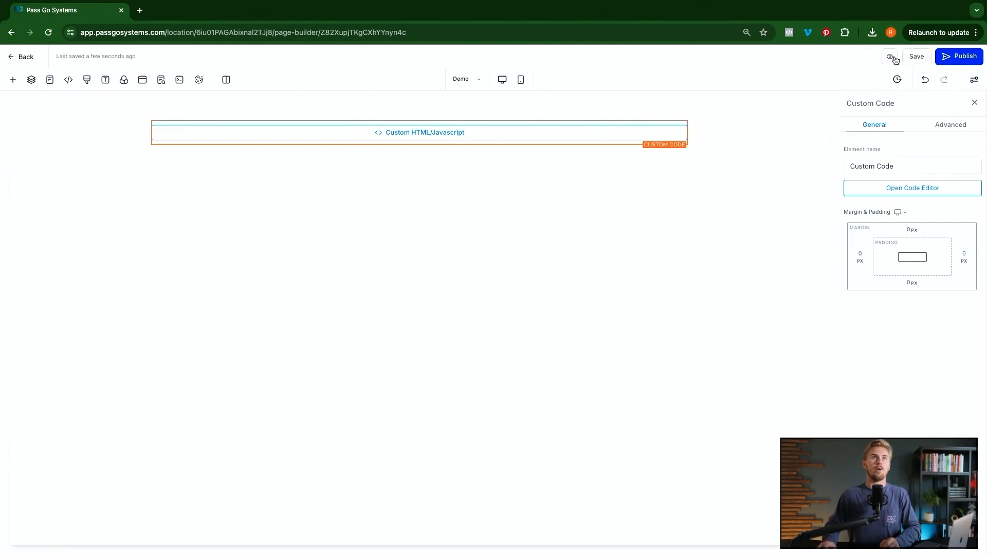
- Preview the page, view its Hair Coloring category, then close the preview
{"action": "left_click", "coordinate": [880, 58]}
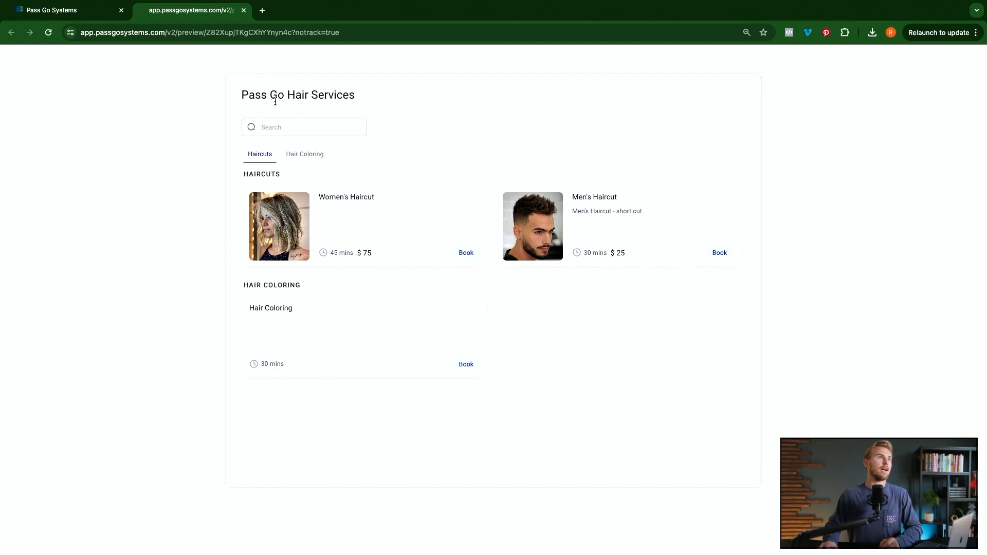
{"action": "left_click", "coordinate": [307, 157]}
{"action": "left_click", "coordinate": [308, 156]}
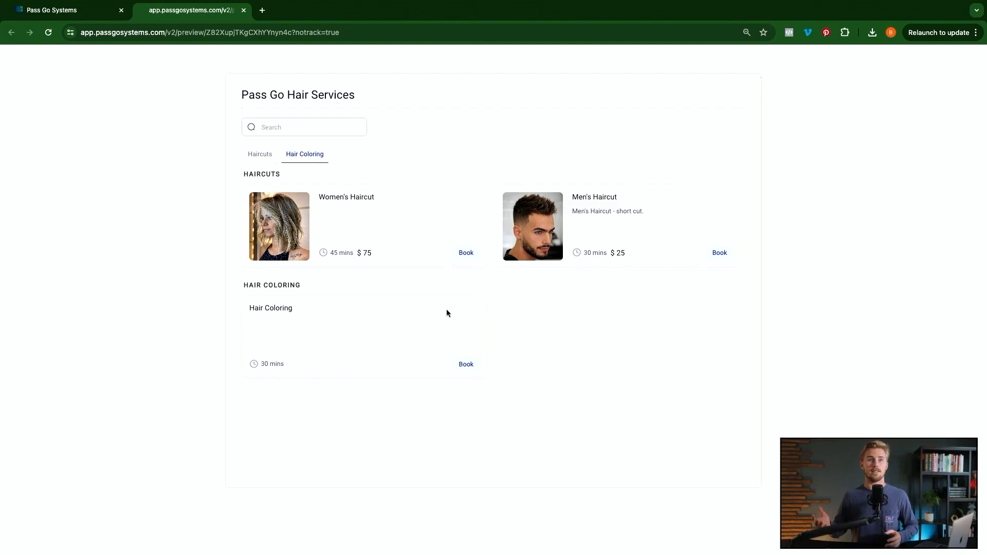
{"action": "left_click", "coordinate": [243, 10]}
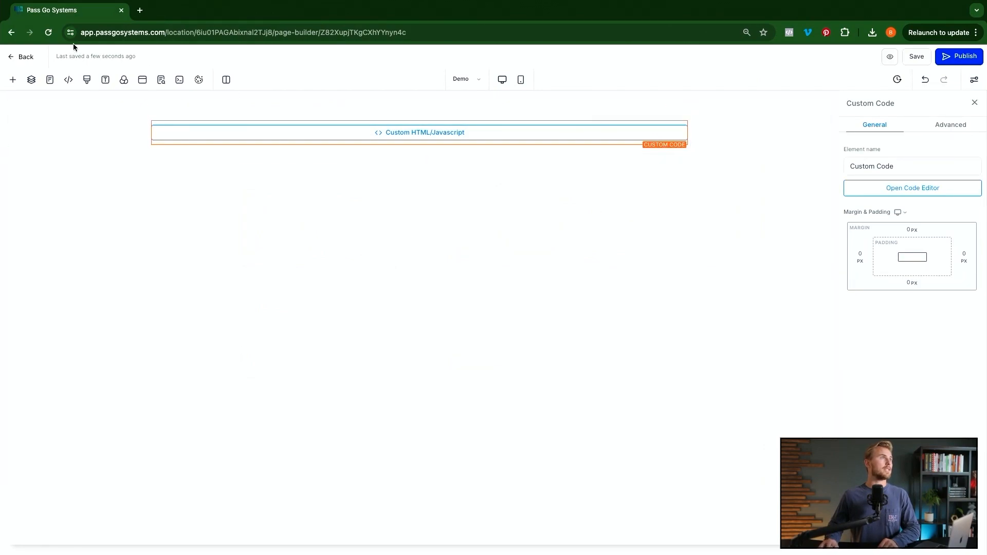
- Go to Calendar Settings and show the Rooms list
{"action": "left_click", "coordinate": [23, 57]}
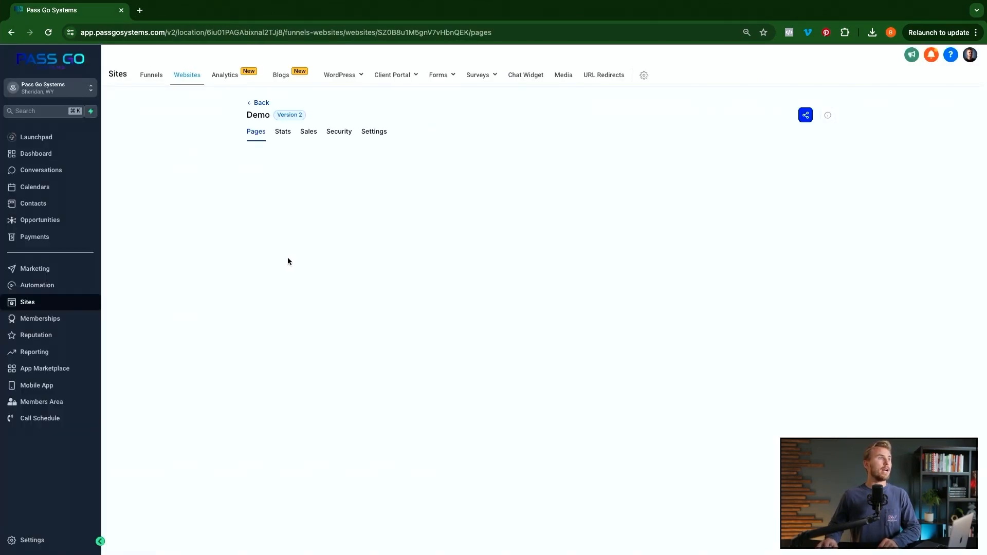
{"action": "left_click", "coordinate": [35, 187]}
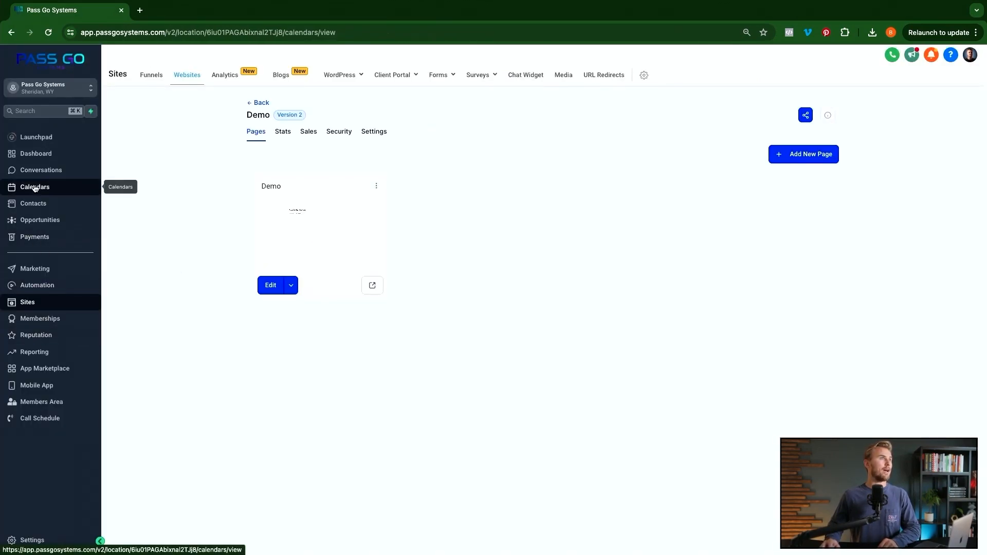
{"action": "left_click", "coordinate": [286, 75]}
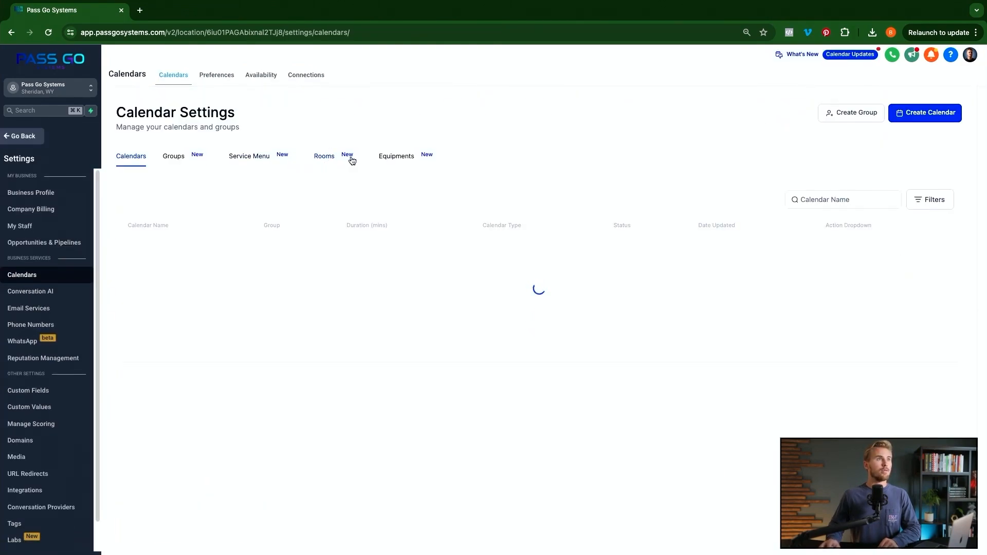
{"action": "left_click", "coordinate": [321, 156]}
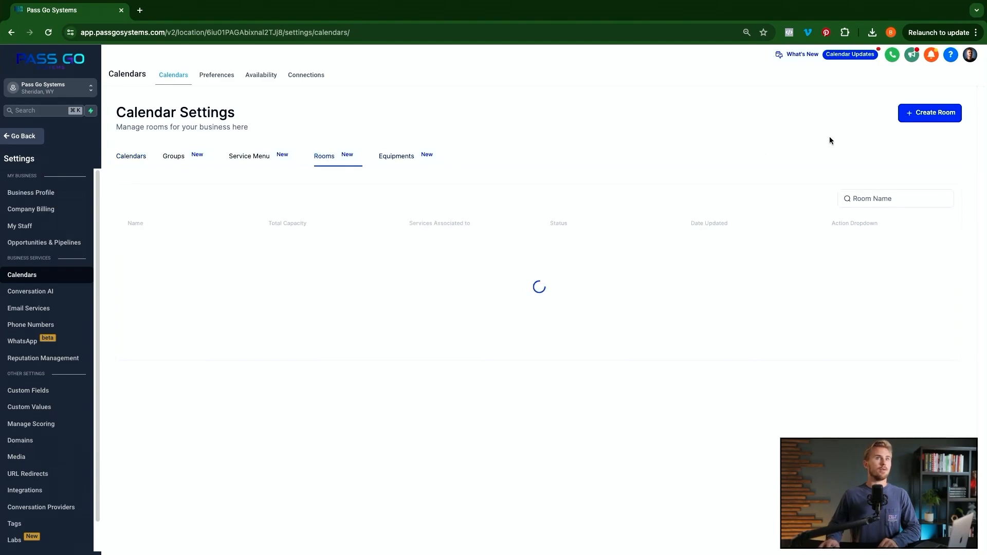
- Create Room A with capacity 10, linked to the Men's Haircut calendar
{"action": "left_click", "coordinate": [943, 114]}
{"action": "left_click", "coordinate": [523, 255]}
{"action": "type", "text": "Room A"}
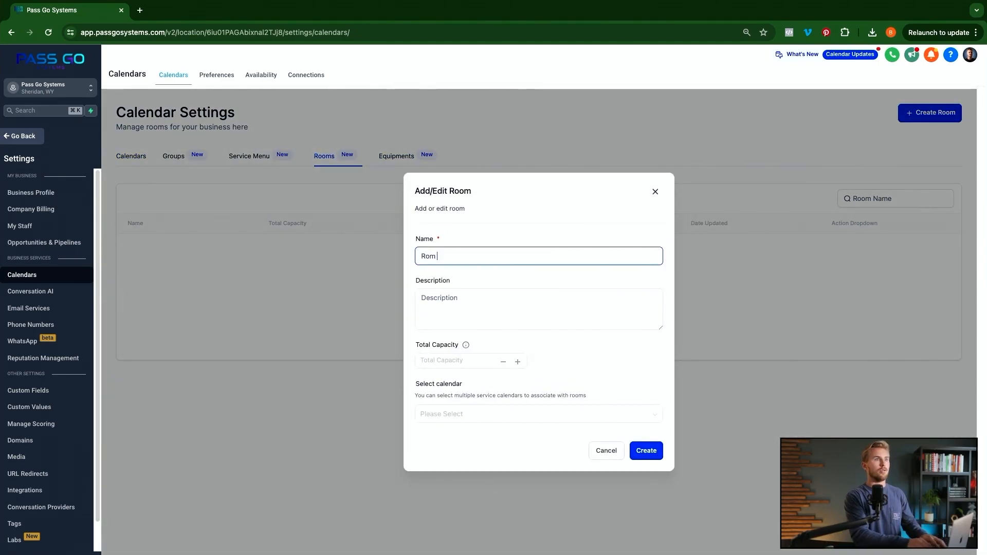
{"action": "left_click", "coordinate": [517, 363]}
{"action": "type", "text": "10"}
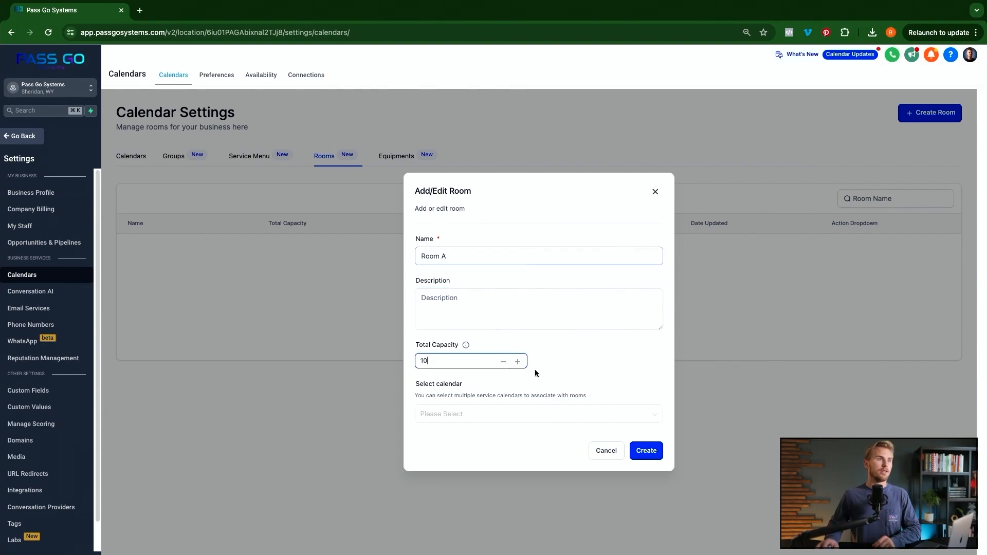
{"action": "left_click", "coordinate": [501, 420]}
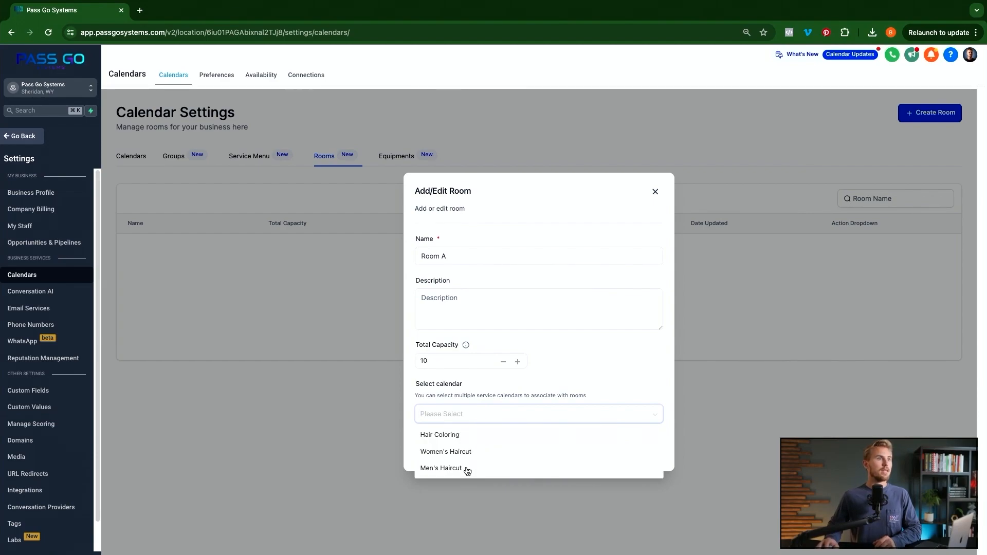
{"action": "left_click", "coordinate": [450, 469]}
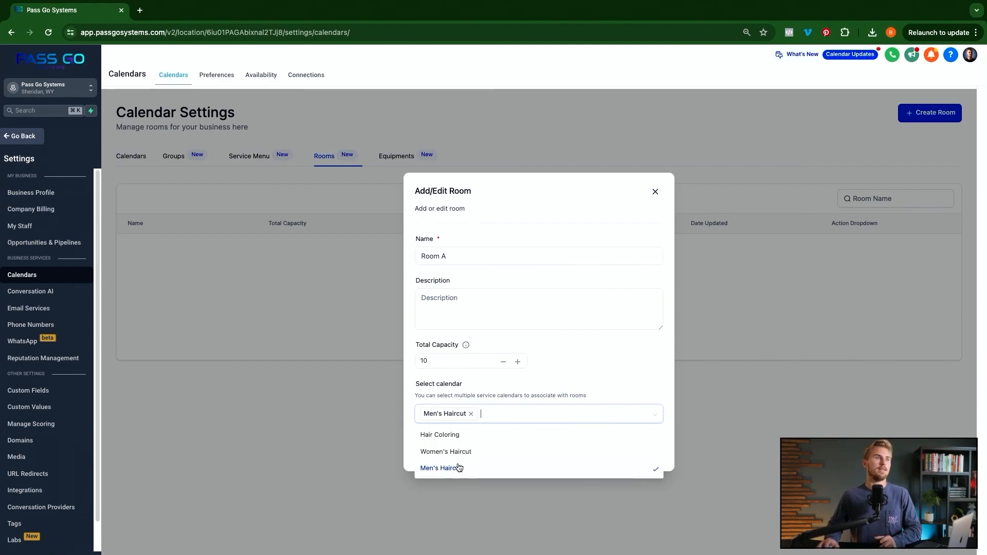
{"action": "left_click", "coordinate": [587, 371]}
{"action": "left_click", "coordinate": [514, 416]}
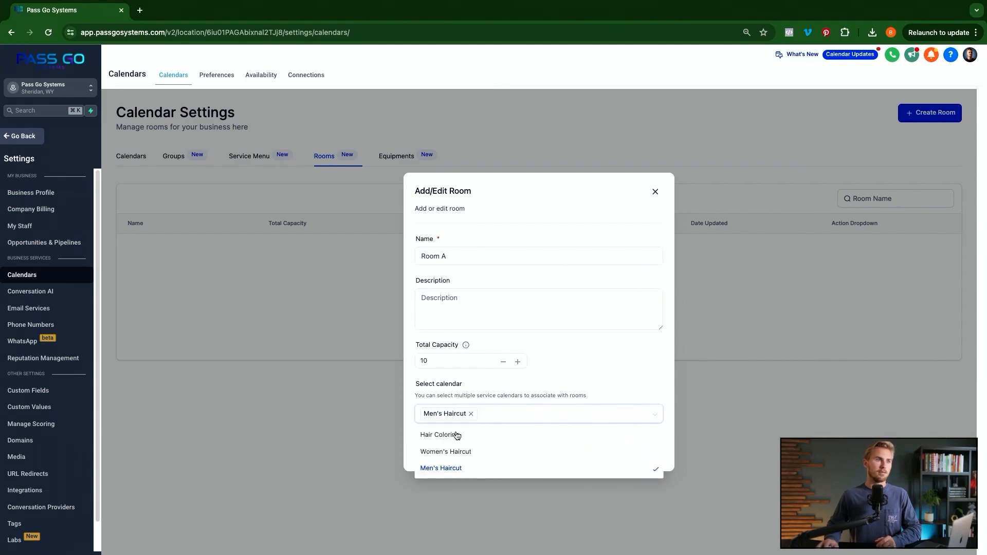
{"action": "left_click", "coordinate": [542, 376]}
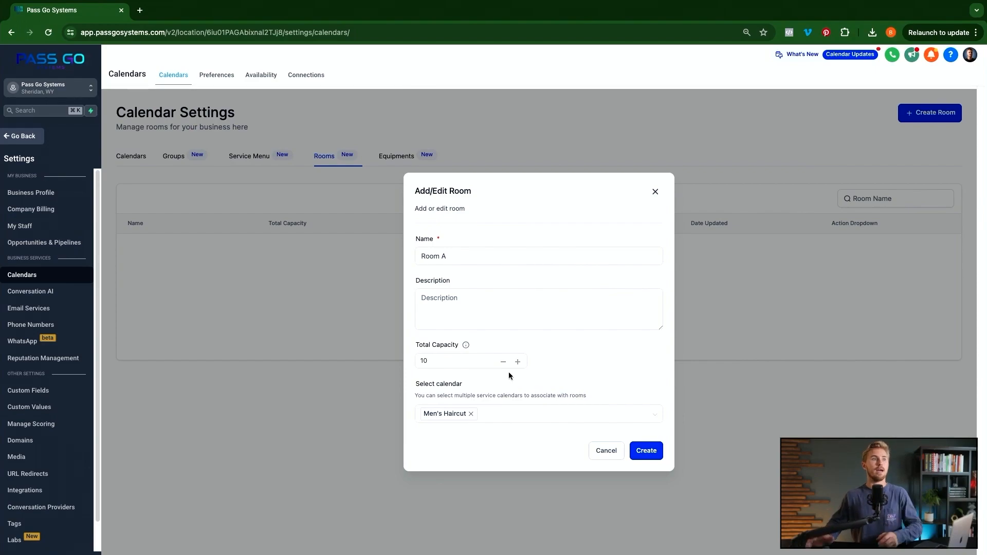
{"action": "left_click", "coordinate": [646, 452]}
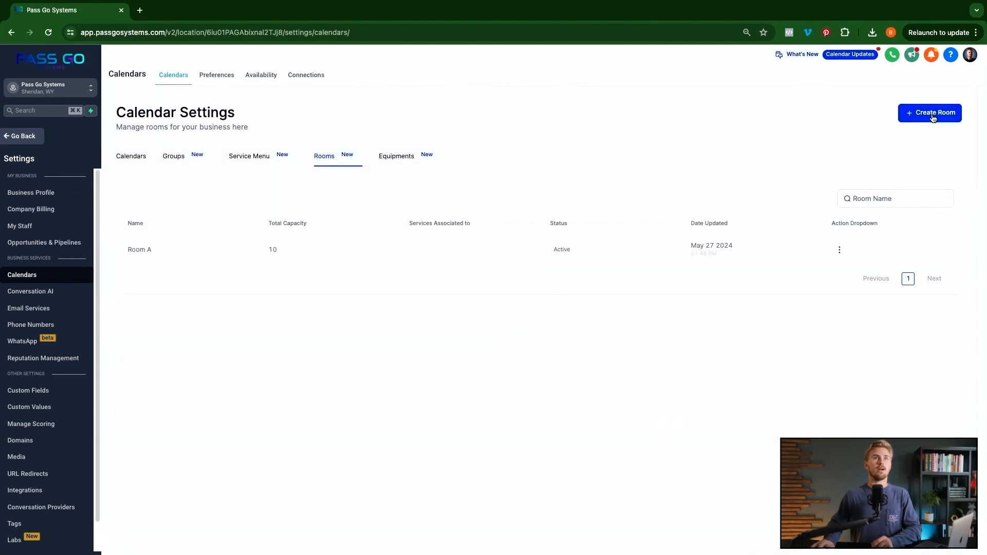
- Create Room B with capacity 2, linked to the Men's Haircut calendar
{"action": "left_click", "coordinate": [933, 116]}
{"action": "left_click", "coordinate": [520, 256]}
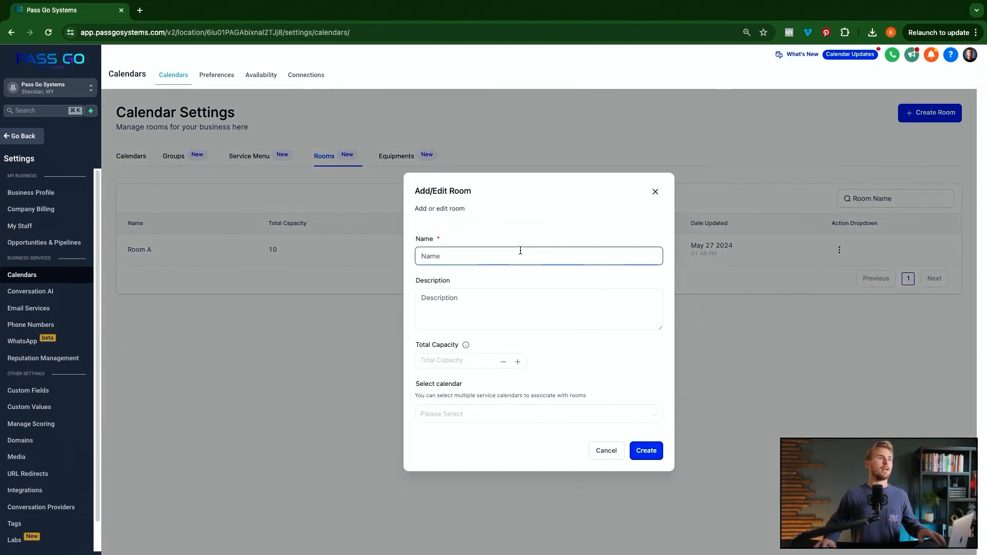
{"action": "type", "text": "Room B"}
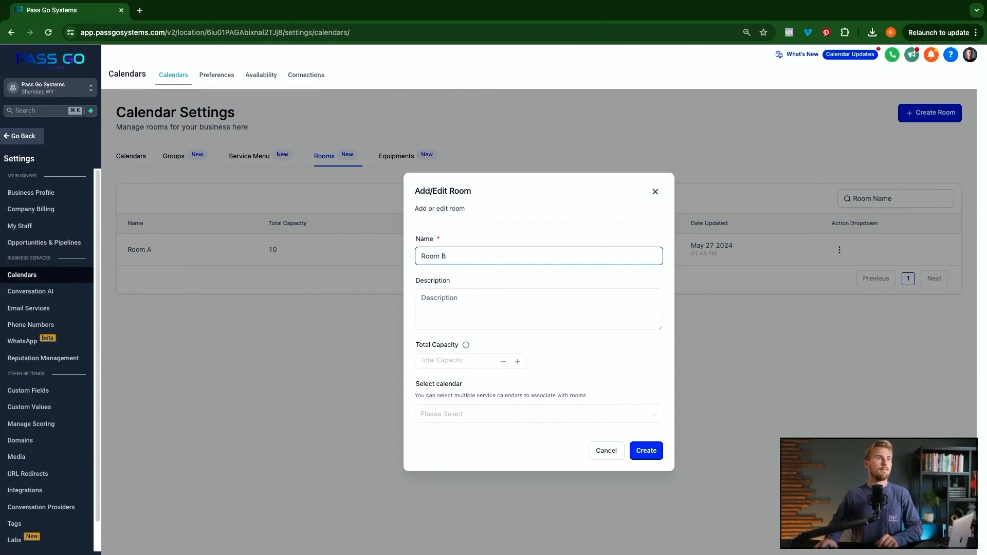
{"action": "left_click", "coordinate": [525, 293]}
{"action": "left_click", "coordinate": [496, 365]}
{"action": "type", "text": "1"}
{"action": "left_click", "coordinate": [518, 362]}
{"action": "left_click", "coordinate": [493, 414]}
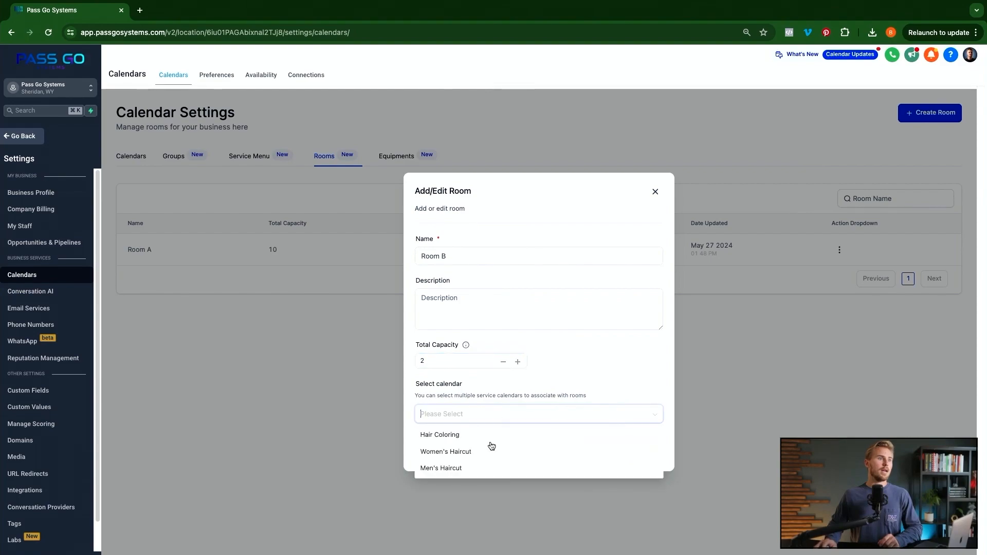
{"action": "left_click", "coordinate": [452, 468]}
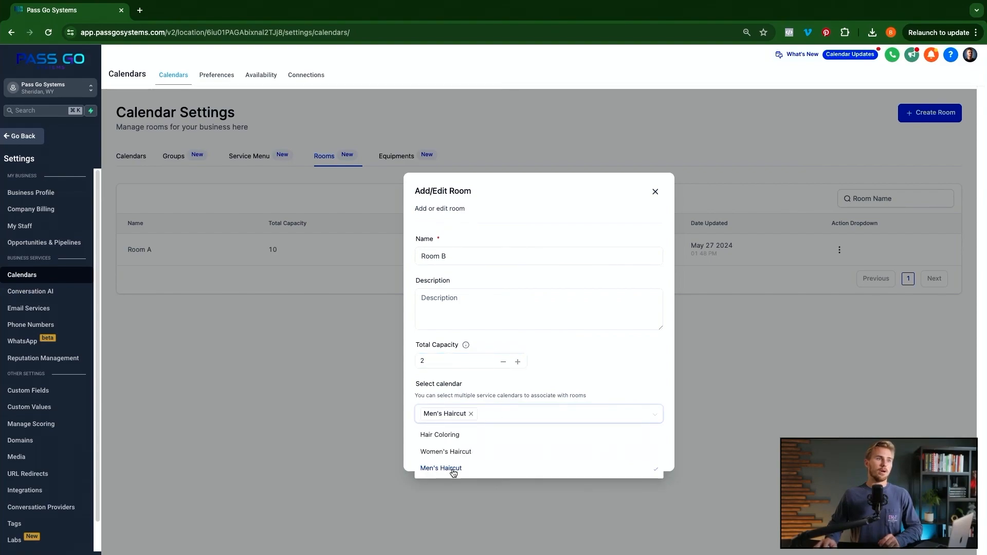
{"action": "left_click", "coordinate": [648, 379]}
{"action": "left_click", "coordinate": [646, 450]}
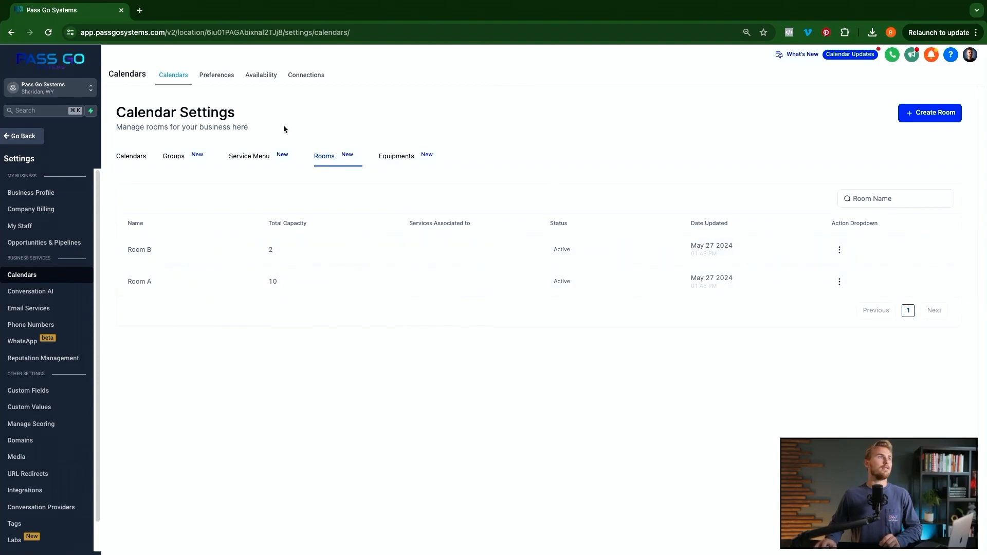
- Create Equipment 1 with quantity 5, 2 out of service, linked to Men's Haircut
{"action": "left_click", "coordinate": [404, 156]}
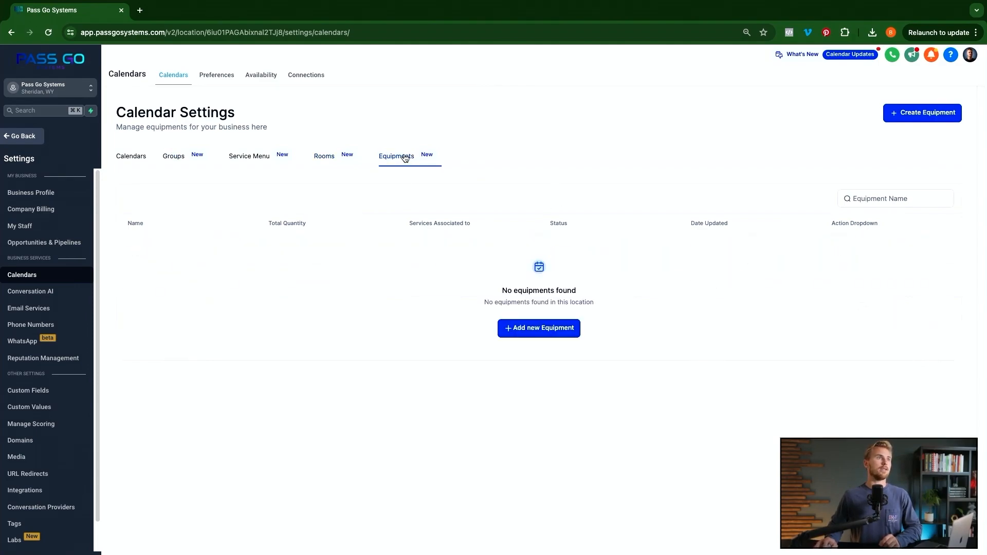
{"action": "left_click", "coordinate": [544, 329]}
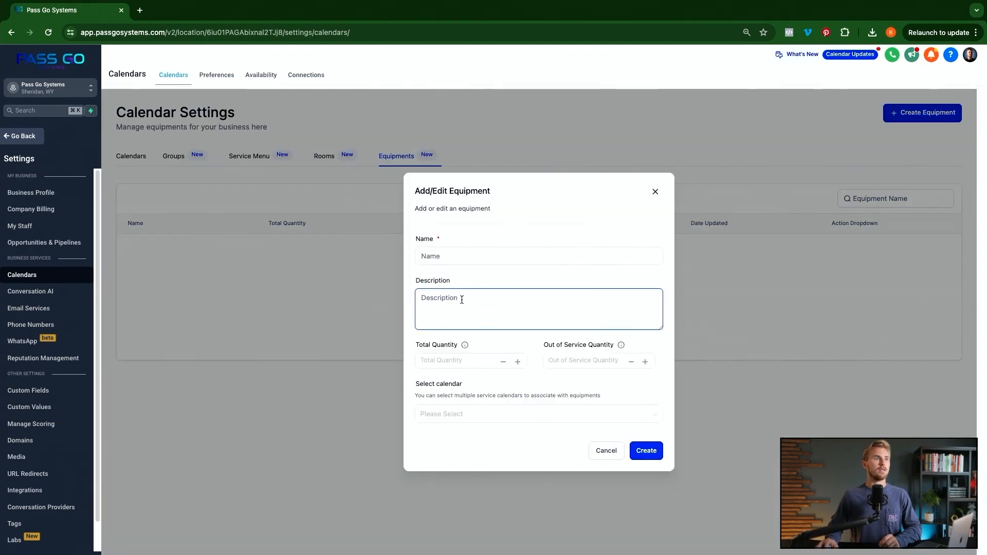
{"action": "left_click", "coordinate": [463, 257]}
{"action": "type", "text": "Equipment 1"}
{"action": "left_click", "coordinate": [487, 312]}
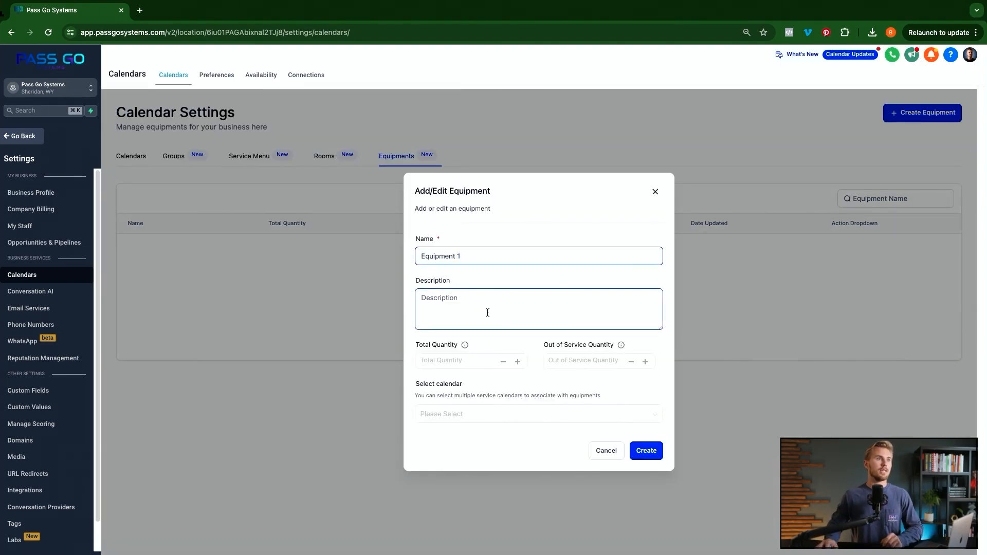
{"action": "left_click", "coordinate": [520, 364]}
{"action": "type", "text": "4"}
{"action": "left_click", "coordinate": [607, 361]}
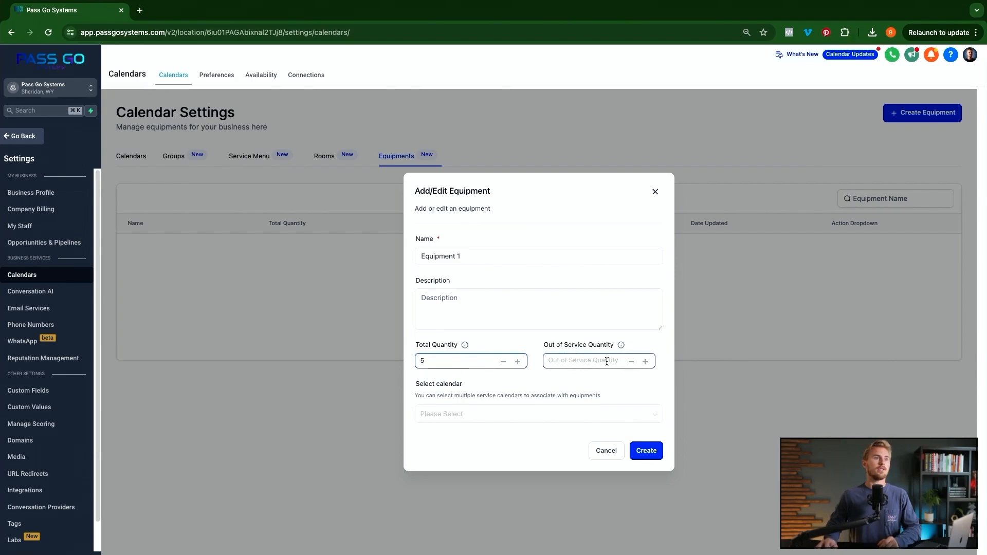
{"action": "left_click", "coordinate": [645, 362]}
{"action": "left_click", "coordinate": [645, 363]}
{"action": "left_click", "coordinate": [645, 362]}
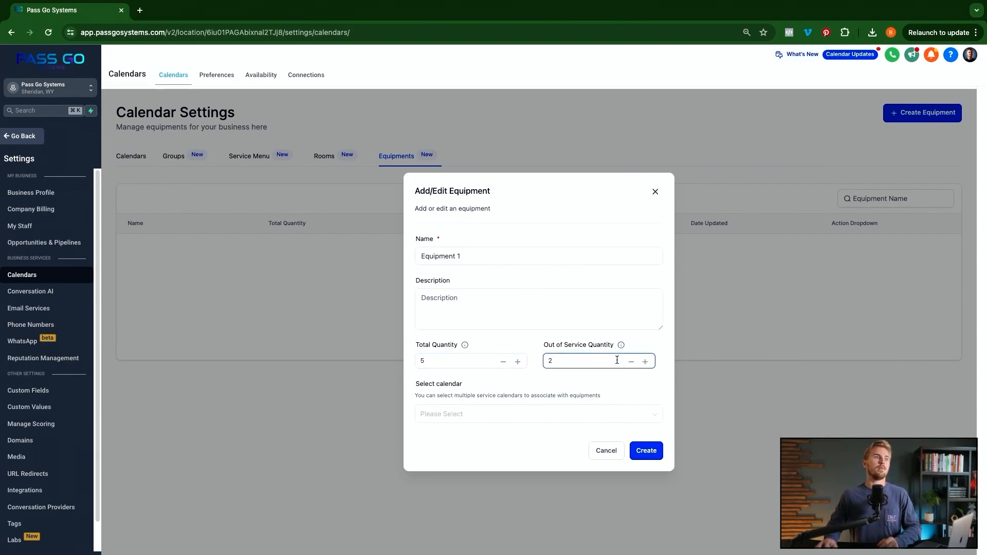
{"action": "left_click", "coordinate": [526, 421]}
{"action": "left_click", "coordinate": [459, 468]}
{"action": "left_click", "coordinate": [607, 400]}
{"action": "left_click", "coordinate": [646, 450]}
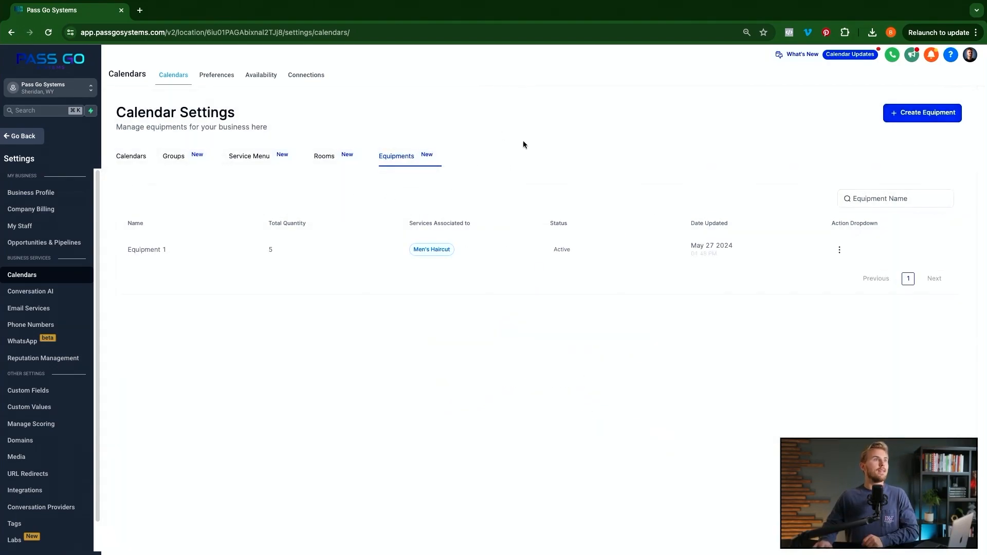
- Review the Rooms and Equipments lists, then go to calendar Preferences
{"action": "left_click", "coordinate": [323, 158]}
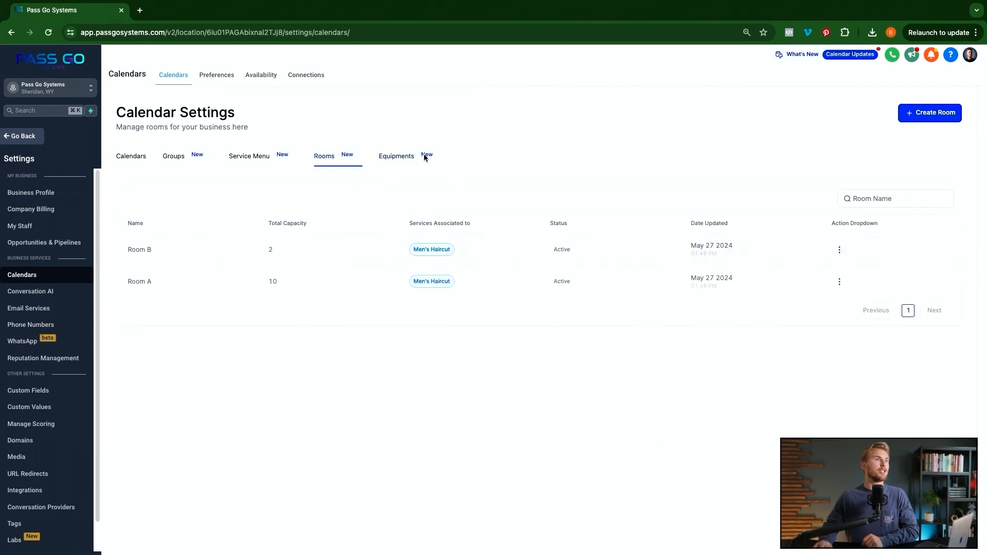
{"action": "left_click", "coordinate": [397, 156]}
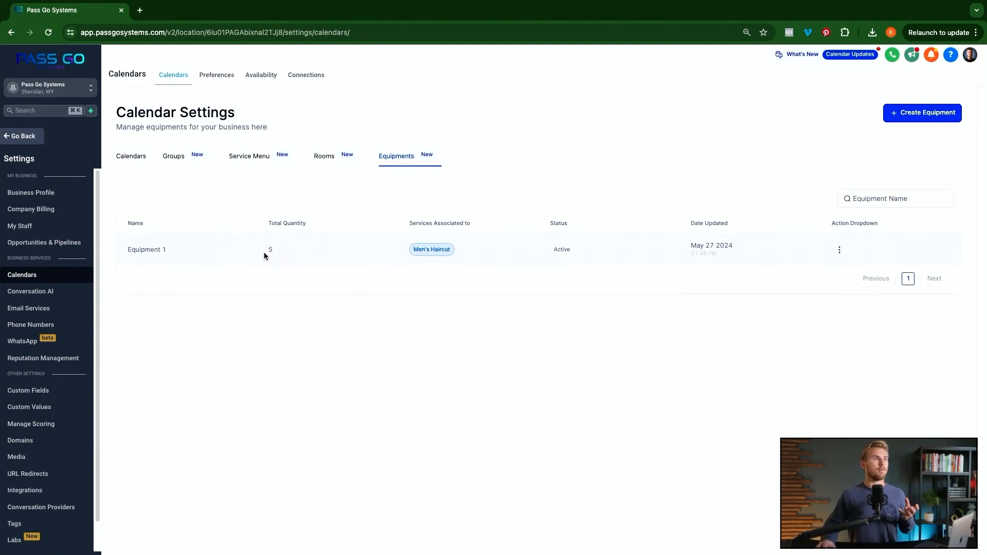
{"action": "left_click", "coordinate": [327, 163]}
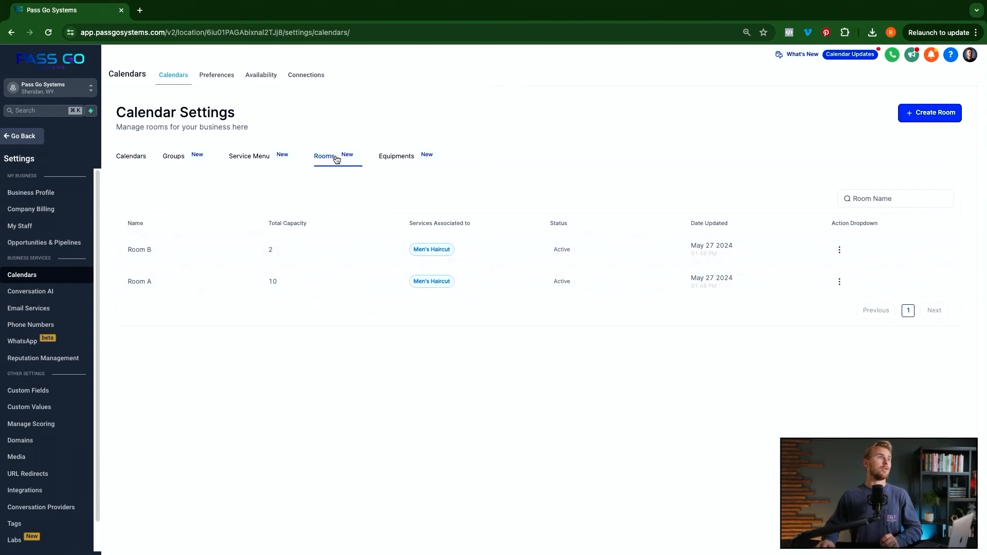
{"action": "left_click", "coordinate": [391, 156]}
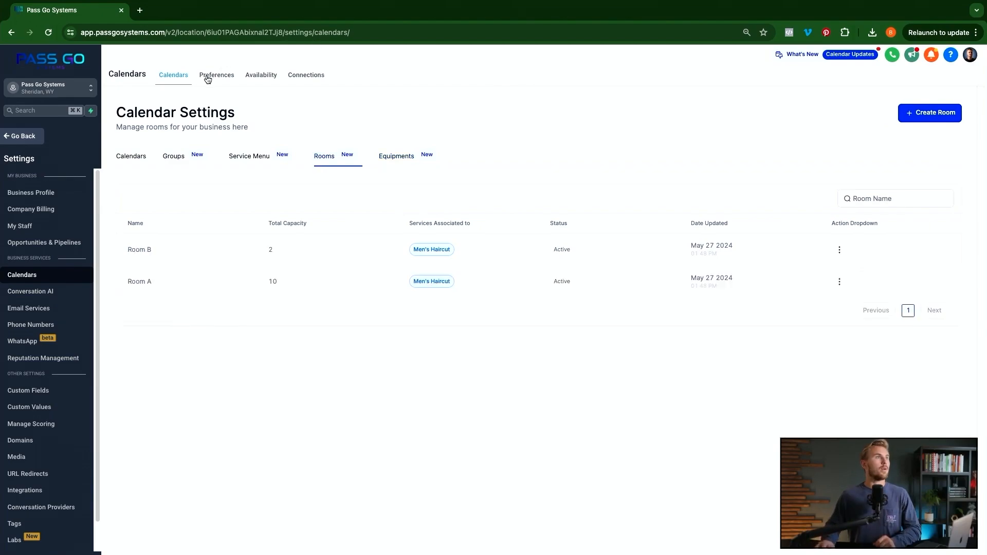
{"action": "left_click", "coordinate": [214, 75]}
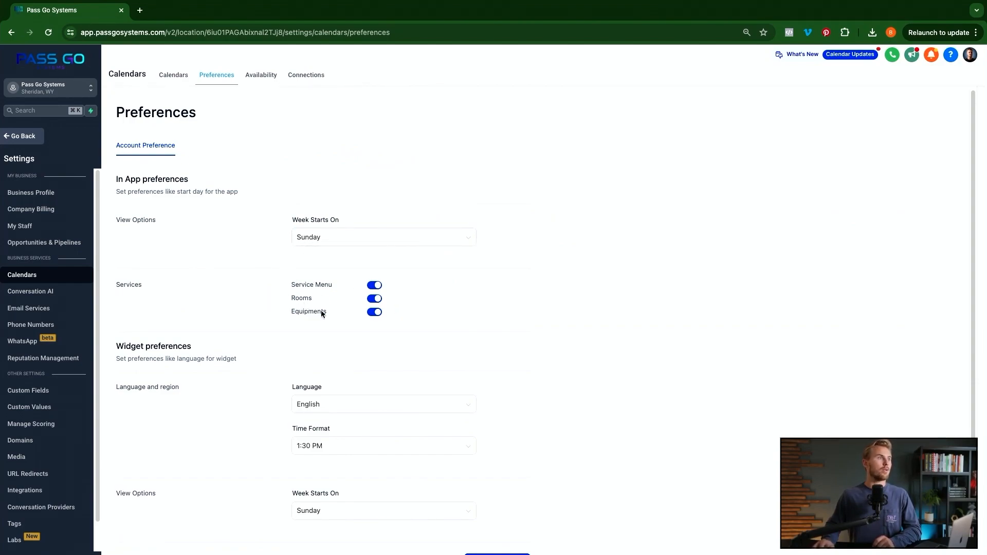
- Look over the calendar Preferences options, then switch to the Availability settings
{"action": "scroll", "coordinate": [399, 441], "scroll_direction": "down", "scroll_amount": 1}
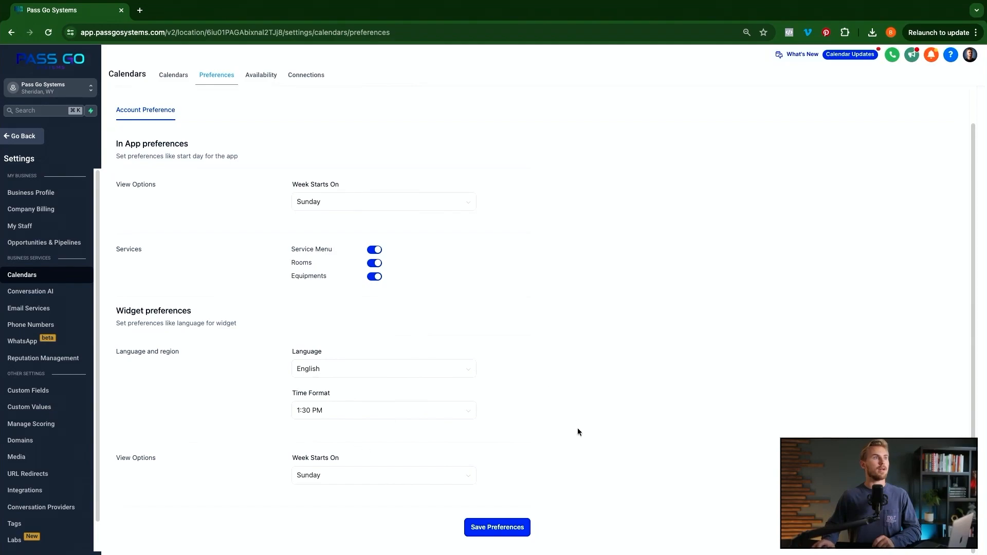
{"action": "left_click", "coordinate": [257, 77]}
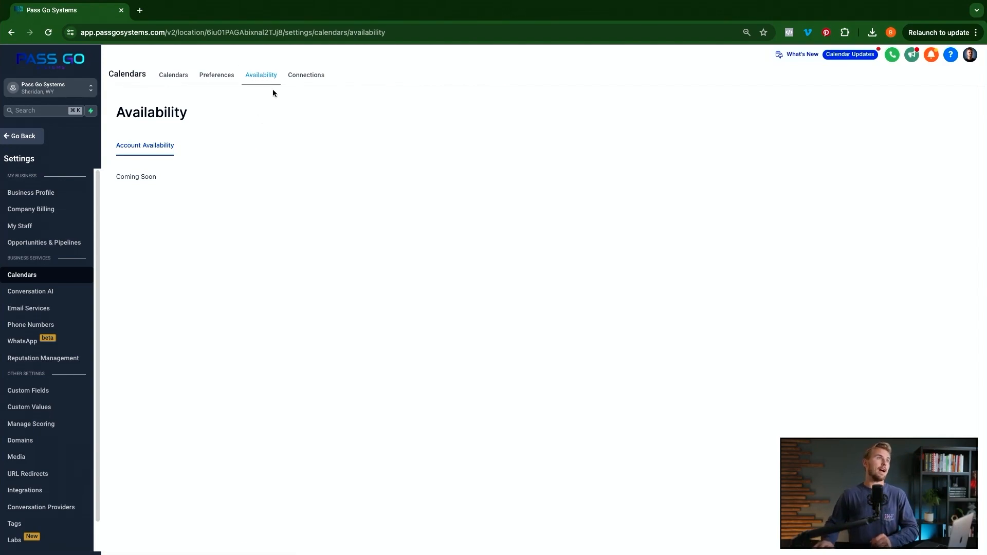
- Show the Connections tab of the Calendars settings
{"action": "left_click", "coordinate": [308, 78]}
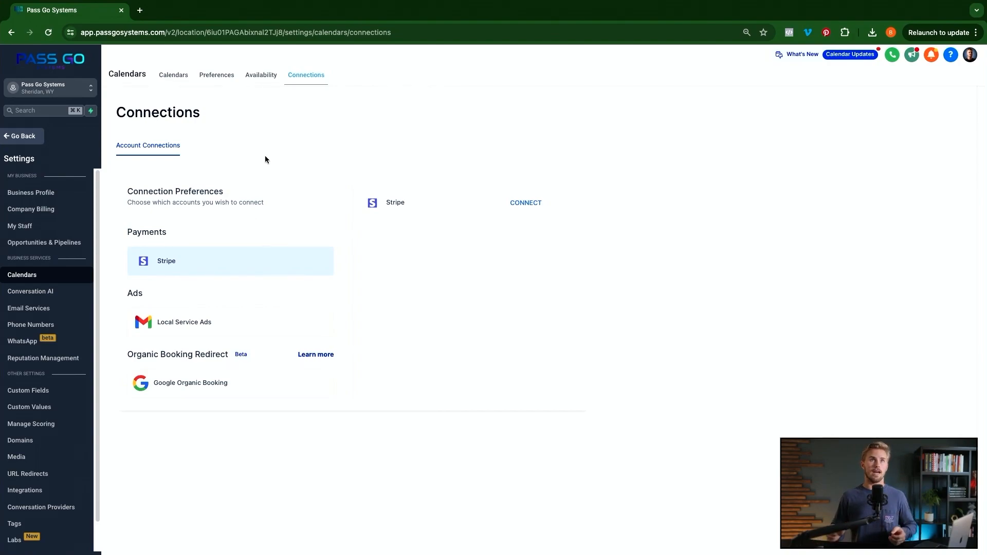
- Log in as the recently used team user and start connecting a Google calendar
{"action": "left_click", "coordinate": [49, 89]}
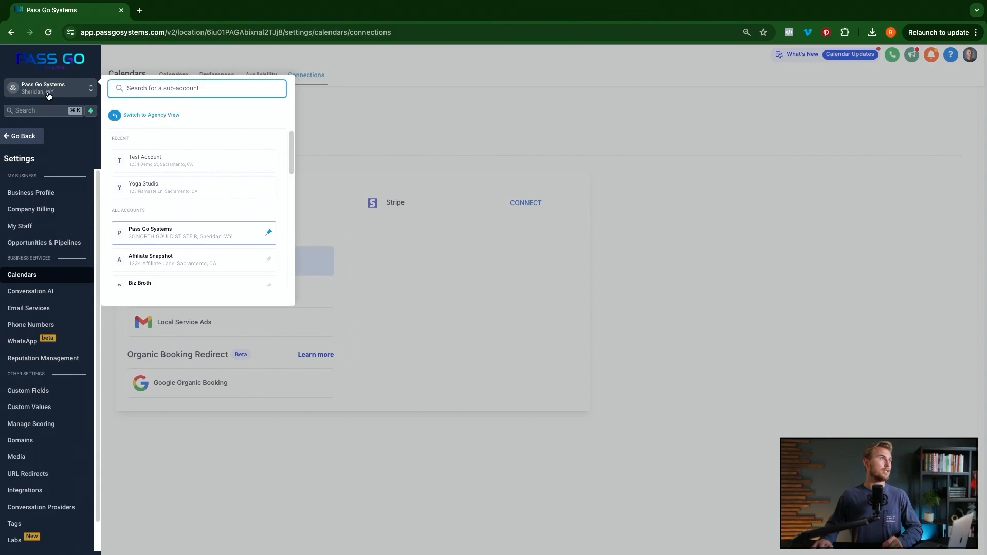
{"action": "left_click", "coordinate": [46, 93]}
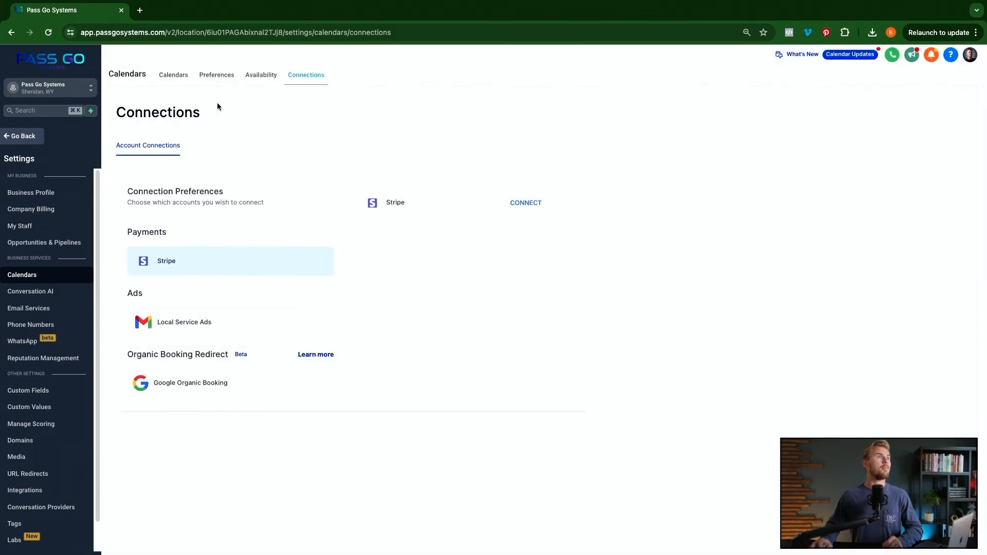
{"action": "left_click", "coordinate": [970, 58]}
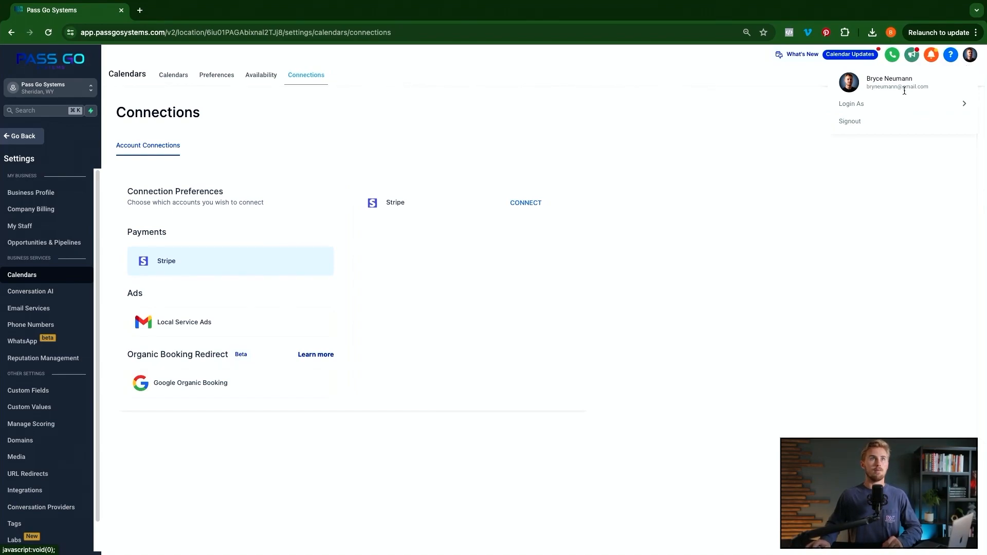
{"action": "left_click", "coordinate": [872, 104]}
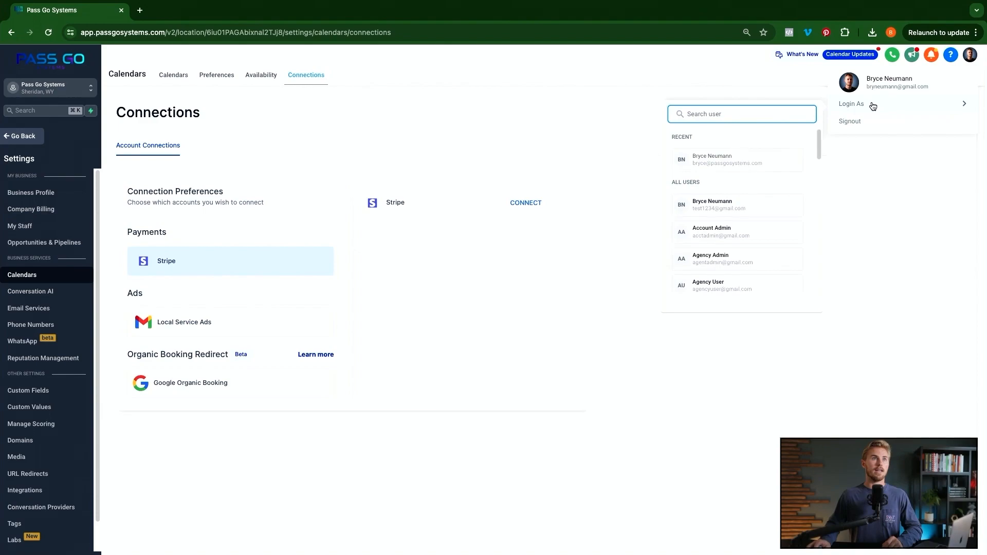
{"action": "left_click", "coordinate": [727, 161]}
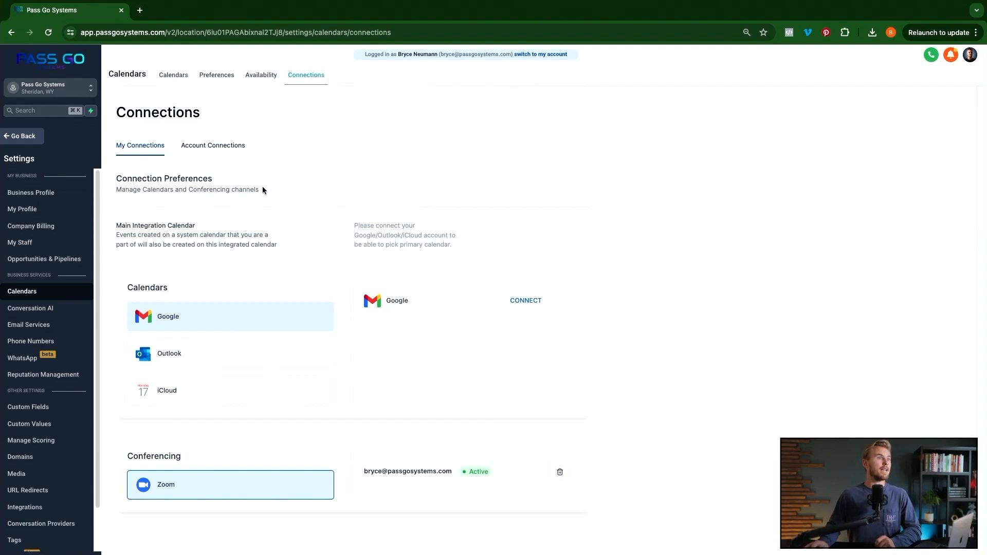
{"action": "left_click", "coordinate": [537, 303]}
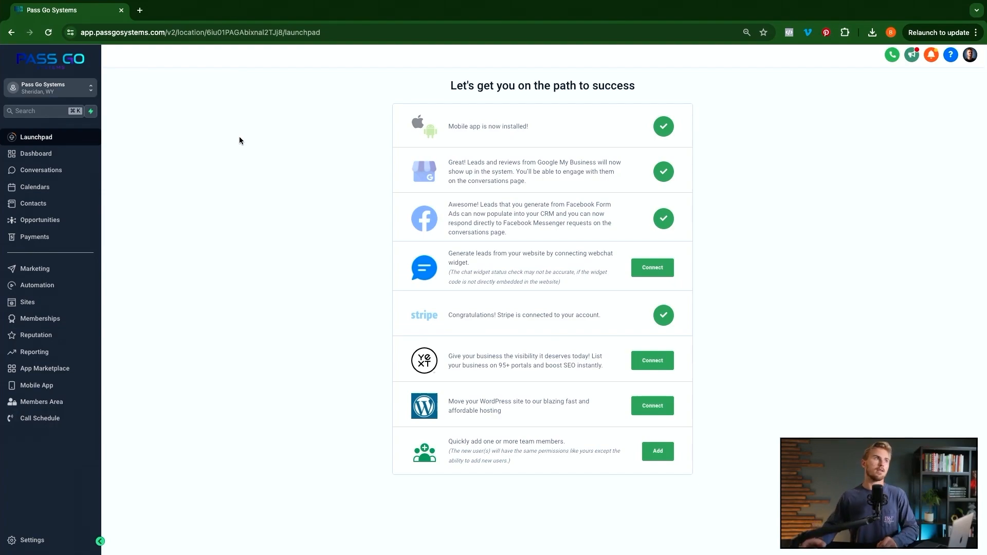
- Create a workflow under Automation from the Appointment Confirmation + Reminder recipe
{"action": "left_click", "coordinate": [37, 285]}
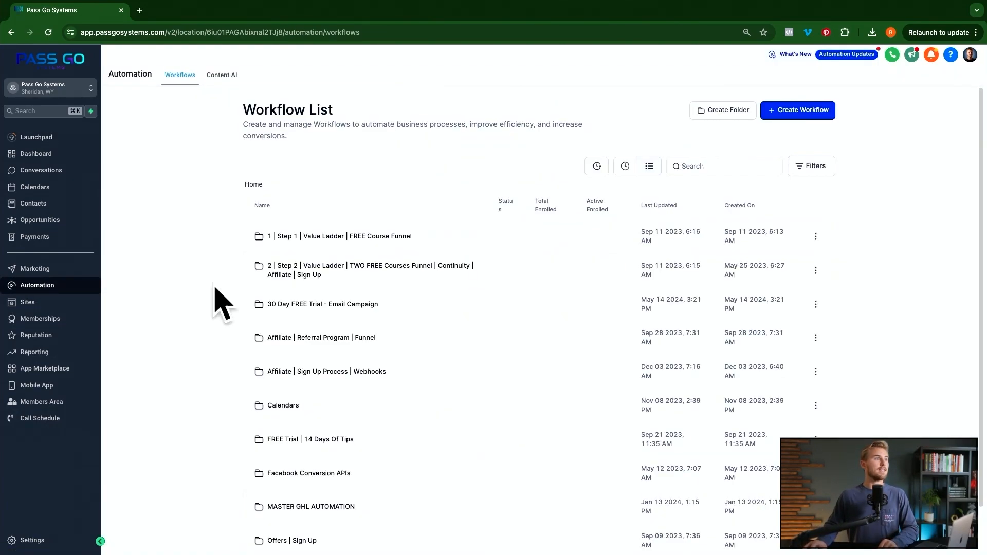
{"action": "left_click", "coordinate": [805, 115]}
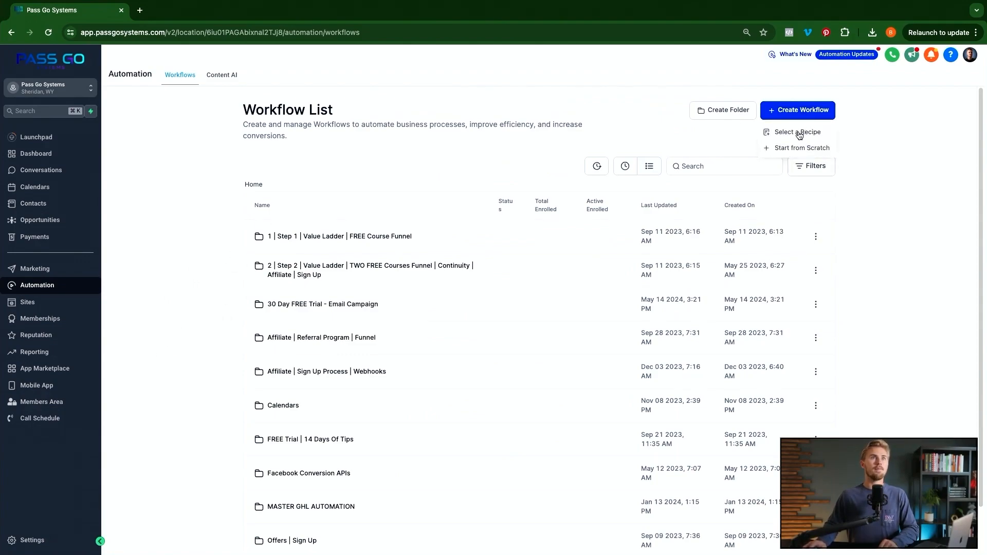
{"action": "left_click", "coordinate": [805, 133]}
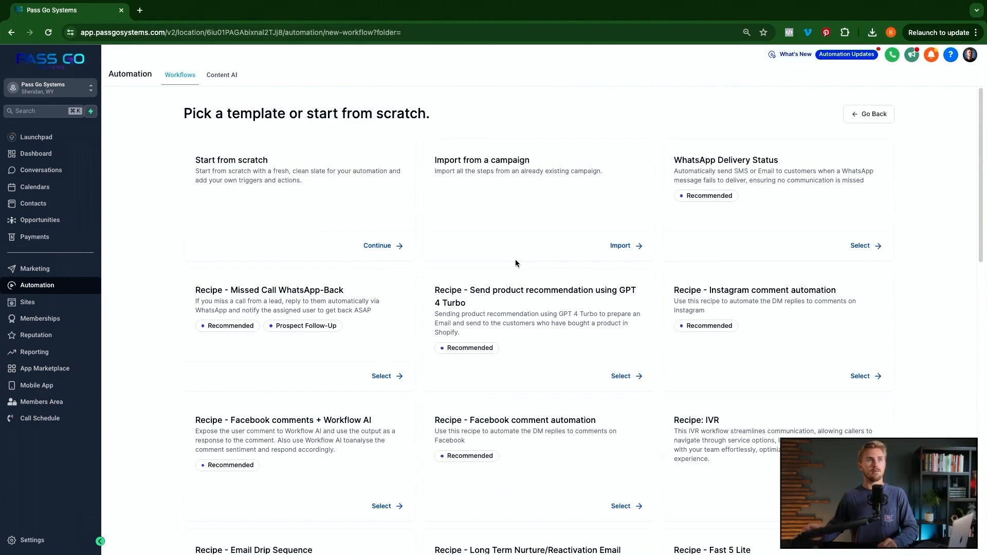
{"action": "scroll", "coordinate": [515, 261], "scroll_direction": "down", "scroll_amount": 2}
{"action": "scroll", "coordinate": [515, 259], "scroll_direction": "down", "scroll_amount": 20}
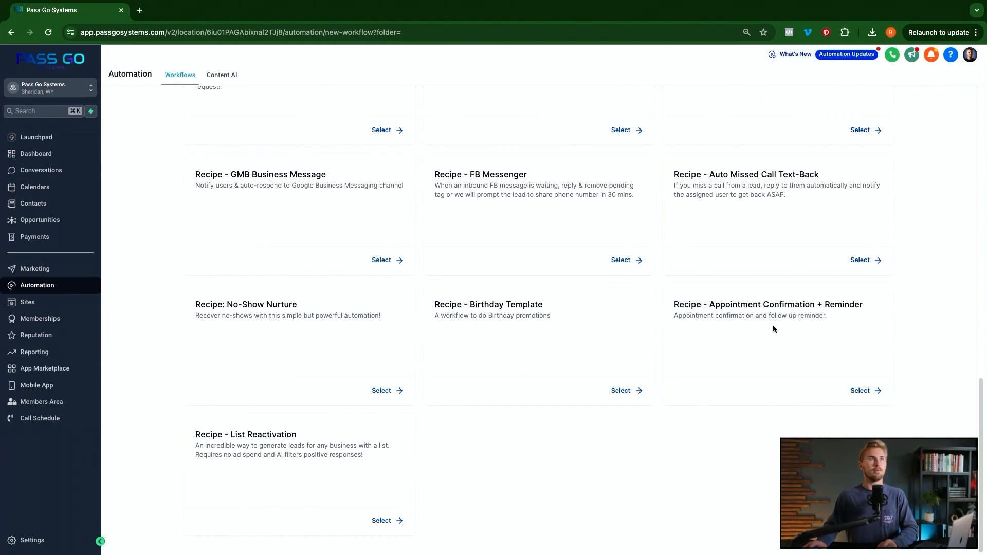
{"action": "left_click", "coordinate": [873, 390]}
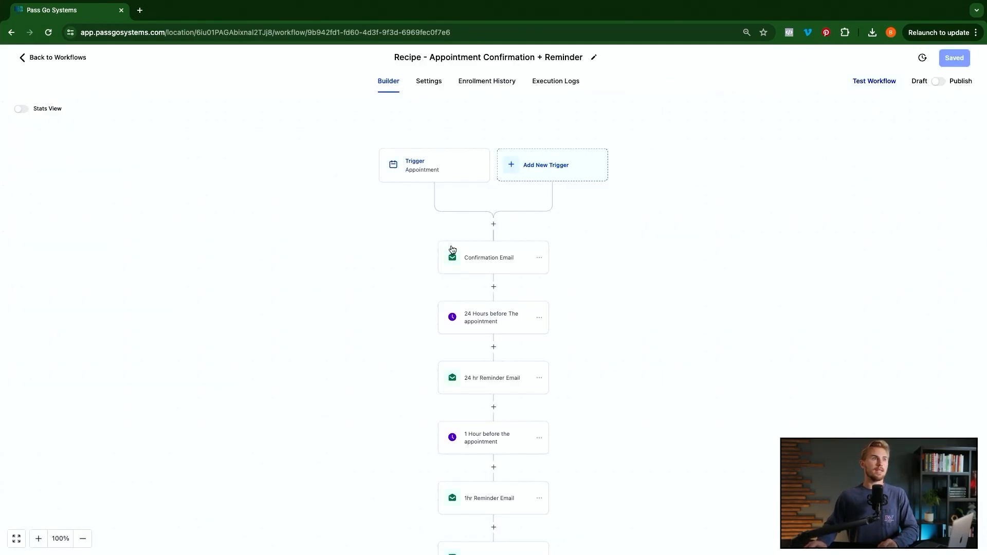
- Scroll through the recipe's steps and open the Appointment Status trigger settings
{"action": "scroll", "coordinate": [452, 249], "scroll_direction": "down", "scroll_amount": 1}
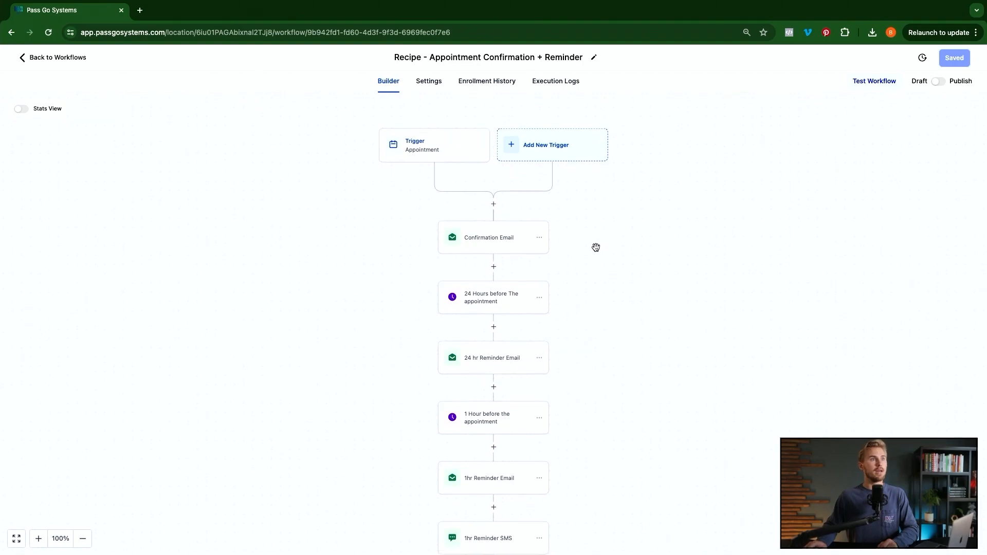
{"action": "scroll", "coordinate": [595, 247], "scroll_direction": "down", "scroll_amount": 2}
{"action": "scroll", "coordinate": [500, 353], "scroll_direction": "down", "scroll_amount": 4}
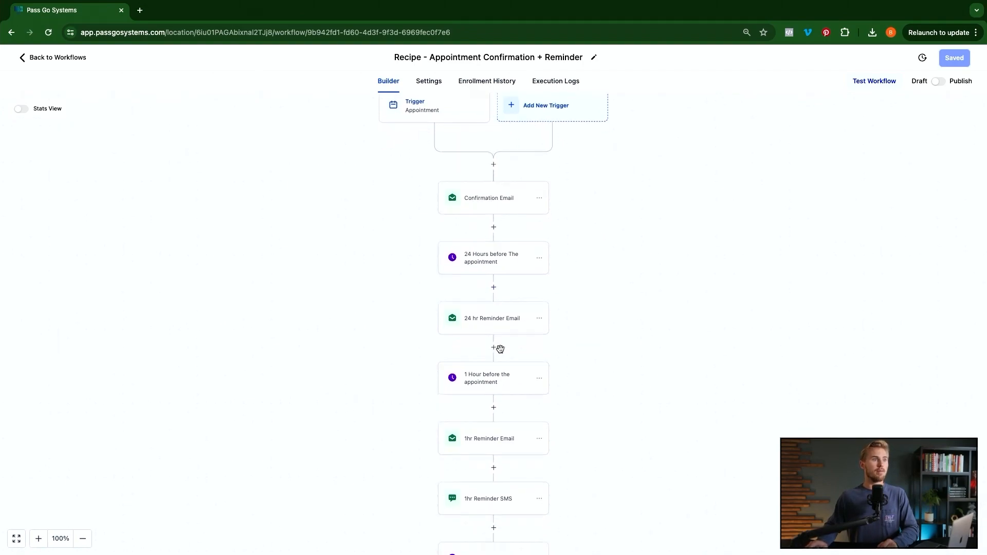
{"action": "scroll", "coordinate": [501, 370], "scroll_direction": "down", "scroll_amount": 3}
{"action": "scroll", "coordinate": [594, 403], "scroll_direction": "down", "scroll_amount": 6}
{"action": "scroll", "coordinate": [594, 403], "scroll_direction": "down", "scroll_amount": 4}
{"action": "scroll", "coordinate": [498, 463], "scroll_direction": "down", "scroll_amount": 1}
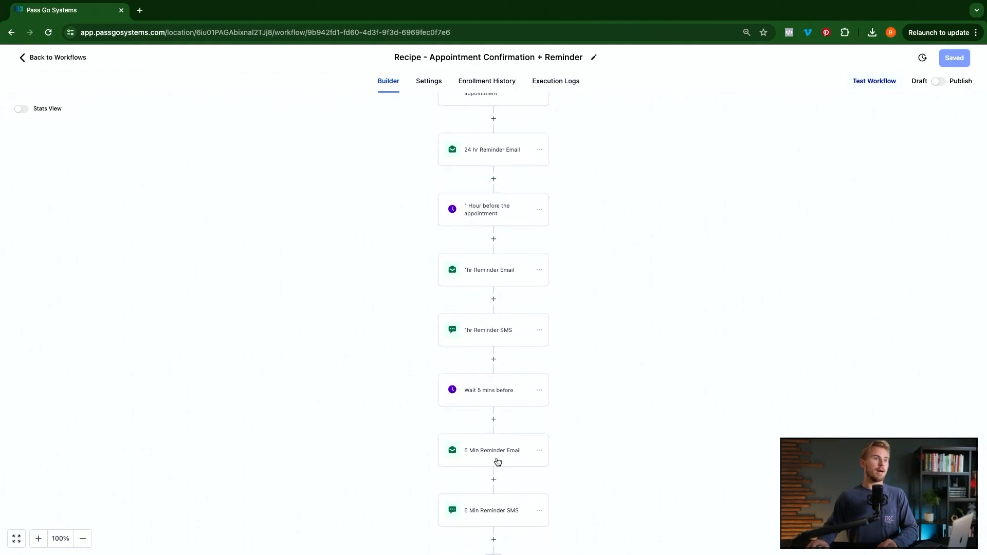
{"action": "scroll", "coordinate": [547, 380], "scroll_direction": "up", "scroll_amount": 10}
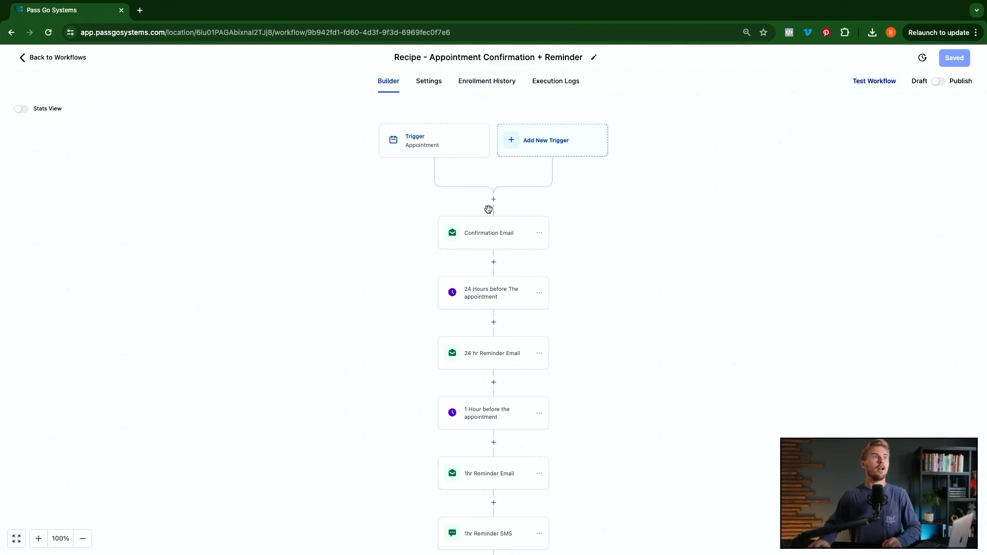
{"action": "left_click", "coordinate": [408, 139]}
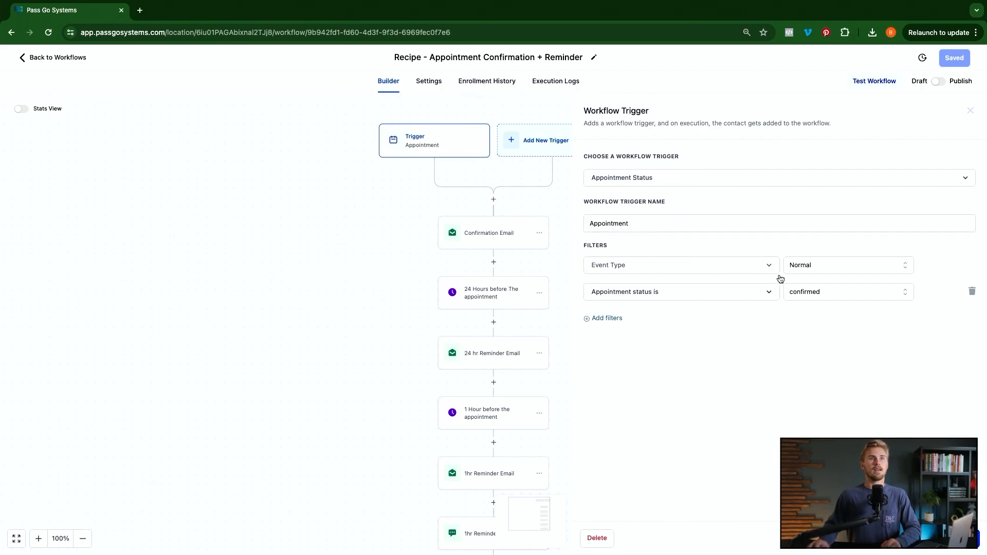
- Add an In calendar filter set to Men's Haircut on the trigger
{"action": "left_click", "coordinate": [602, 318]}
{"action": "left_click", "coordinate": [614, 400]}
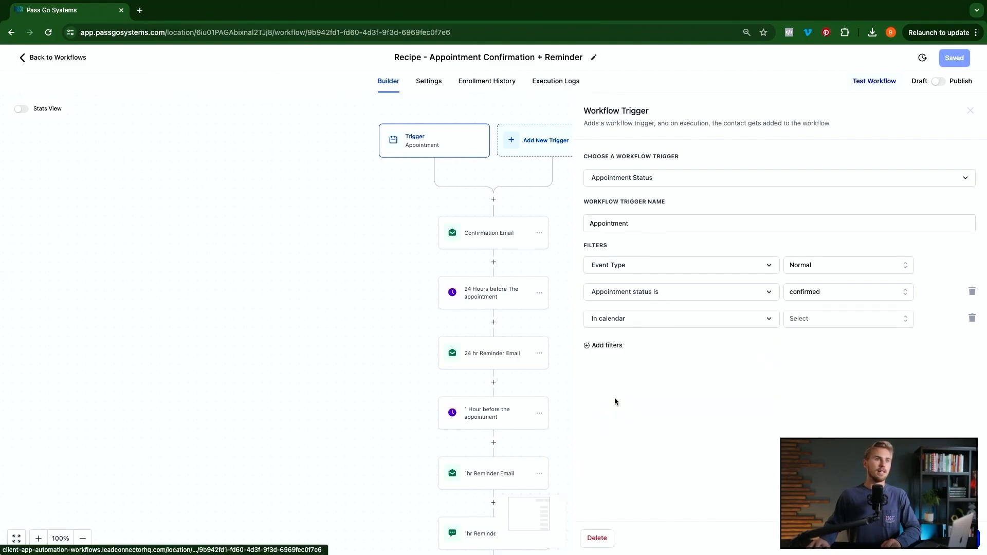
{"action": "left_click", "coordinate": [831, 317]}
{"action": "scroll", "coordinate": [832, 393], "scroll_direction": "down", "scroll_amount": 1}
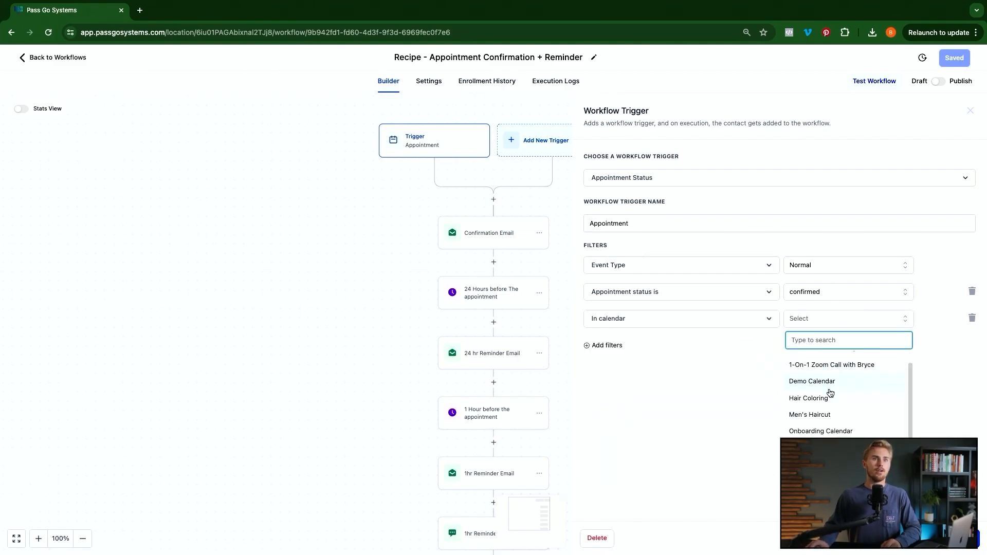
{"action": "left_click", "coordinate": [828, 407]}
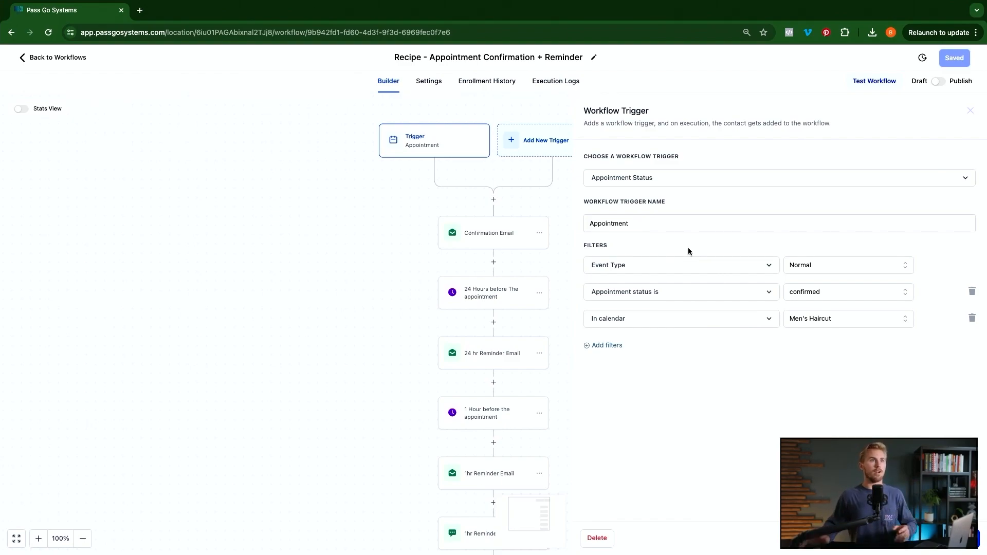
- Rename the trigger 'Appointment - Mens Haircut Confirmation', save it, and open Confirmation Email
{"action": "left_click", "coordinate": [667, 225]}
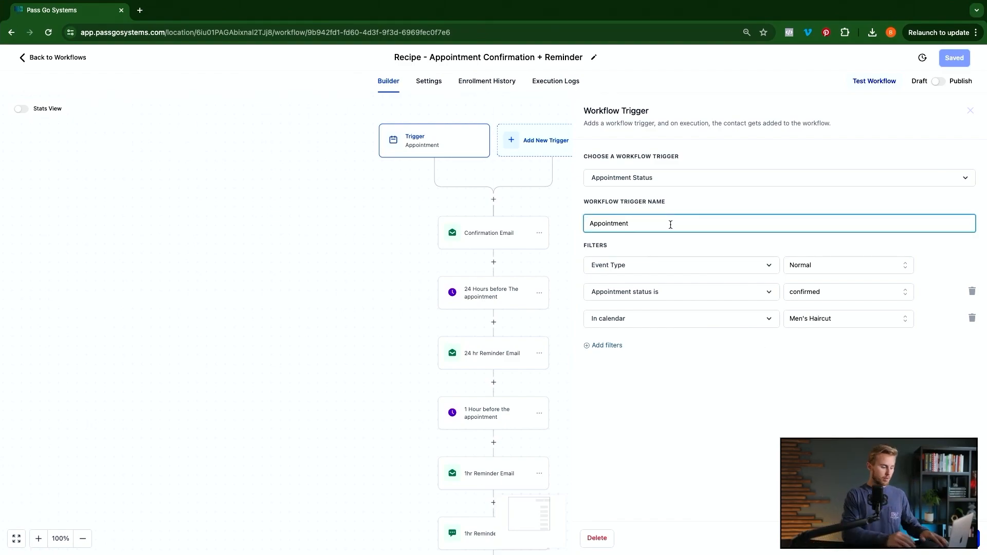
{"action": "type", "text": "- Mens Hair"}
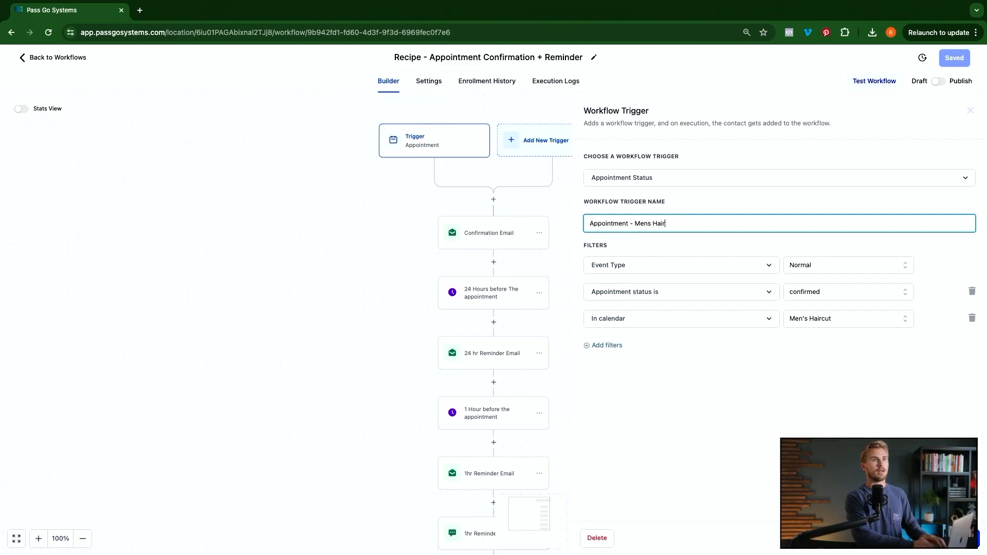
{"action": "type", "text": "cut Confirmation"}
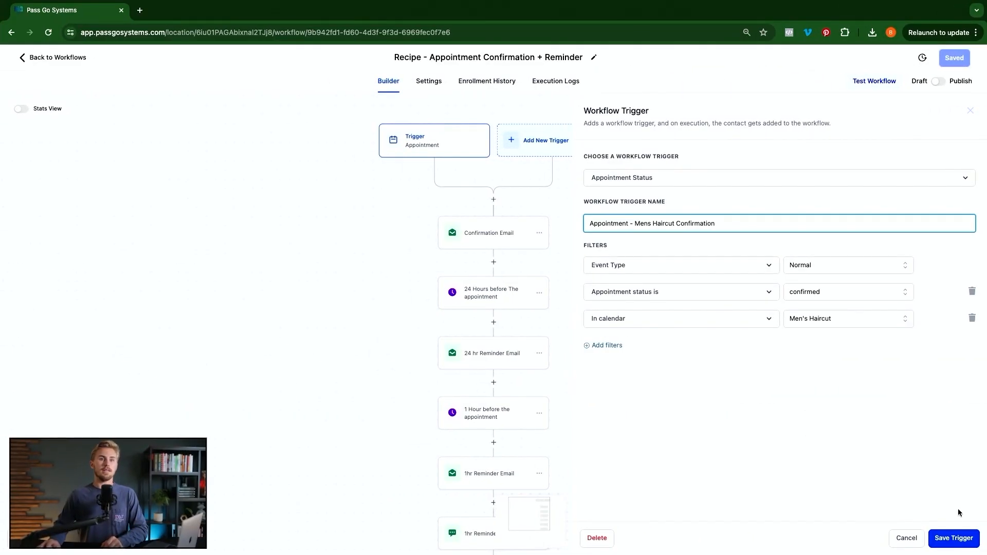
{"action": "left_click", "coordinate": [962, 541]}
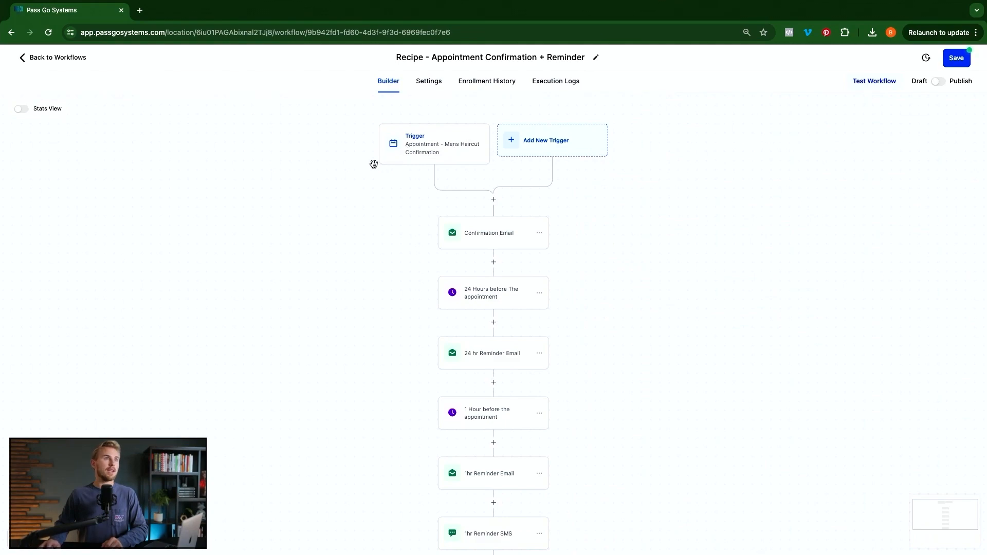
{"action": "left_click", "coordinate": [486, 233]}
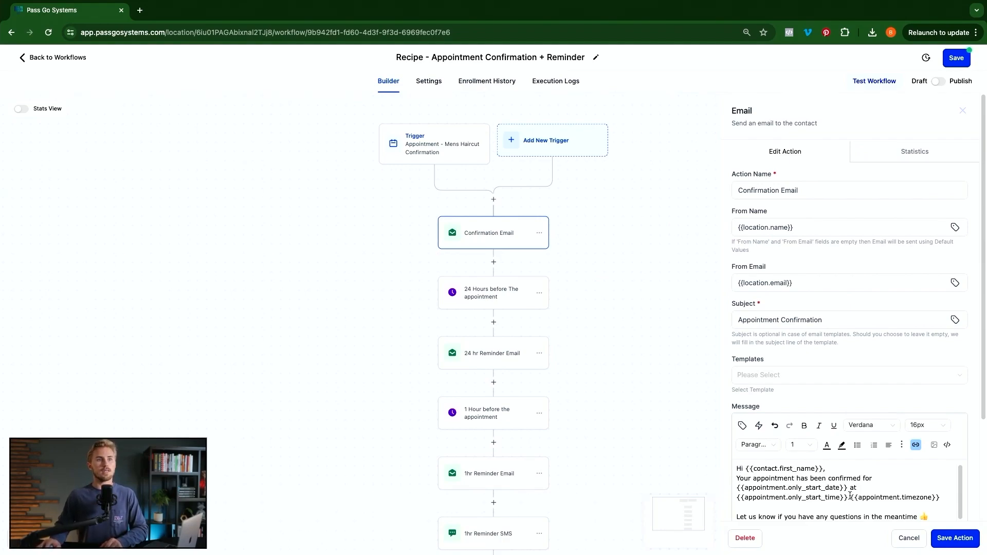
- Point out the email's Zoom link and name, date and time merge fields, then close it
{"action": "scroll", "coordinate": [889, 505], "scroll_direction": "down", "scroll_amount": 2}
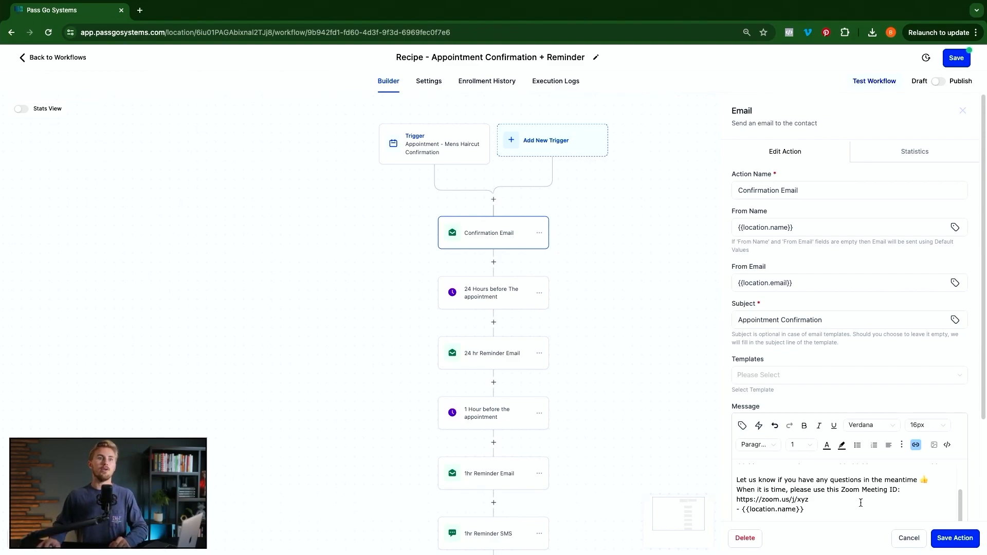
{"action": "left_click_drag", "start_coordinate": [811, 500], "coordinate": [736, 499]}
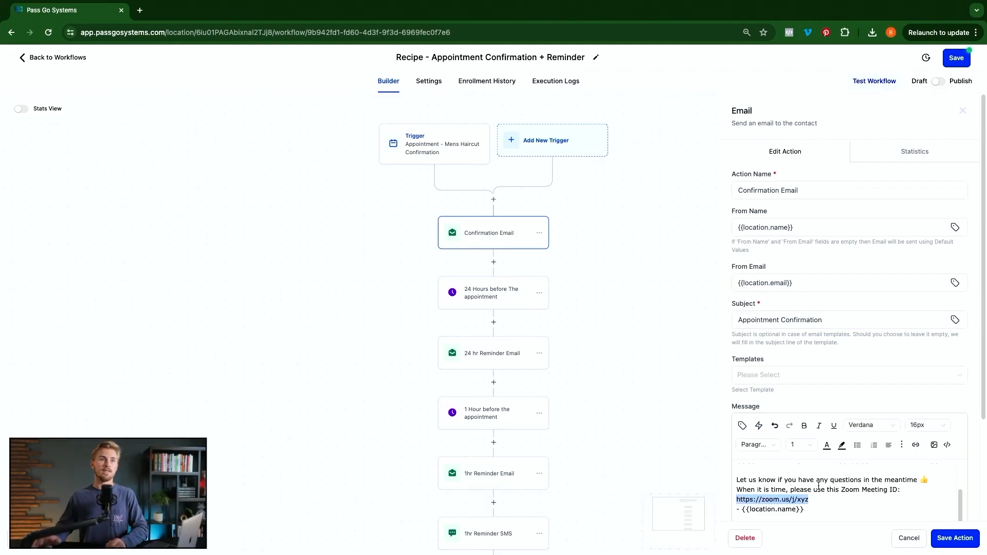
{"action": "scroll", "coordinate": [812, 497], "scroll_direction": "up", "scroll_amount": 2}
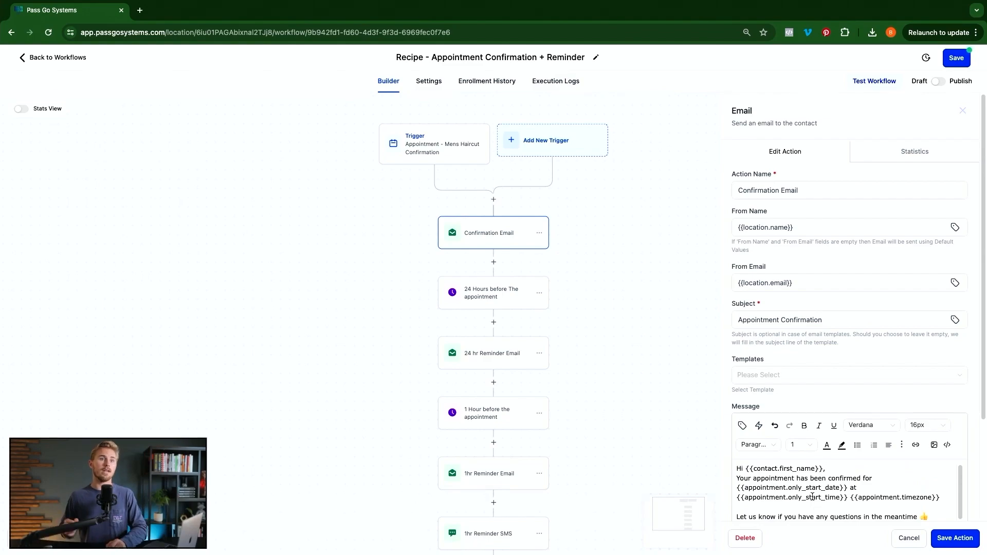
{"action": "left_click_drag", "start_coordinate": [751, 469], "coordinate": [821, 471]}
{"action": "left_click_drag", "start_coordinate": [756, 488], "coordinate": [836, 486]}
{"action": "left_click_drag", "start_coordinate": [781, 504], "coordinate": [826, 497]}
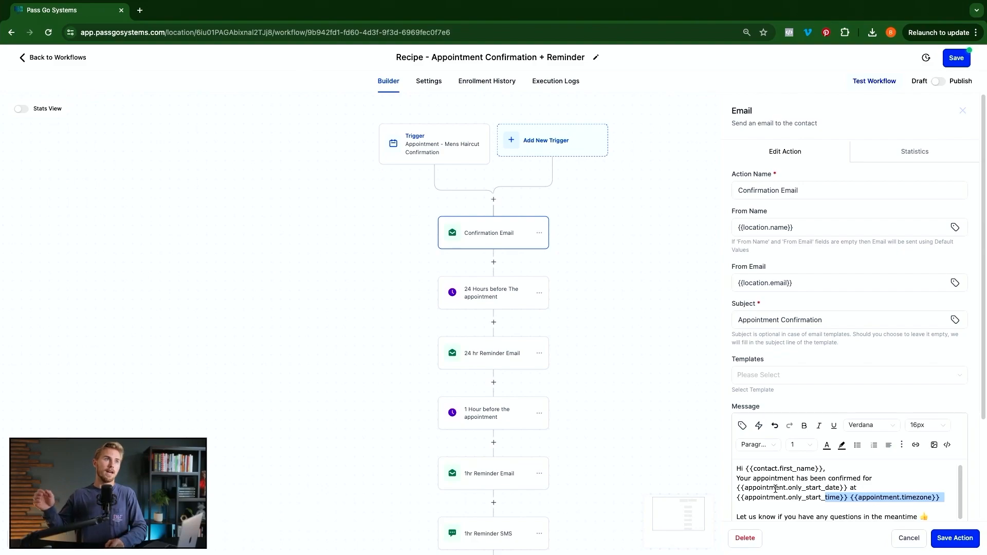
{"action": "left_click", "coordinate": [611, 323]}
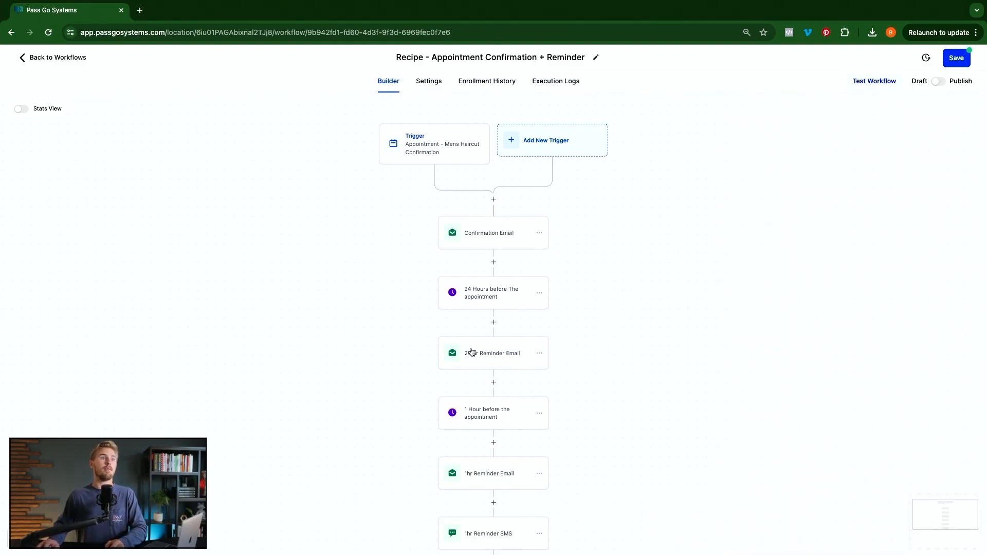
{"action": "scroll", "coordinate": [531, 416], "scroll_direction": "down", "scroll_amount": 1}
{"action": "scroll", "coordinate": [531, 416], "scroll_direction": "down", "scroll_amount": 3}
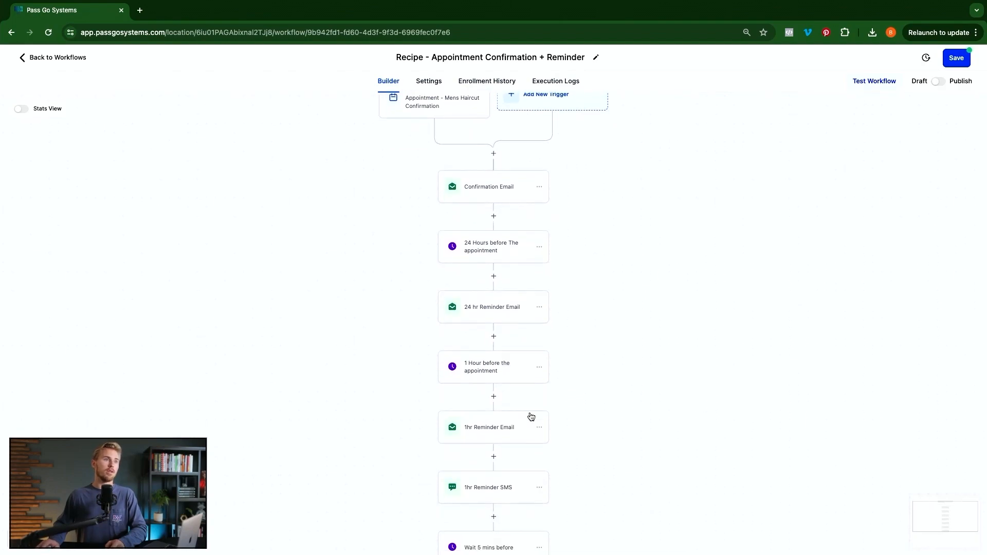
{"action": "left_click", "coordinate": [495, 428]}
{"action": "scroll", "coordinate": [768, 489], "scroll_direction": "down", "scroll_amount": 1}
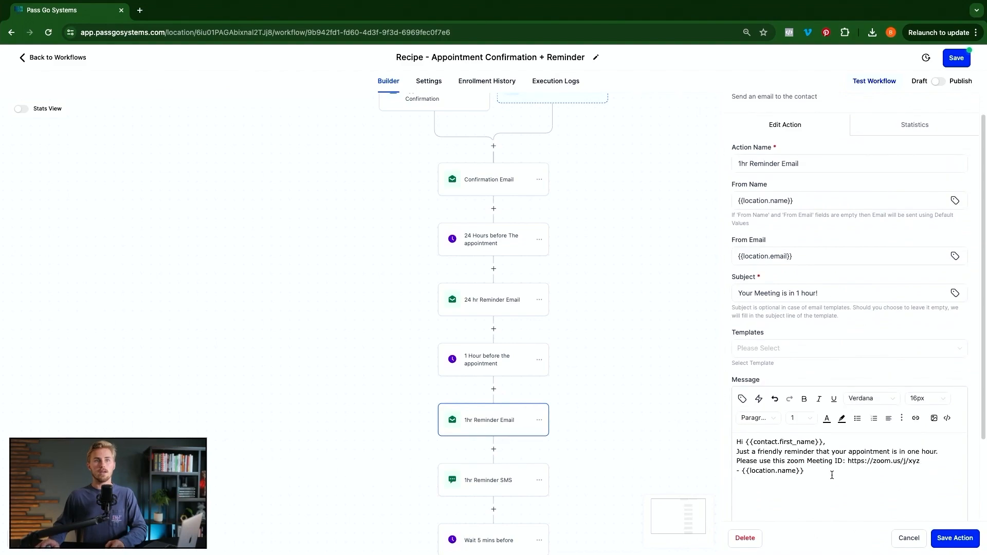
{"action": "left_click_drag", "start_coordinate": [848, 461], "coordinate": [919, 461]}
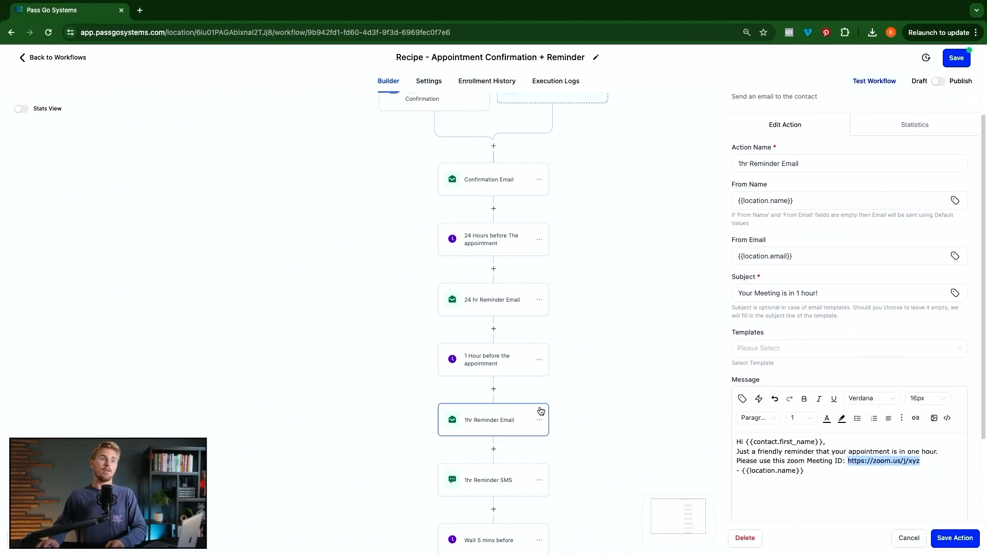
{"action": "left_click", "coordinate": [500, 476]}
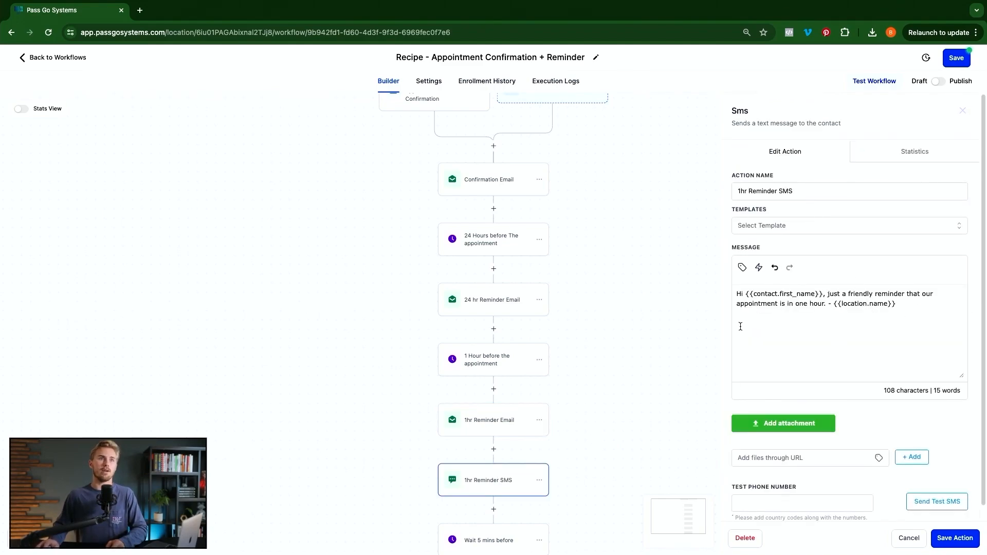
{"action": "left_click", "coordinate": [630, 319]}
{"action": "scroll", "coordinate": [629, 318], "scroll_direction": "down", "scroll_amount": 5}
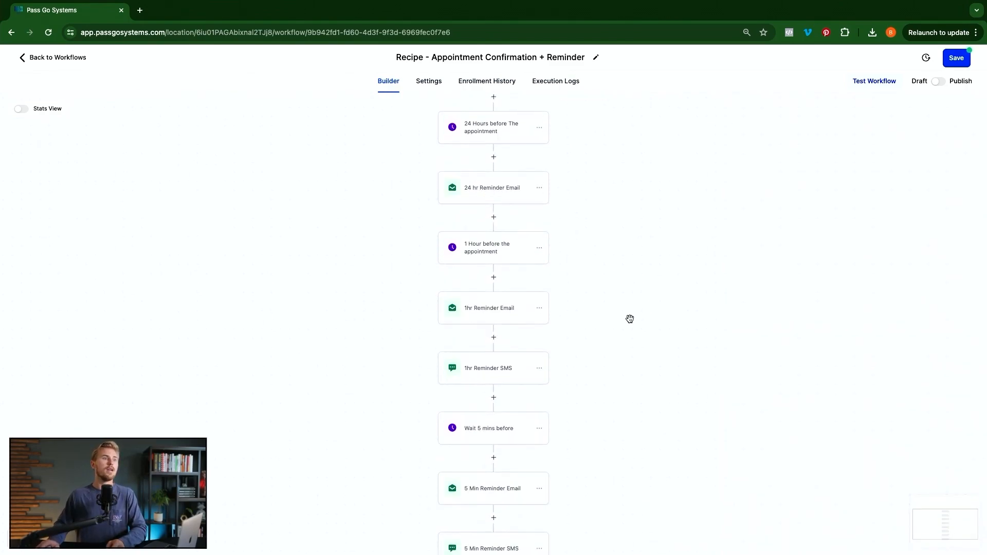
{"action": "scroll", "coordinate": [630, 319], "scroll_direction": "down", "scroll_amount": 1}
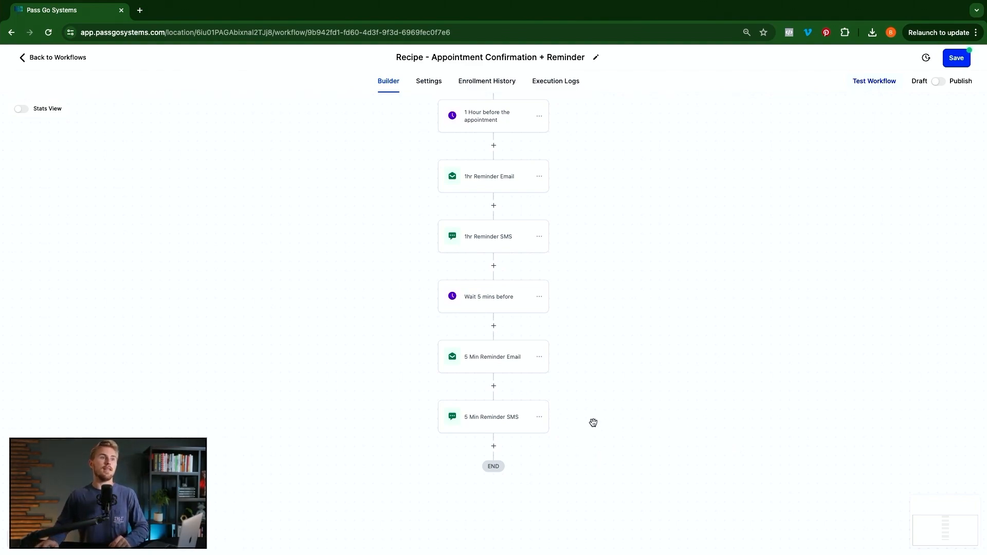
- Add a 1-hour Wait step just before the end of the workflow
{"action": "left_click", "coordinate": [493, 446]}
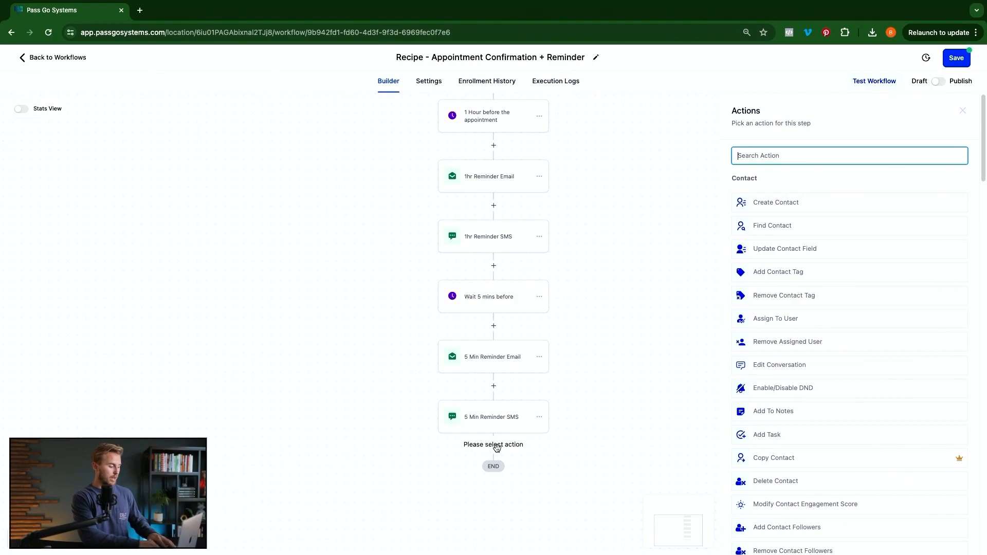
{"action": "type", "text": "wait"}
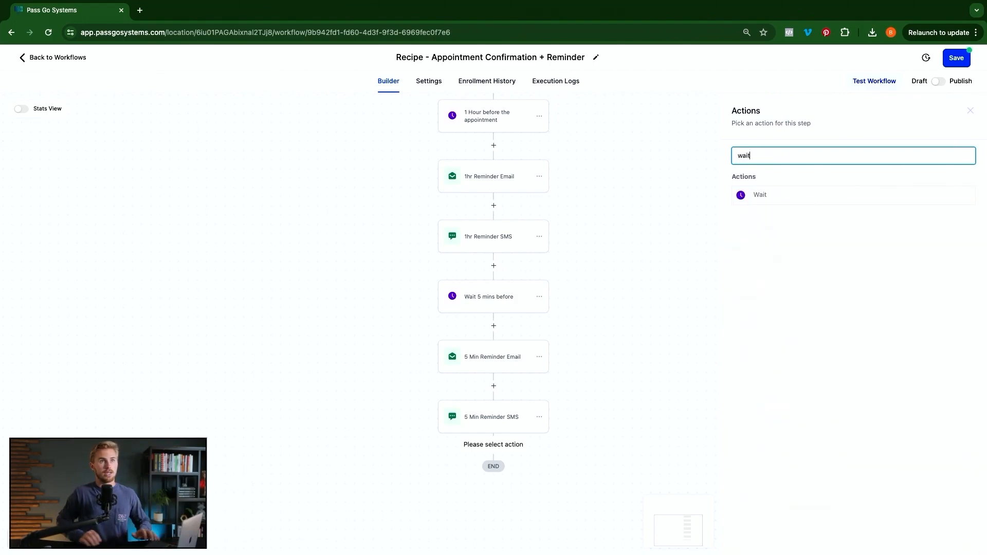
{"action": "left_click", "coordinate": [781, 198]}
{"action": "left_click", "coordinate": [606, 262]}
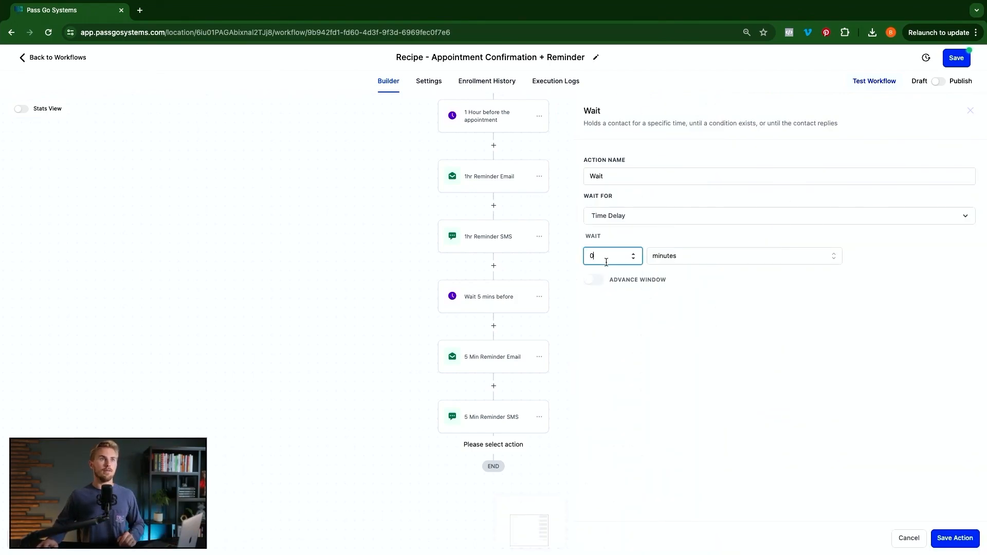
{"action": "left_click", "coordinate": [726, 257]}
{"action": "left_click", "coordinate": [677, 293]}
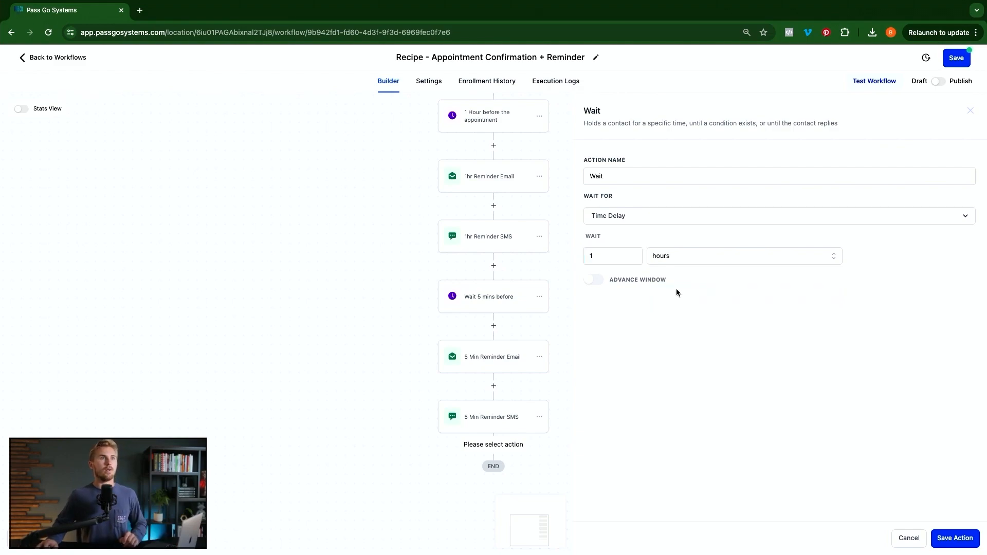
{"action": "left_click", "coordinate": [947, 539]}
- Add a Send Review Request step after the Wait with review type SMS
{"action": "left_click", "coordinate": [495, 504]}
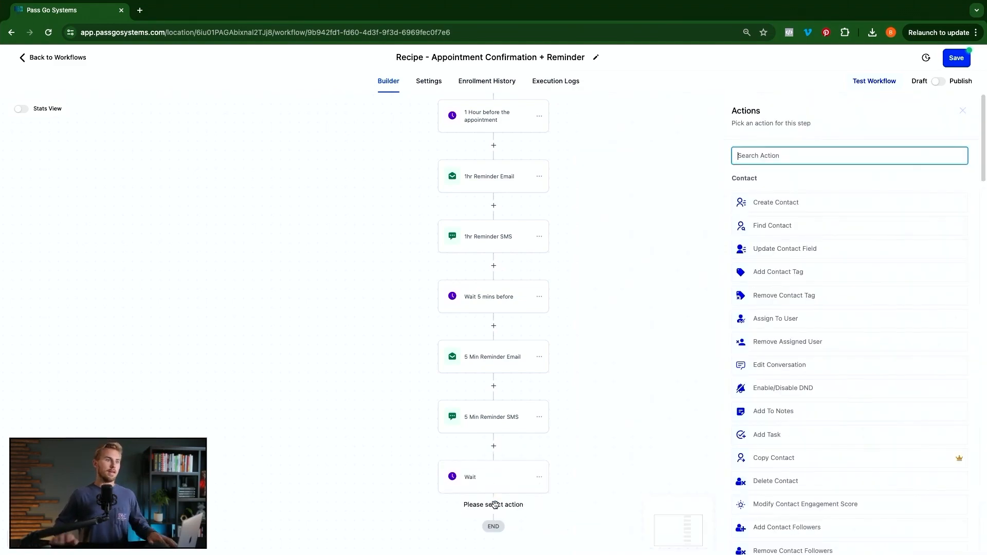
{"action": "type", "text": "send"}
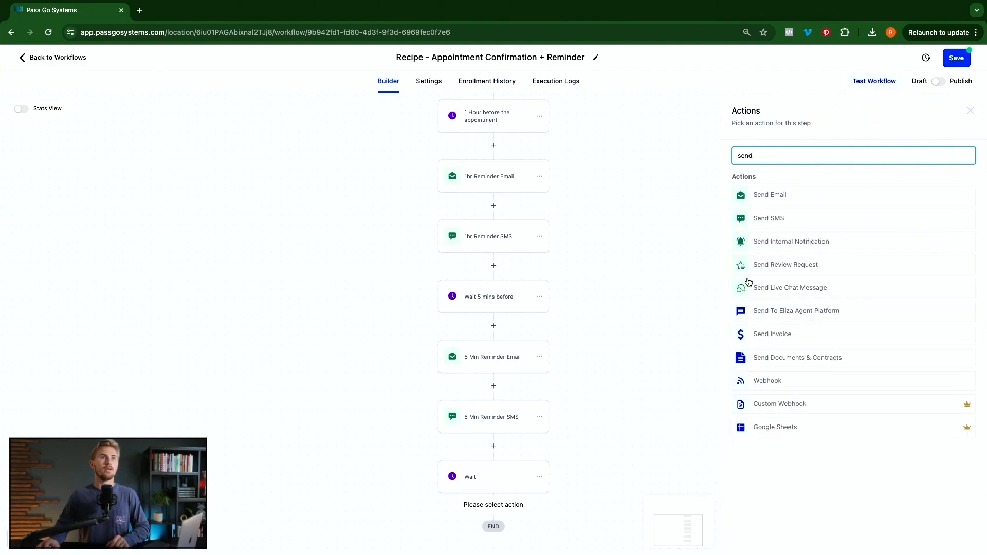
{"action": "left_click", "coordinate": [781, 267]}
{"action": "left_click", "coordinate": [796, 212]}
{"action": "left_click", "coordinate": [754, 257]}
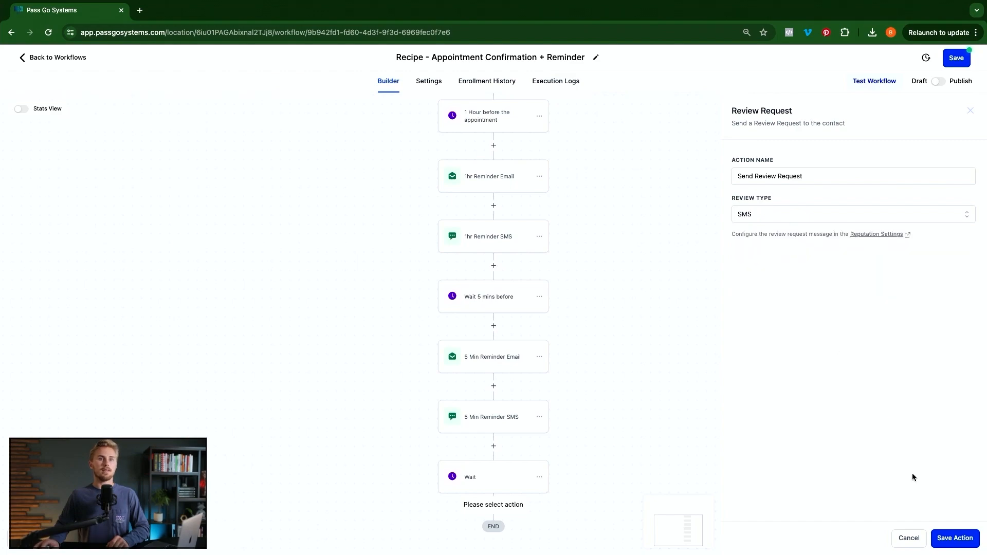
{"action": "left_click", "coordinate": [956, 538]}
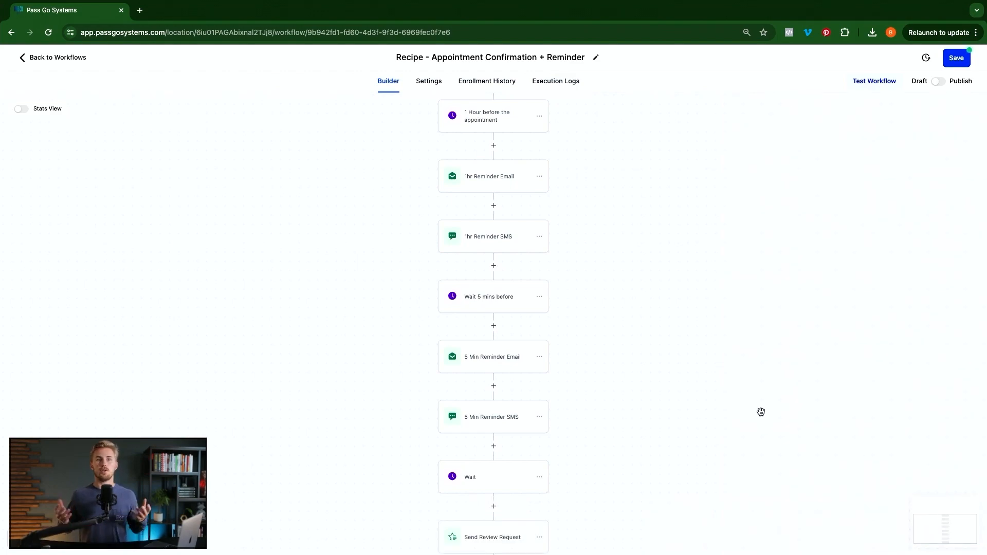
- Review the full reminder sequence down to the review request, then switch the workflow from Draft to Publish
{"action": "scroll", "coordinate": [699, 429], "scroll_direction": "down", "scroll_amount": 2}
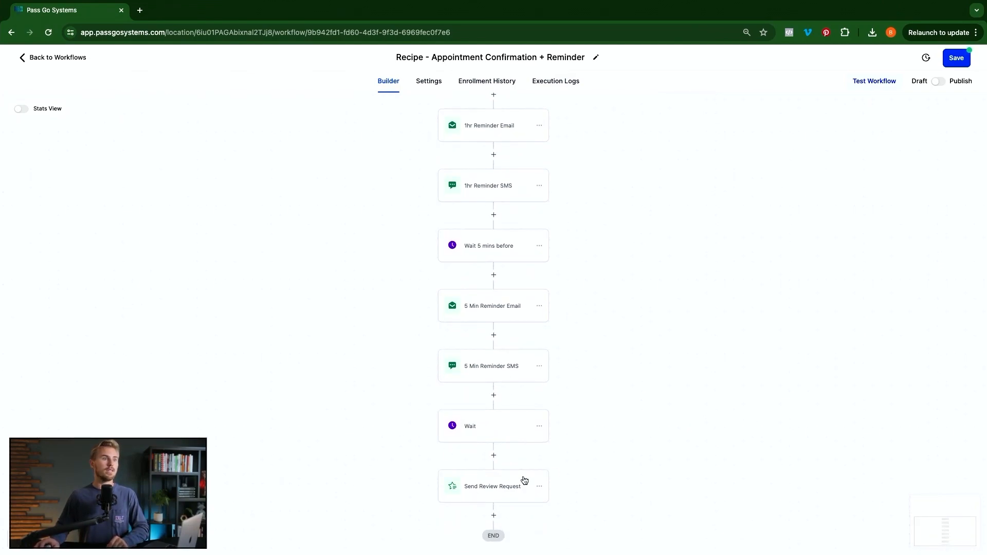
{"action": "scroll", "coordinate": [588, 411], "scroll_direction": "up", "scroll_amount": 10}
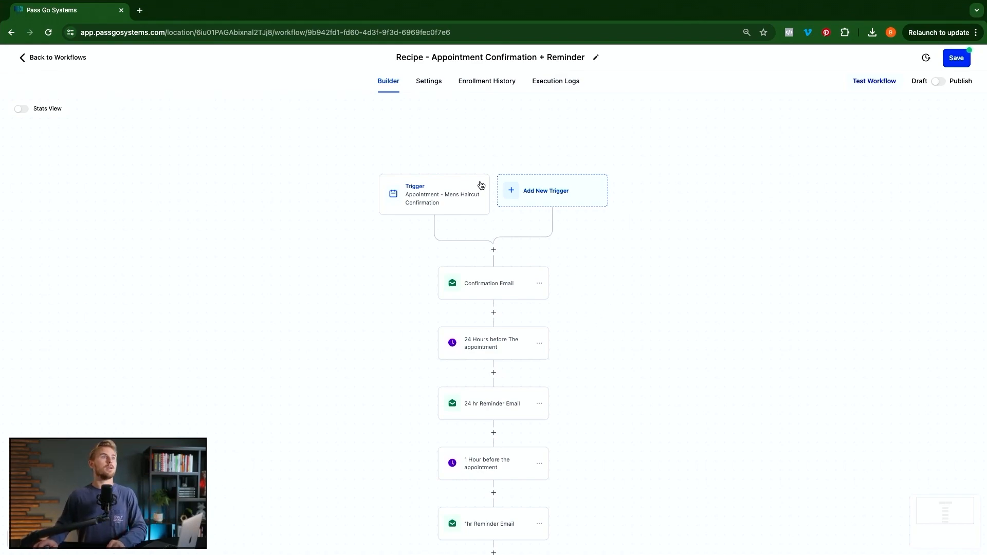
{"action": "scroll", "coordinate": [525, 314], "scroll_direction": "down", "scroll_amount": 3}
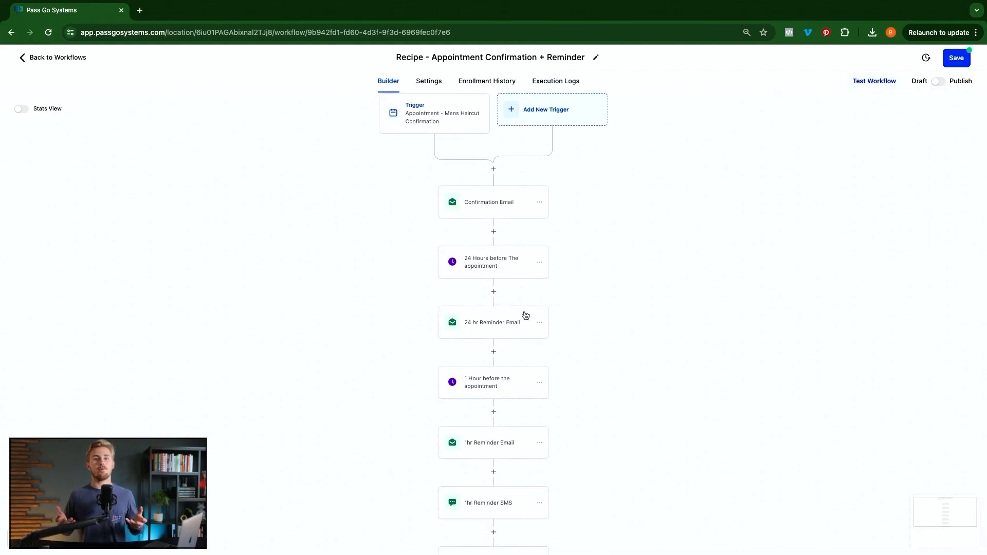
{"action": "scroll", "coordinate": [526, 315], "scroll_direction": "down", "scroll_amount": 3}
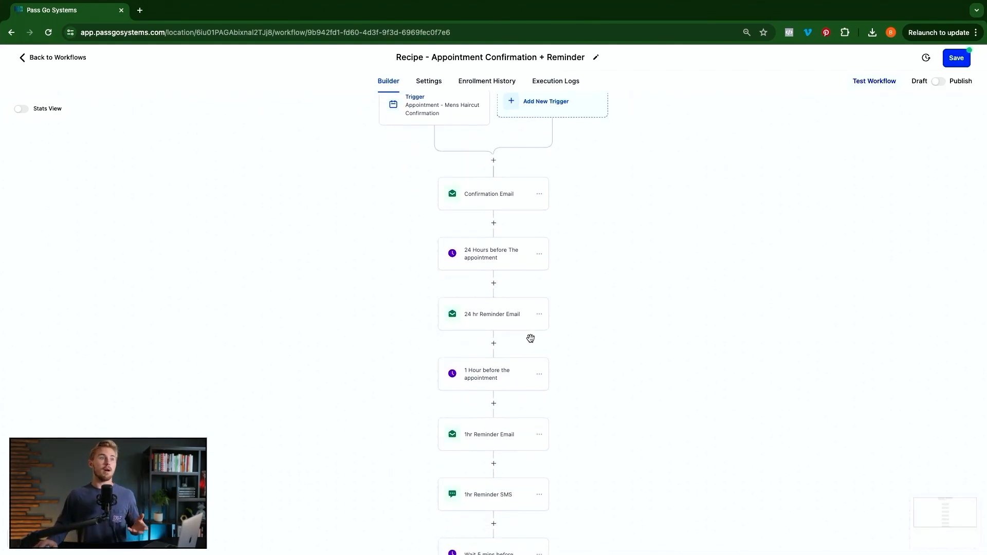
{"action": "scroll", "coordinate": [533, 344], "scroll_direction": "down", "scroll_amount": 10}
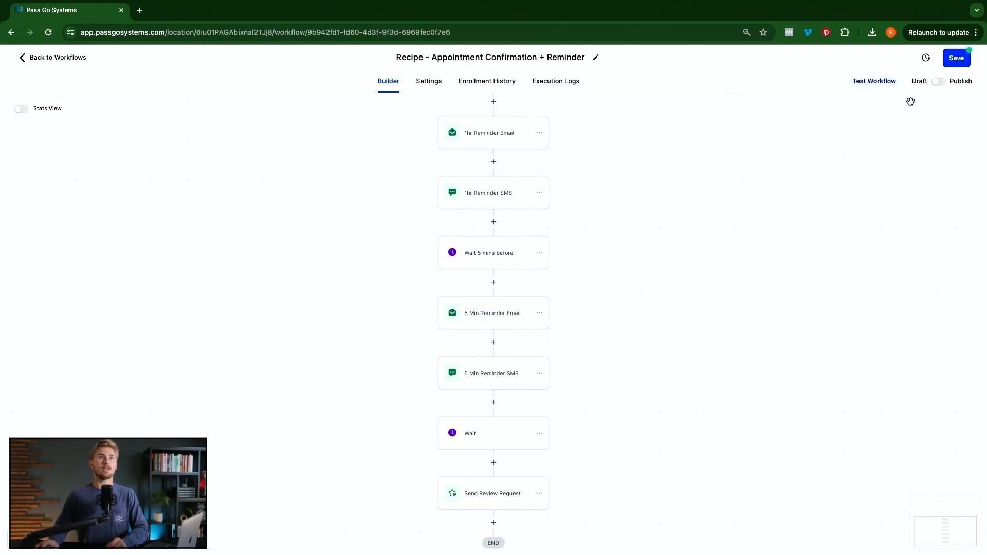
{"action": "left_click", "coordinate": [938, 81]}
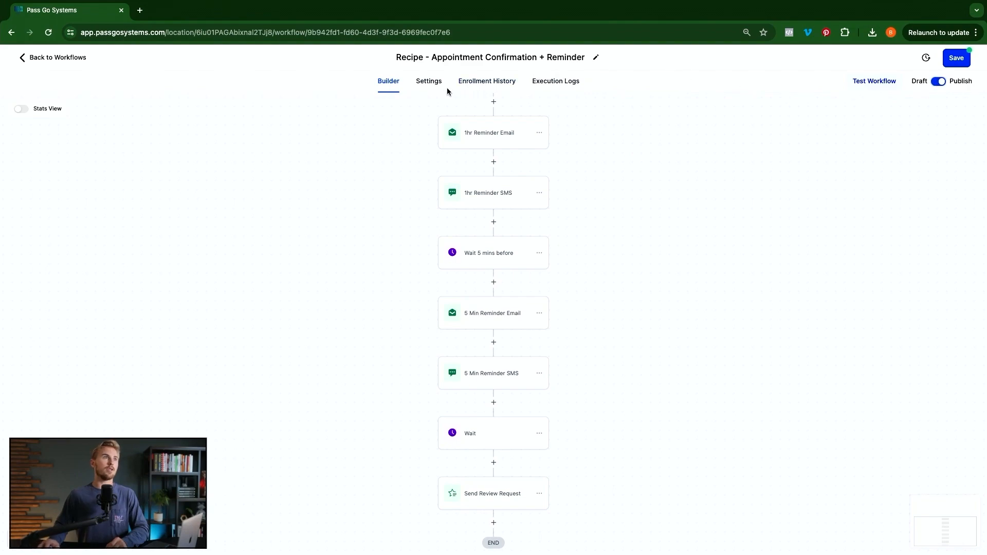
- Turn on Allow re-entry in the workflow settings and return to the Builder view
{"action": "left_click", "coordinate": [428, 82]}
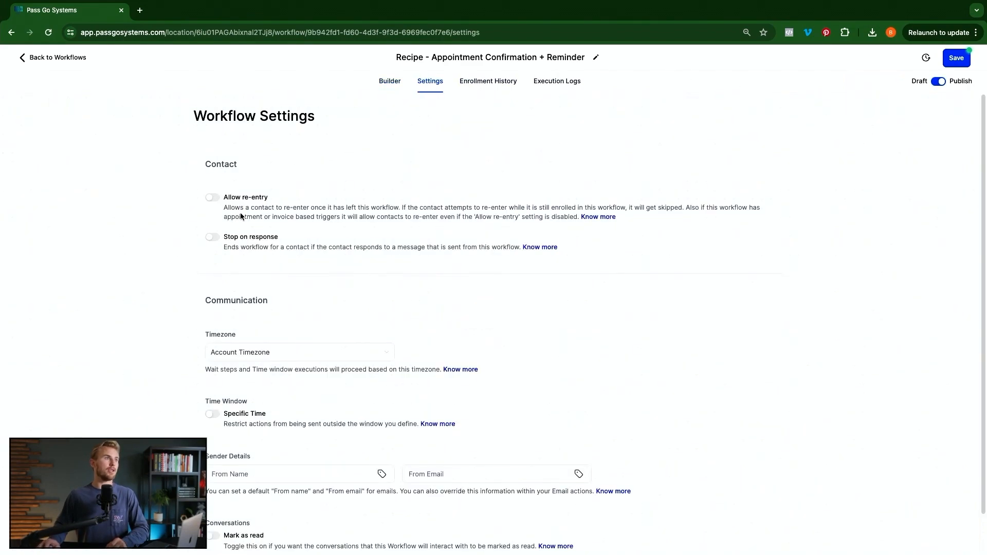
{"action": "left_click", "coordinate": [213, 199]}
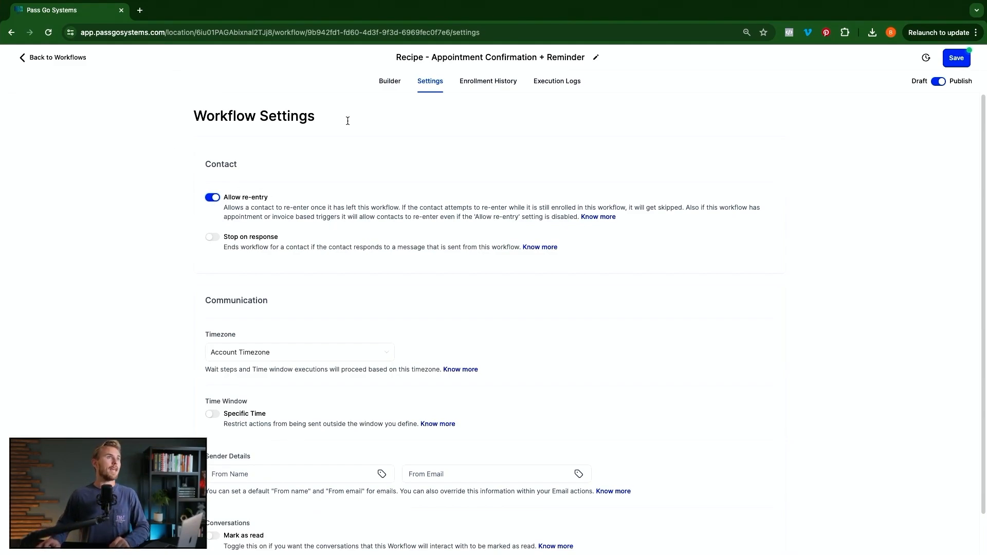
{"action": "left_click", "coordinate": [389, 86]}
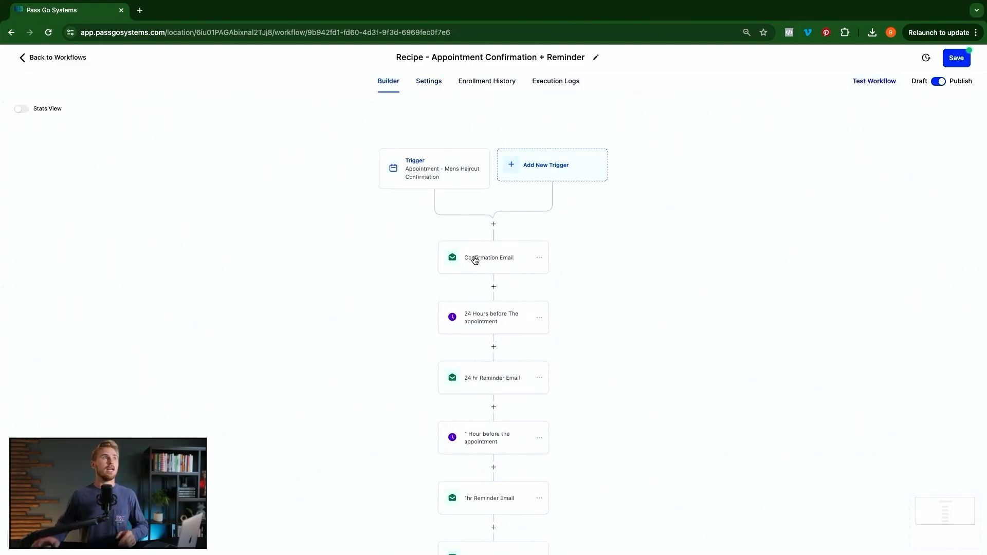
- Leave the workflow, view the Men's Haircut calendar's Notifications & Additional Options, then go back
{"action": "left_click", "coordinate": [72, 58]}
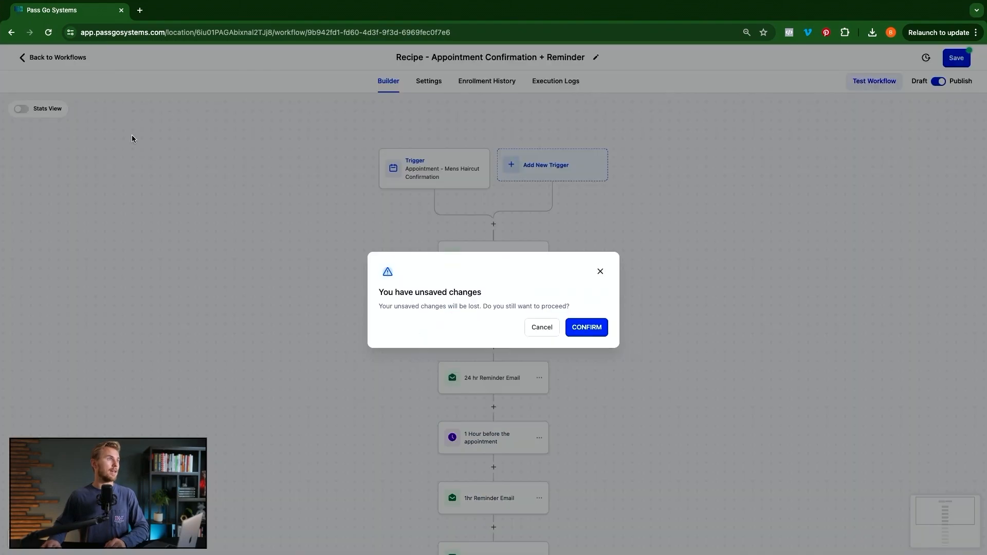
{"action": "left_click", "coordinate": [598, 333]}
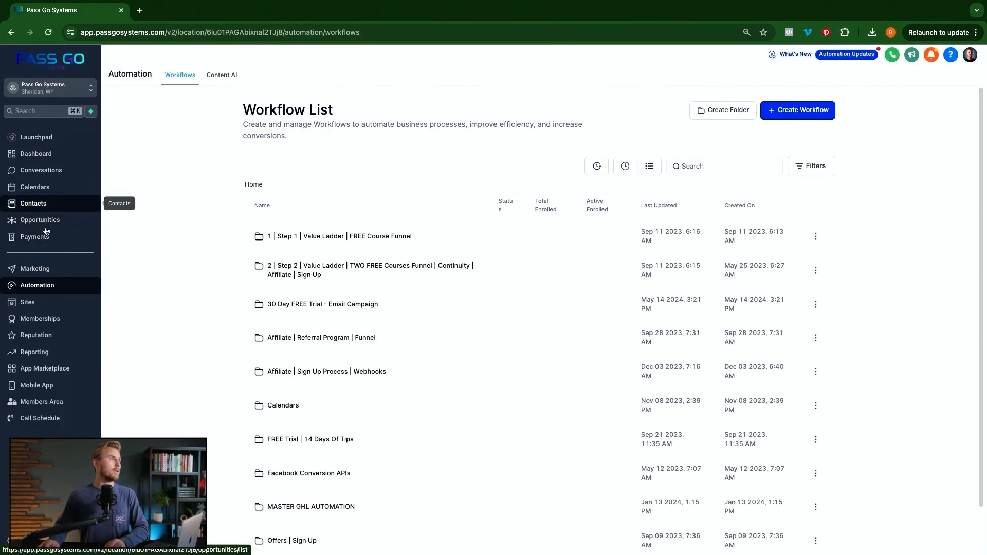
{"action": "left_click", "coordinate": [36, 186]}
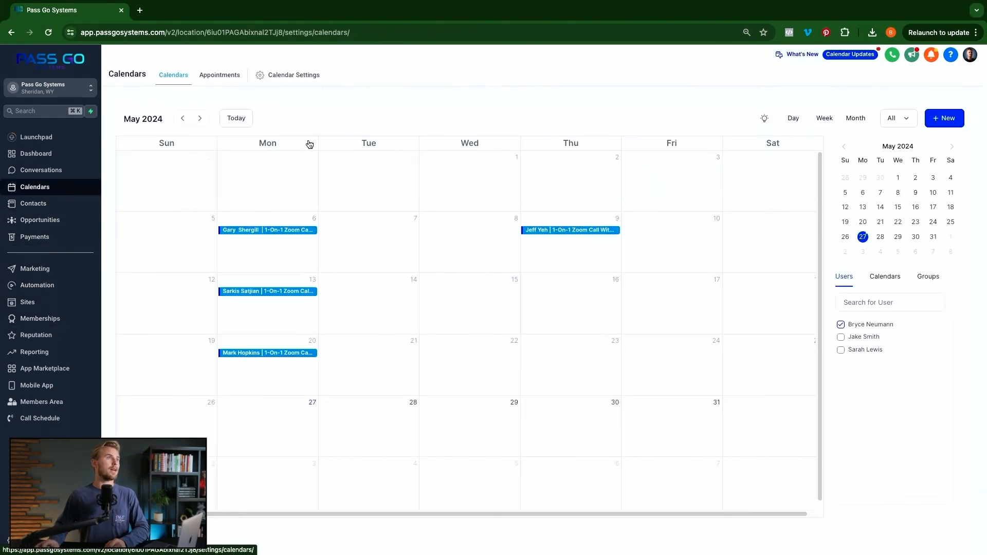
{"action": "left_click", "coordinate": [272, 77]}
{"action": "left_click", "coordinate": [868, 353]}
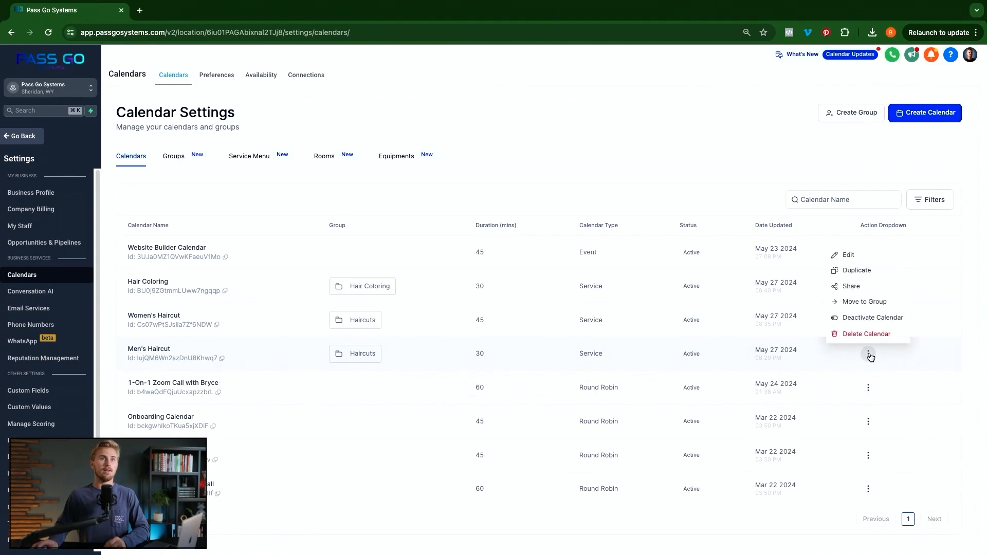
{"action": "left_click", "coordinate": [848, 255]}
{"action": "left_click", "coordinate": [308, 179]}
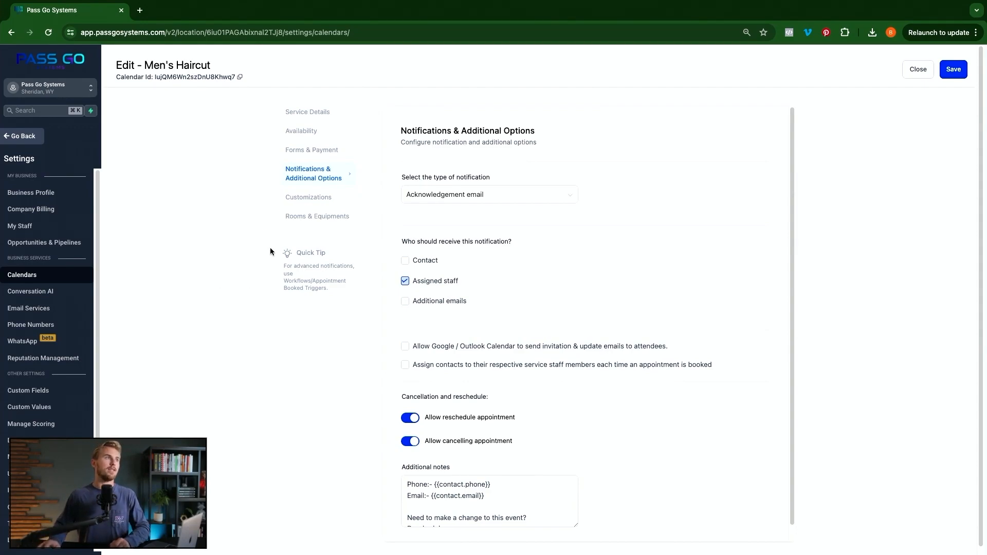
{"action": "left_click", "coordinate": [30, 137]}
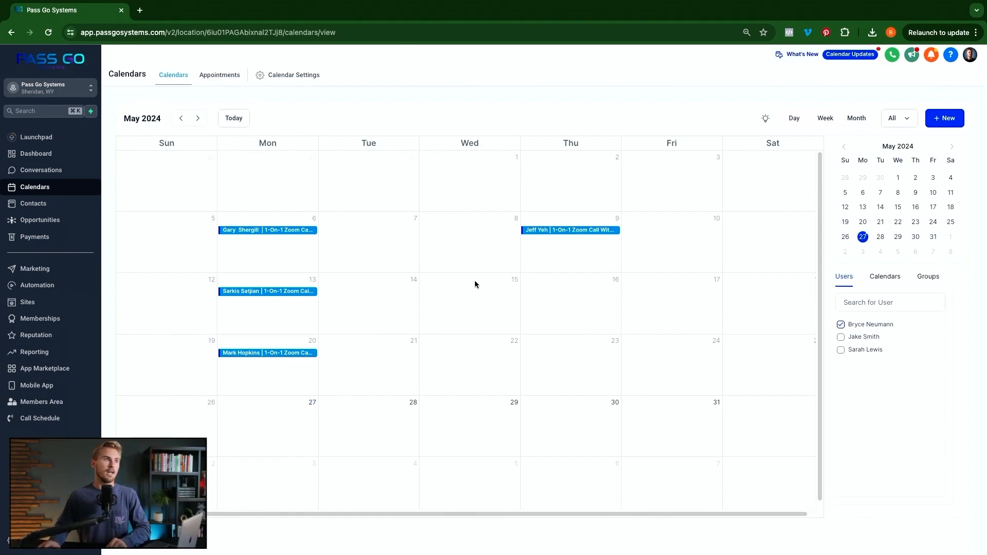
- Show another team member's appointments, filter by calendar and group, then open Calendar Settings
{"action": "left_click", "coordinate": [841, 337]}
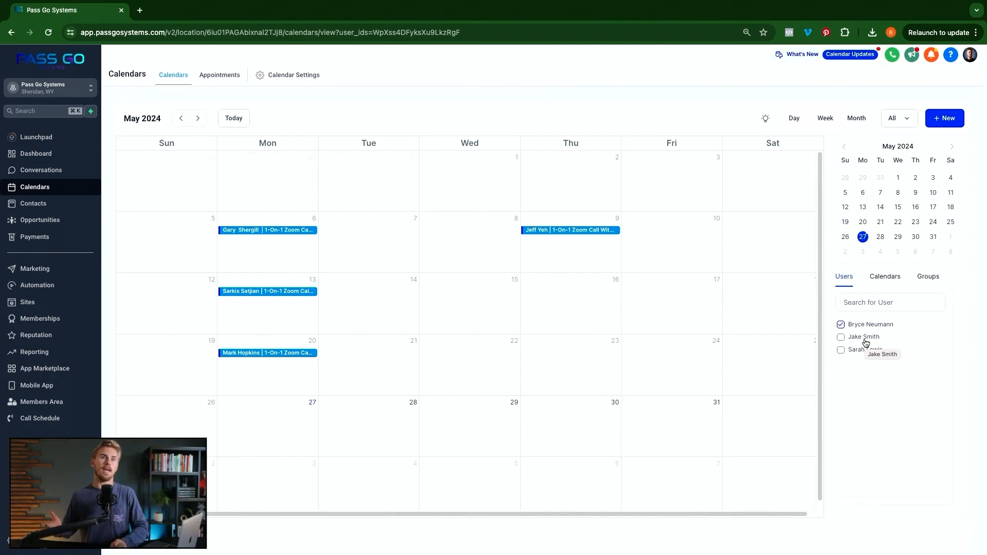
{"action": "left_click", "coordinate": [881, 279]}
{"action": "left_click", "coordinate": [934, 280]}
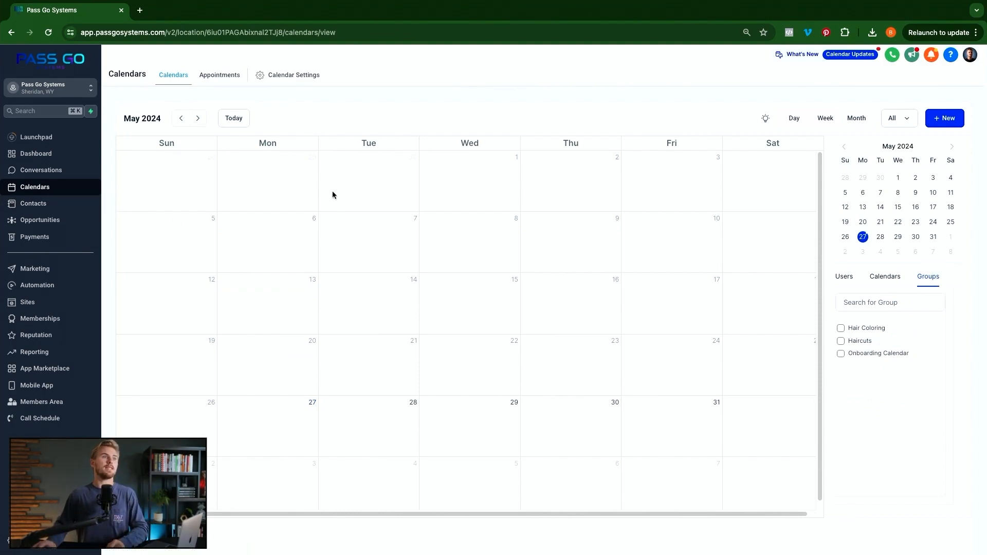
{"action": "left_click", "coordinate": [294, 76]}
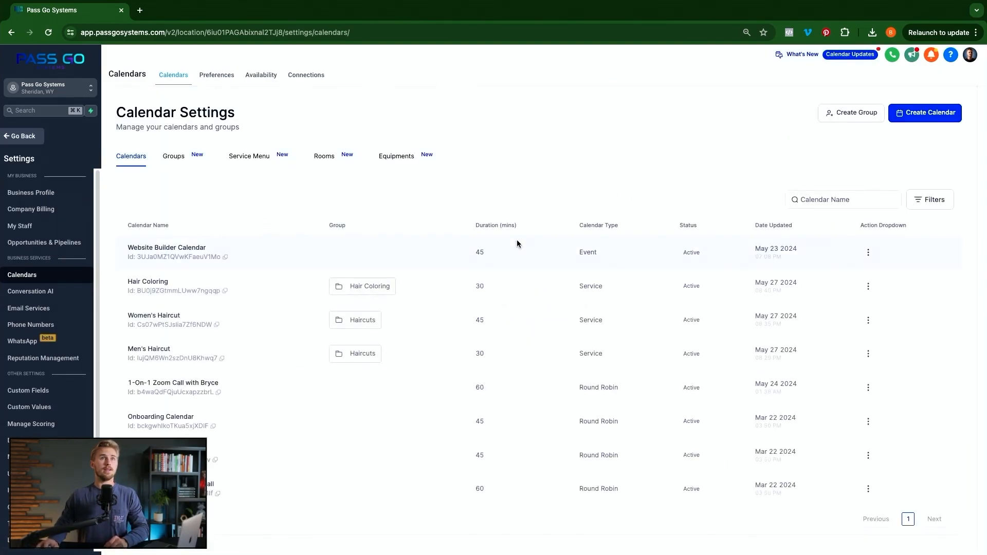
{"action": "left_click", "coordinate": [926, 115]}
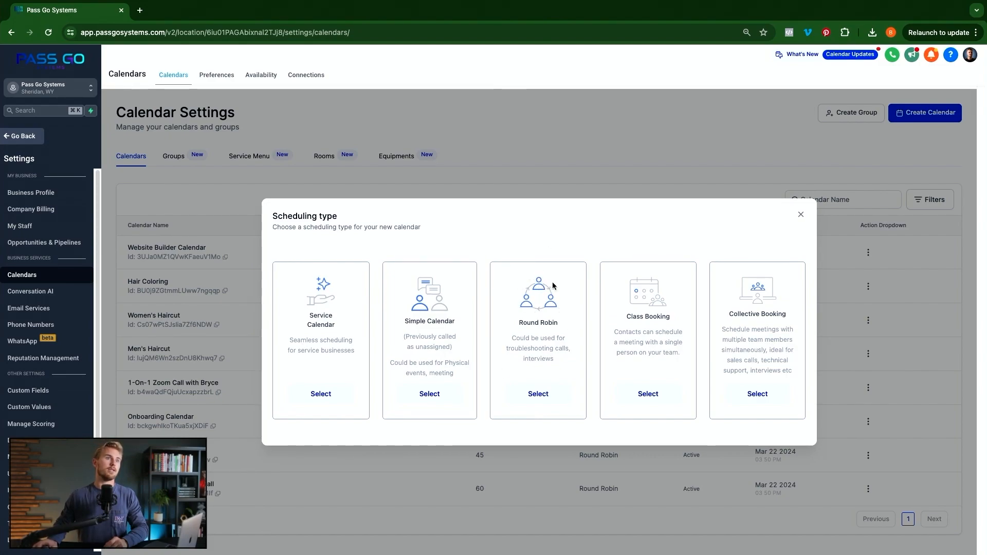
{"action": "left_click", "coordinate": [651, 396]}
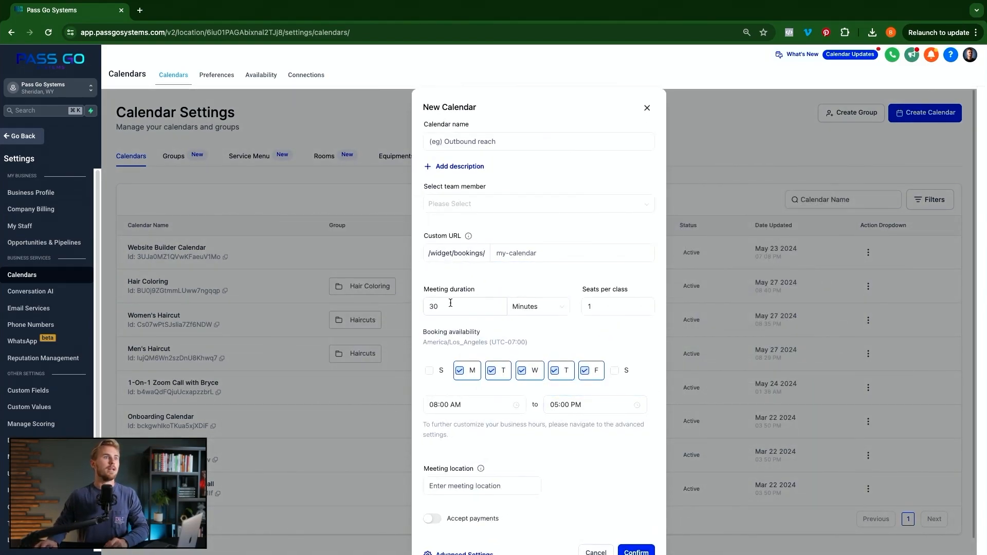
{"action": "left_click", "coordinate": [609, 307]}
{"action": "double_click", "coordinate": [609, 307]}
{"action": "type", "text": "20"}
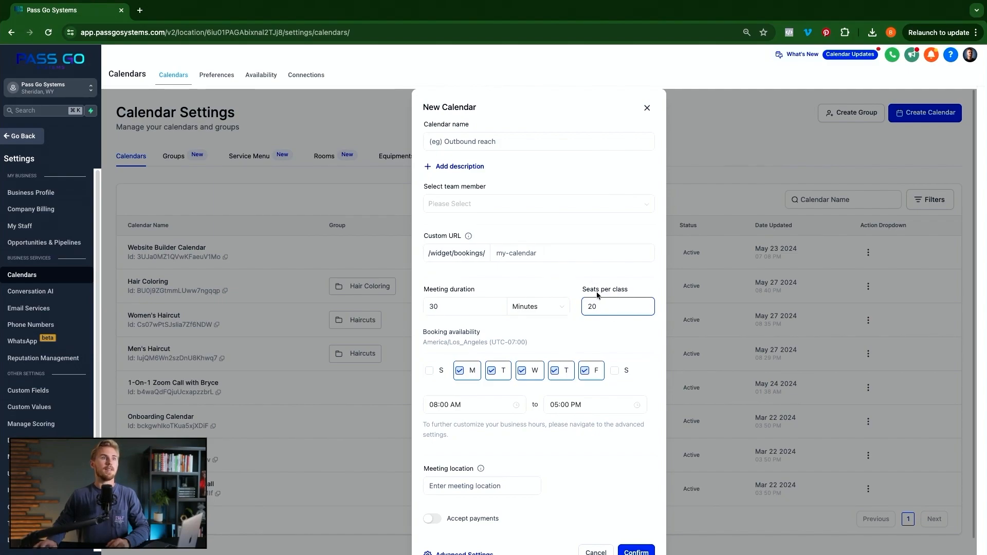
{"action": "left_click", "coordinate": [579, 336]}
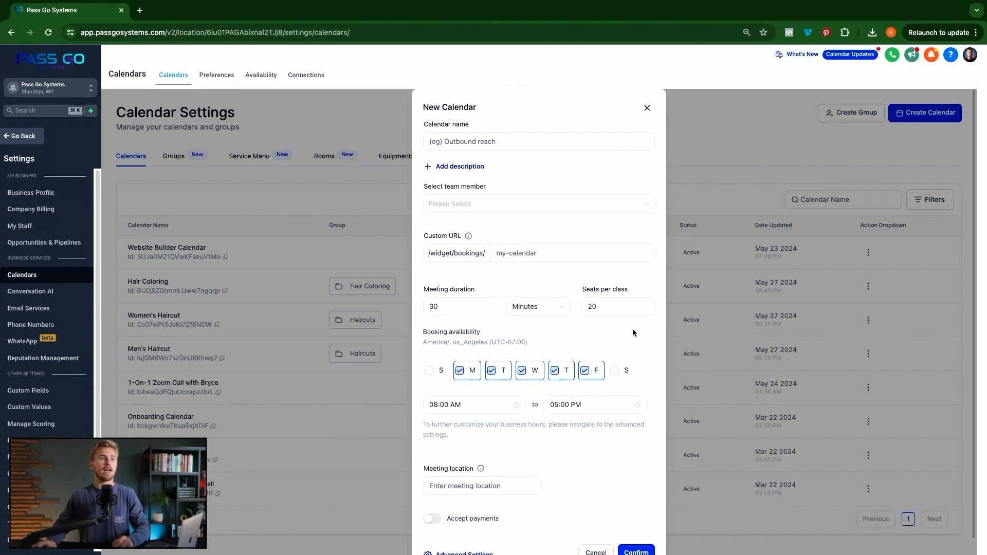
{"action": "scroll", "coordinate": [592, 467], "scroll_direction": "down", "scroll_amount": 1}
{"action": "left_click", "coordinate": [588, 533]}
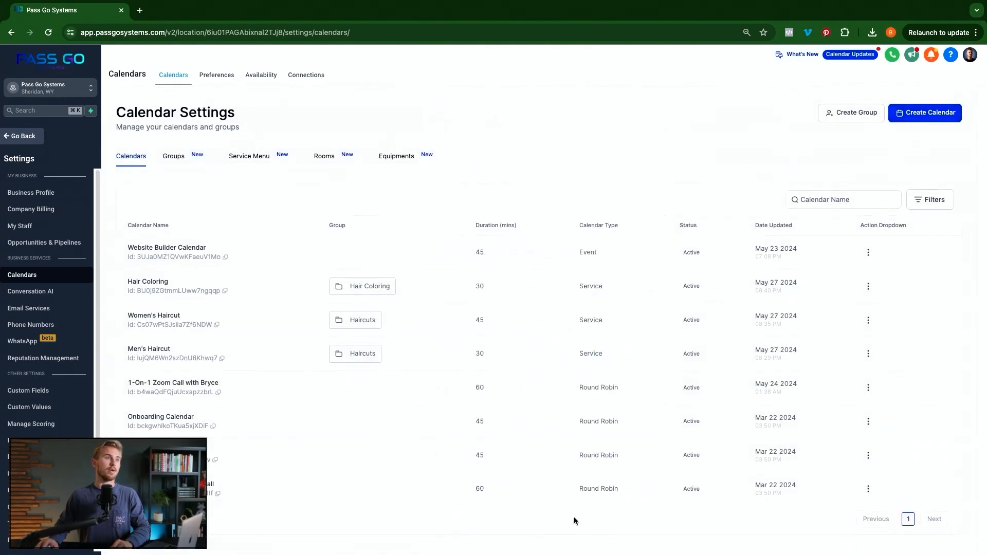